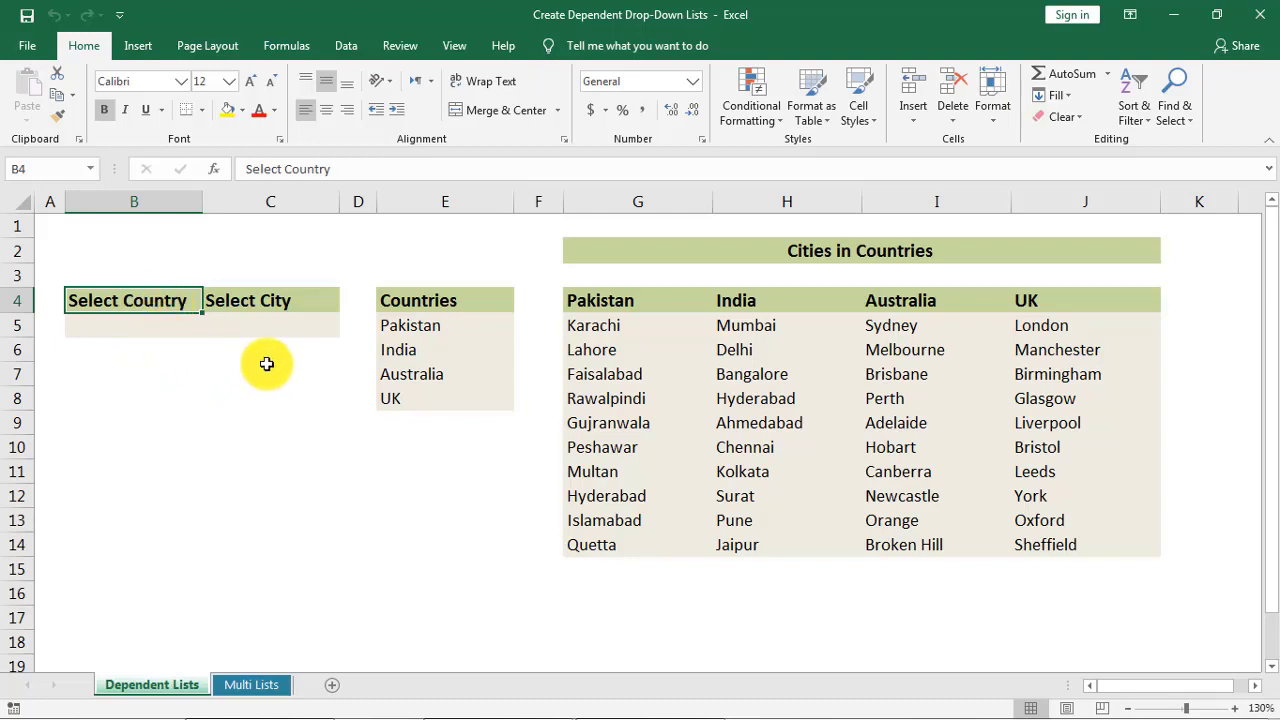
- Inspect the Select Country, Select City and Pakistan heading cells and the first city Karachi
click(278, 301)
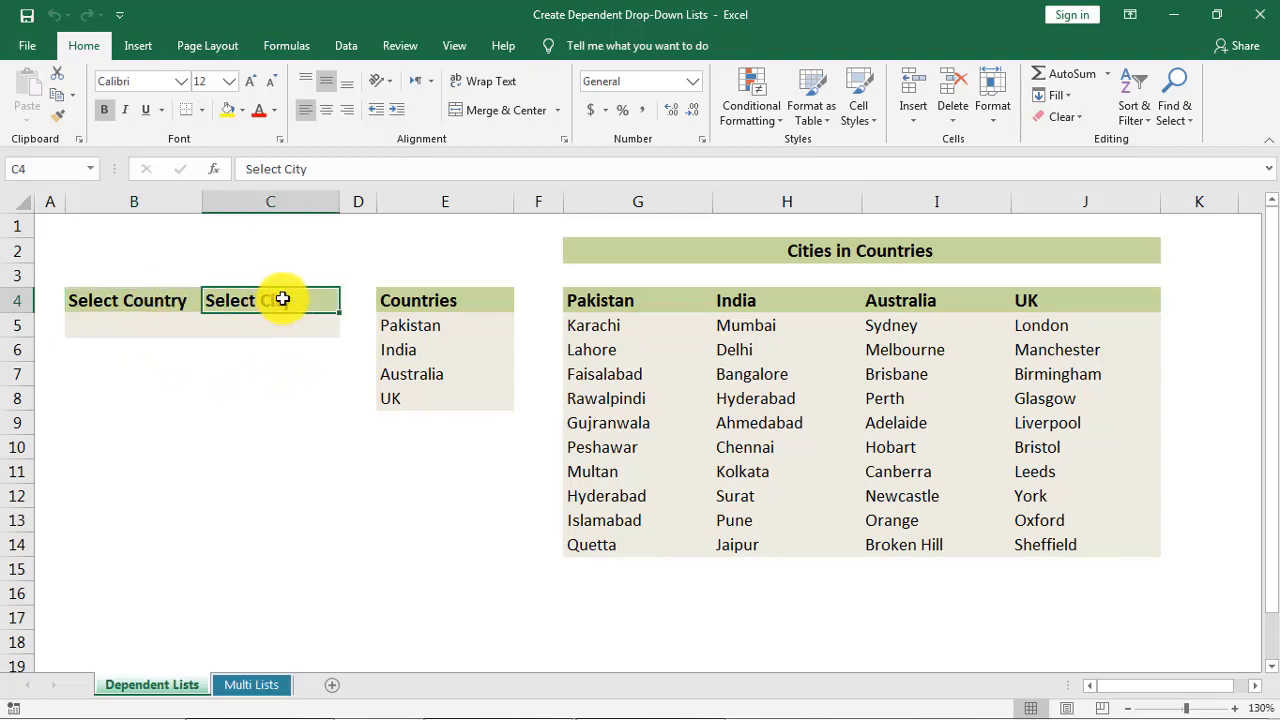
click(174, 304)
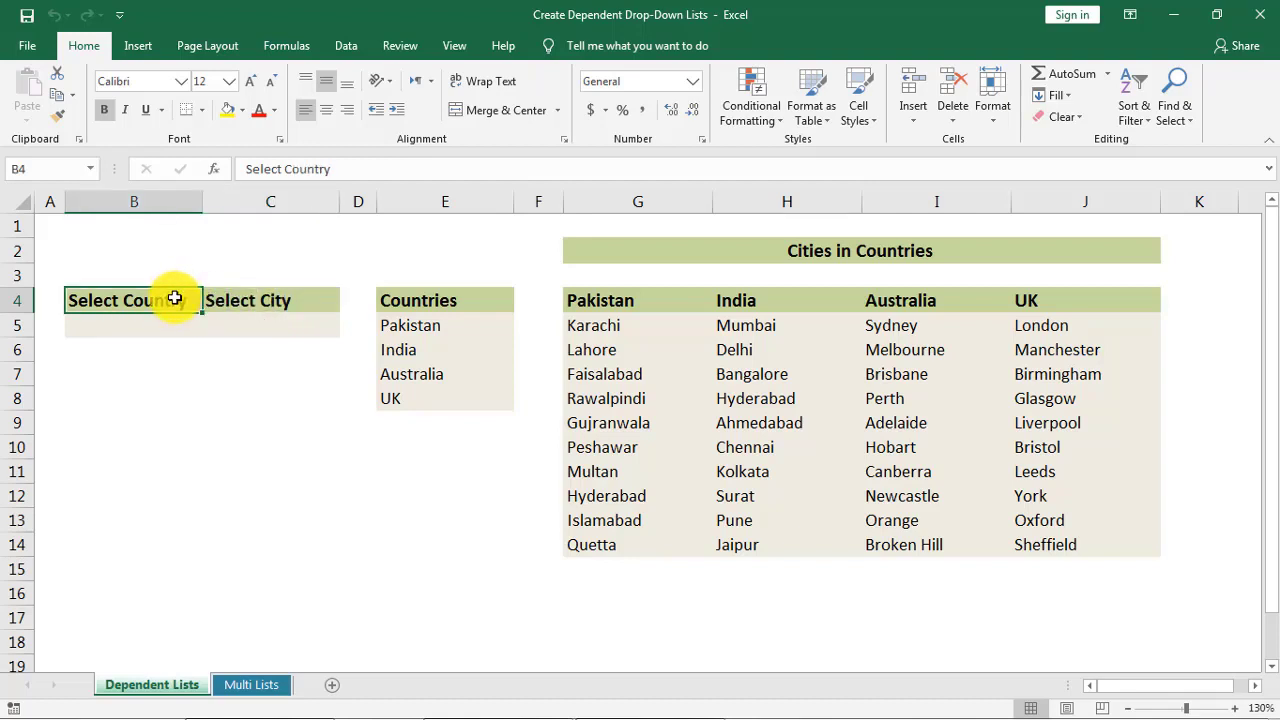
click(304, 305)
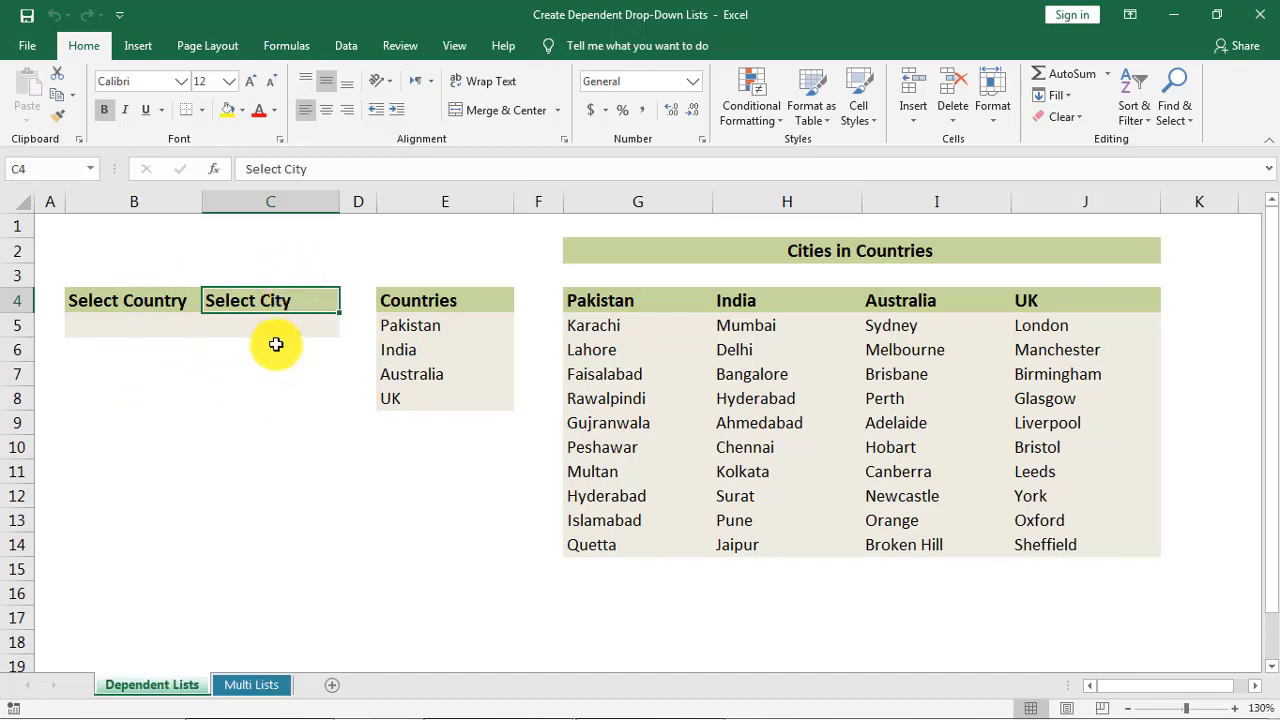
click(150, 304)
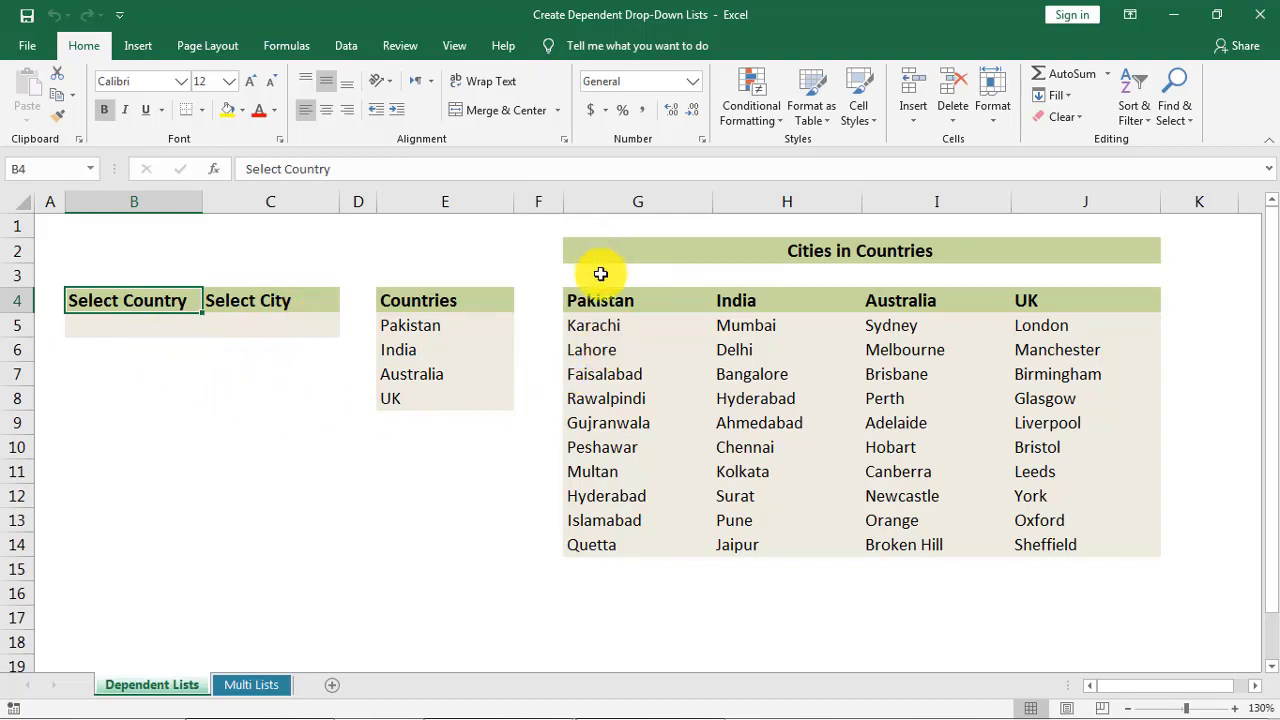
click(598, 307)
key(Right)
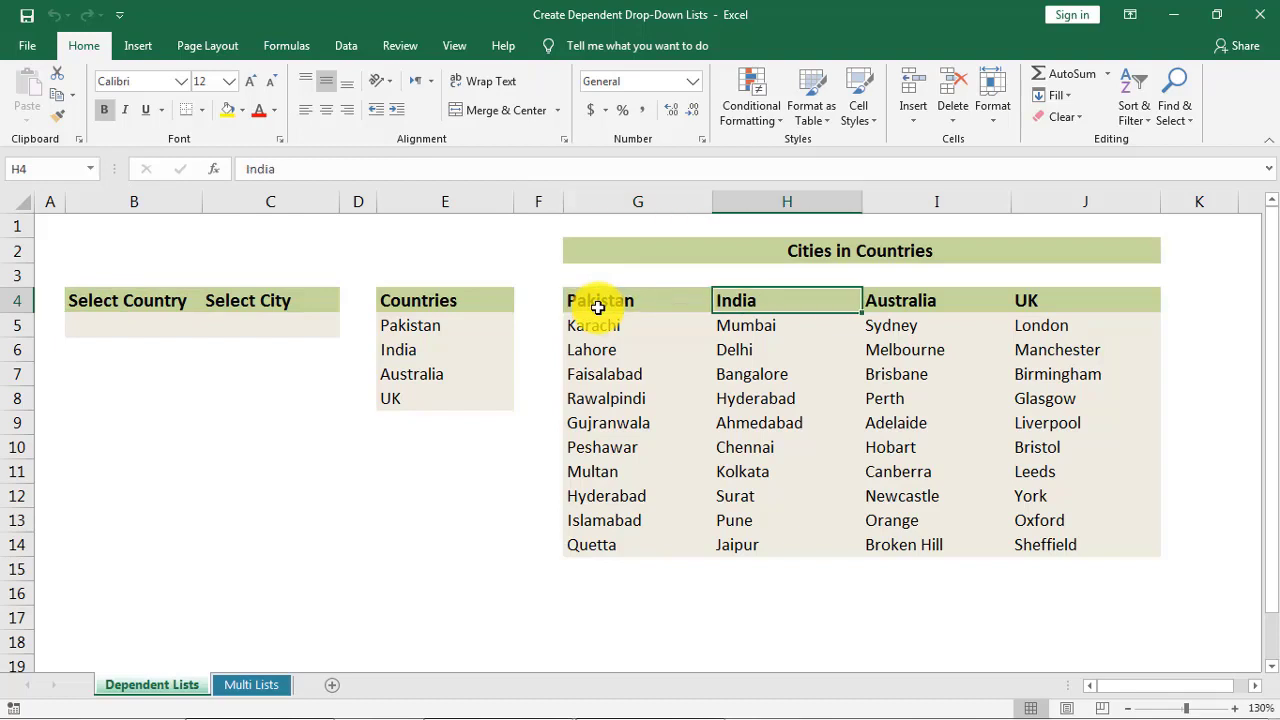
key(Right)
key(Right)
key(Left)
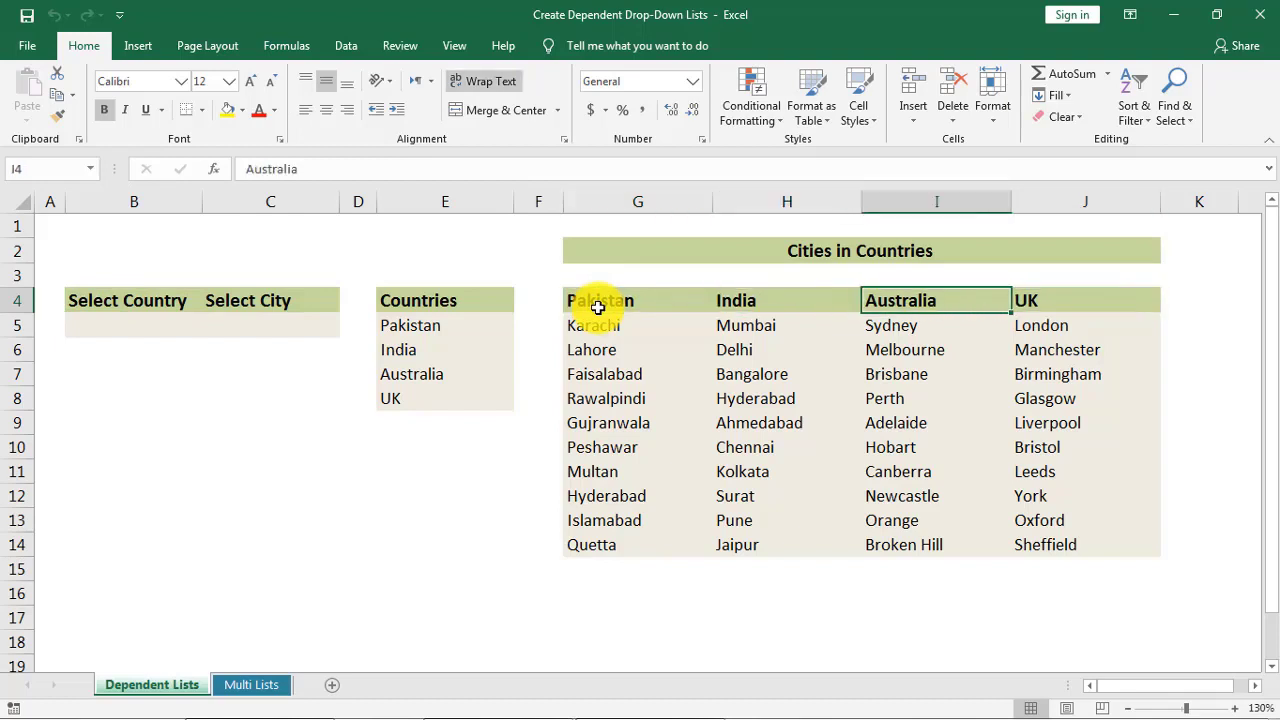
key(Left)
key(Left)
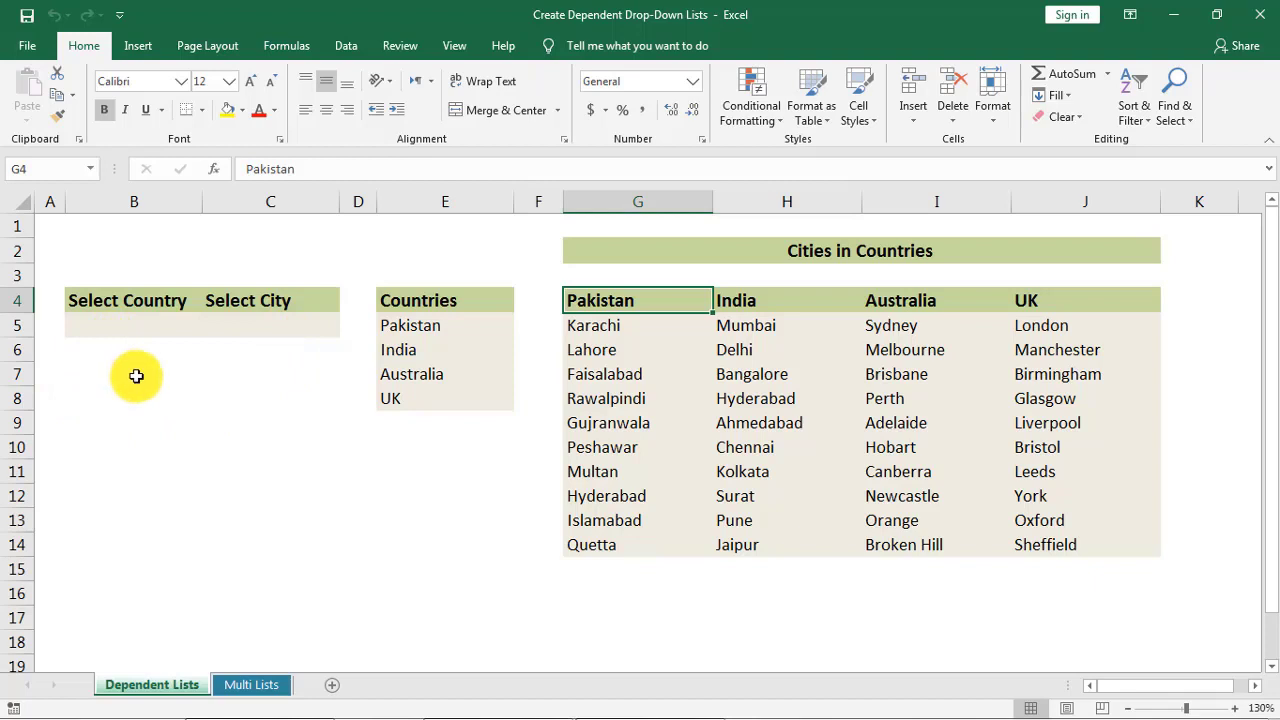
click(139, 325)
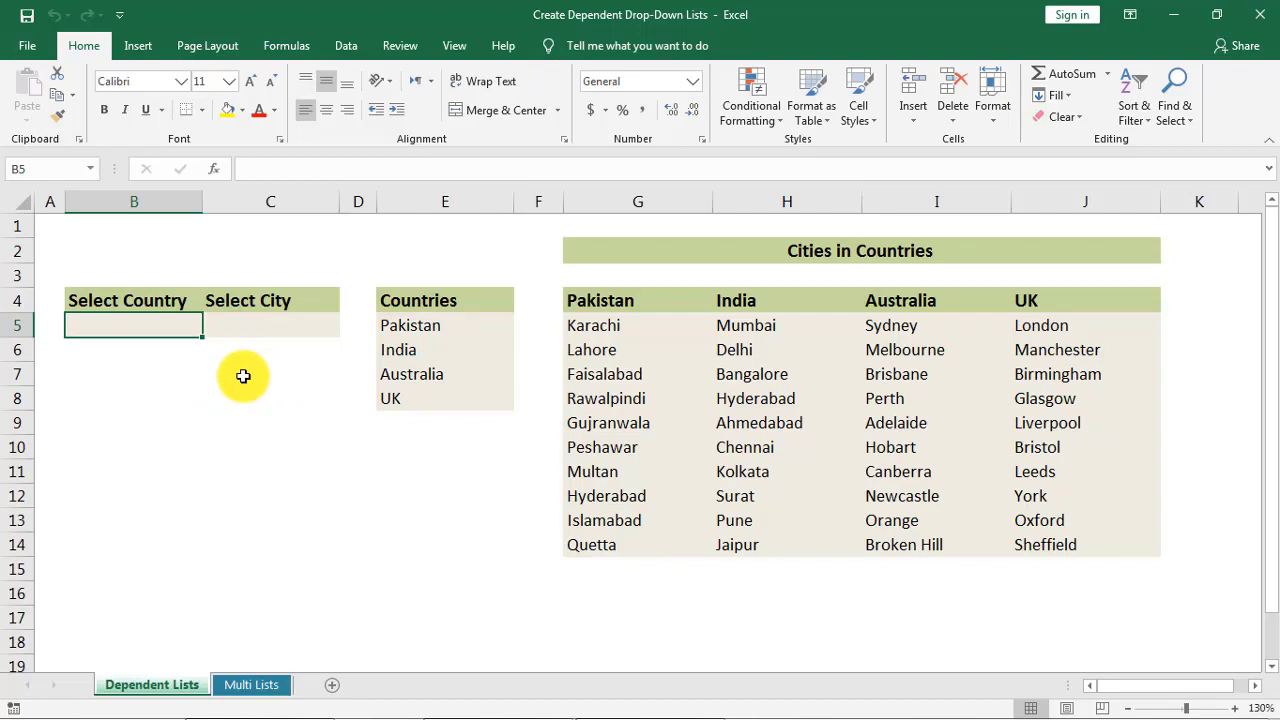
click(611, 300)
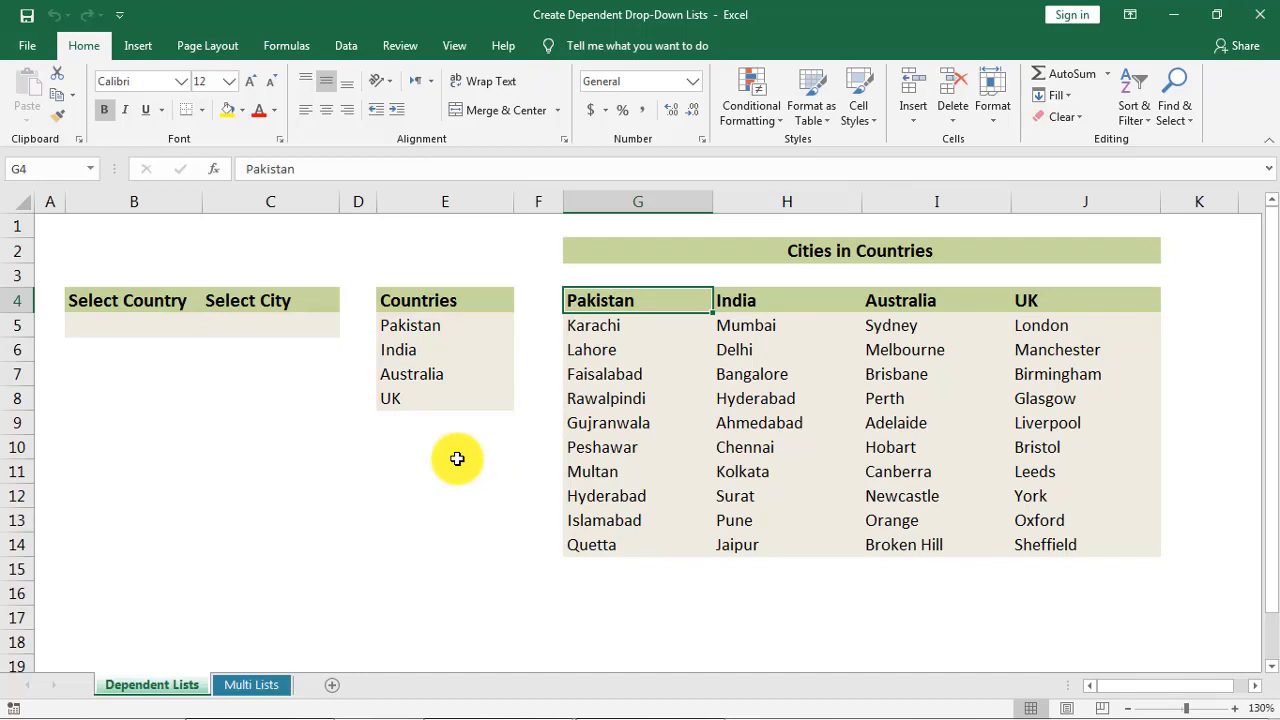
click(607, 325)
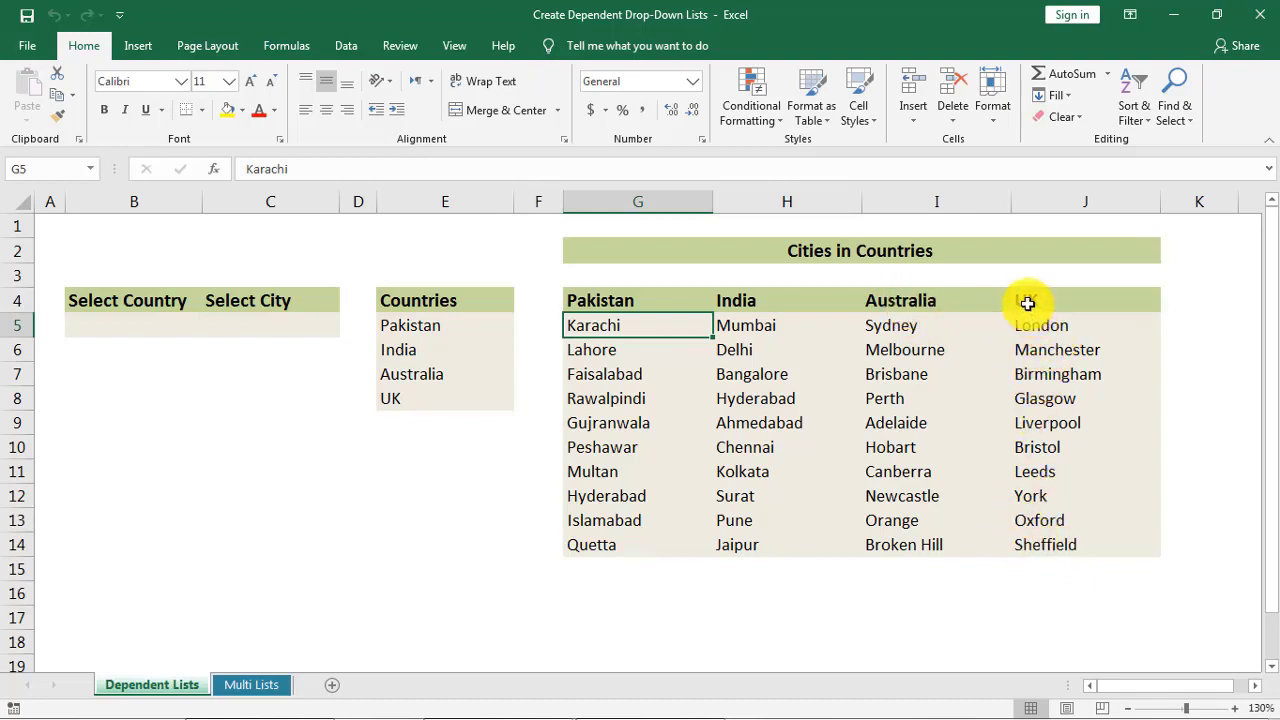
- Select the whole city table G4:J14, starting from the Pakistan heading
click(592, 302)
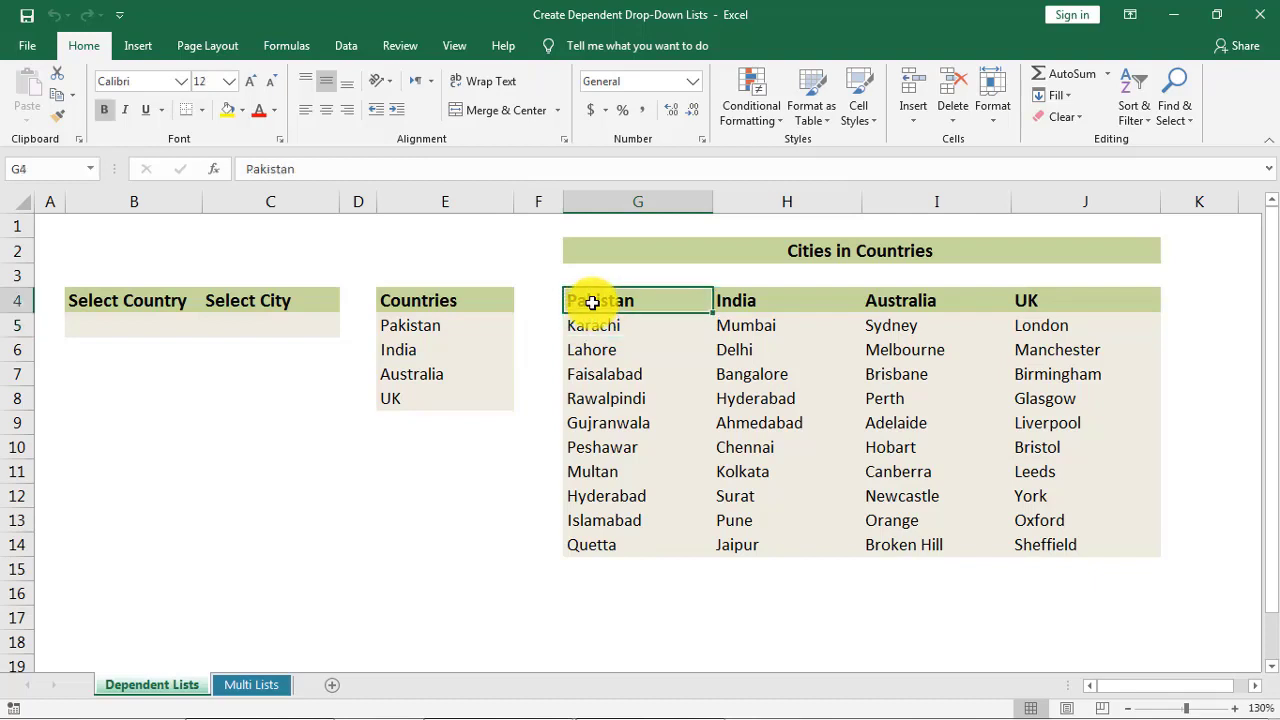
key(shift+Down)
key(shift+Right)
key(shift+Down)
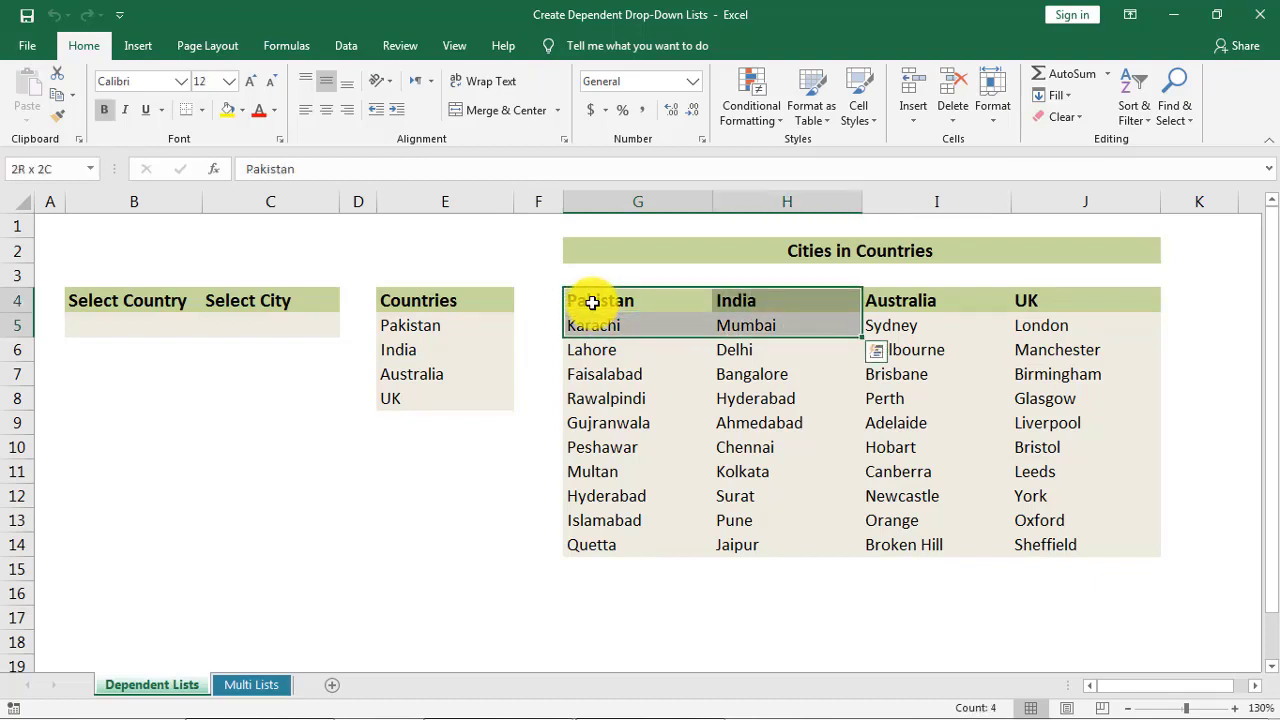
key(ctrl+shift+Down)
key(ctrl+shift+Right)
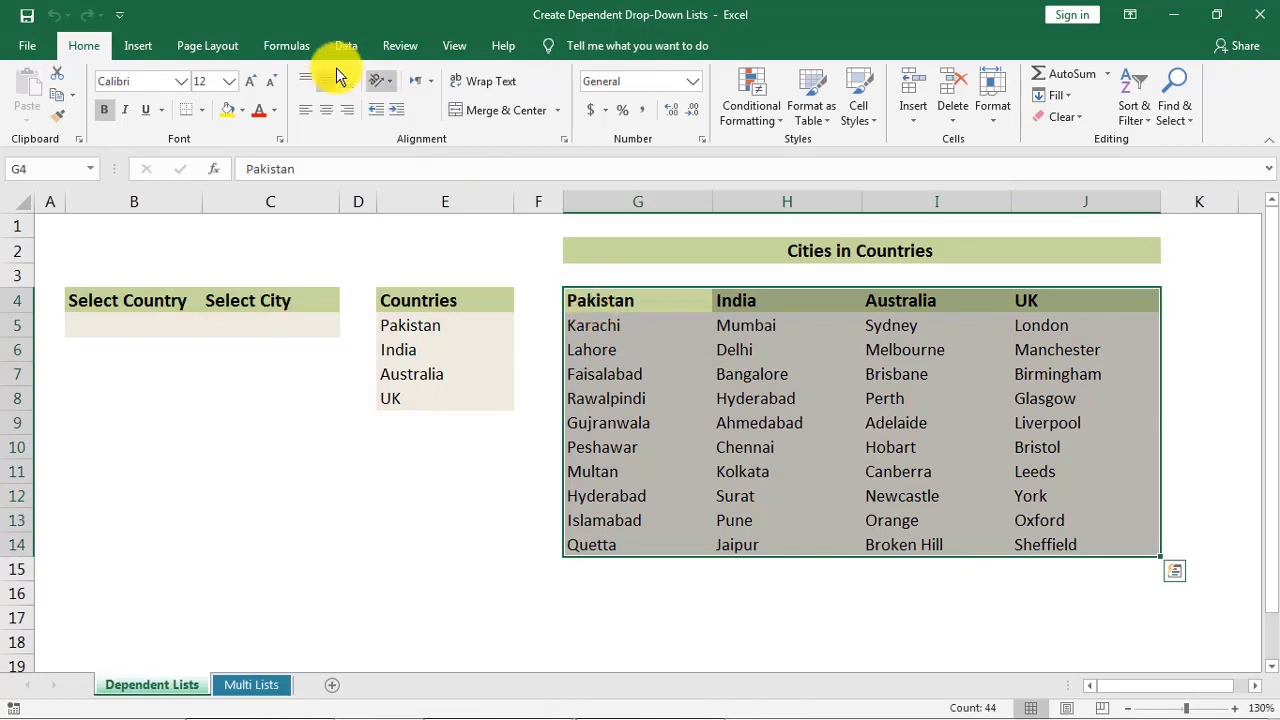
- Create names from the selection using the Top row only, with Left column unchecked
click(287, 46)
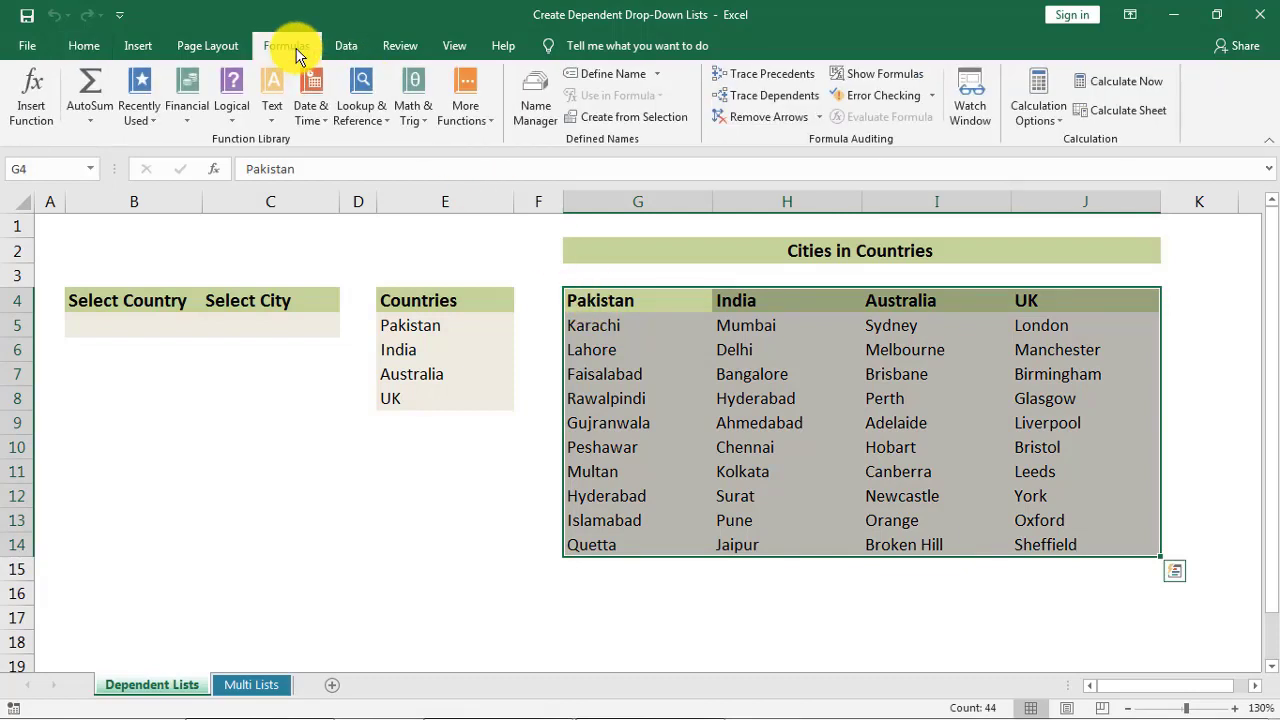
click(626, 120)
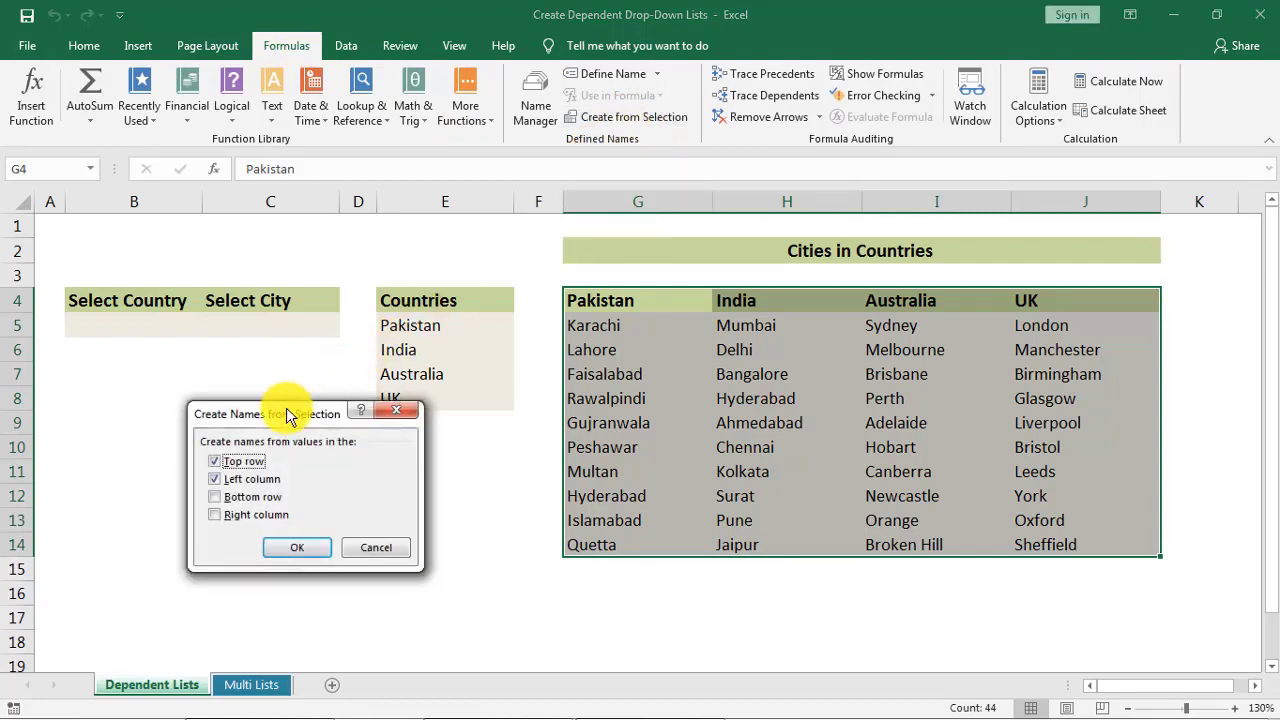
drag(288, 415, 253, 362)
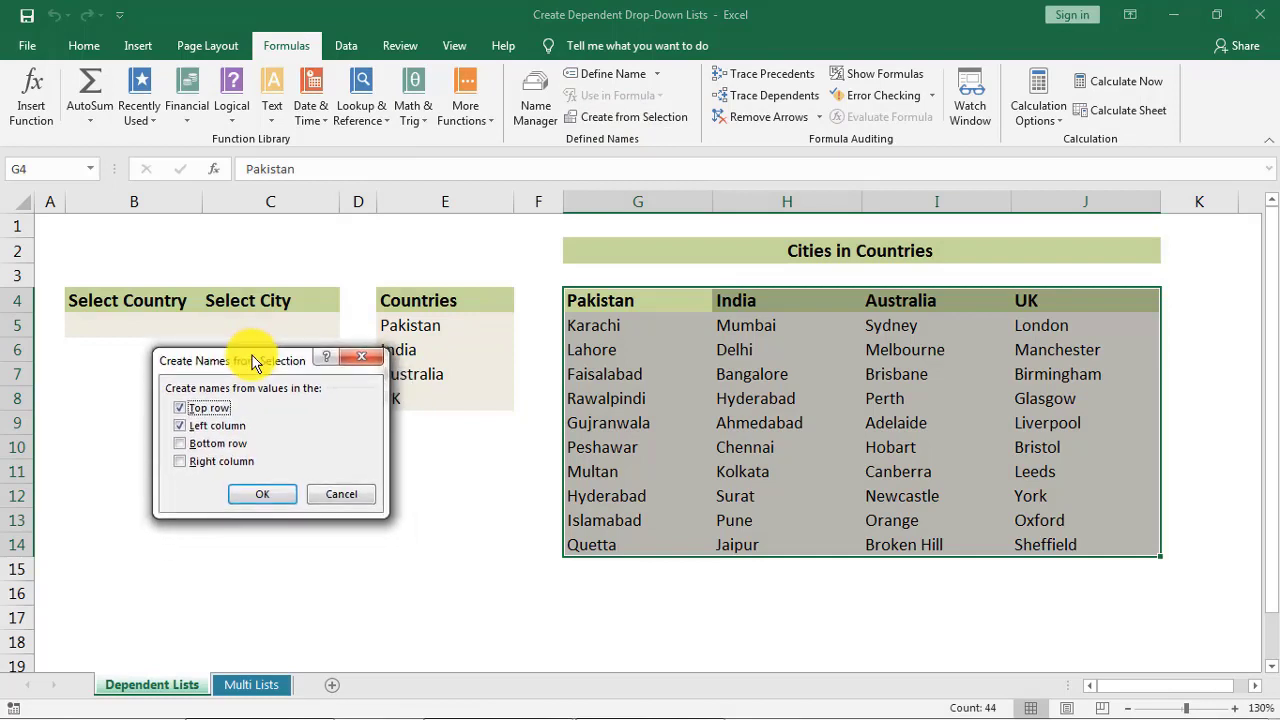
click(179, 425)
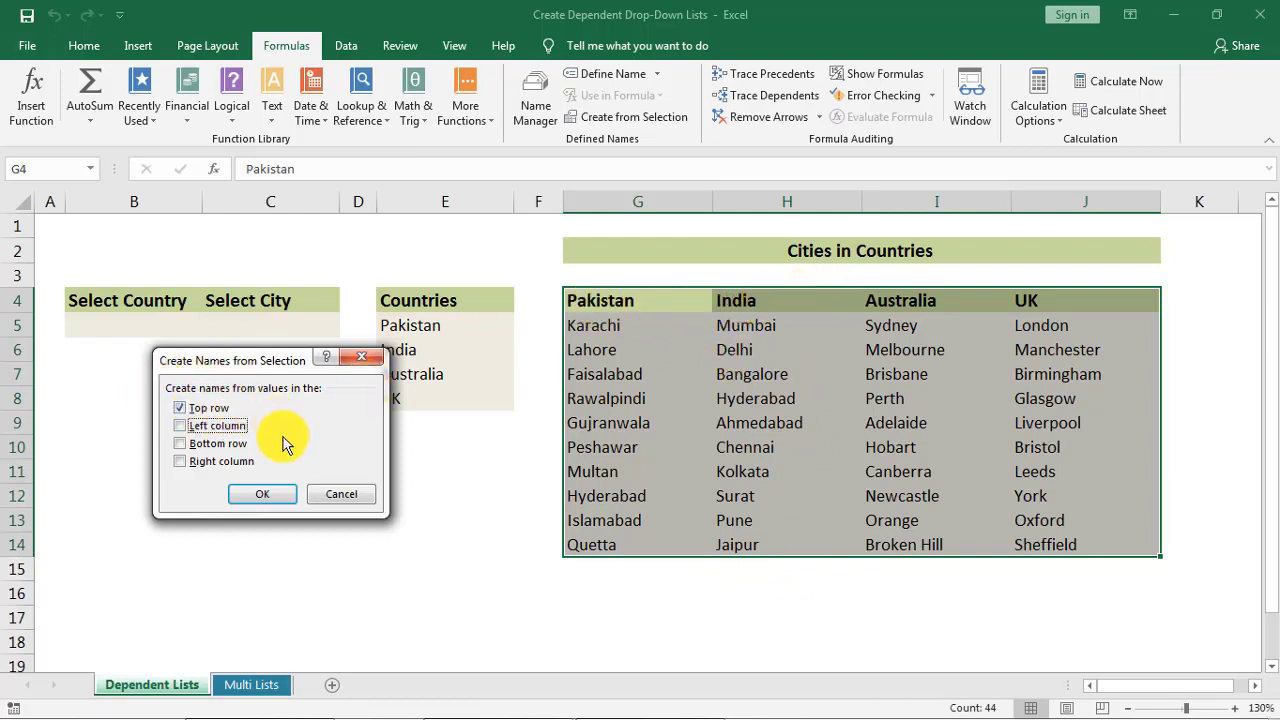
click(269, 490)
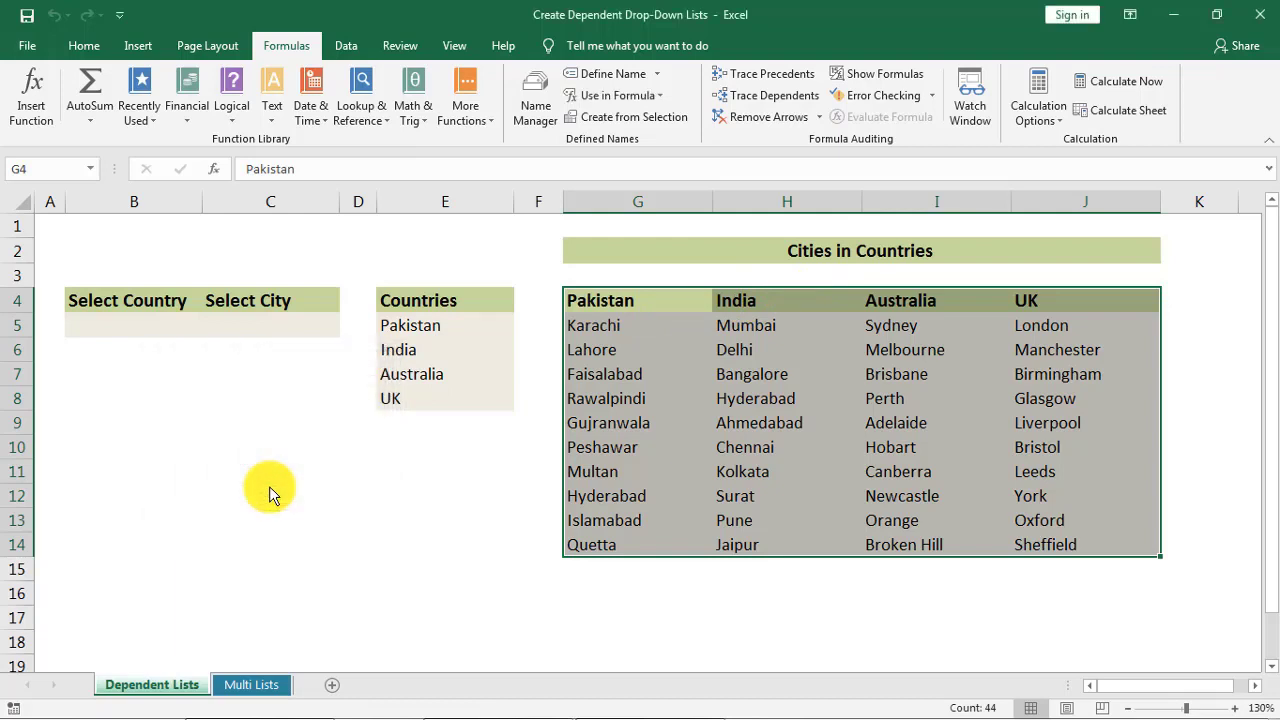
click(597, 300)
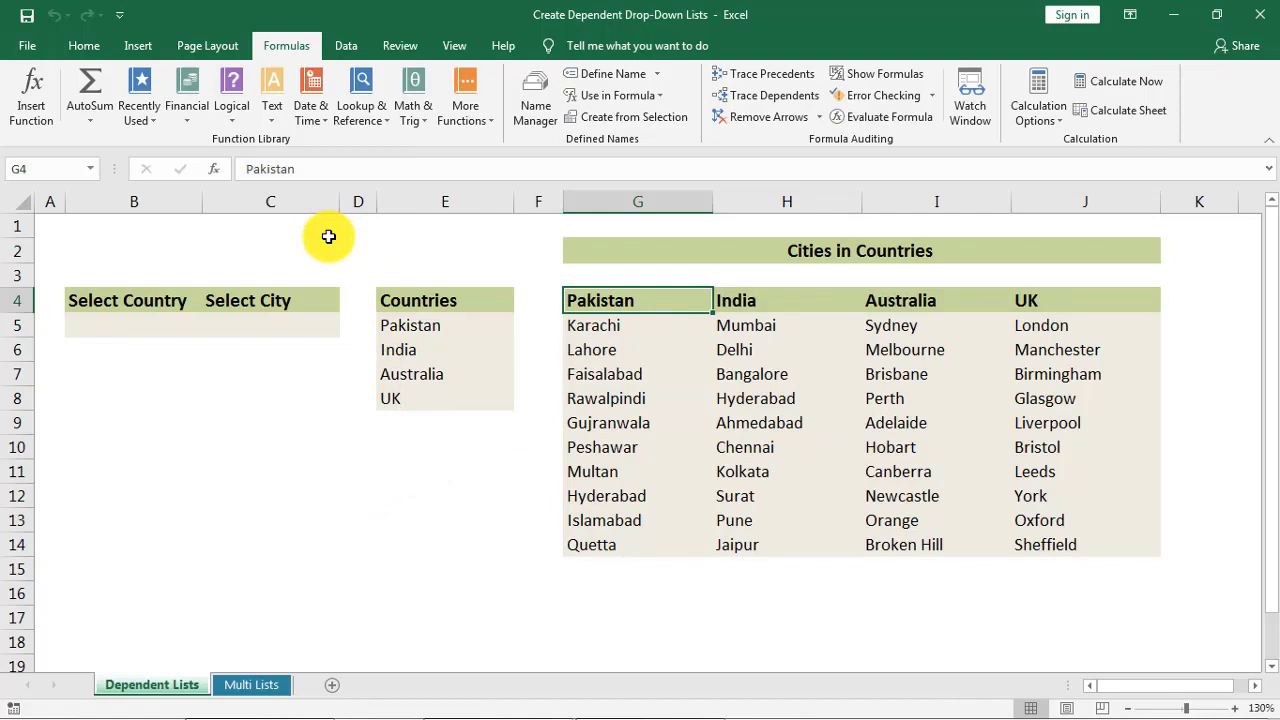
click(89, 169)
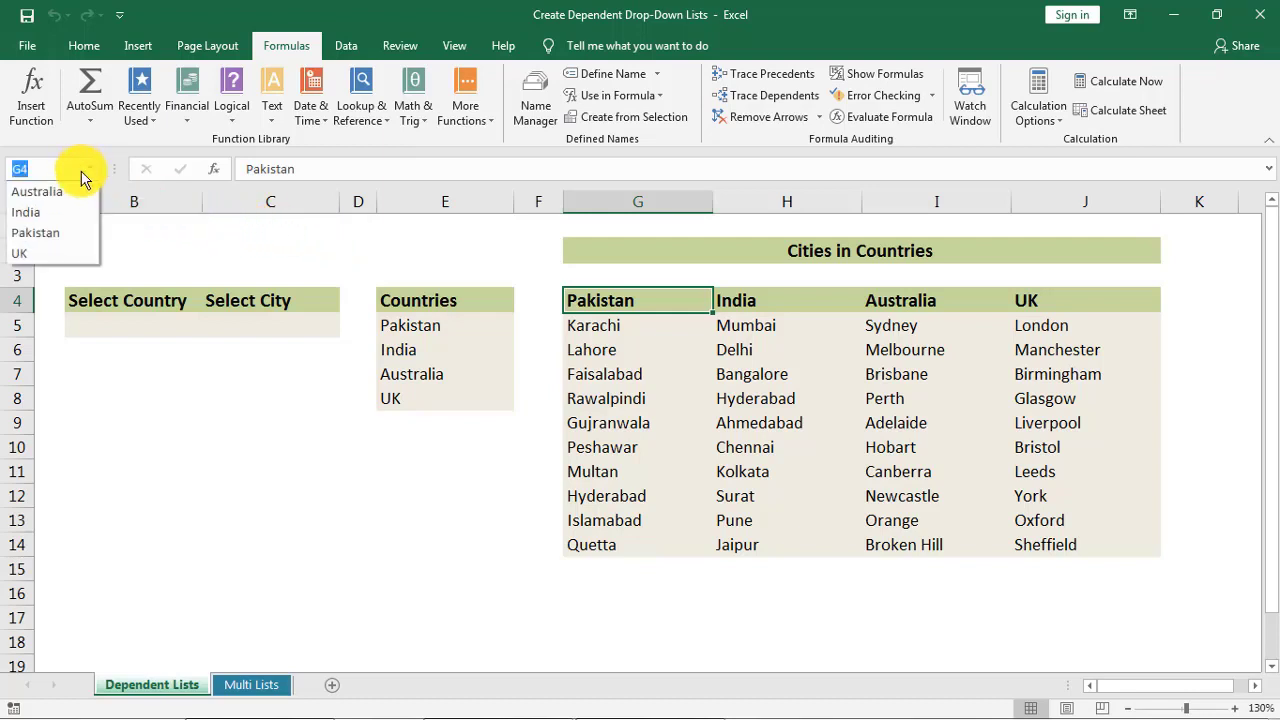
click(50, 214)
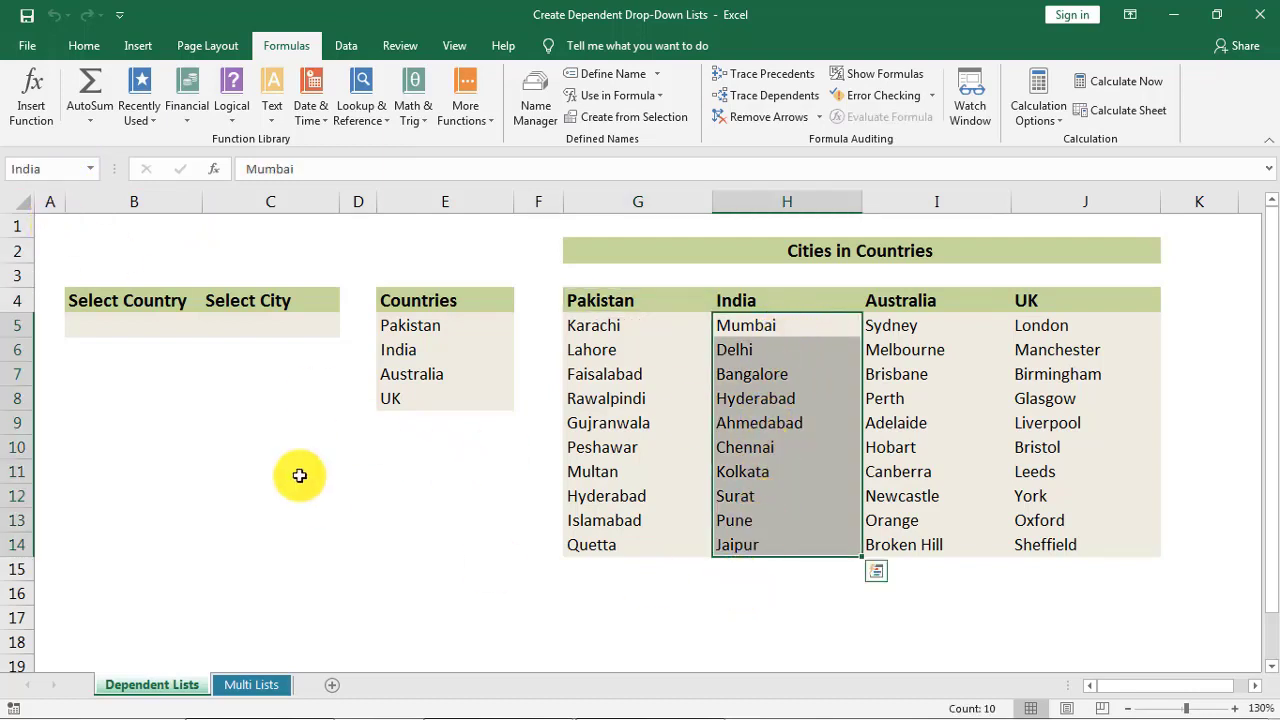
click(90, 169)
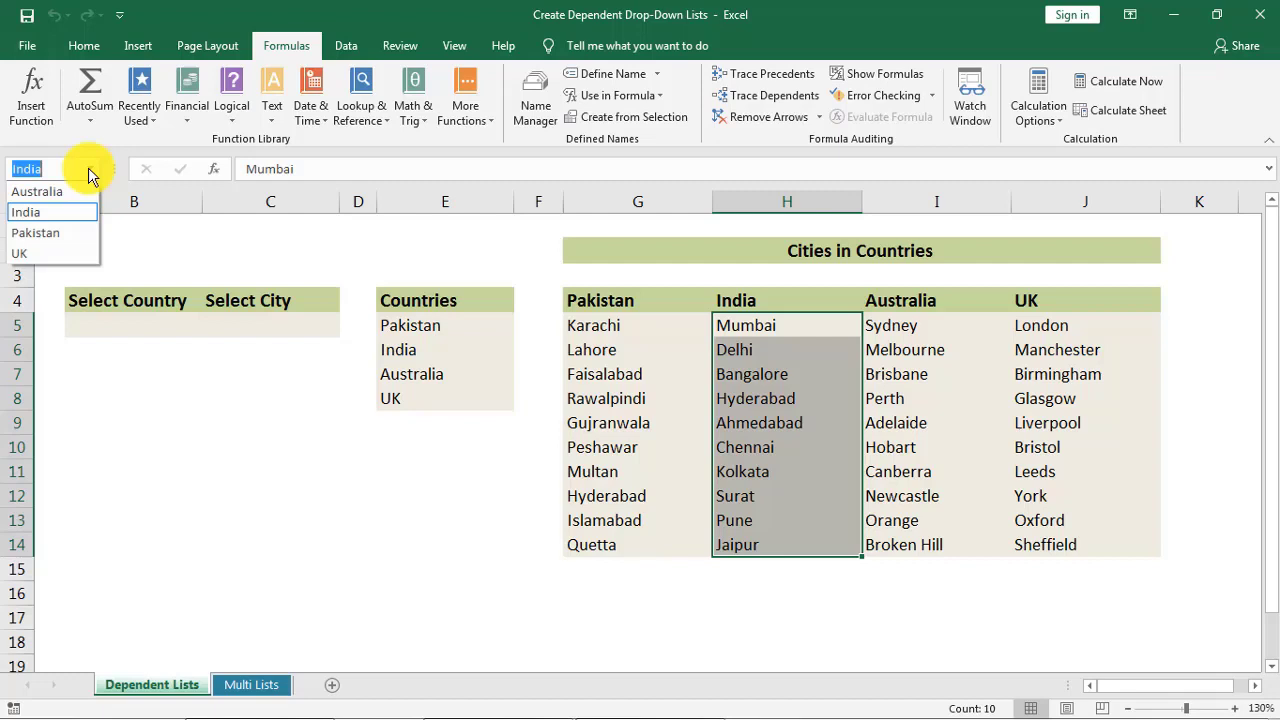
click(52, 232)
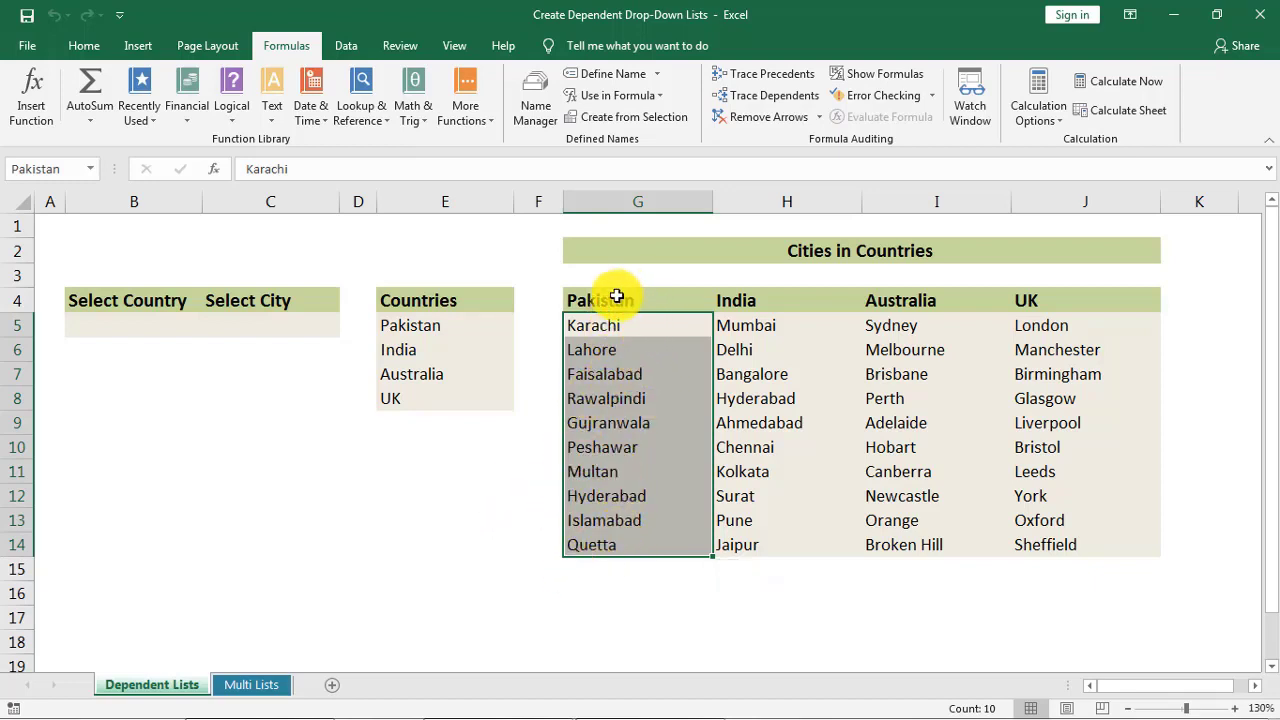
click(760, 324)
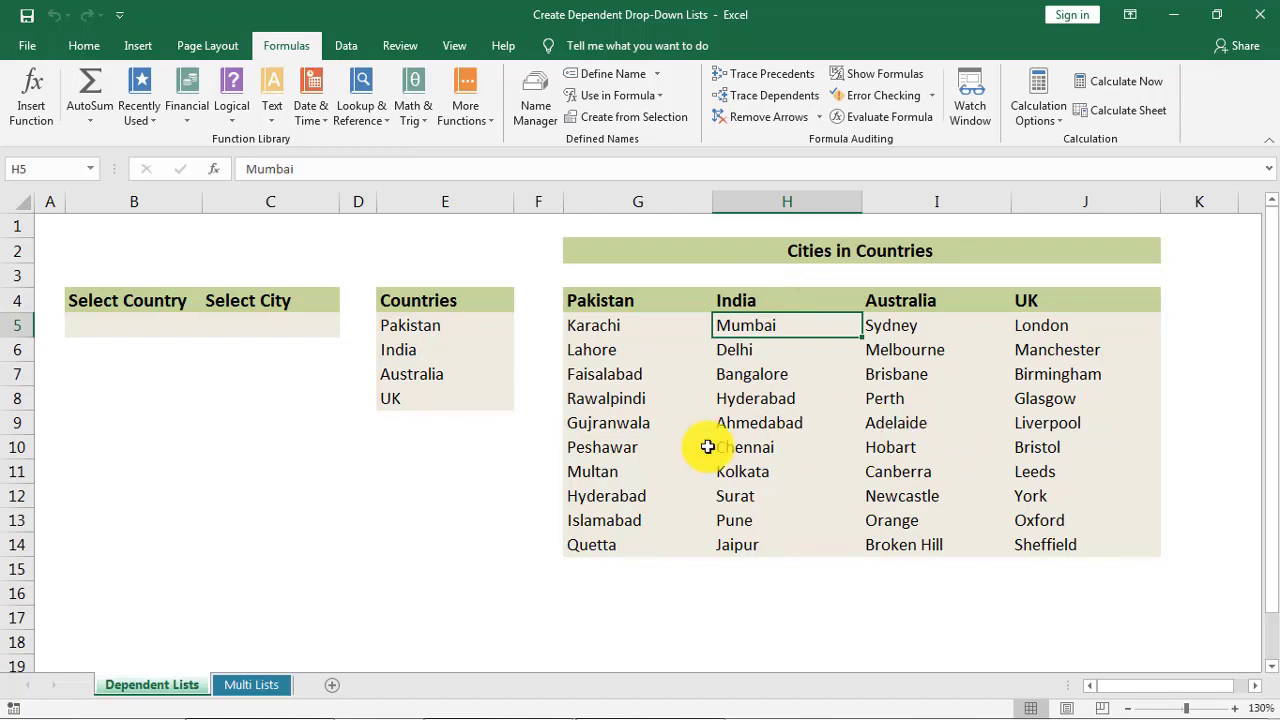
click(145, 322)
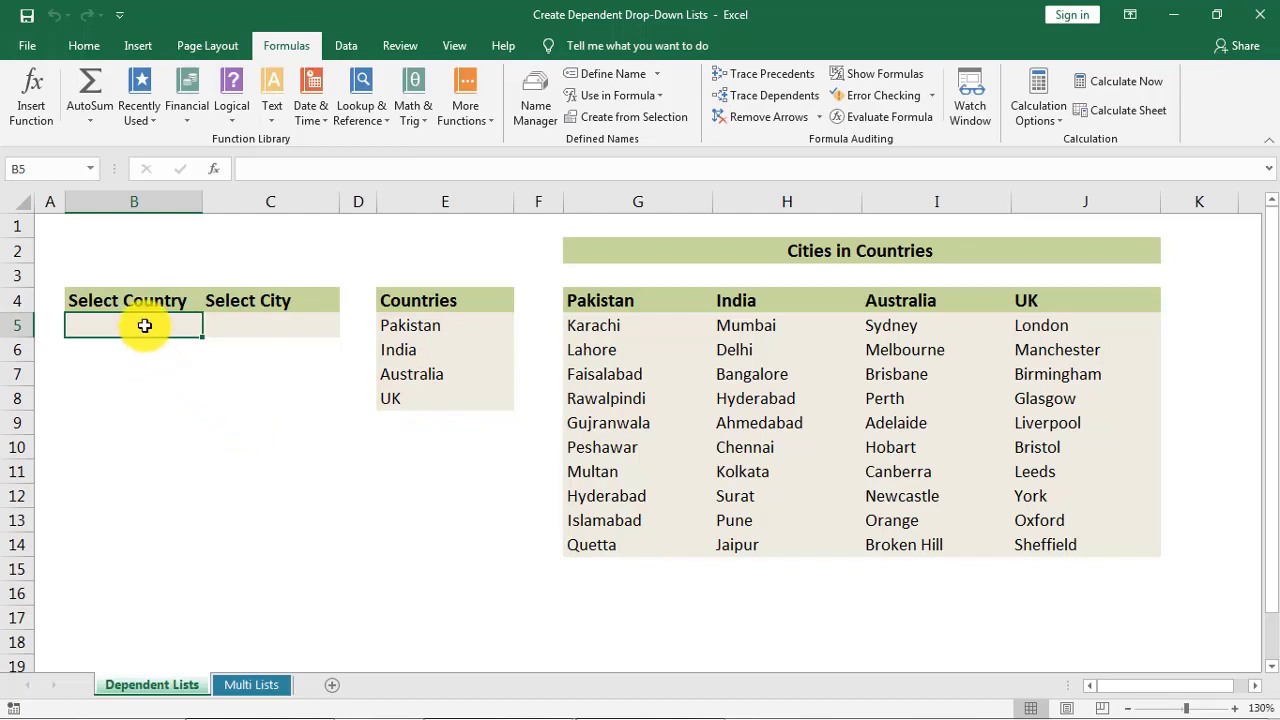
- Give B5 List data validation with source =$E$5:$E$8
click(346, 46)
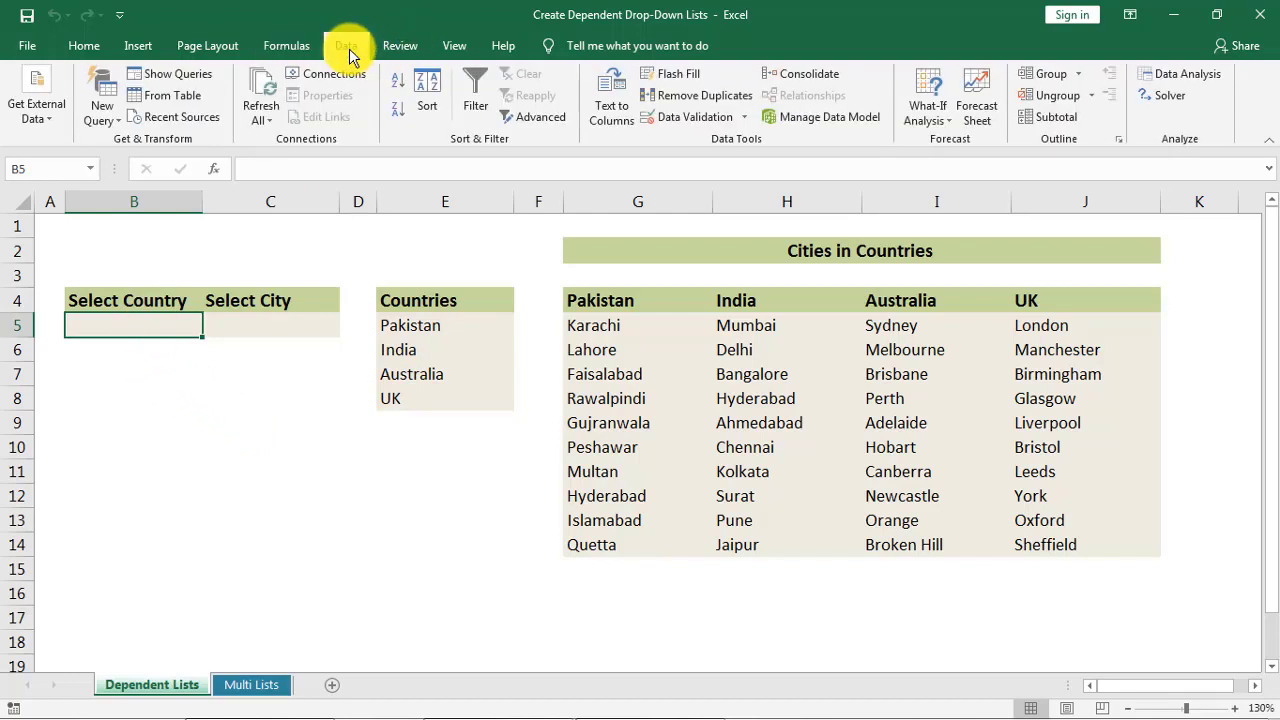
click(688, 120)
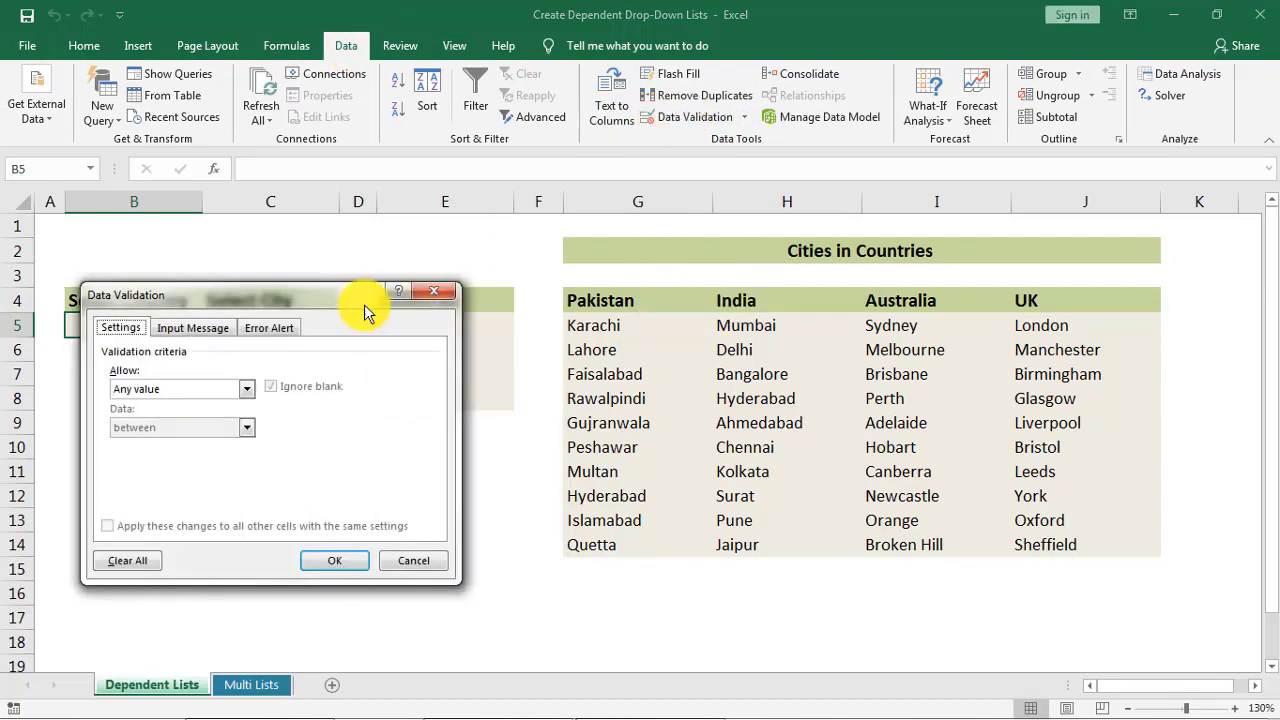
drag(301, 303, 761, 297)
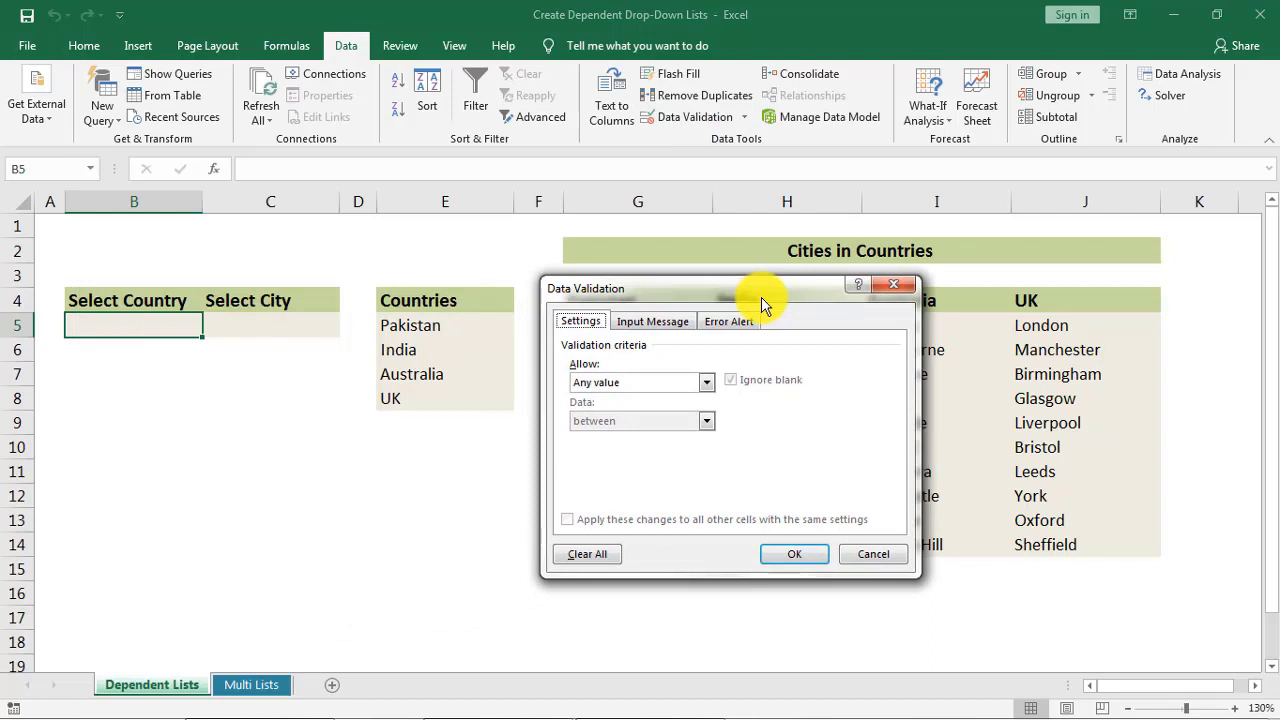
click(667, 381)
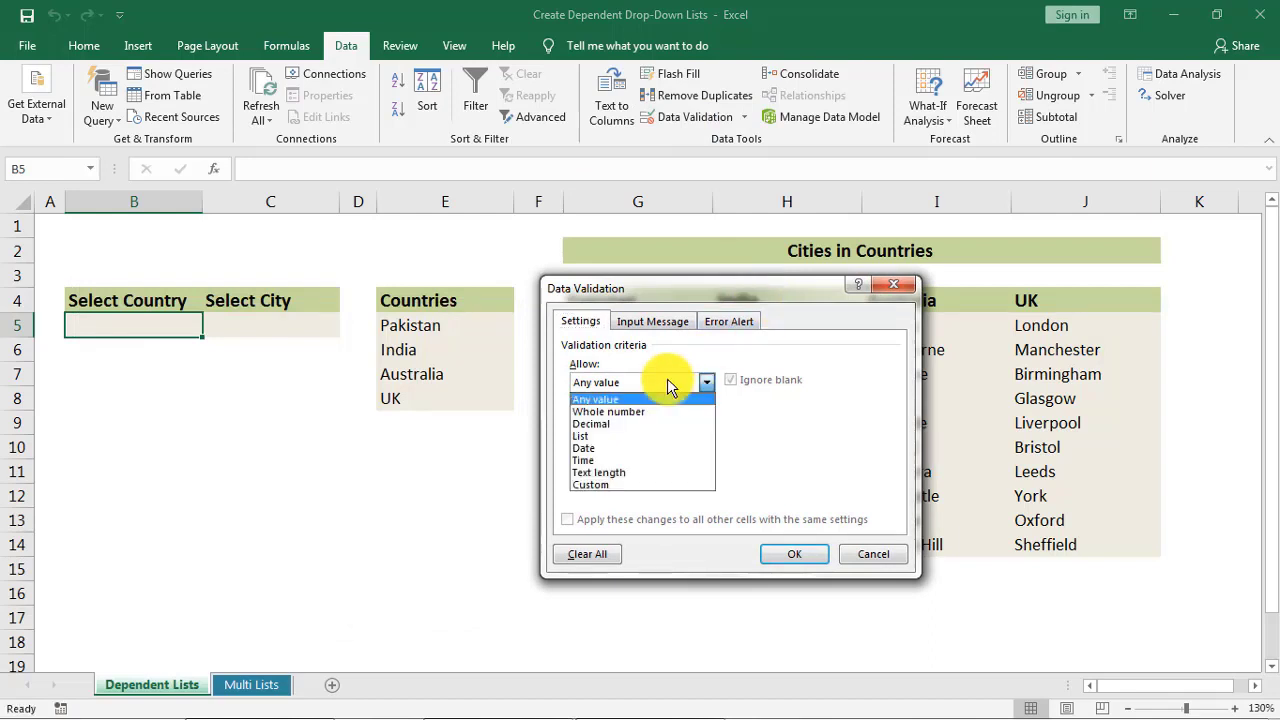
click(607, 441)
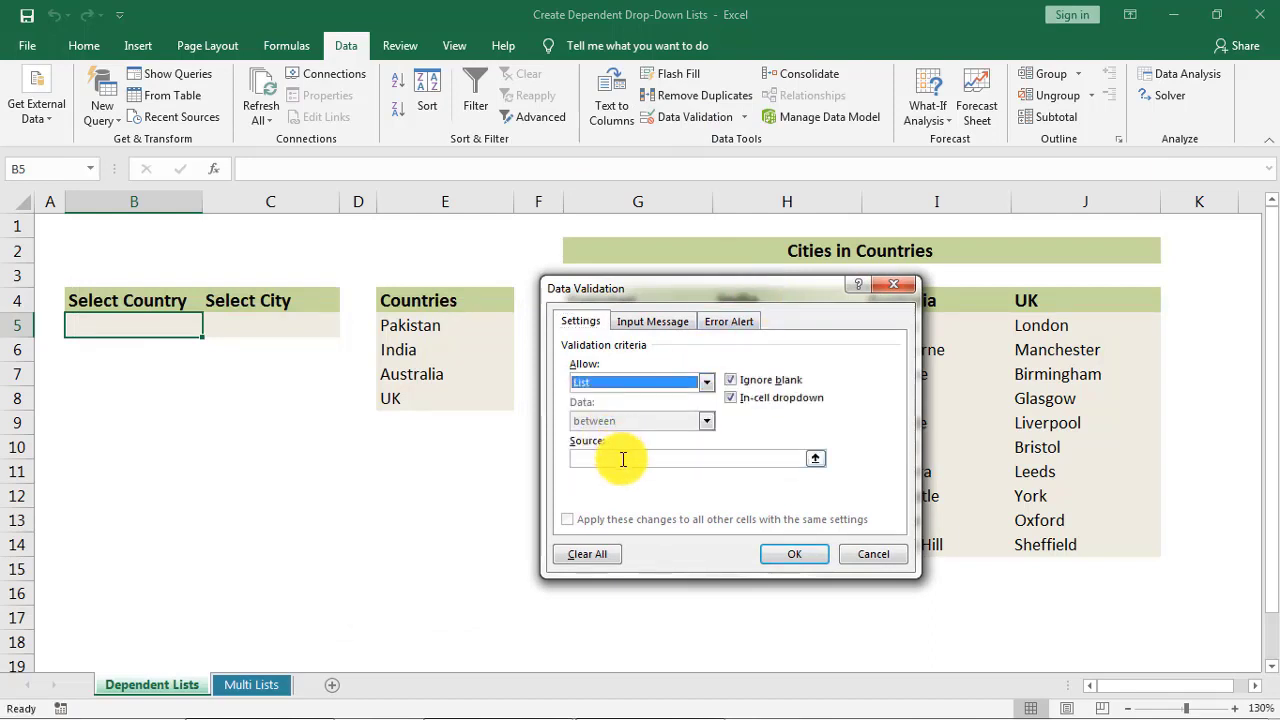
click(622, 459)
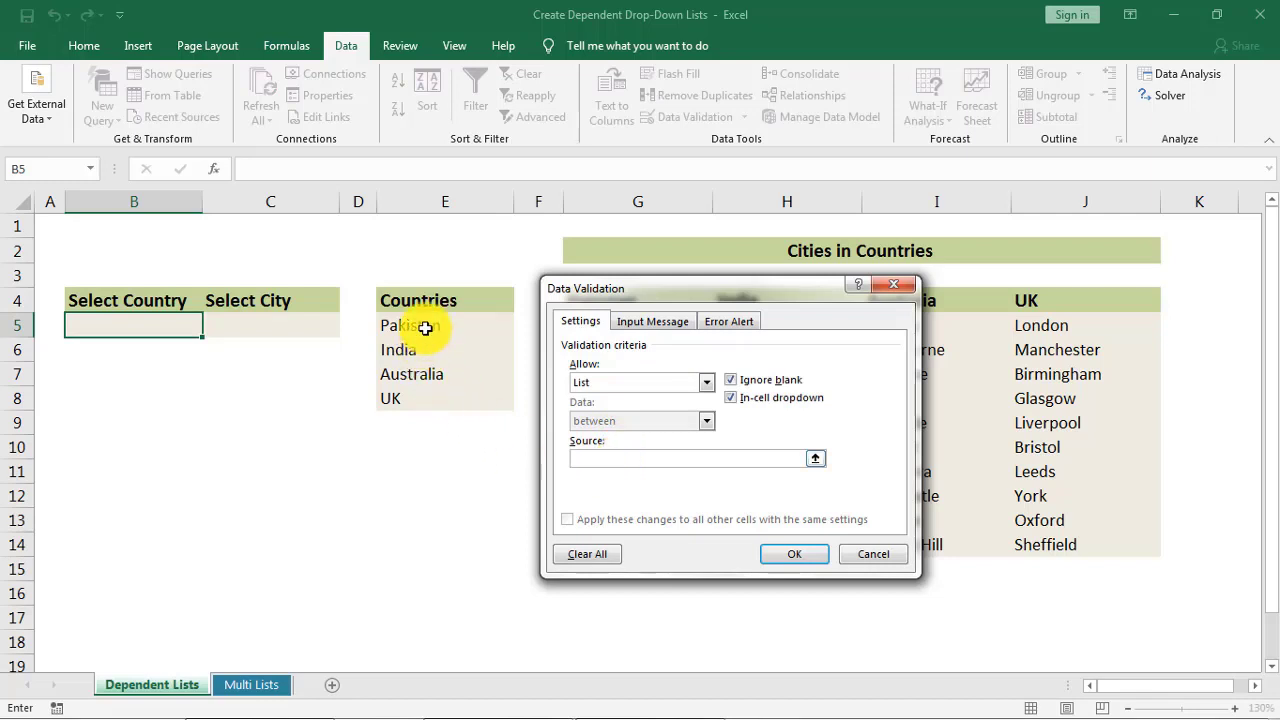
key(shift+Down)
key(shift+Down)
key(shift+Down)
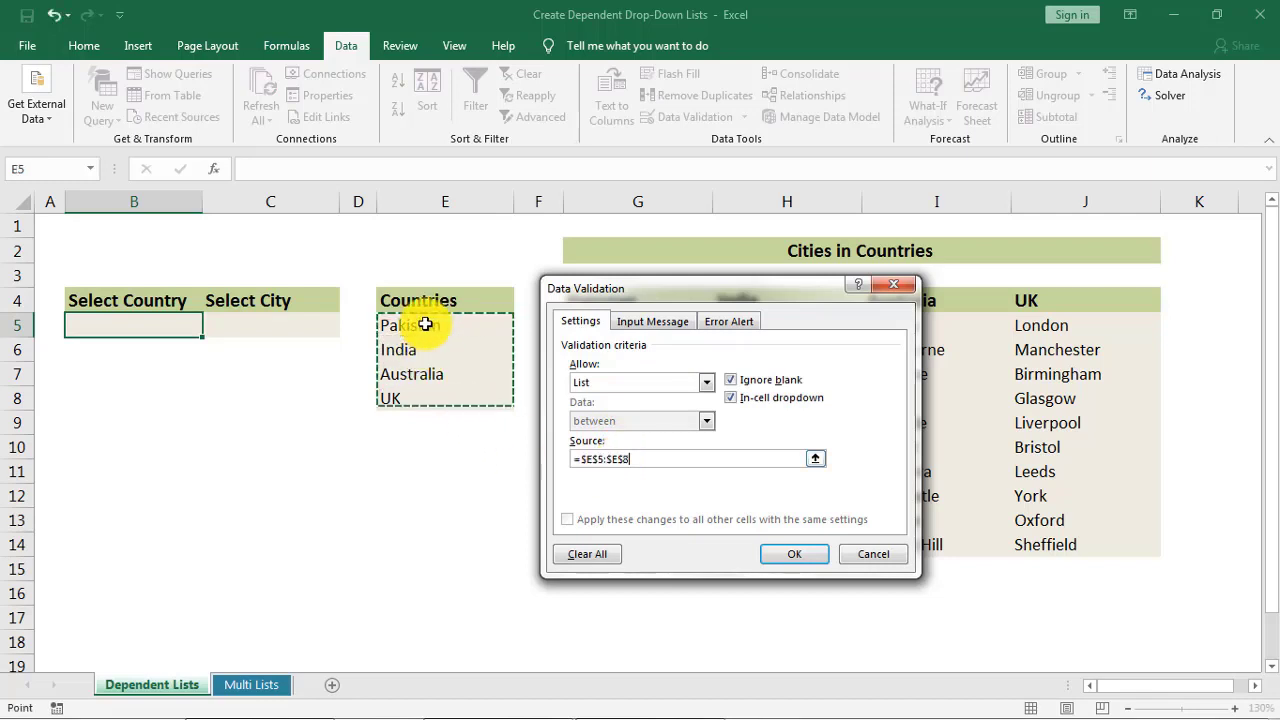
click(793, 554)
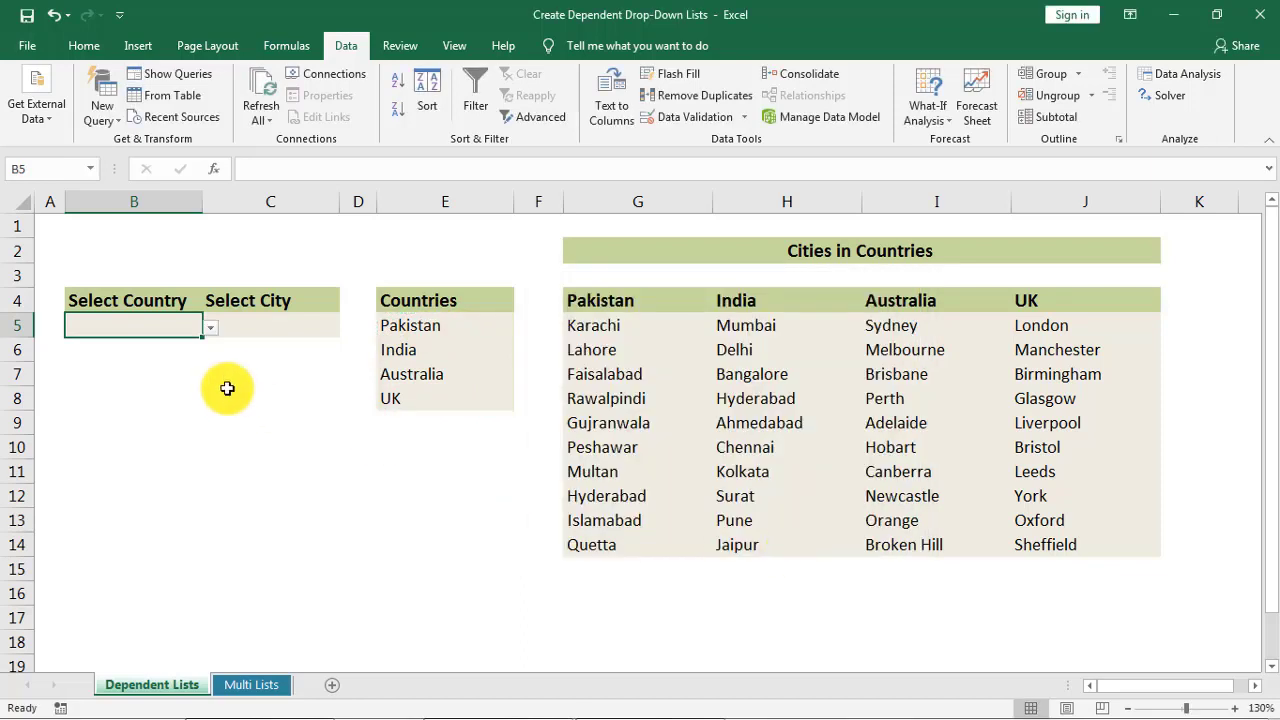
- Choose Pakistan from B5's new country drop-down, then go to cell C5
click(210, 330)
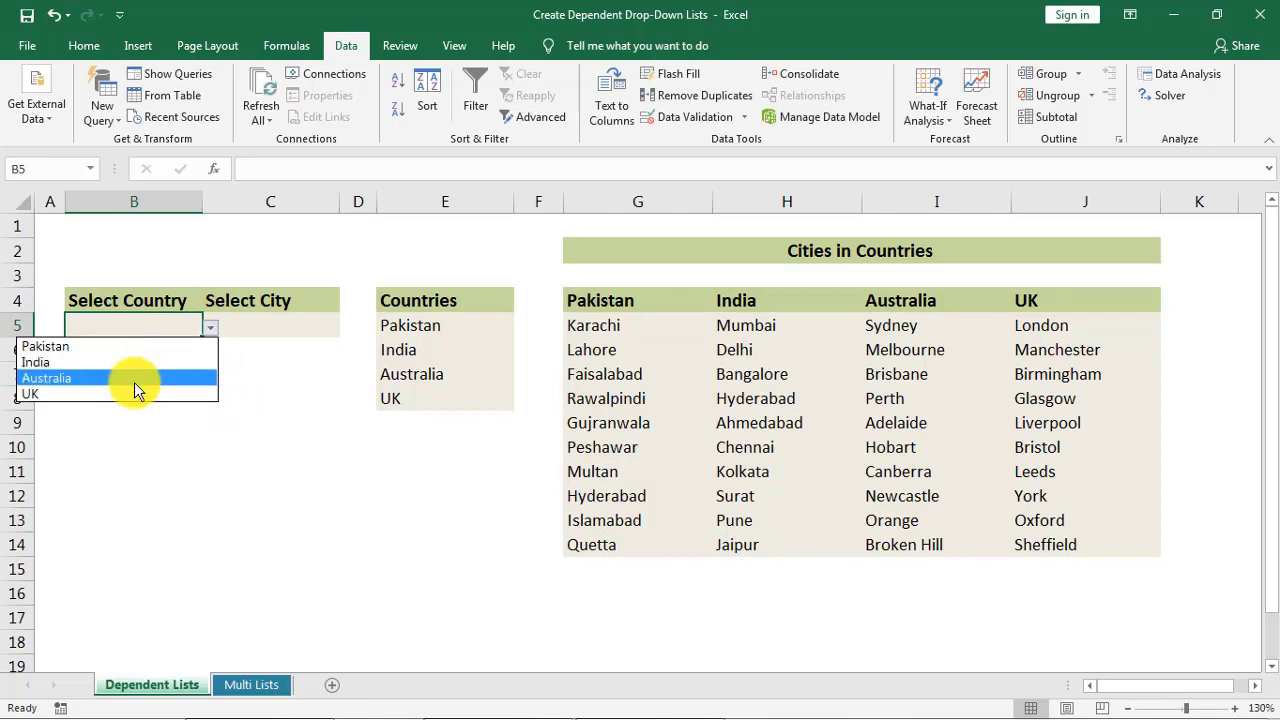
click(157, 346)
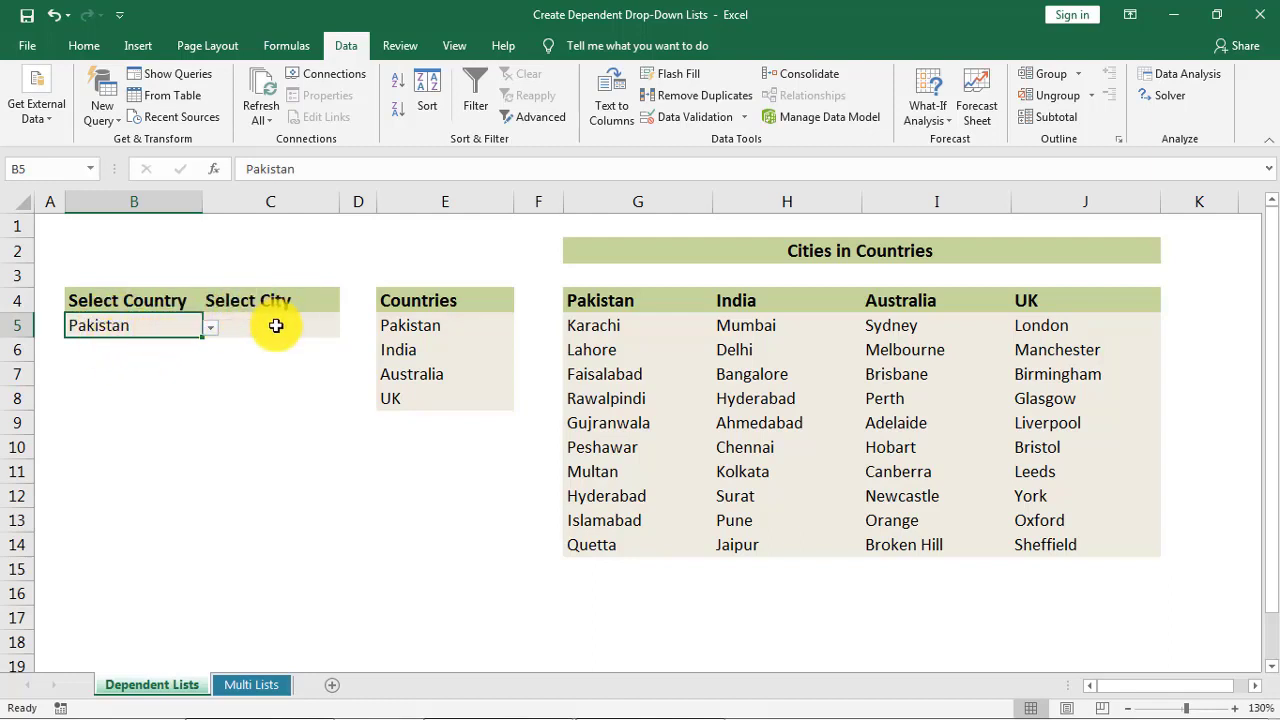
click(276, 326)
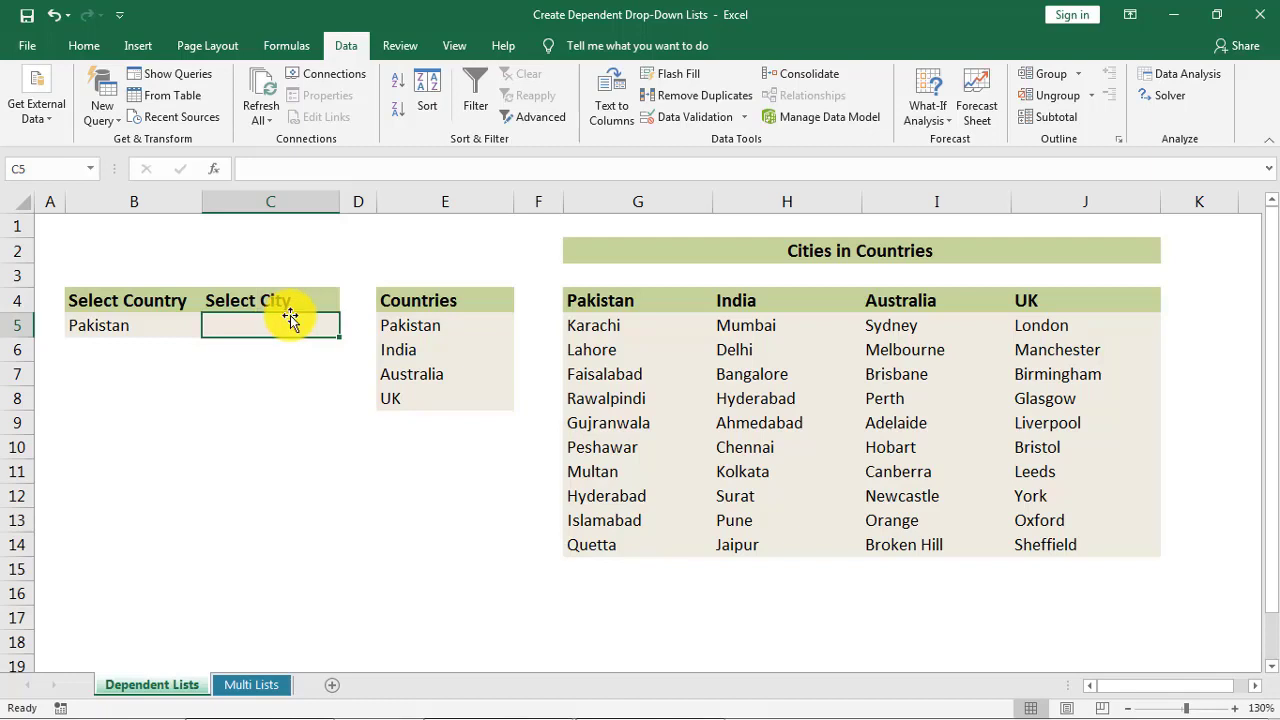
- Set C5's validation to a List with source =indirect($B$5)
click(695, 122)
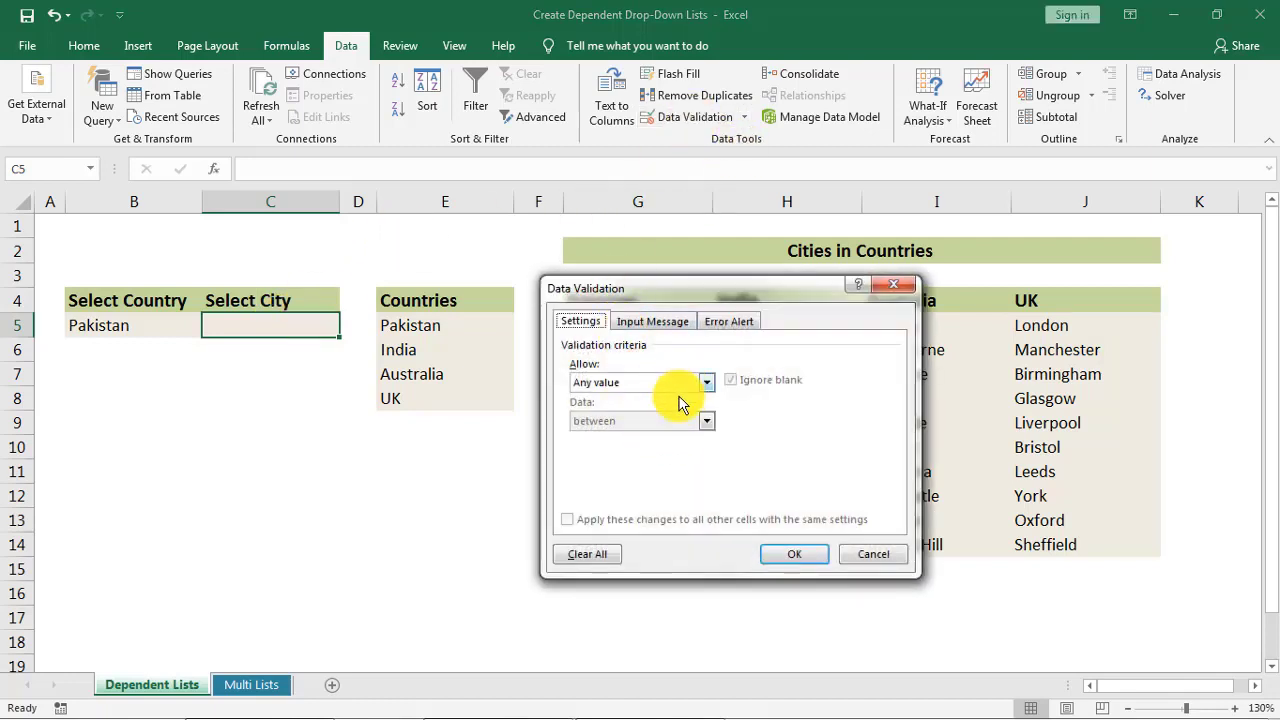
click(684, 385)
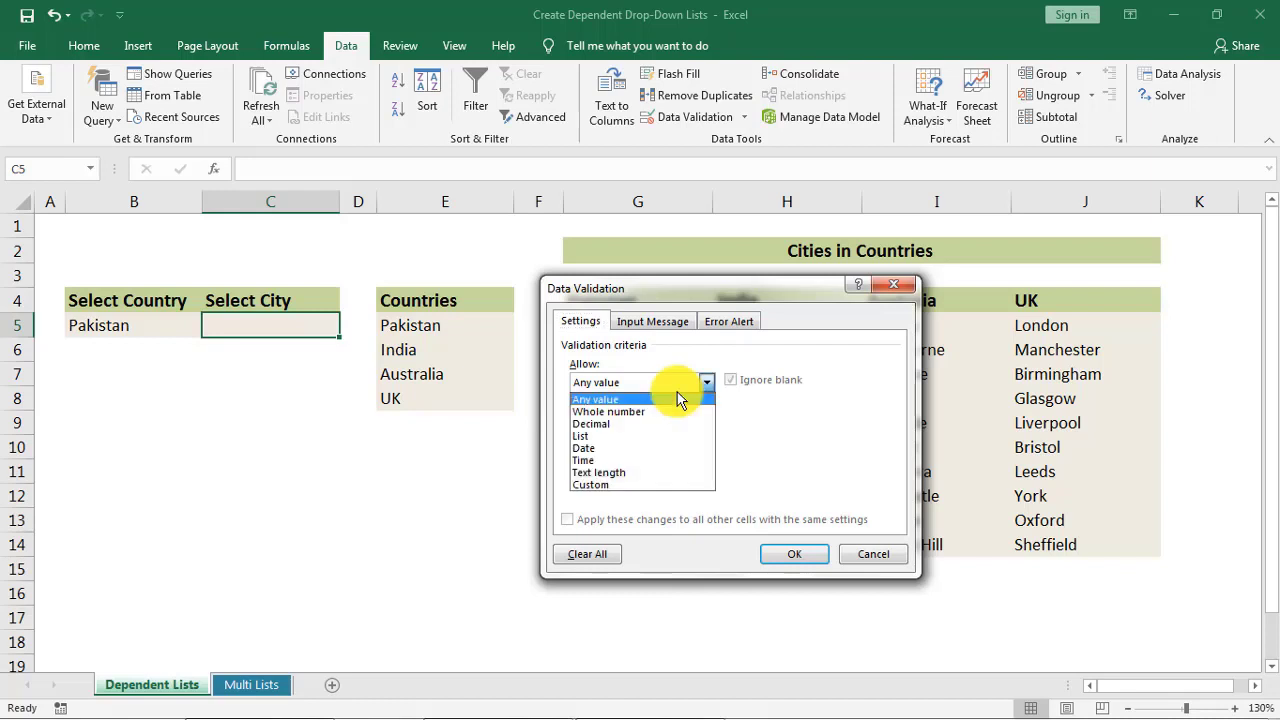
click(627, 434)
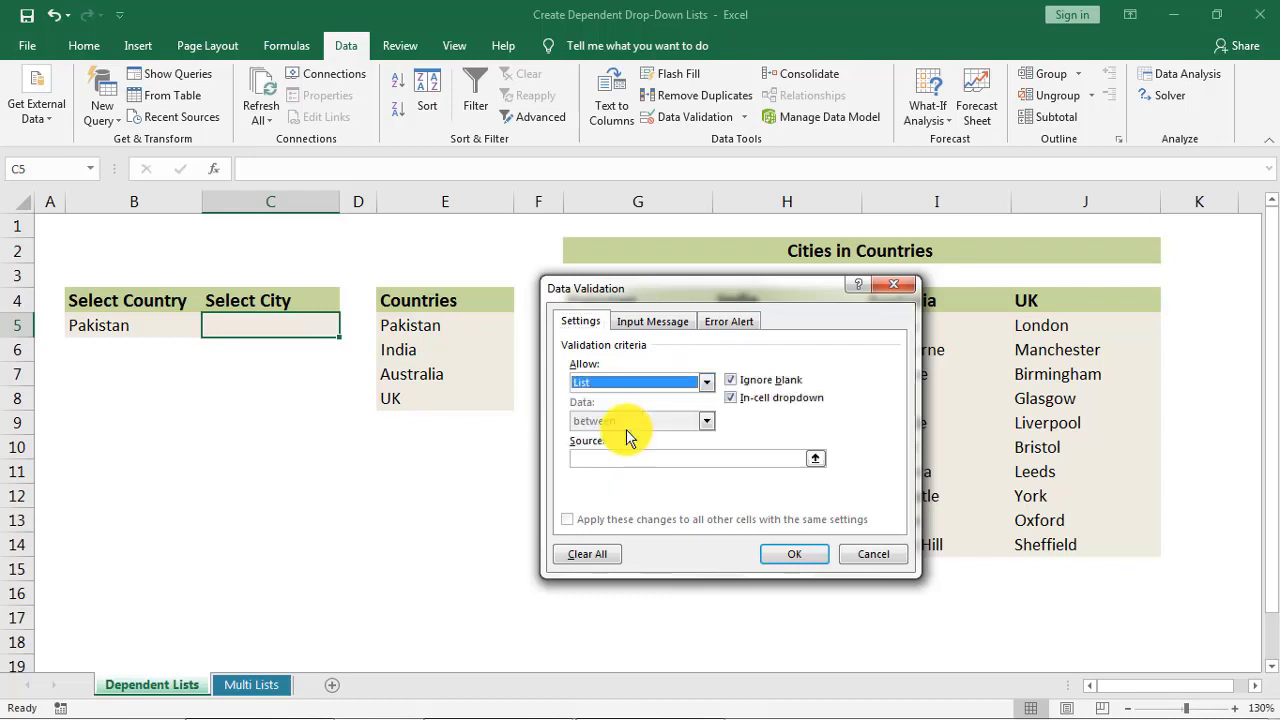
click(657, 457)
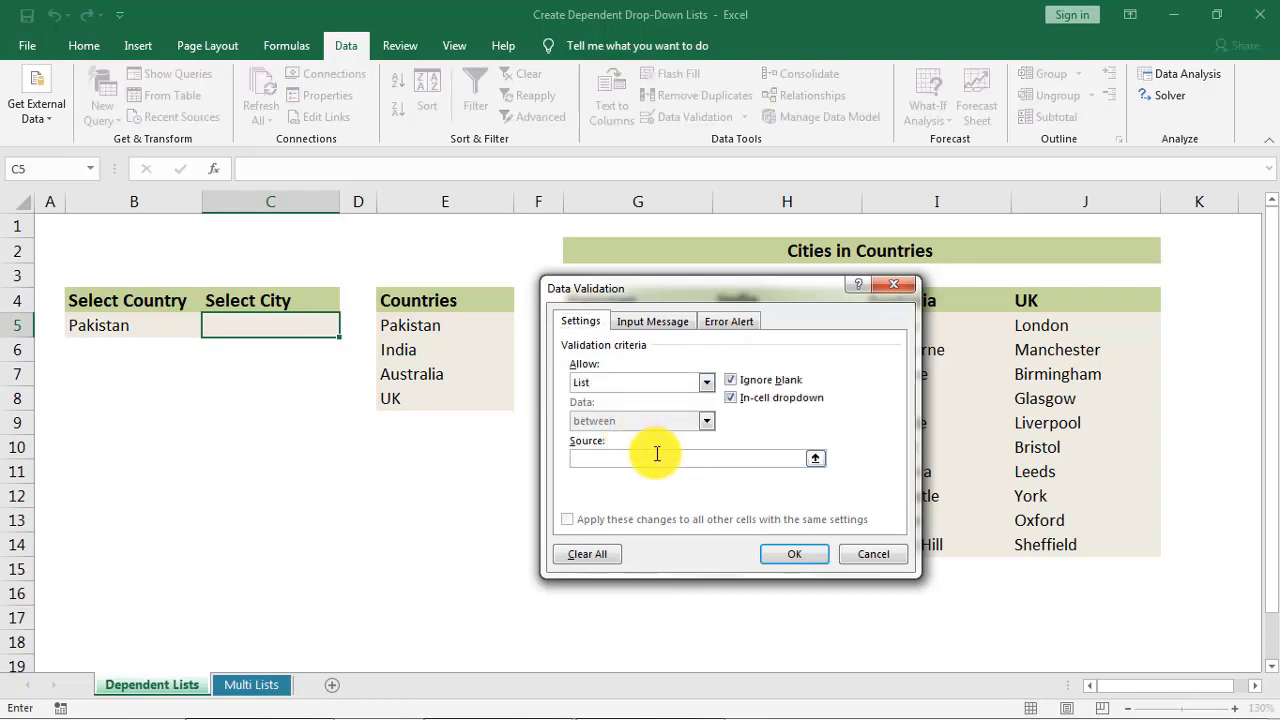
text(=i)
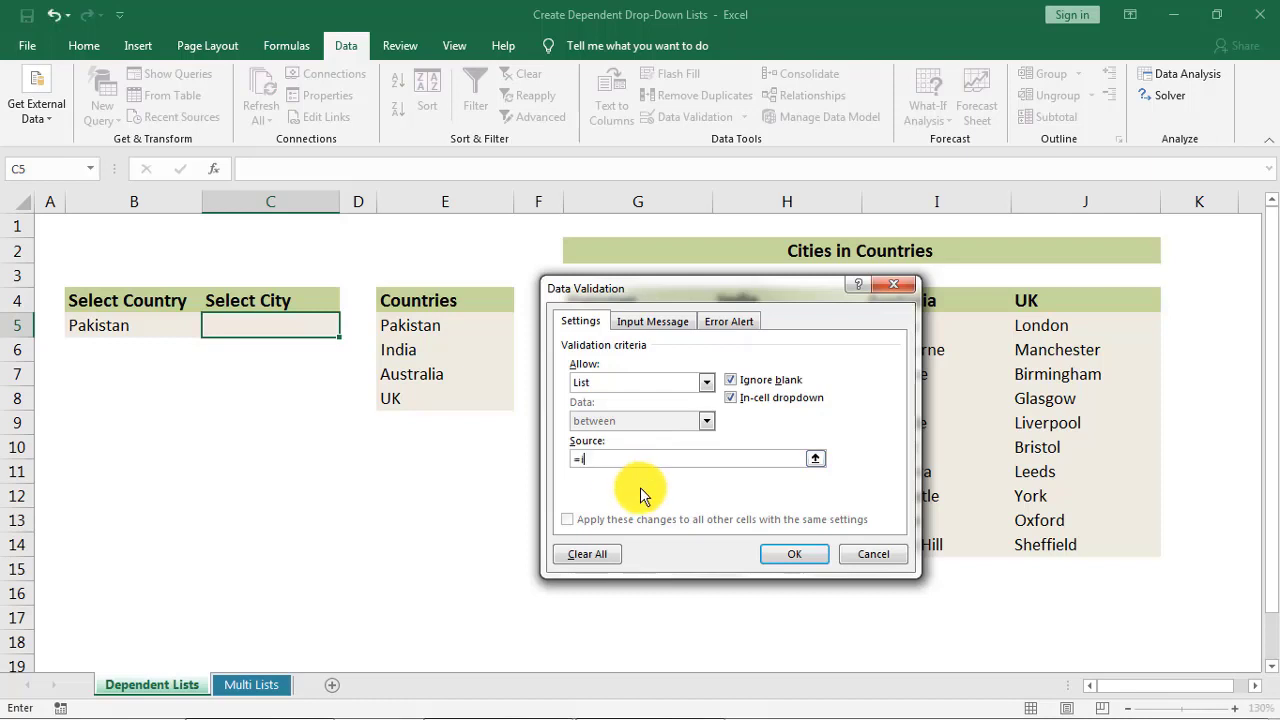
text(ndir)
text(ect)
text(()
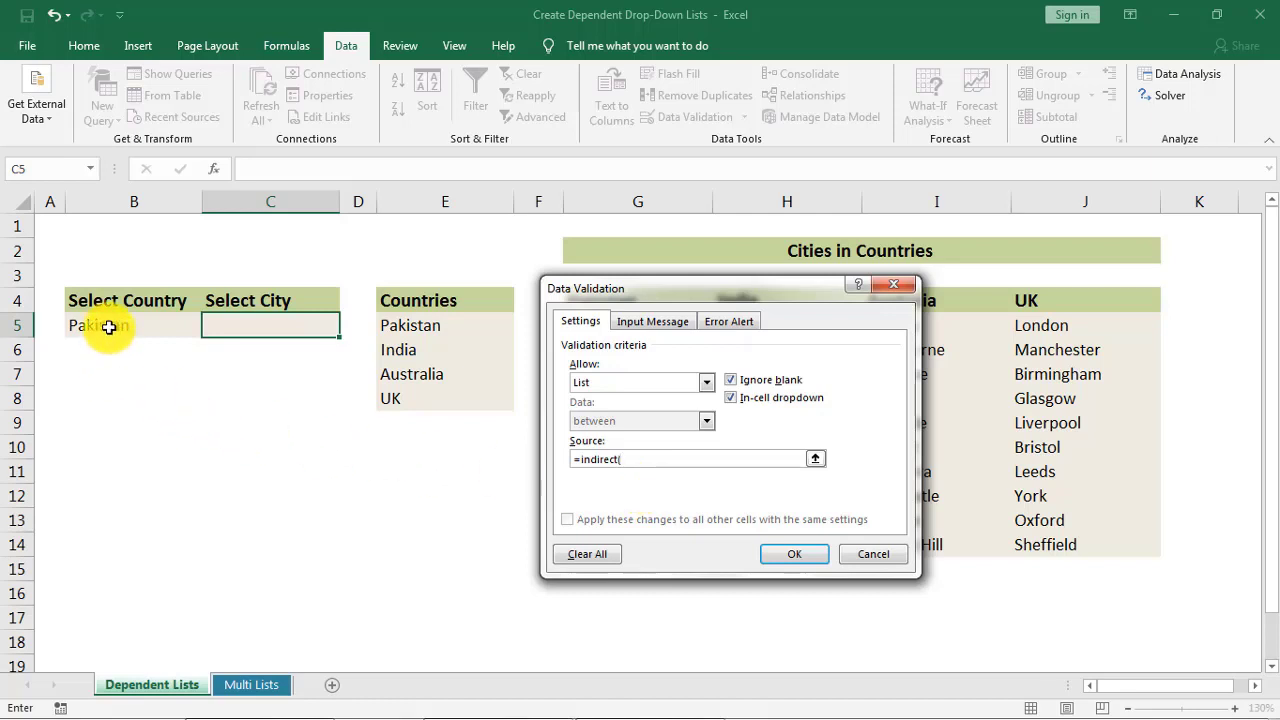
click(108, 326)
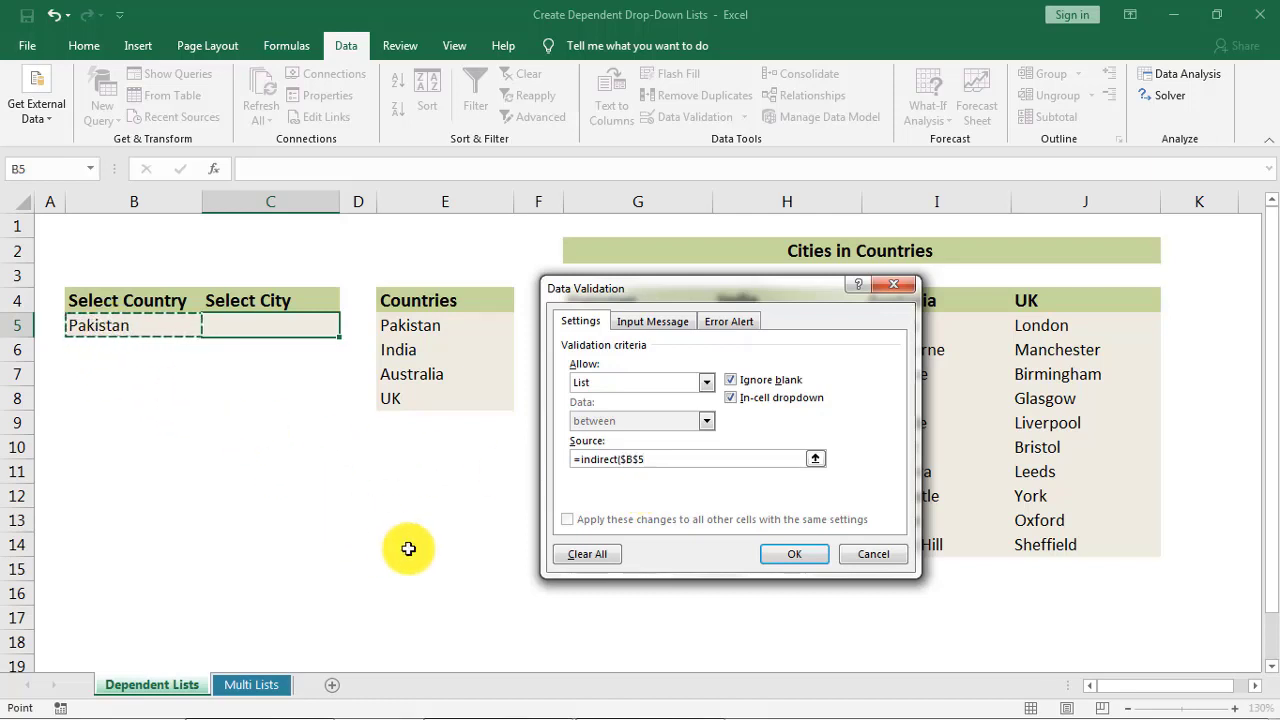
text())
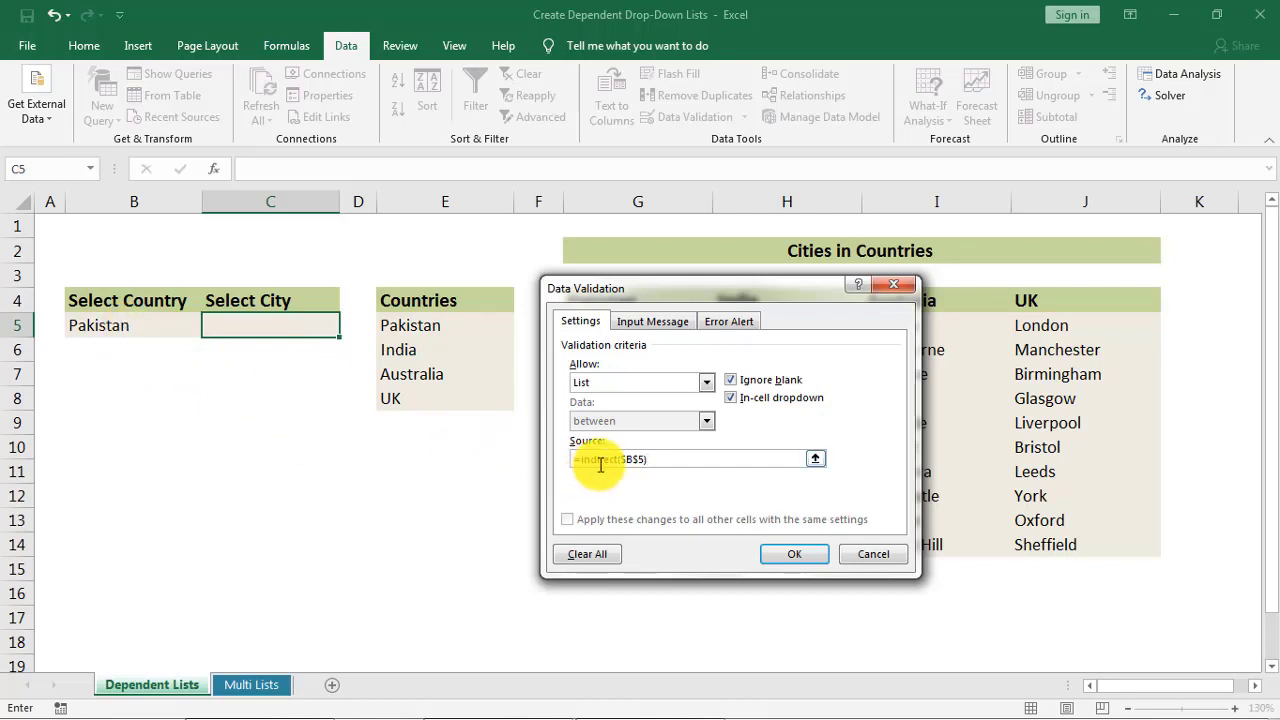
mouse_move(651, 294)
mouse_down()
mouse_move(546, 294)
mouse_move(131, 371)
mouse_up()
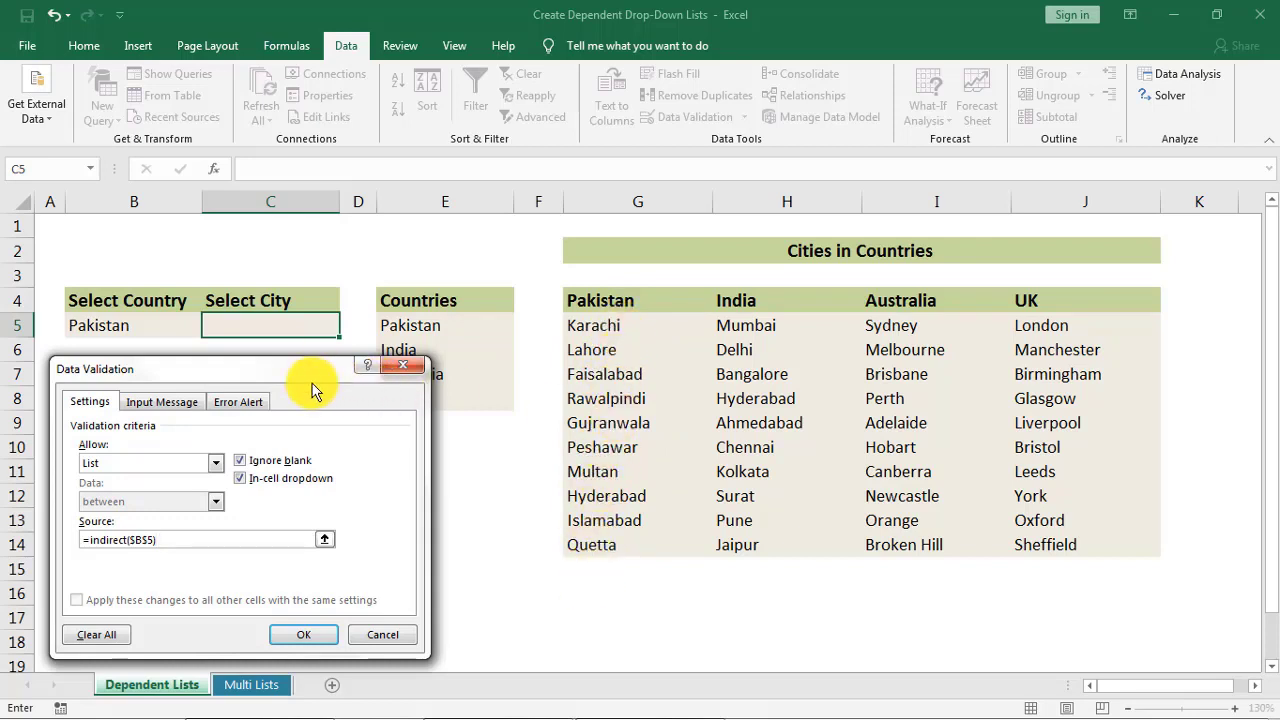
mouse_move(312, 385)
mouse_down()
mouse_move(537, 366)
mouse_move(722, 280)
mouse_up()
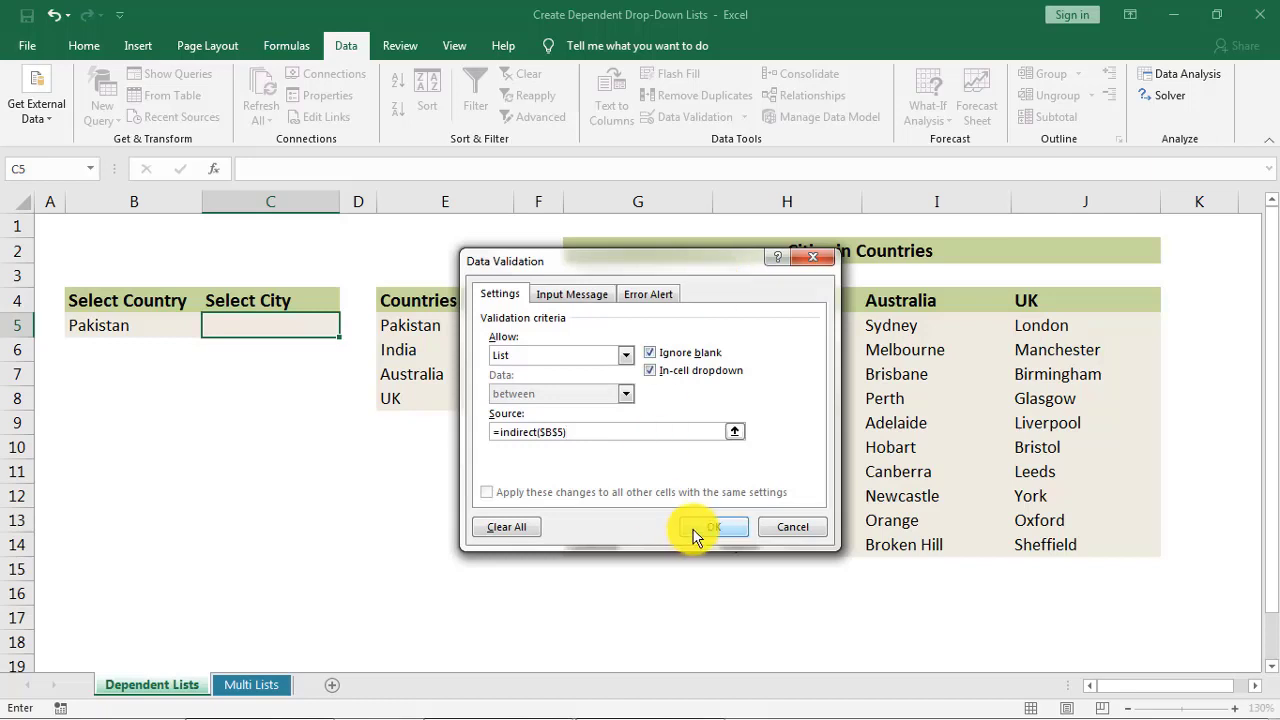
- Apply C5's city validation, then choose India and browse India's cities in C5
click(688, 528)
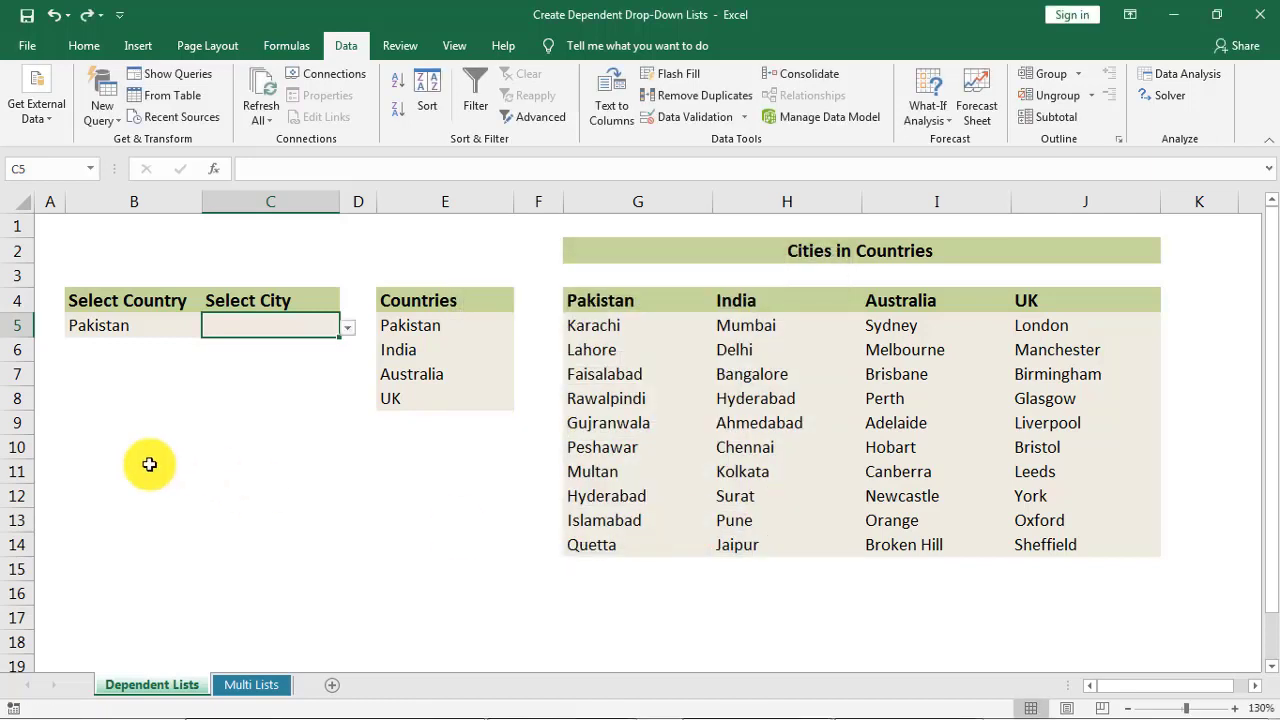
click(195, 326)
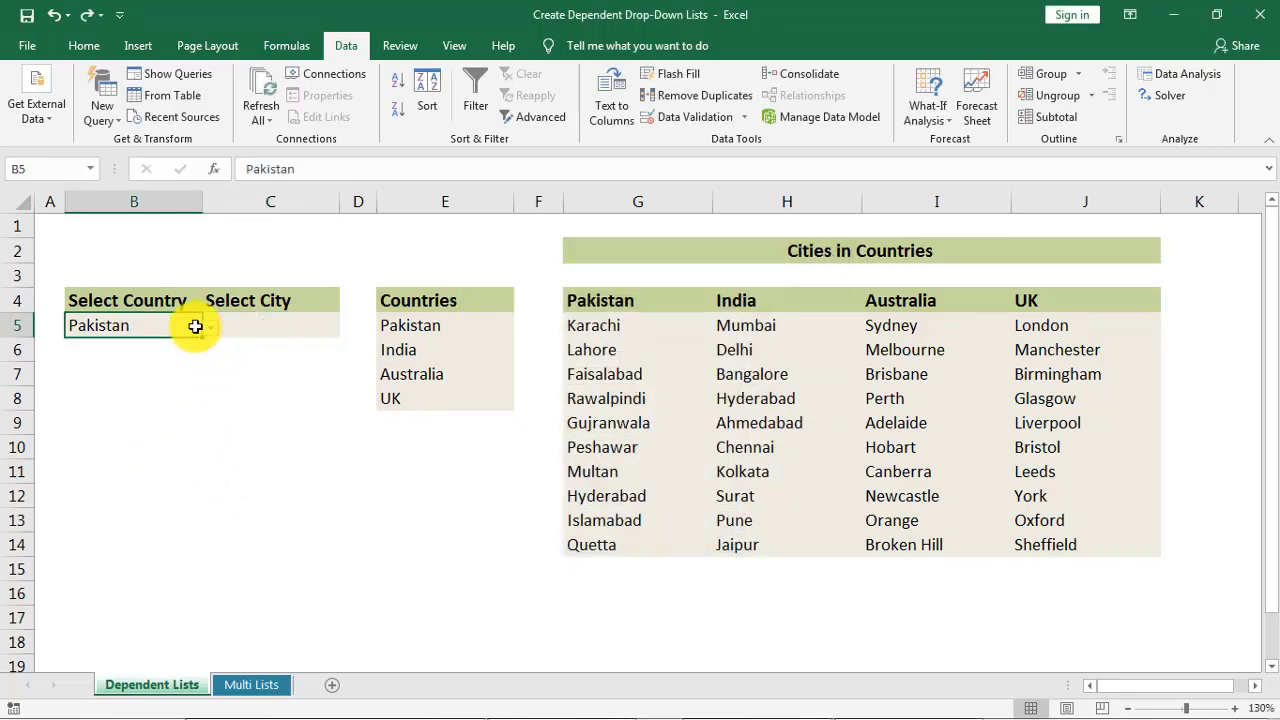
click(210, 334)
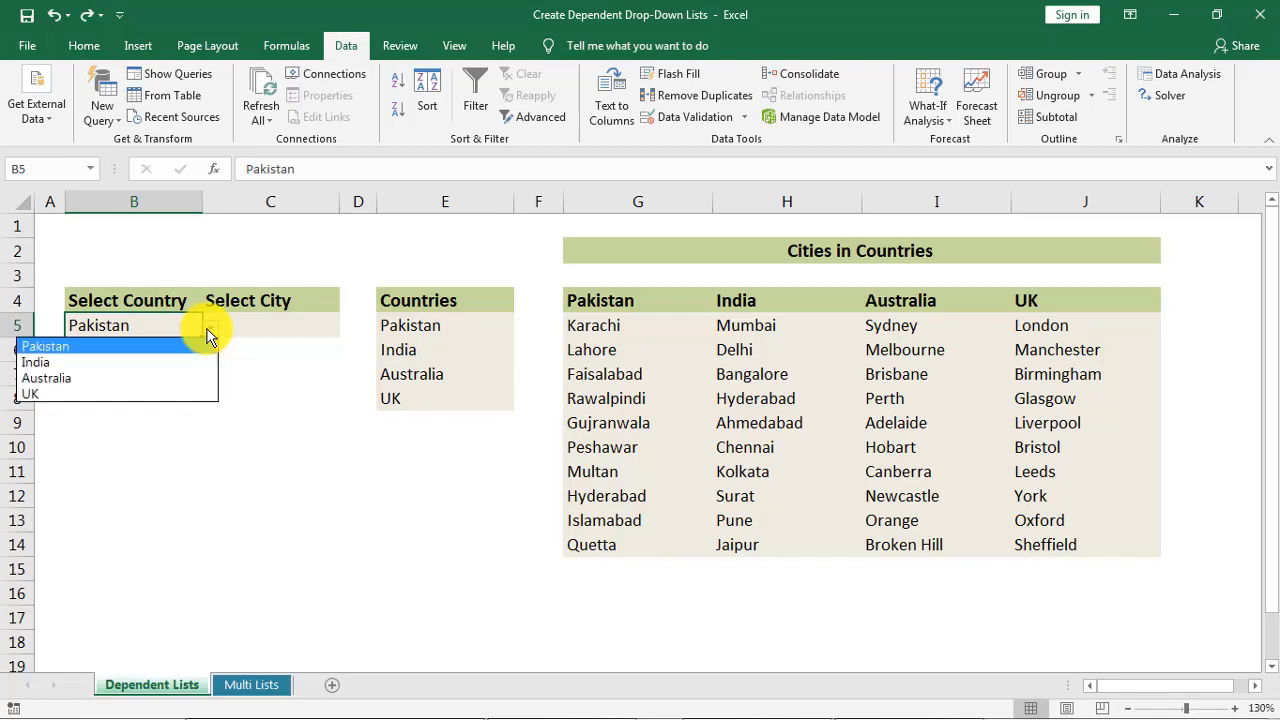
click(106, 362)
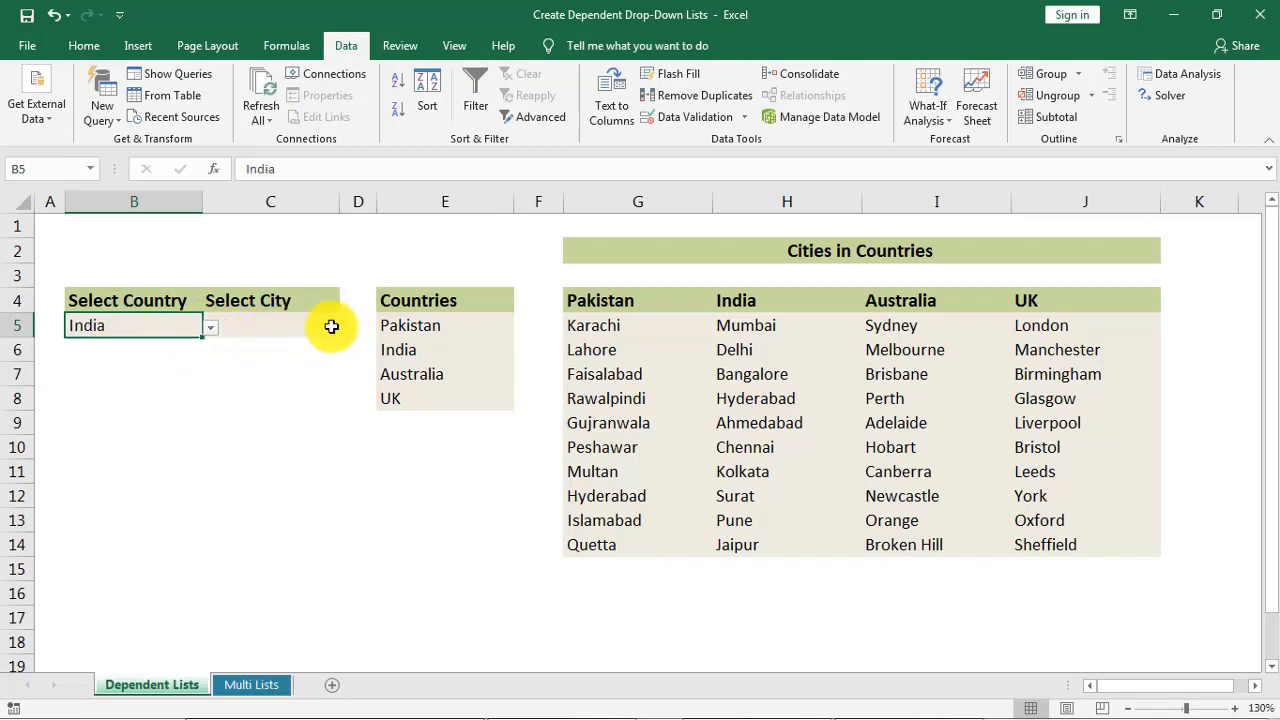
click(332, 325)
click(345, 333)
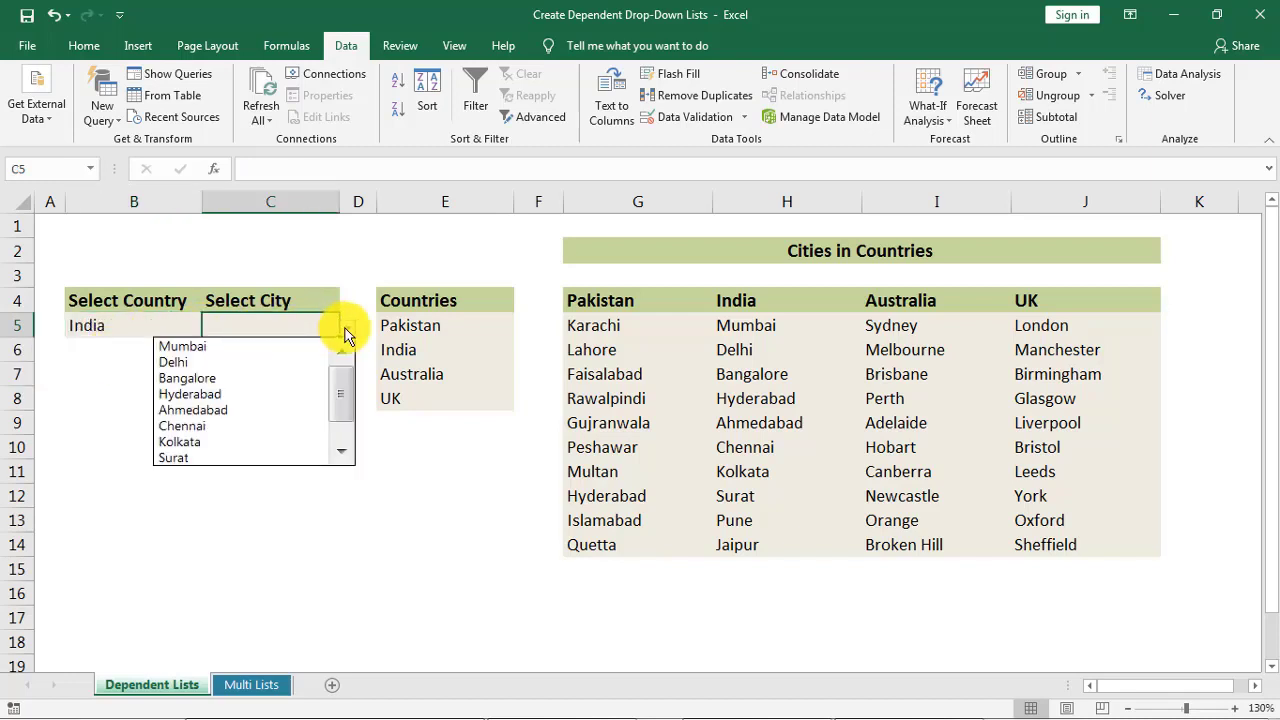
click(341, 452)
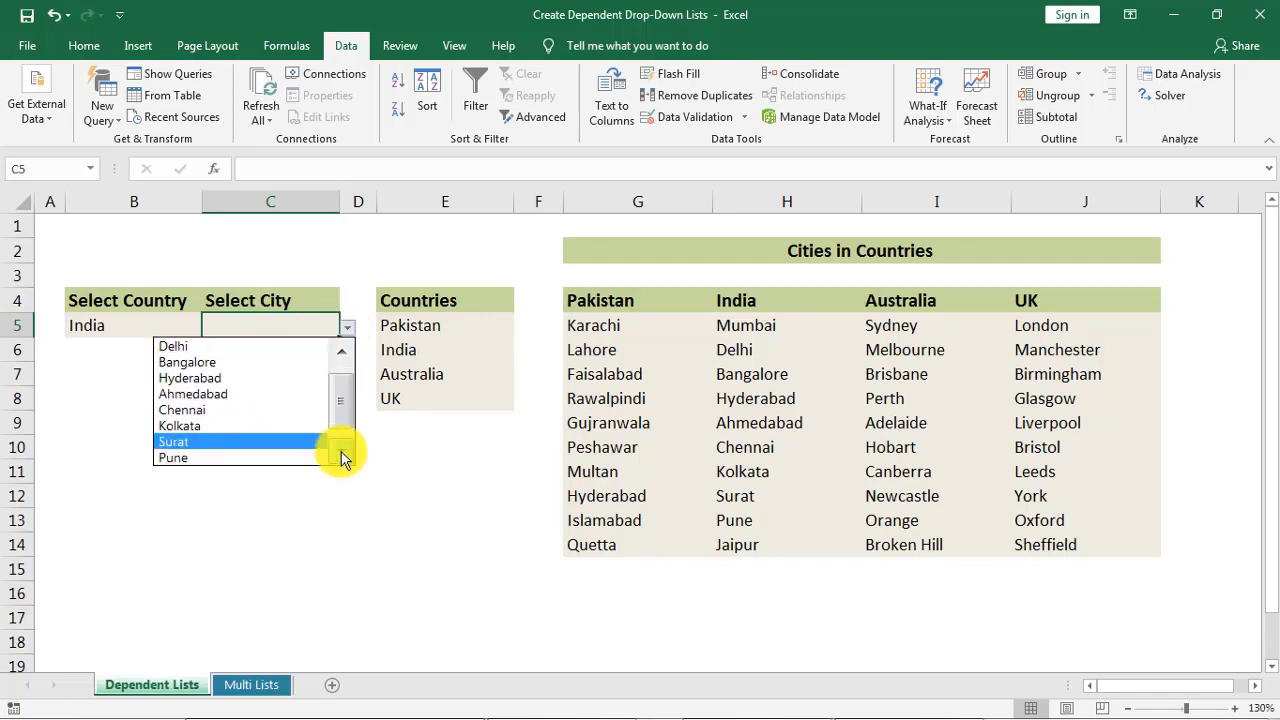
click(341, 455)
click(337, 356)
click(337, 356)
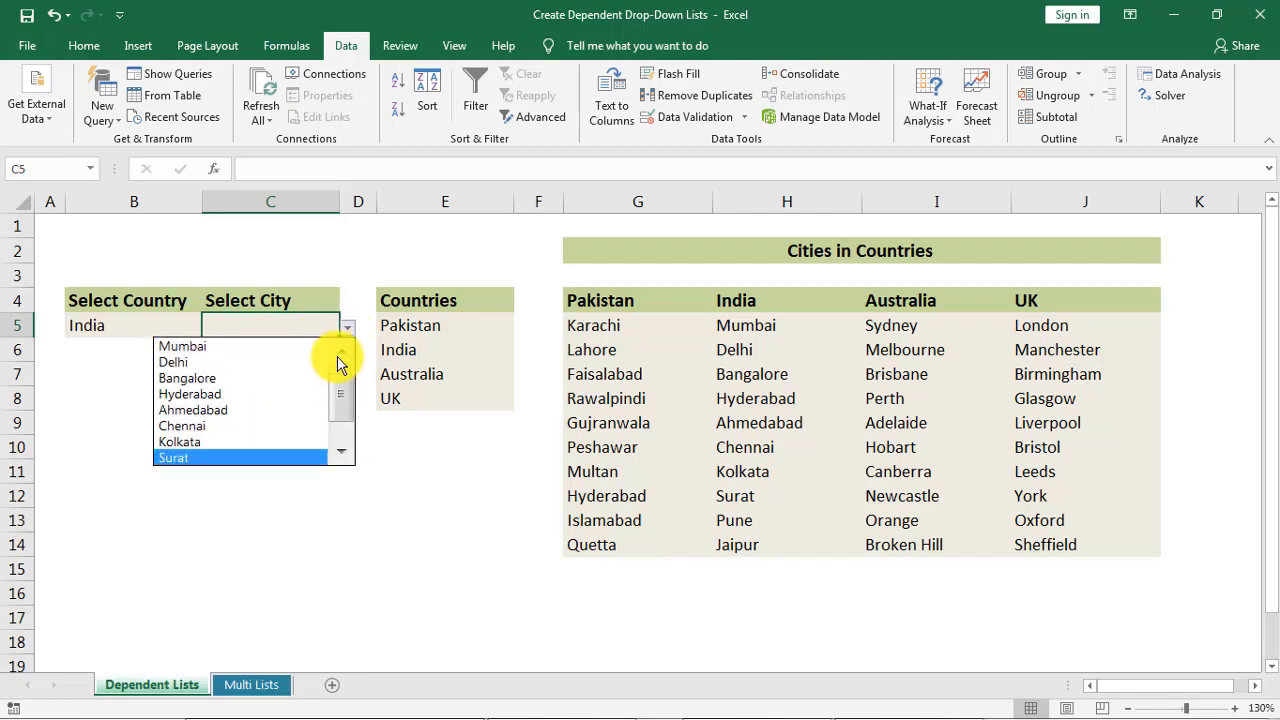
click(143, 329)
click(140, 325)
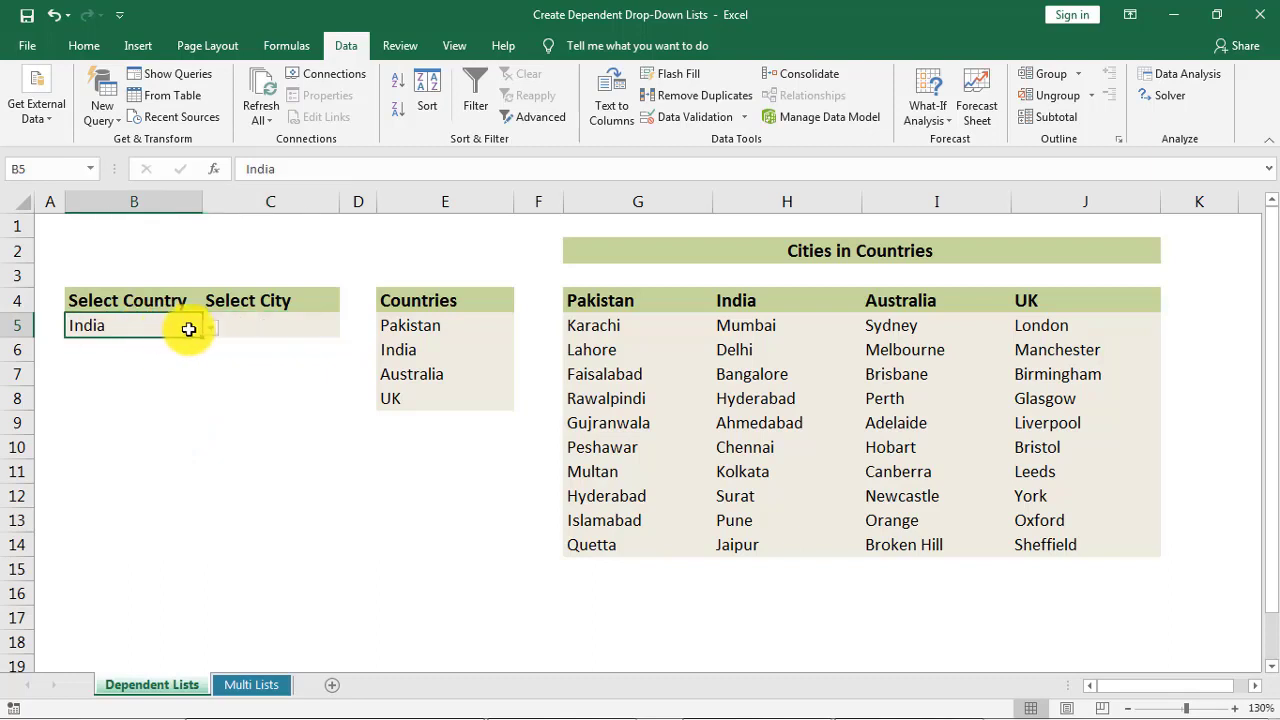
- Switch the country to Australia and check Australia's city list in C5
click(209, 329)
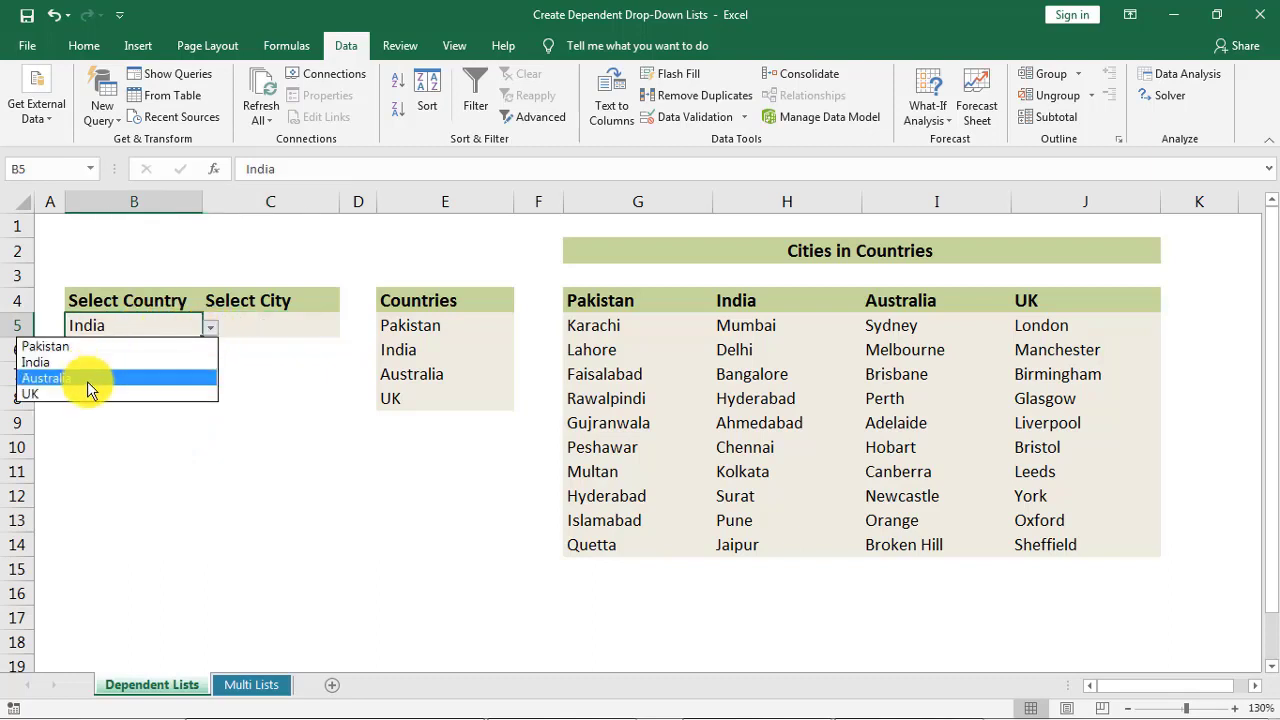
click(87, 379)
click(316, 326)
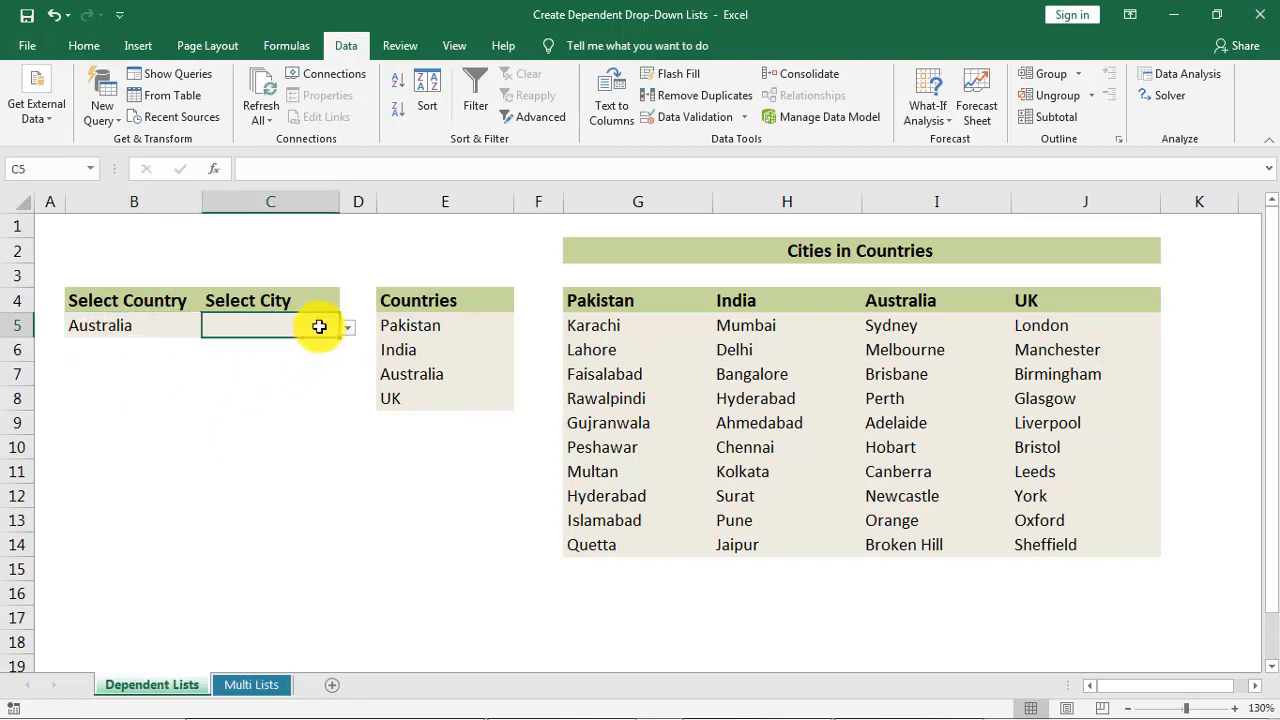
click(346, 328)
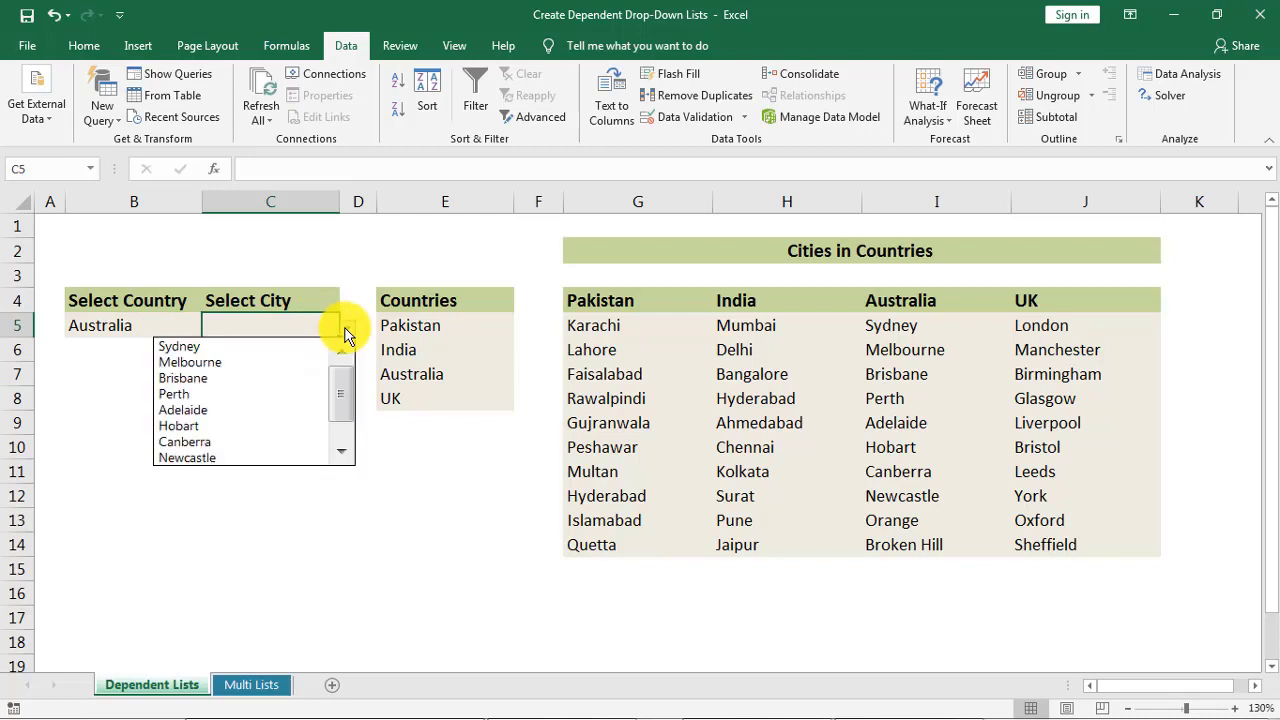
click(341, 451)
click(341, 451)
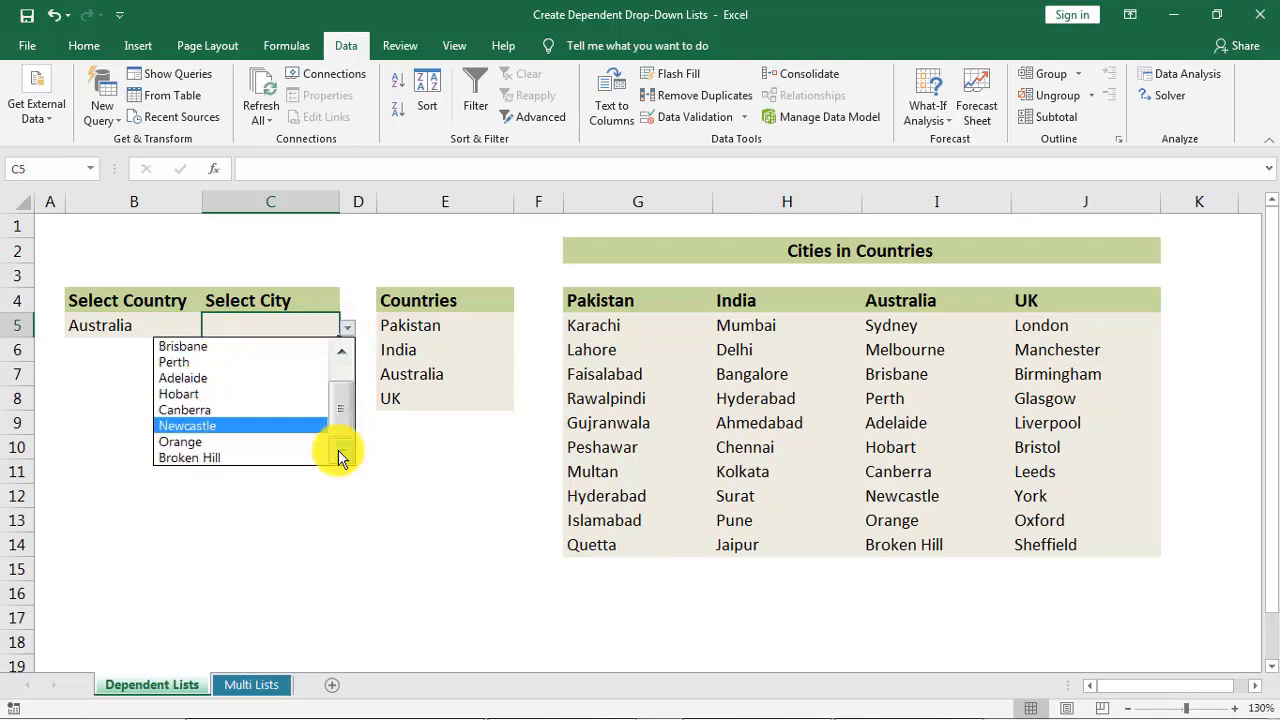
click(117, 330)
click(115, 328)
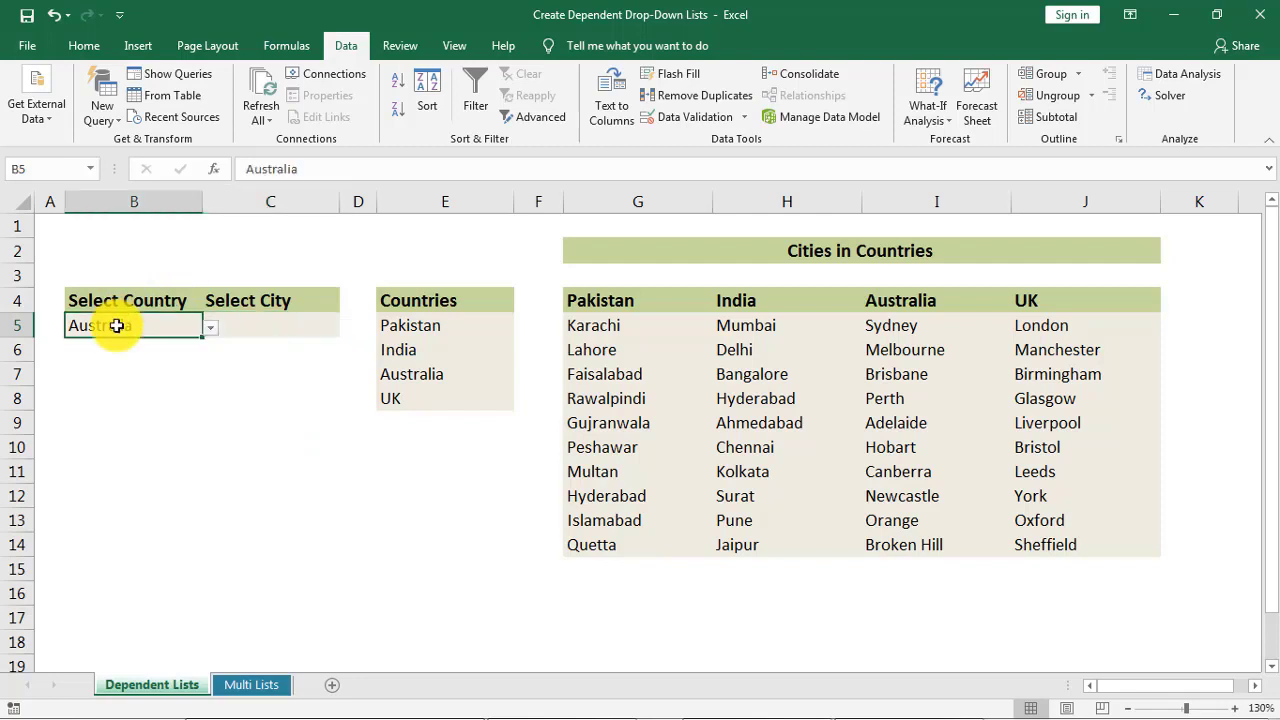
- Switch the country to UK and scroll through the UK city list
click(207, 327)
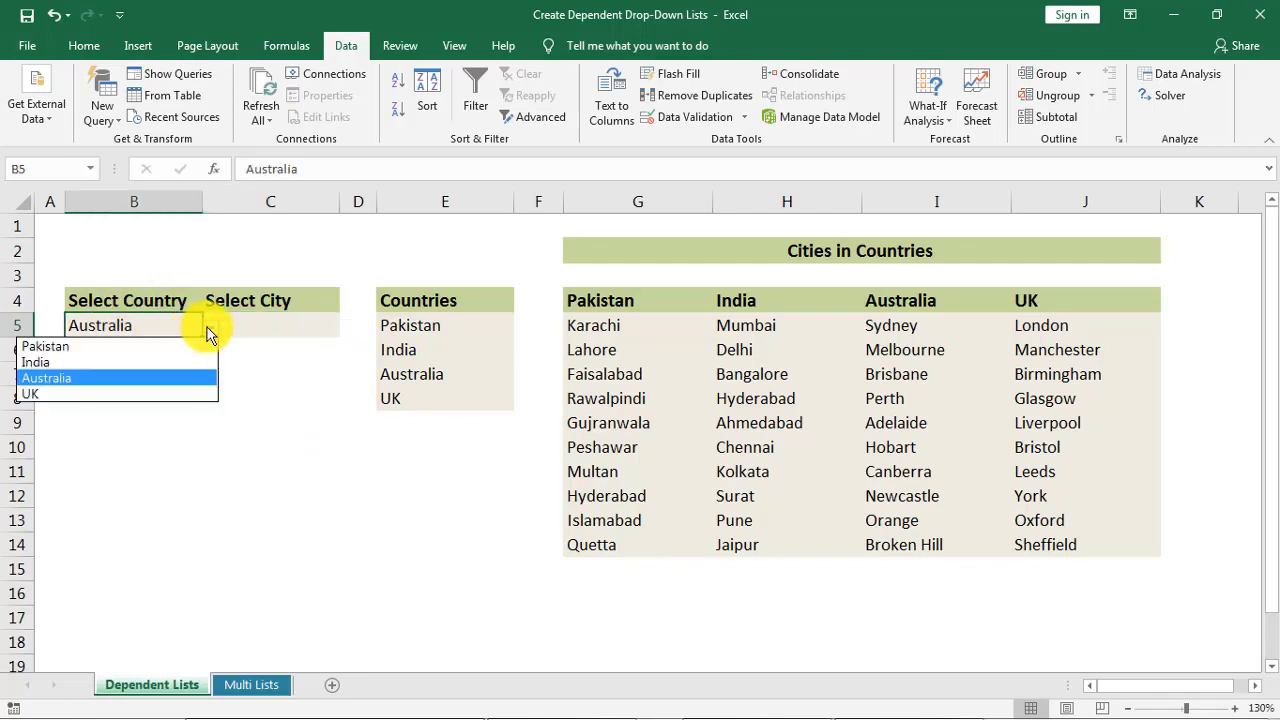
click(142, 393)
click(293, 331)
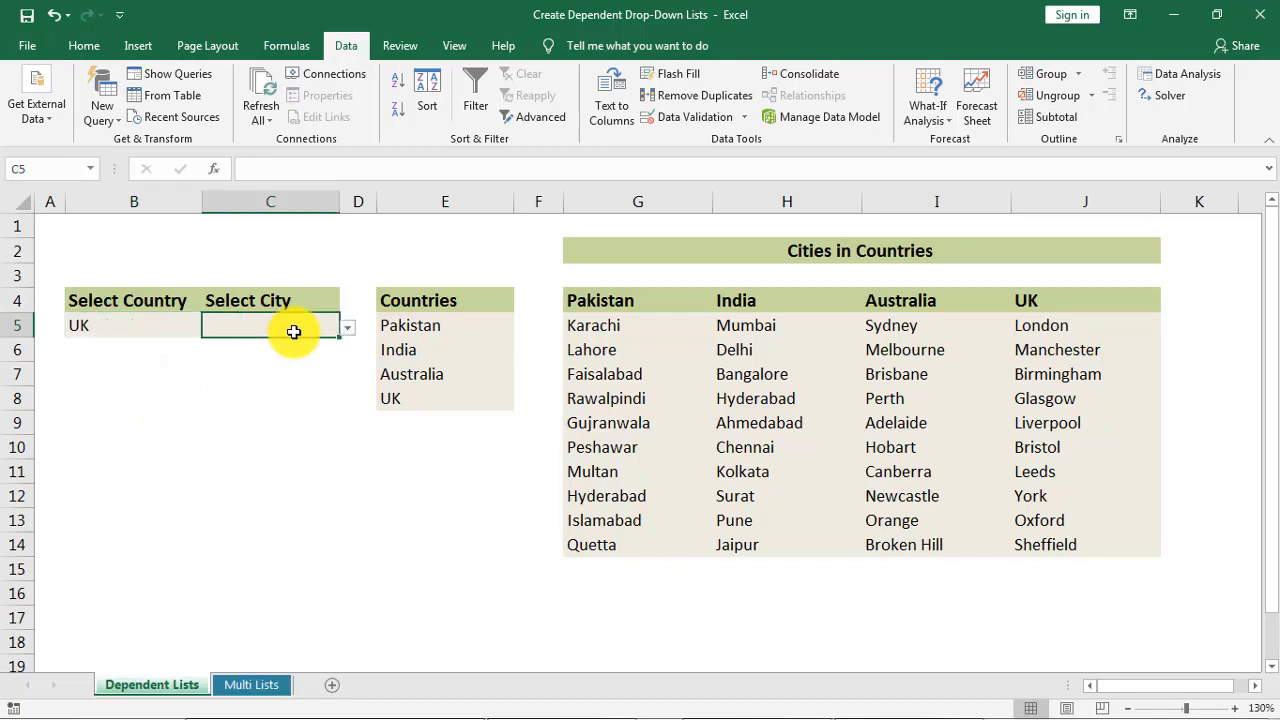
click(348, 330)
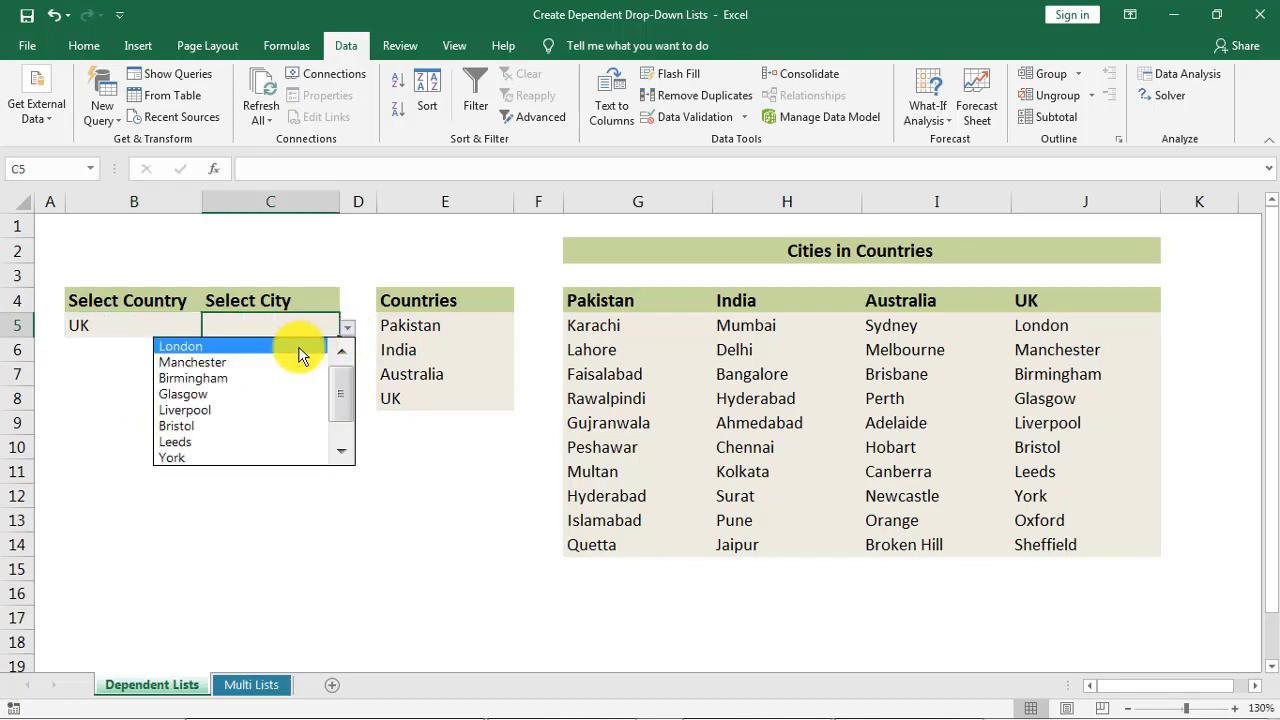
click(342, 451)
click(343, 455)
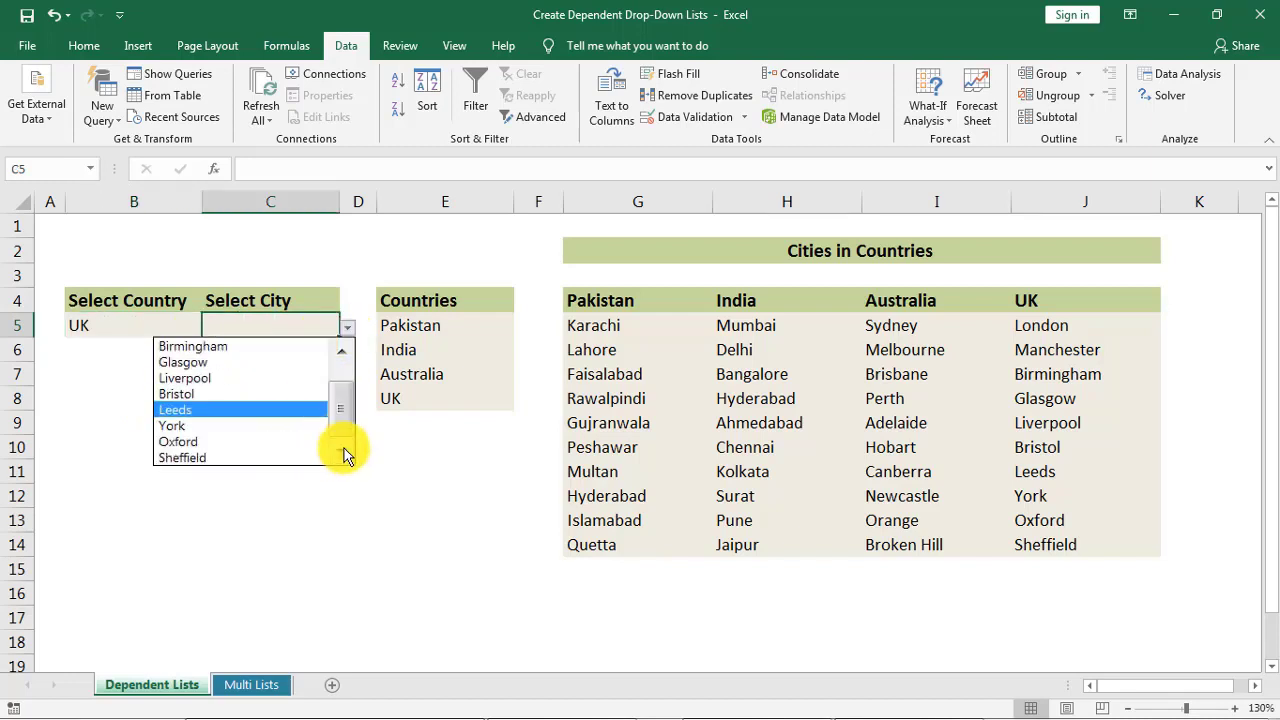
click(145, 320)
click(145, 320)
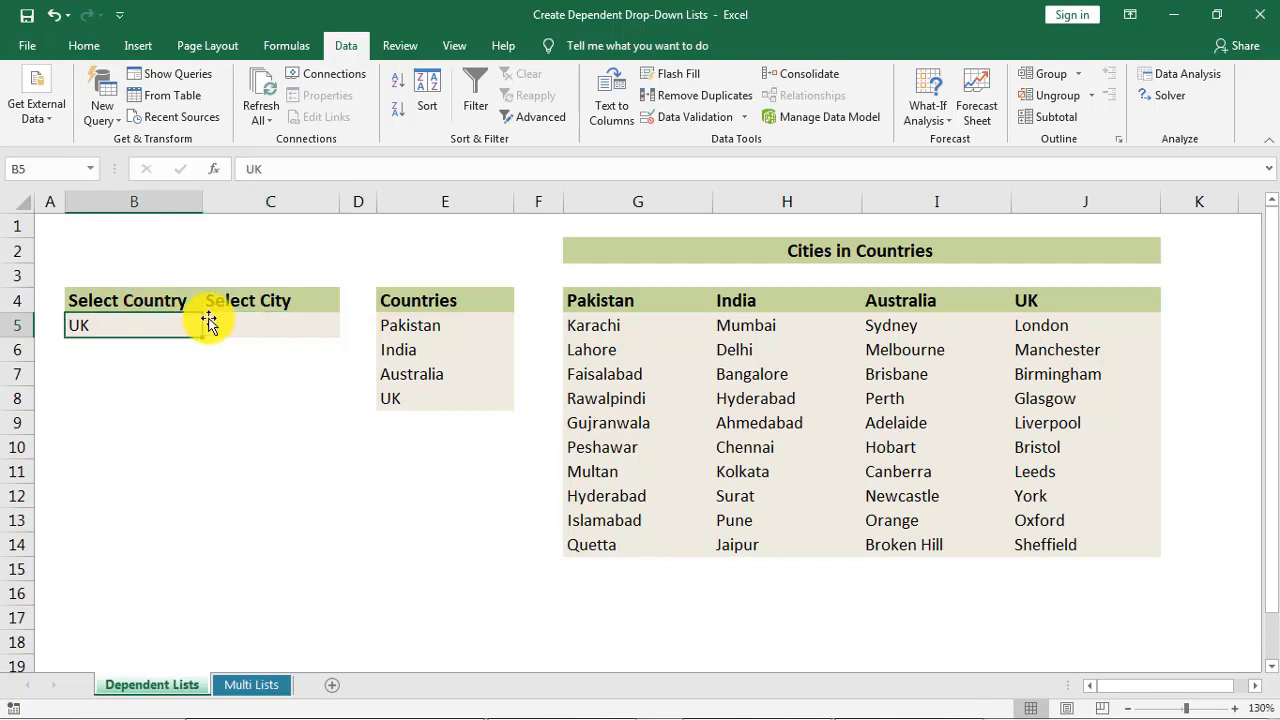
- Switch the country back to Pakistan and view its full city list
click(210, 327)
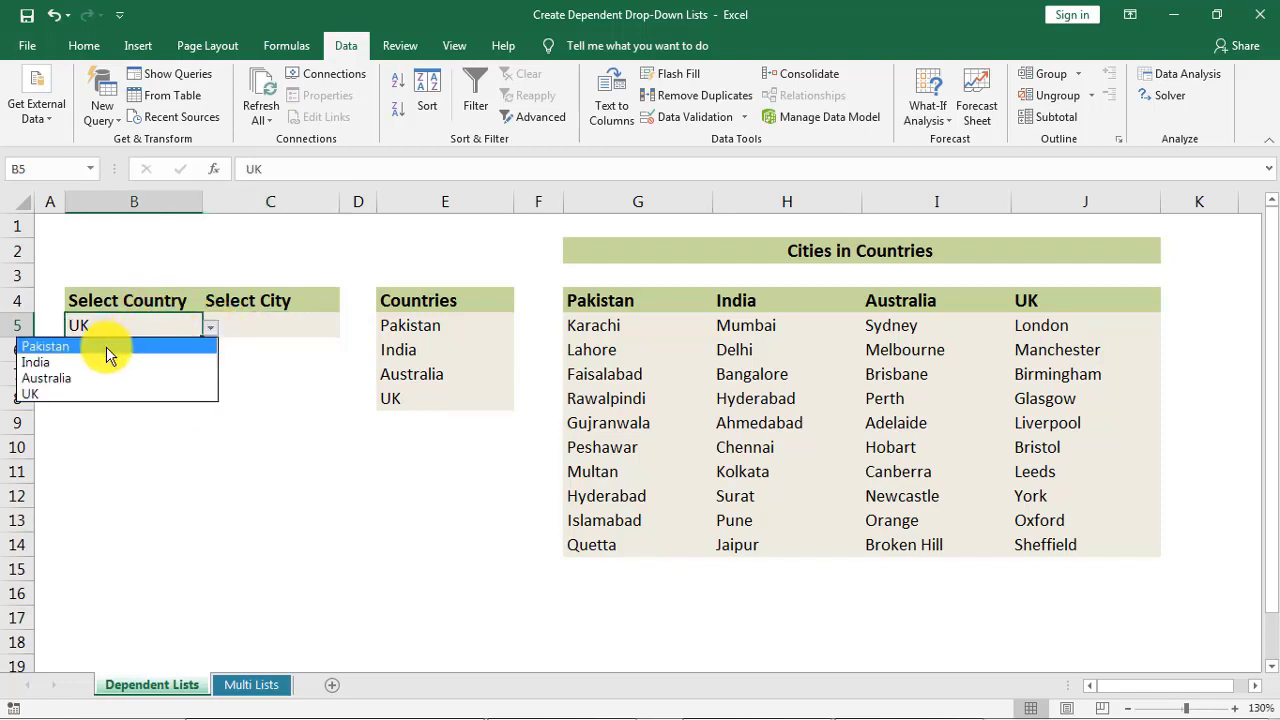
click(106, 346)
click(278, 336)
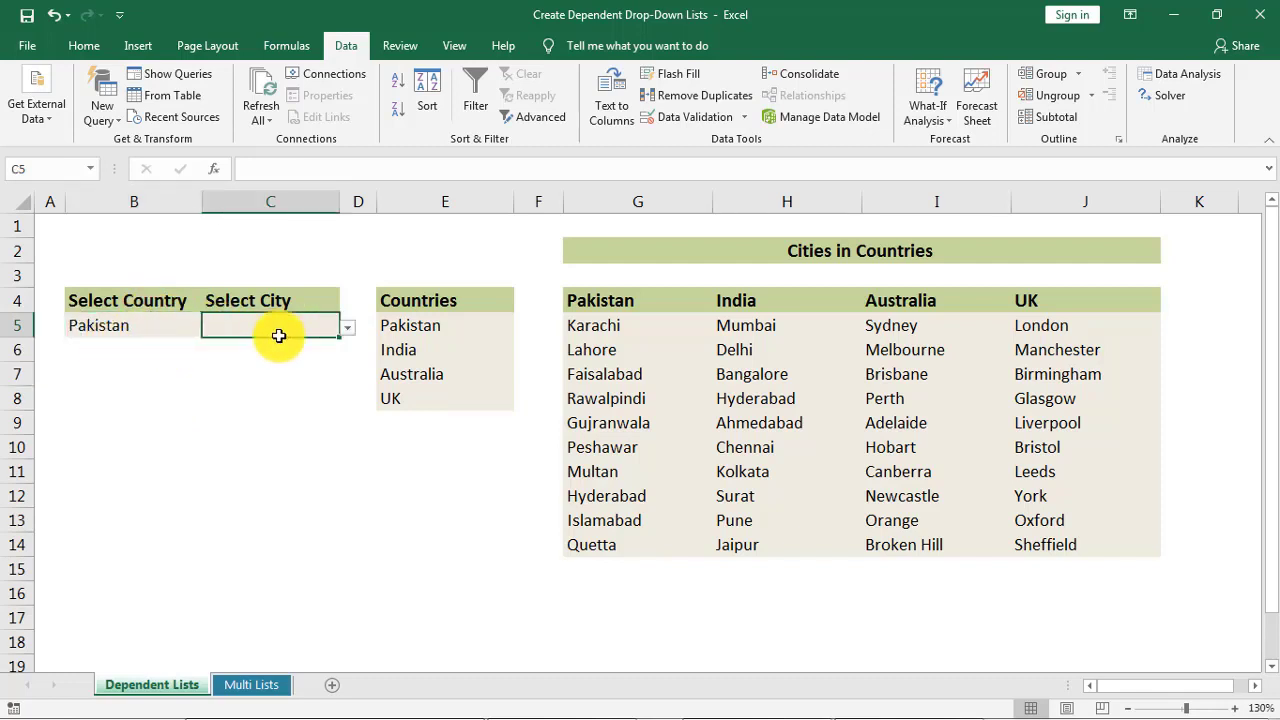
click(347, 329)
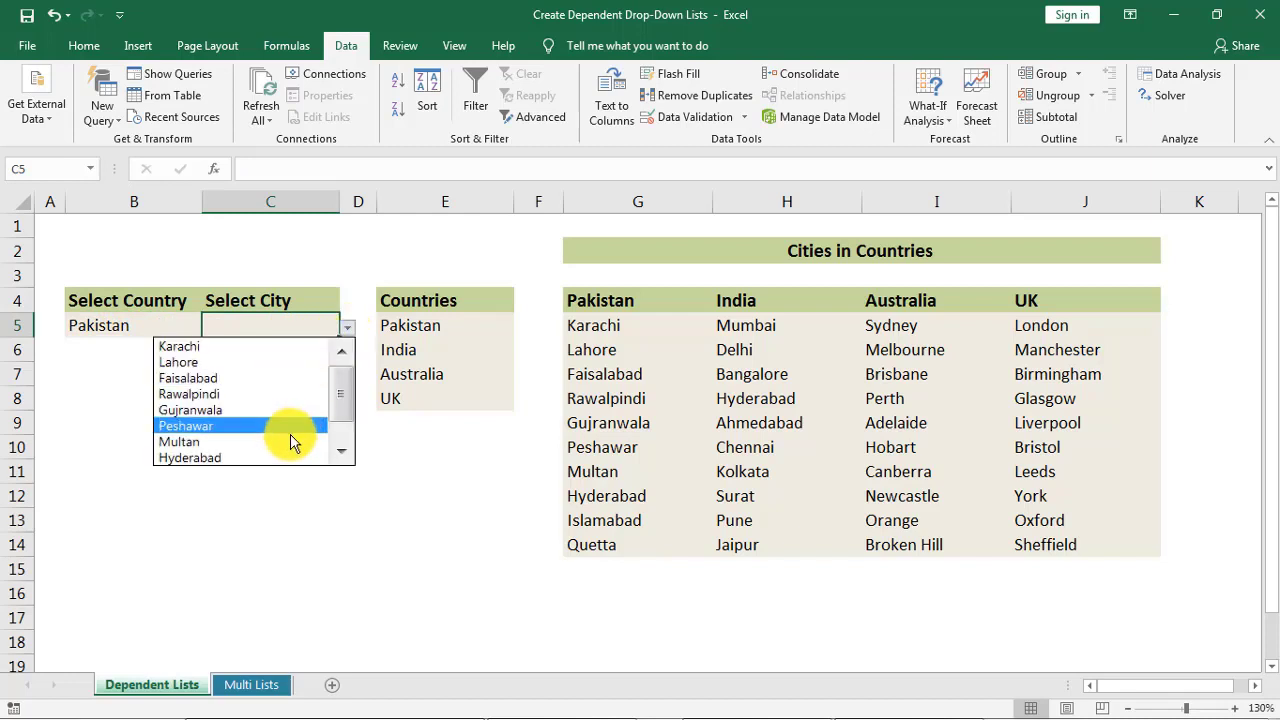
click(335, 458)
click(335, 458)
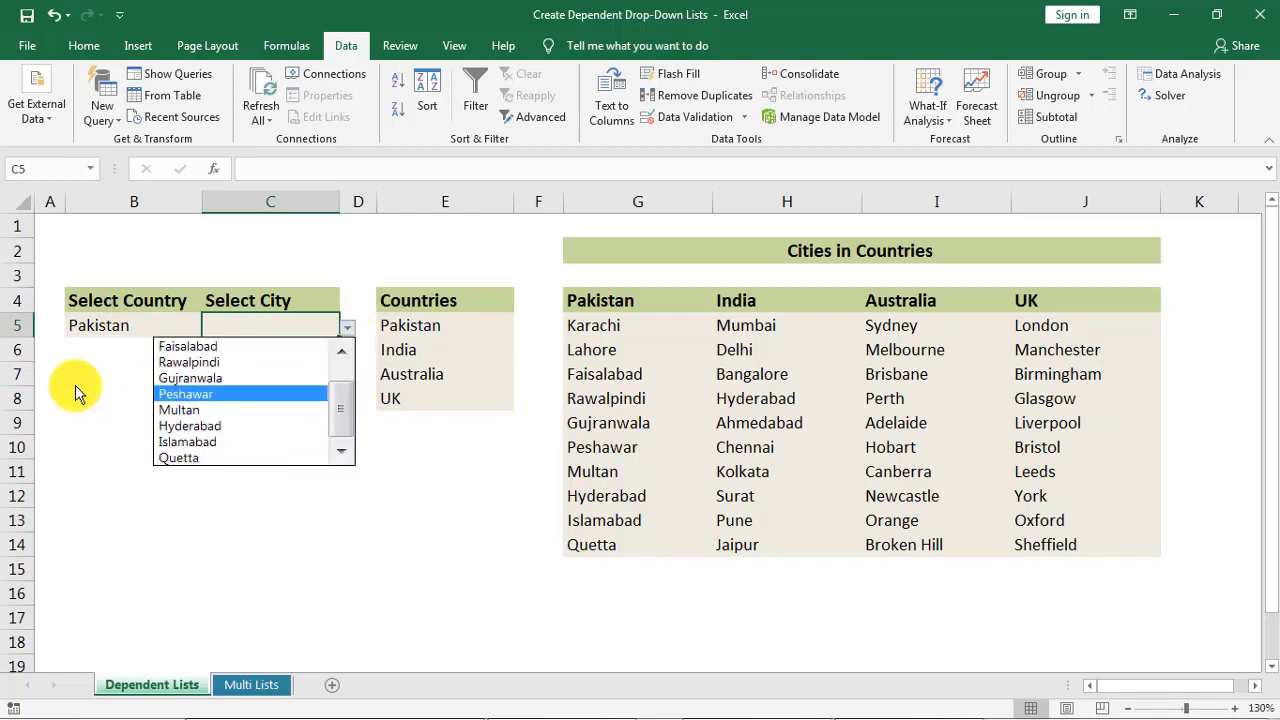
- Enter 'Pak New City' in G15 below Quetta
key(Escape)
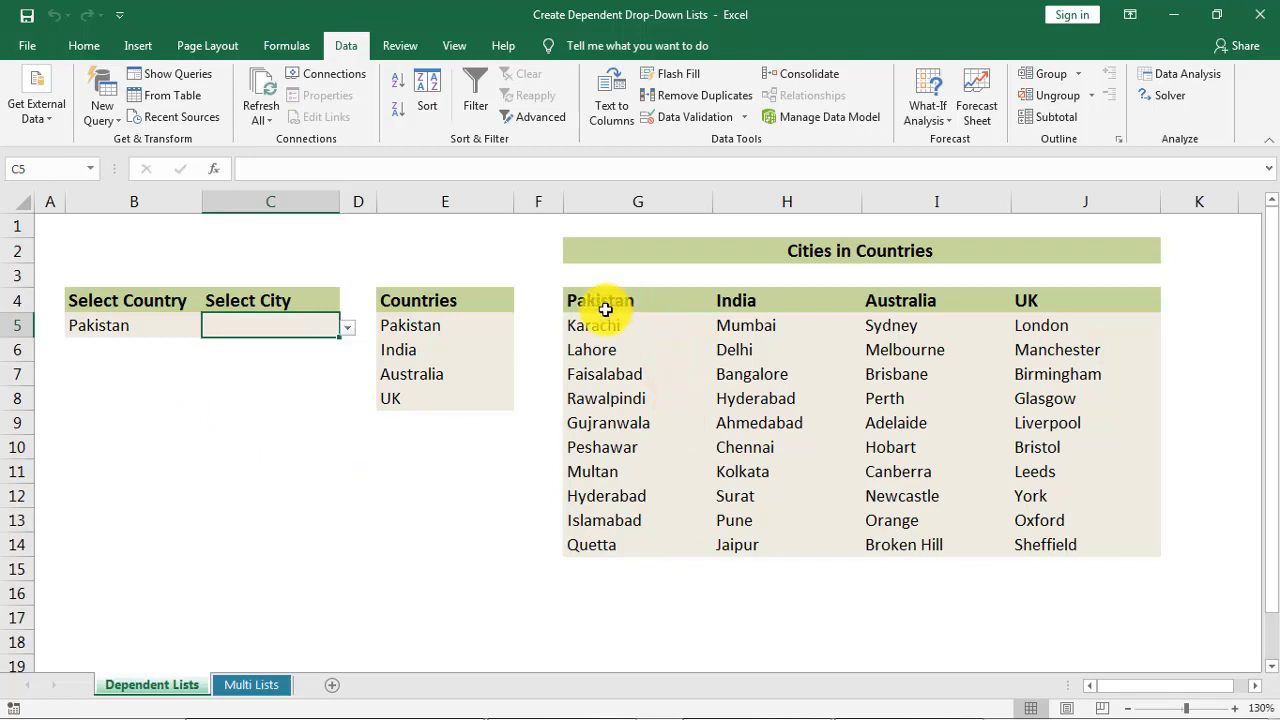
click(613, 570)
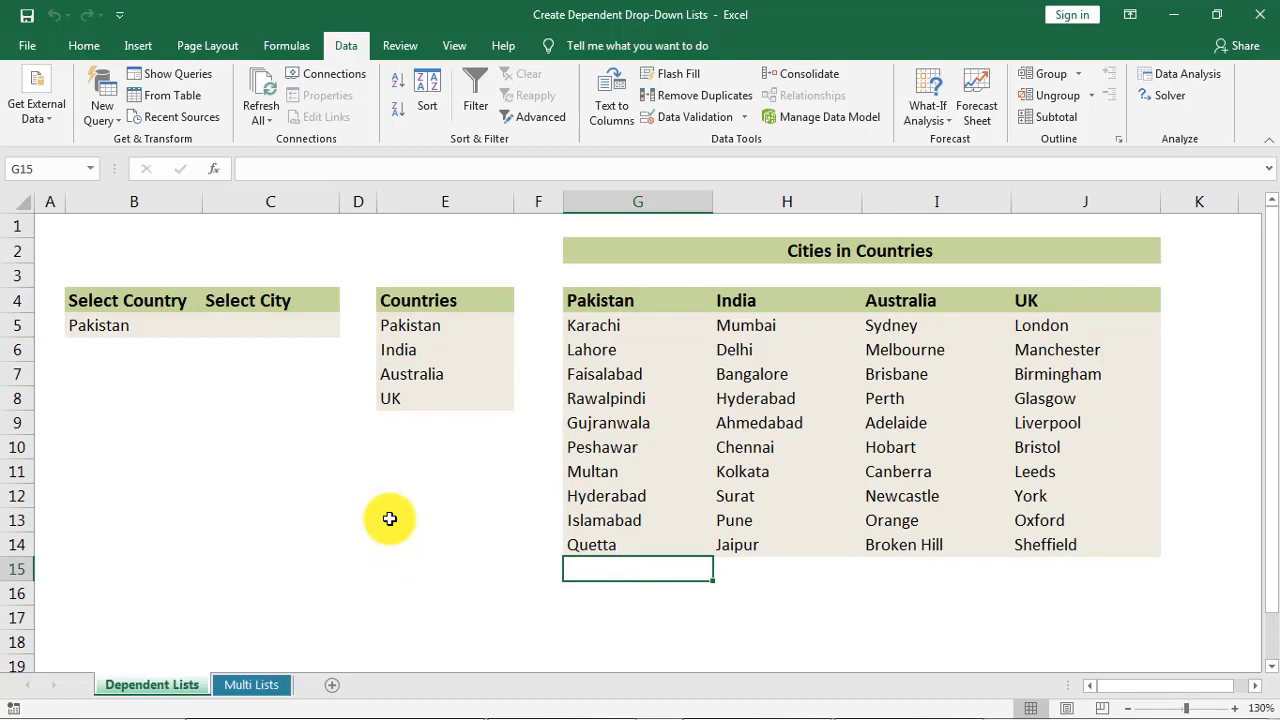
text(Pak N)
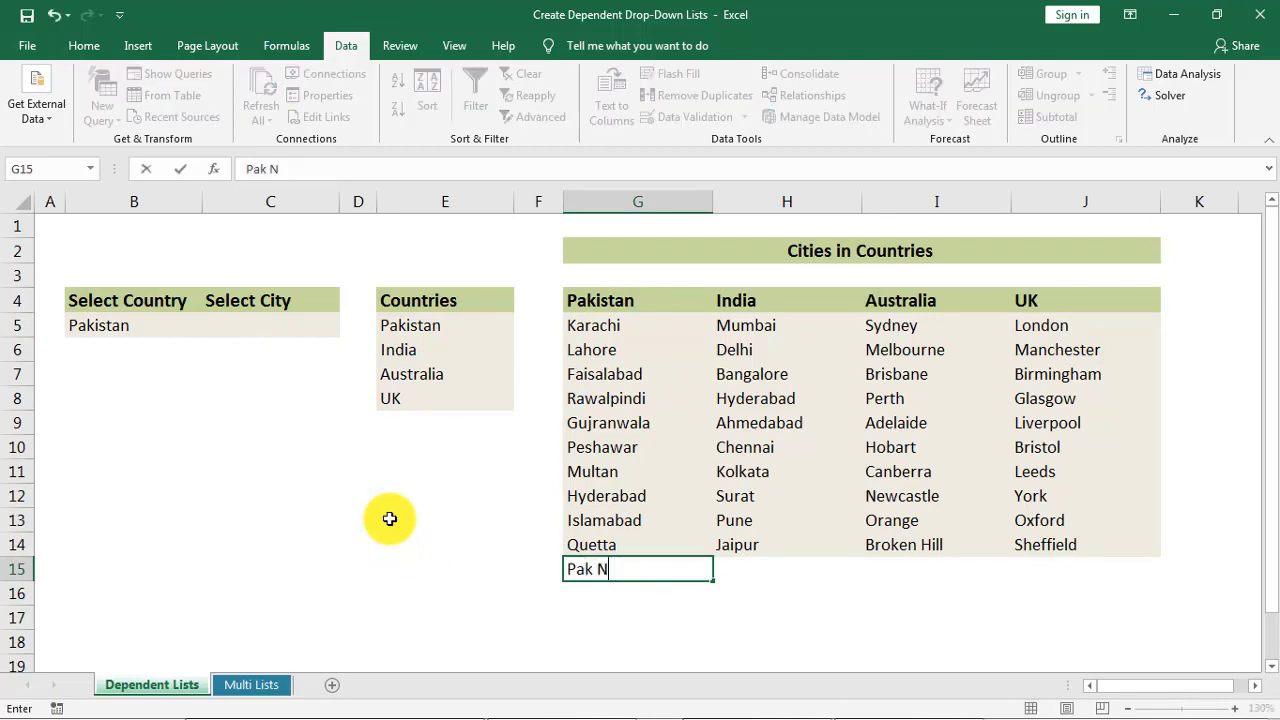
text(ew Ci)
text(ty)
key(Return)
key(Up)
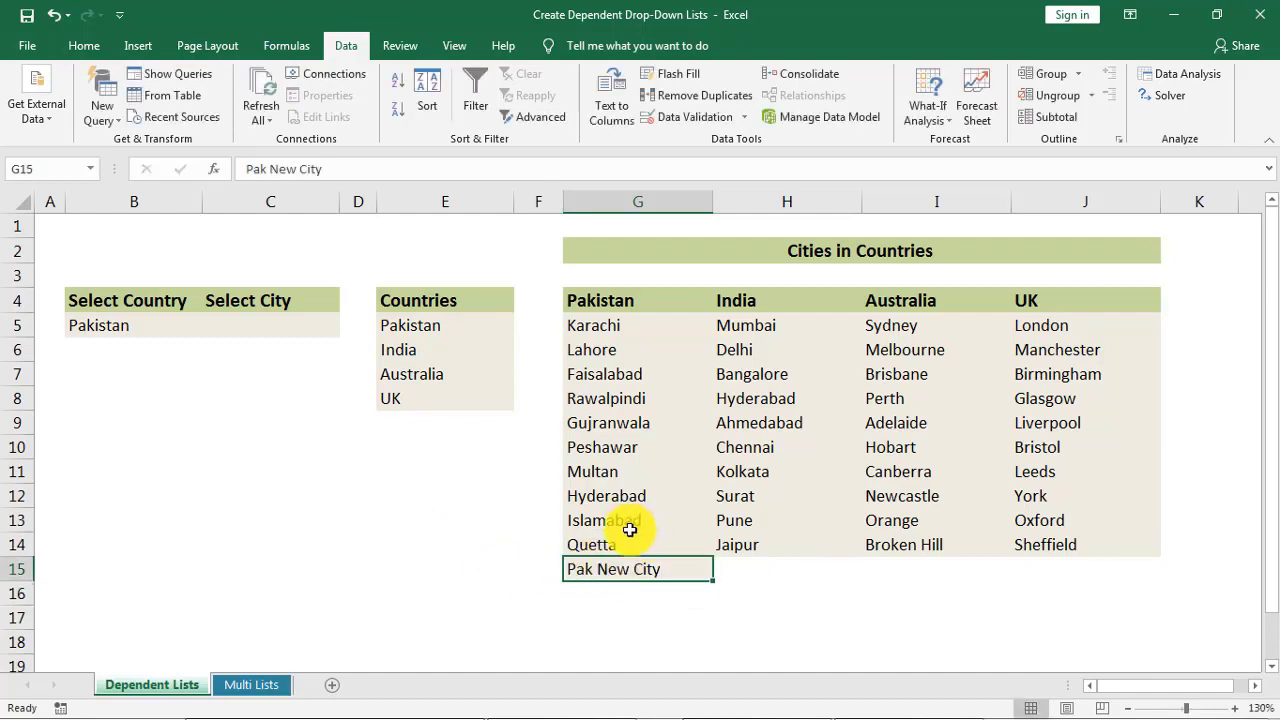
- Check that C5's city drop-down still ends at Quetta without Pak New City
click(258, 328)
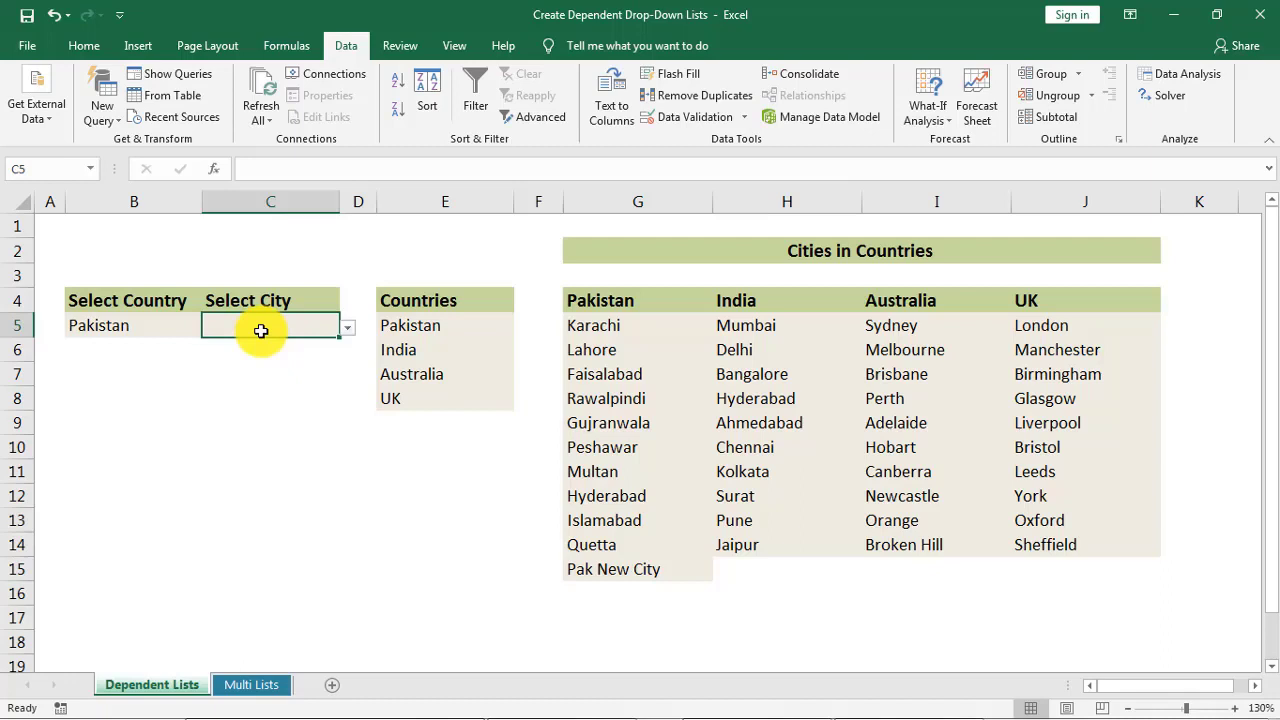
click(347, 330)
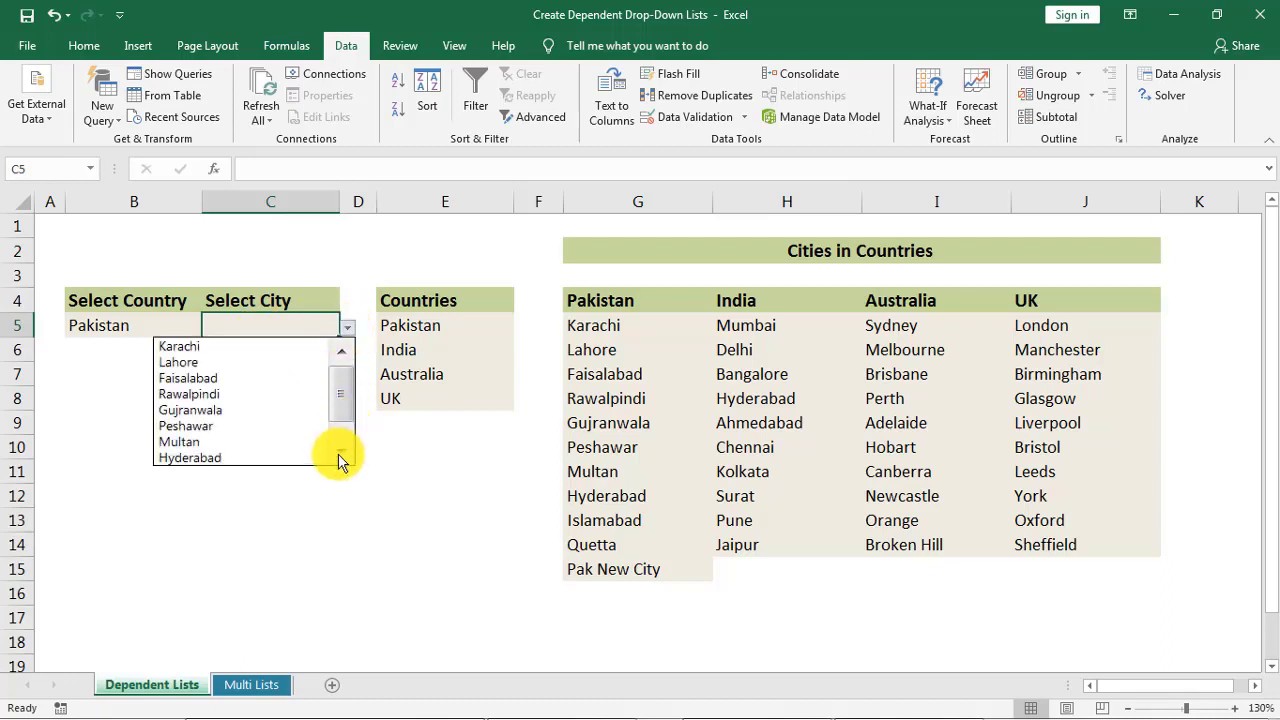
scroll(340, 455, down, 2)
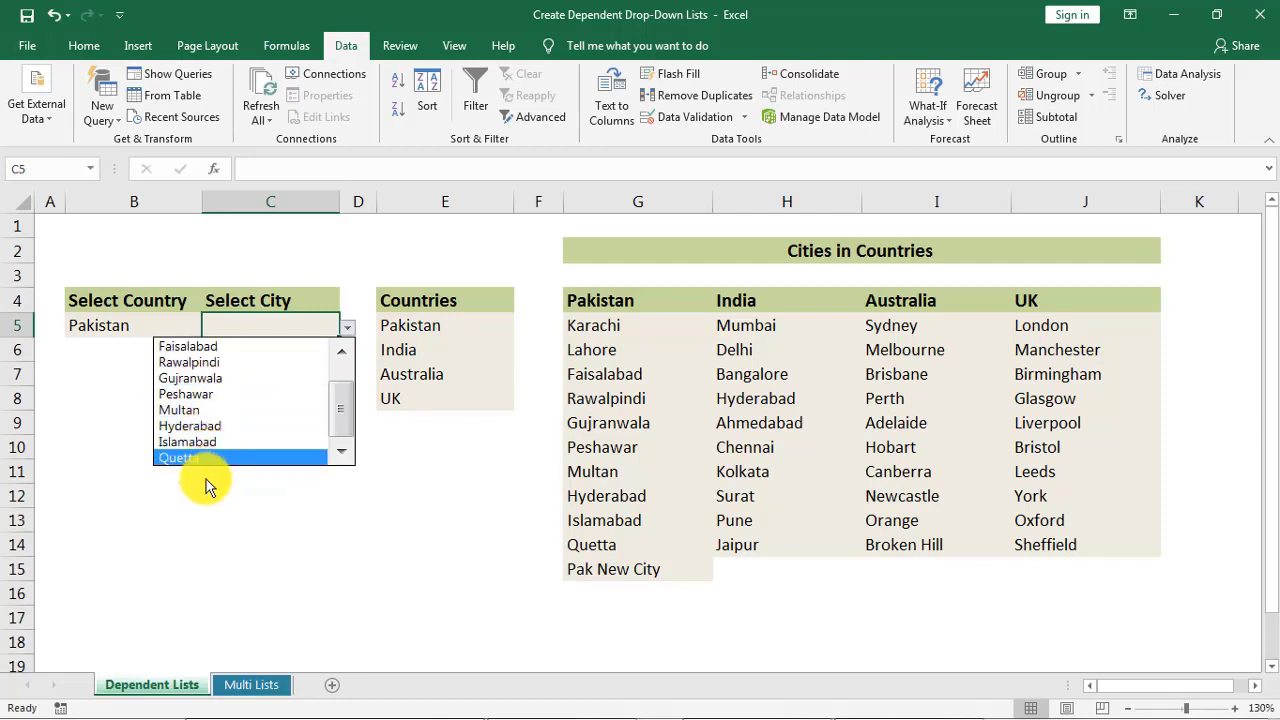
key(Escape)
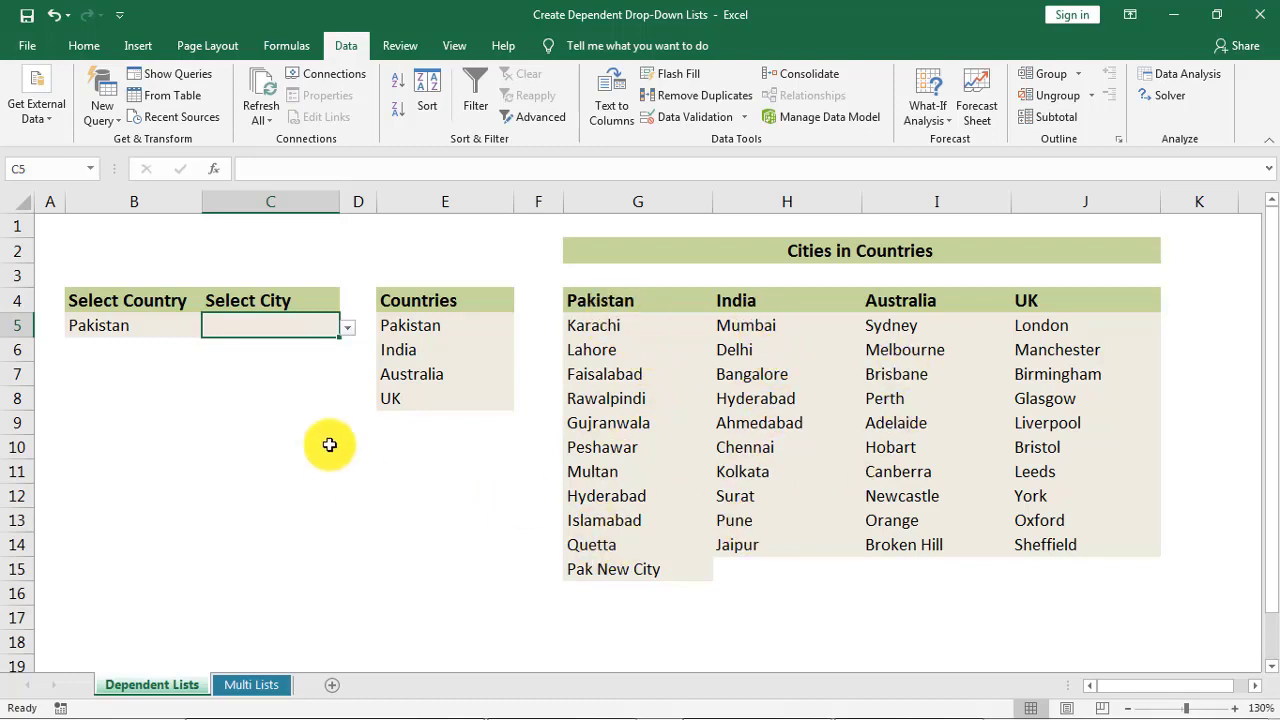
click(347, 328)
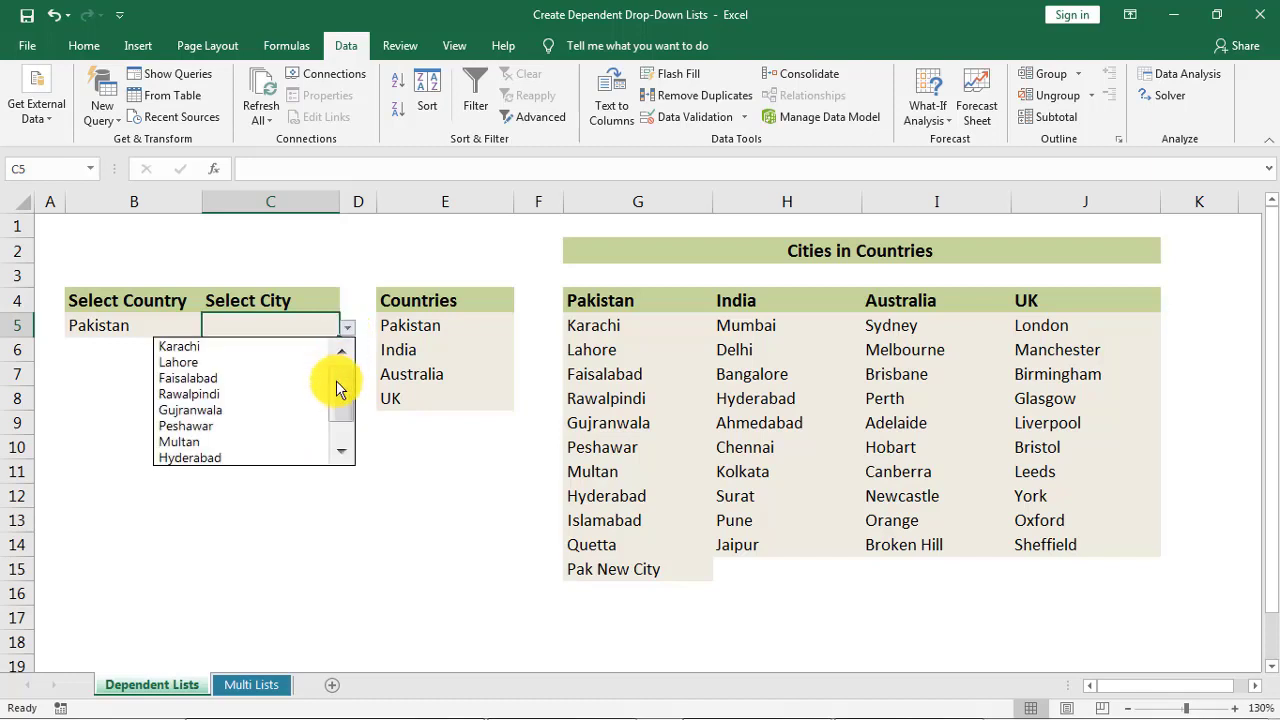
double_click(338, 452)
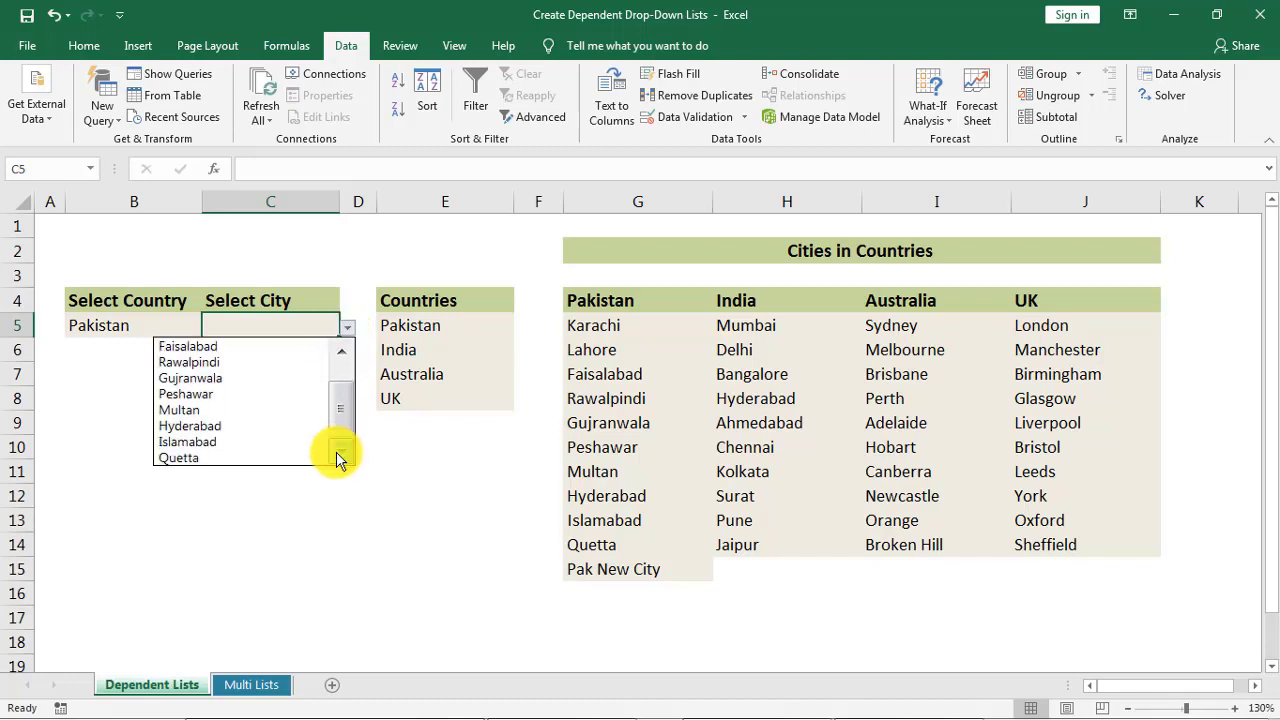
click(279, 483)
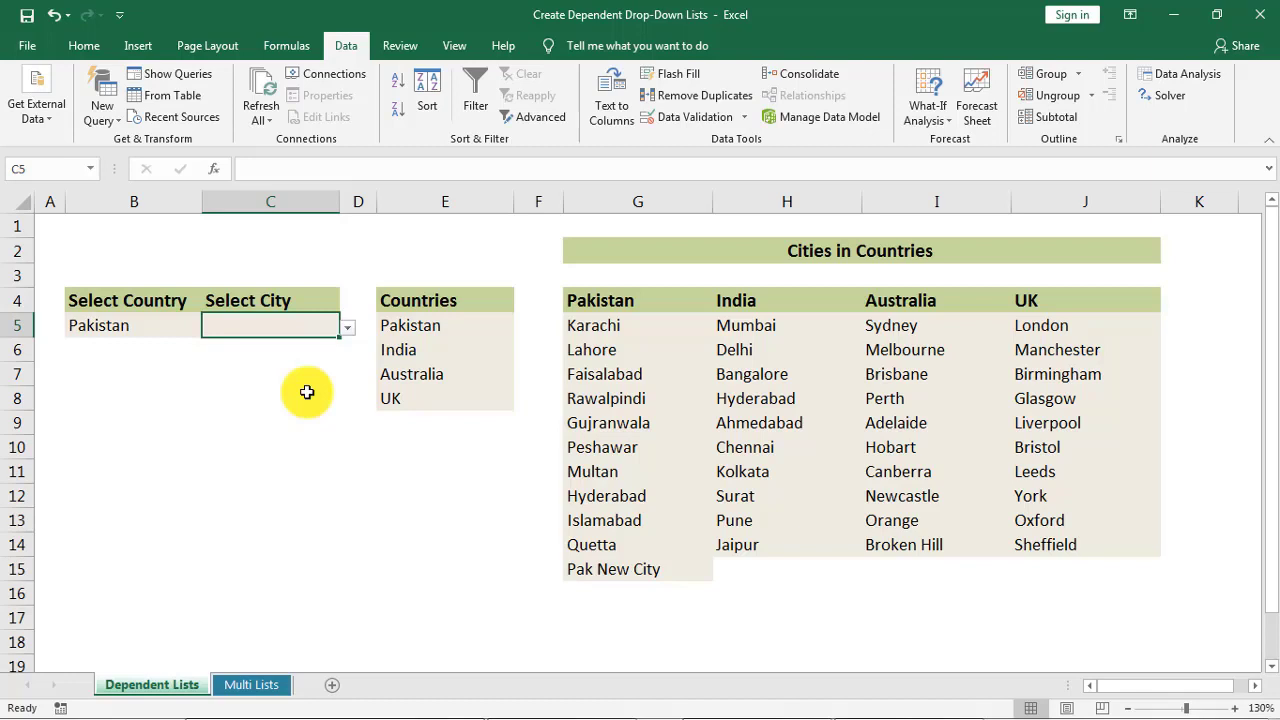
- Select the UK header J4, then switch to the Multi Lists sheet
click(1045, 304)
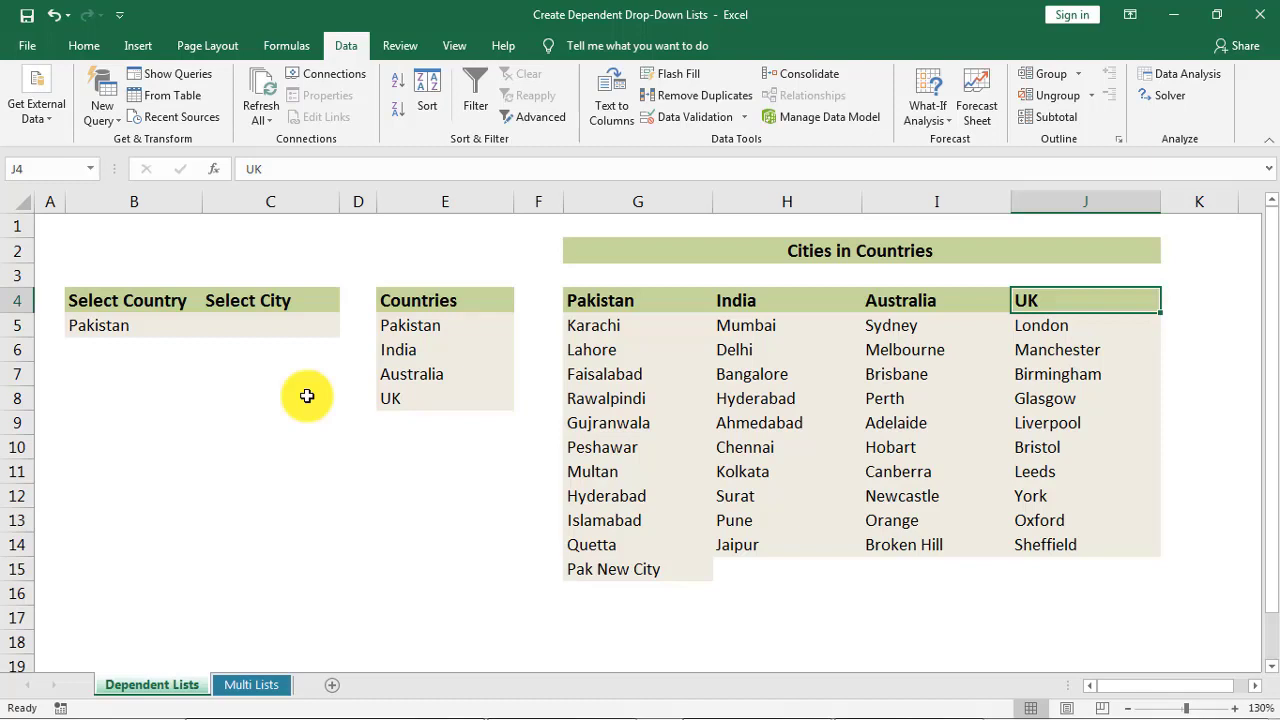
click(250, 686)
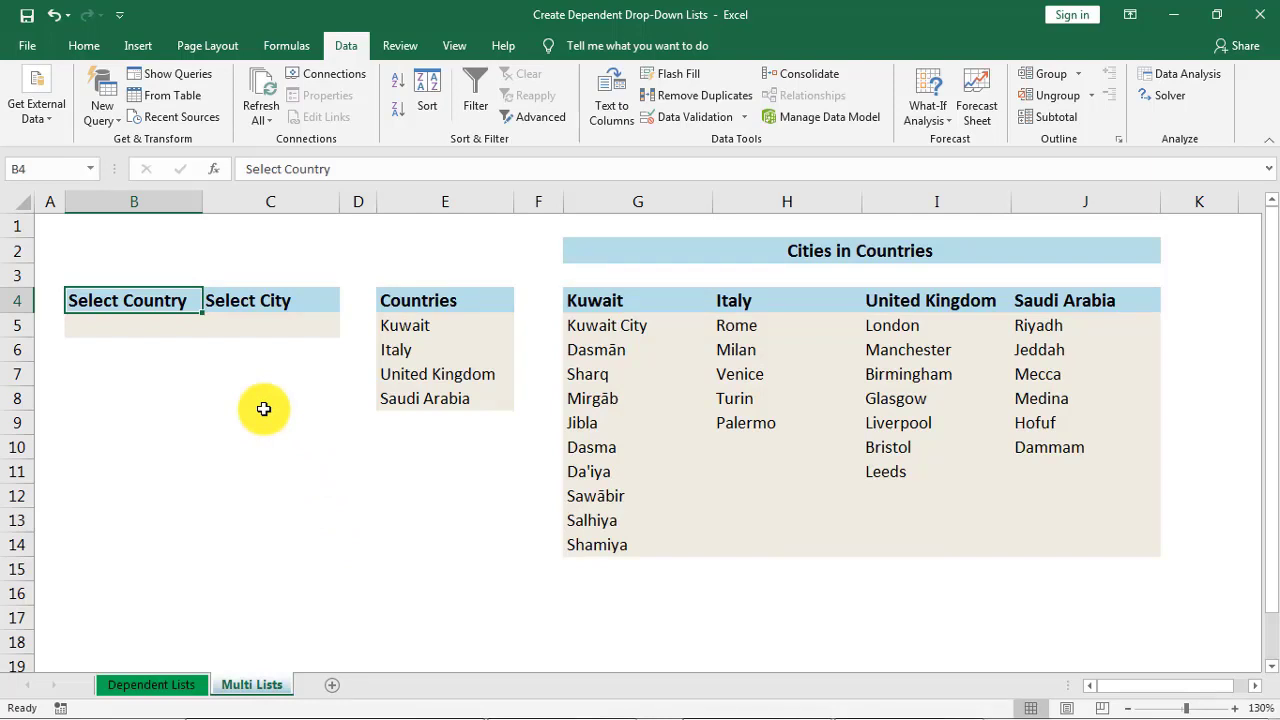
- Name E5:E8 'Countries' from its top-row header, then verify it through the Name Box
click(137, 330)
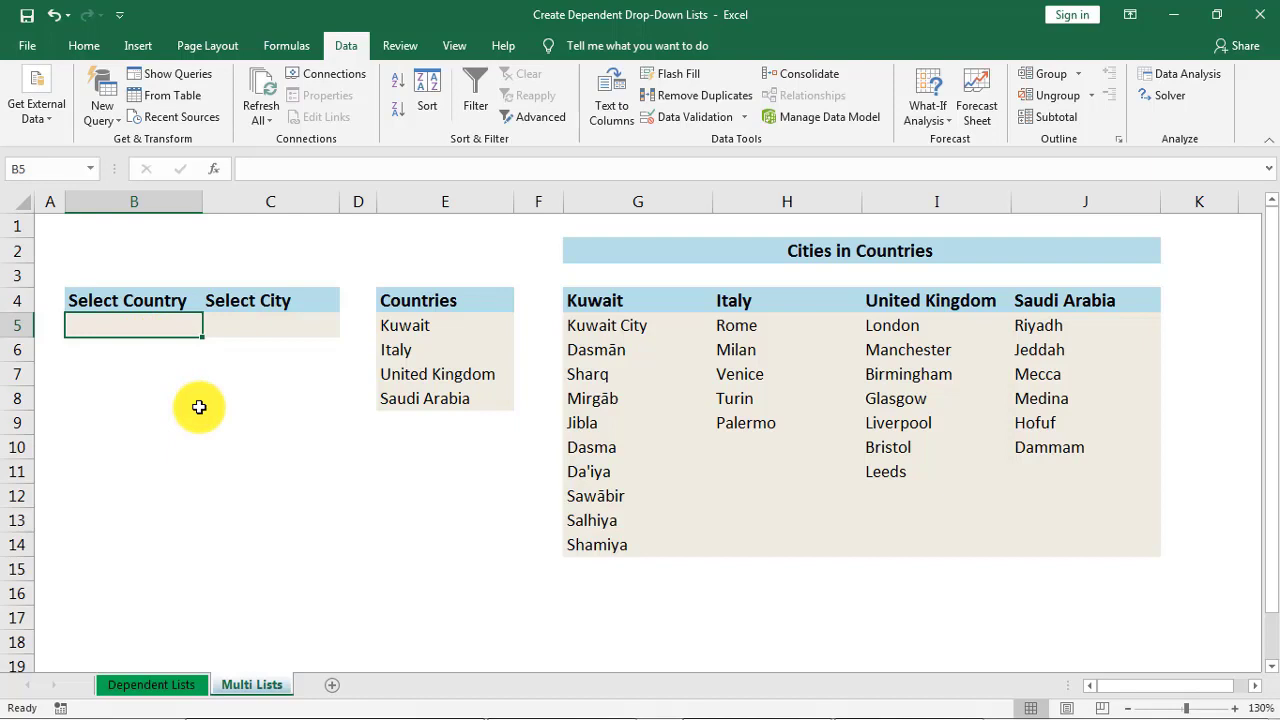
click(408, 302)
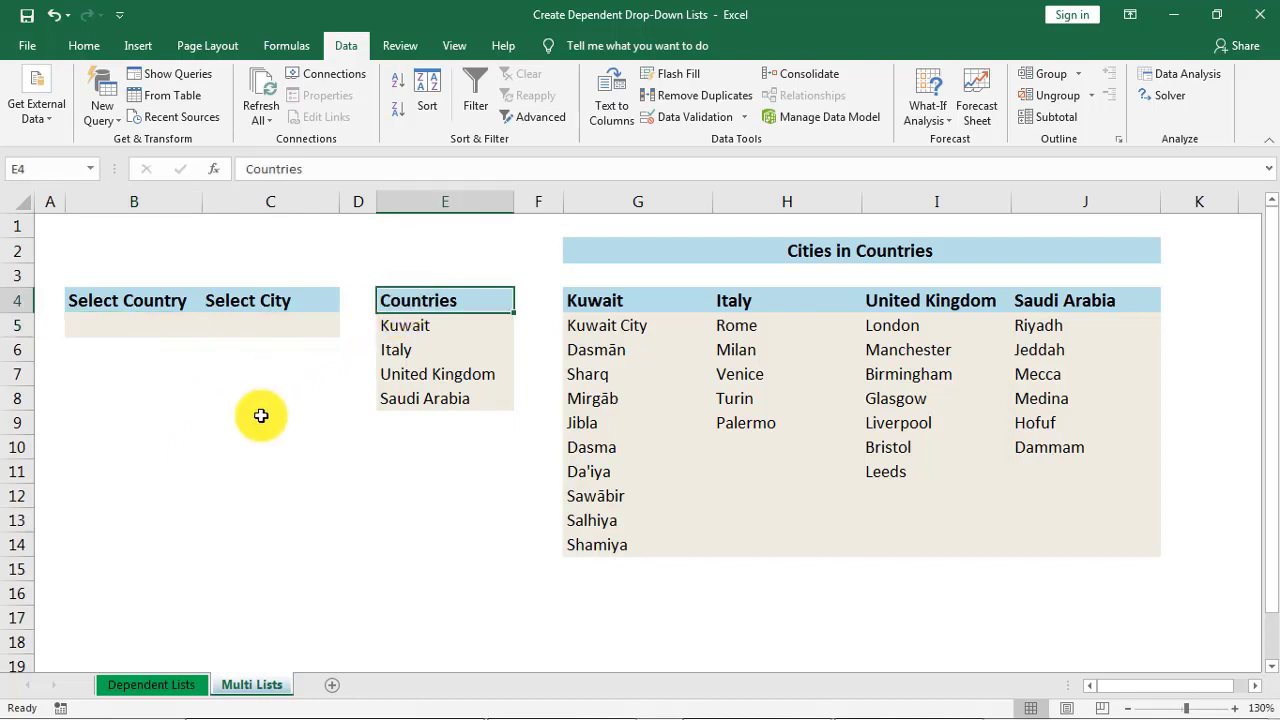
key(shift+Down)
key(shift+Down)
key(shift+Down)
key(shift+Down)
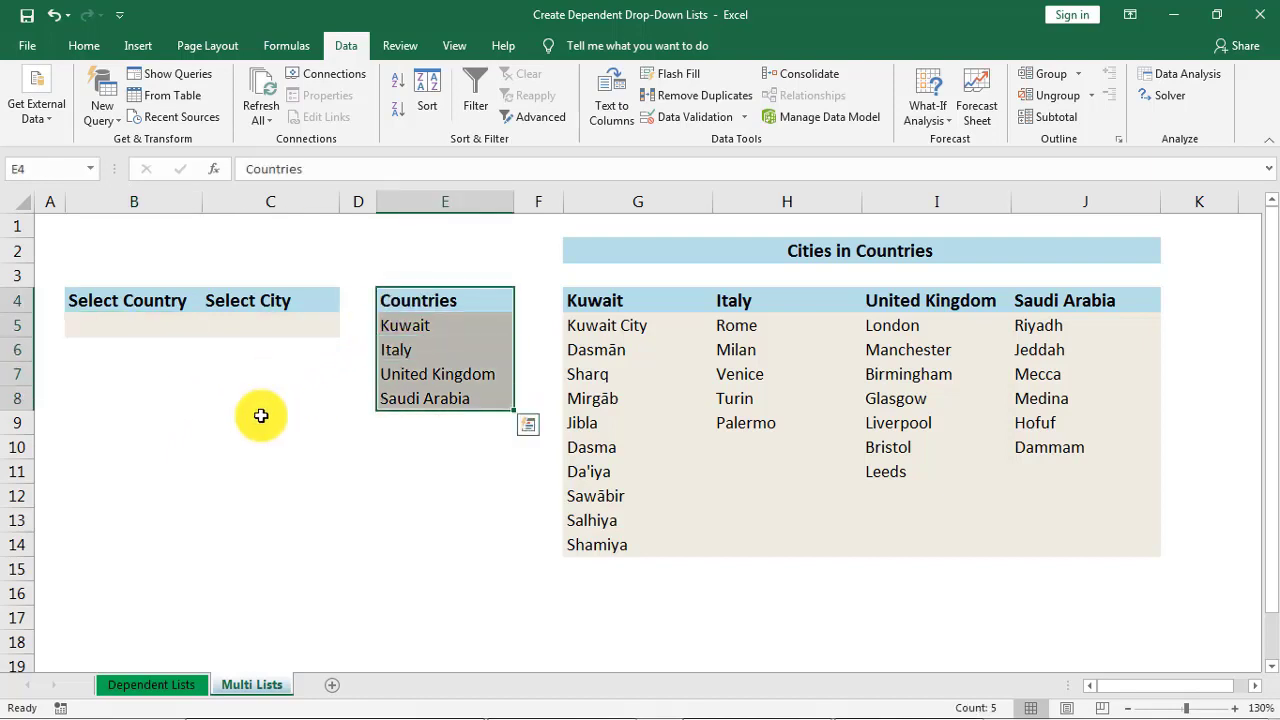
click(277, 45)
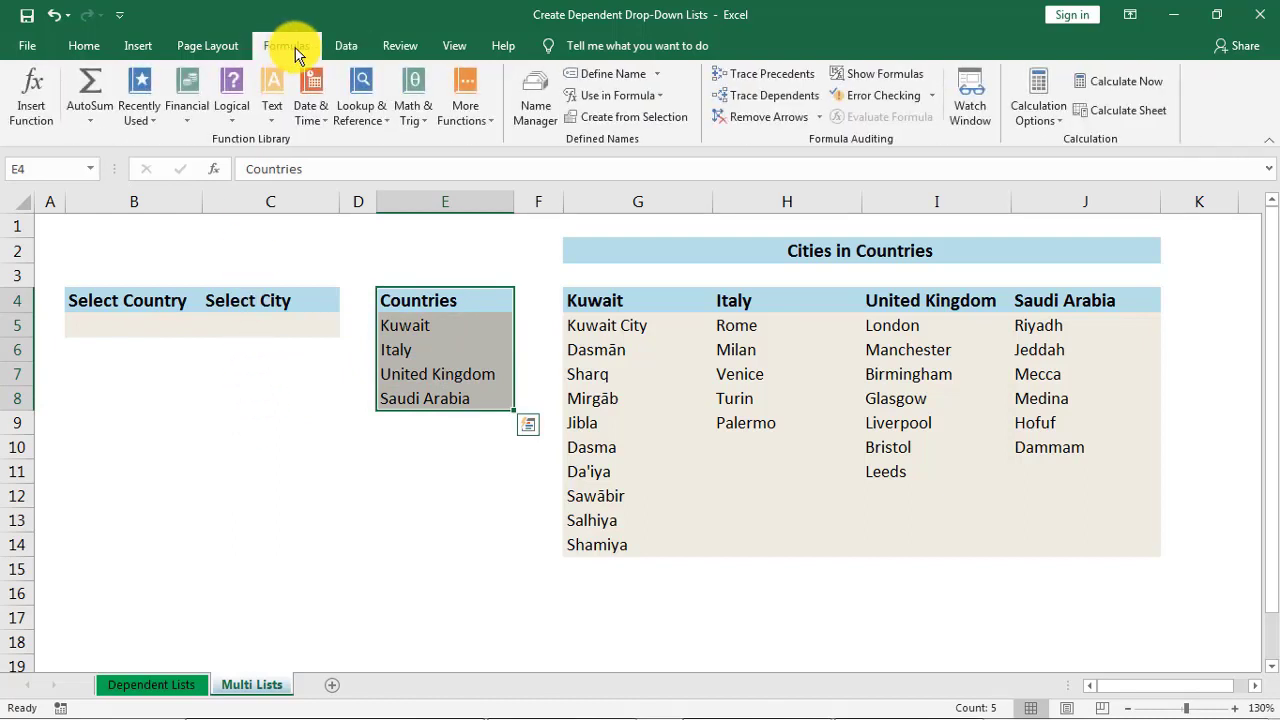
click(632, 118)
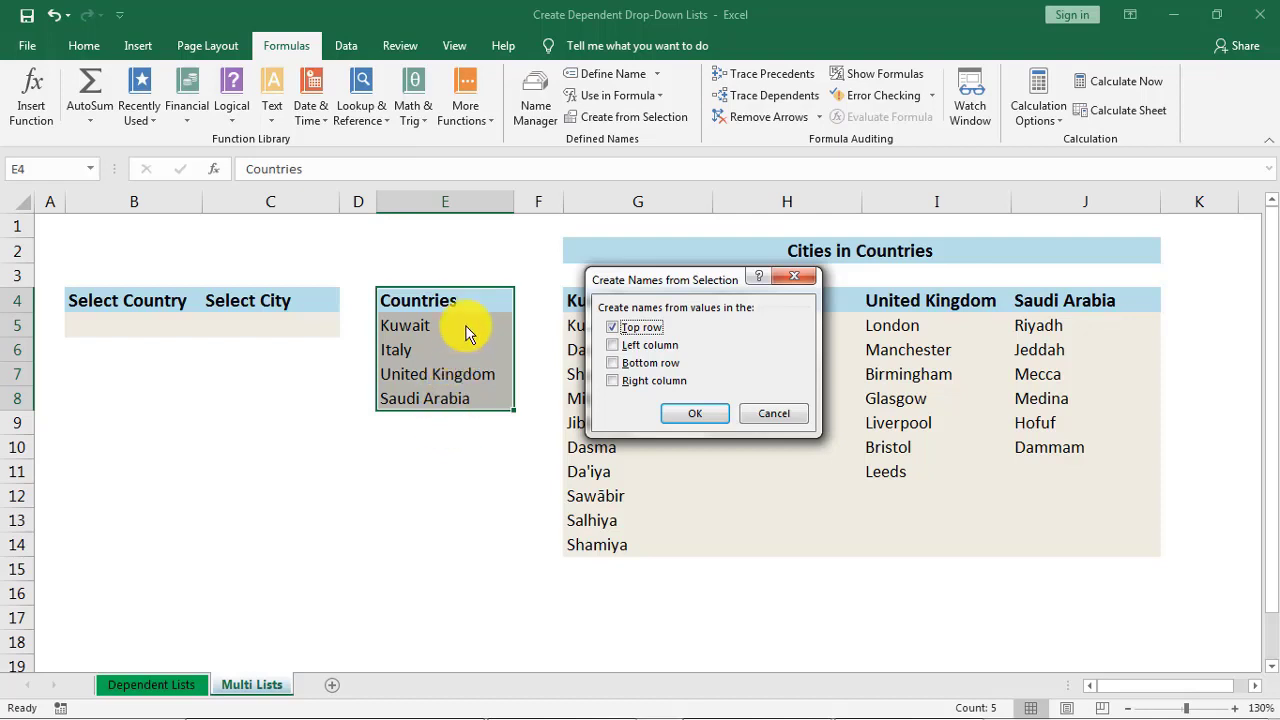
click(700, 412)
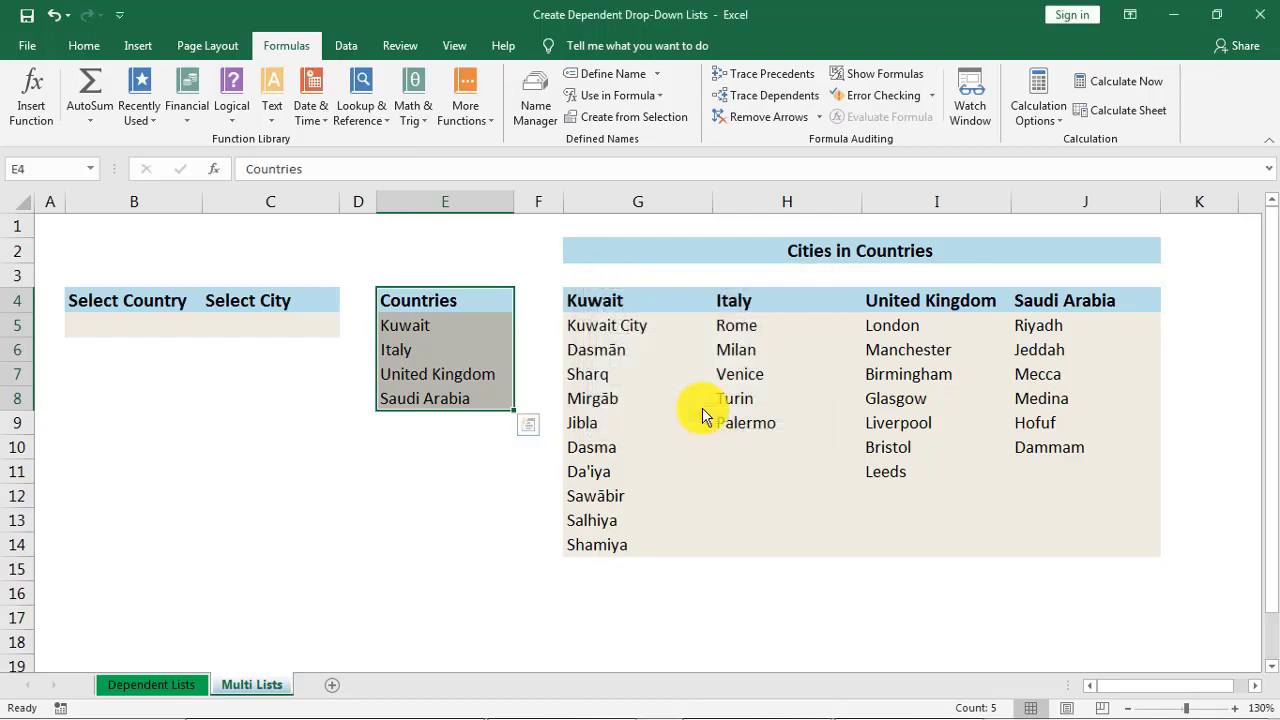
click(290, 367)
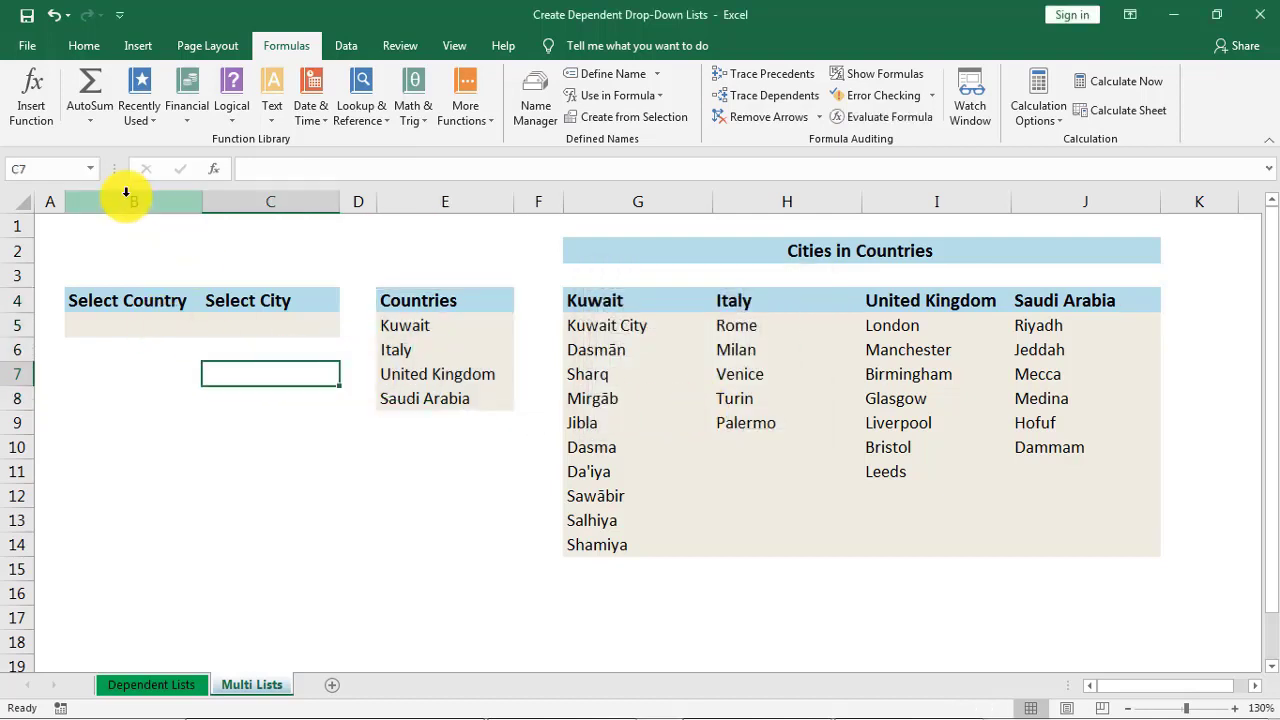
click(88, 170)
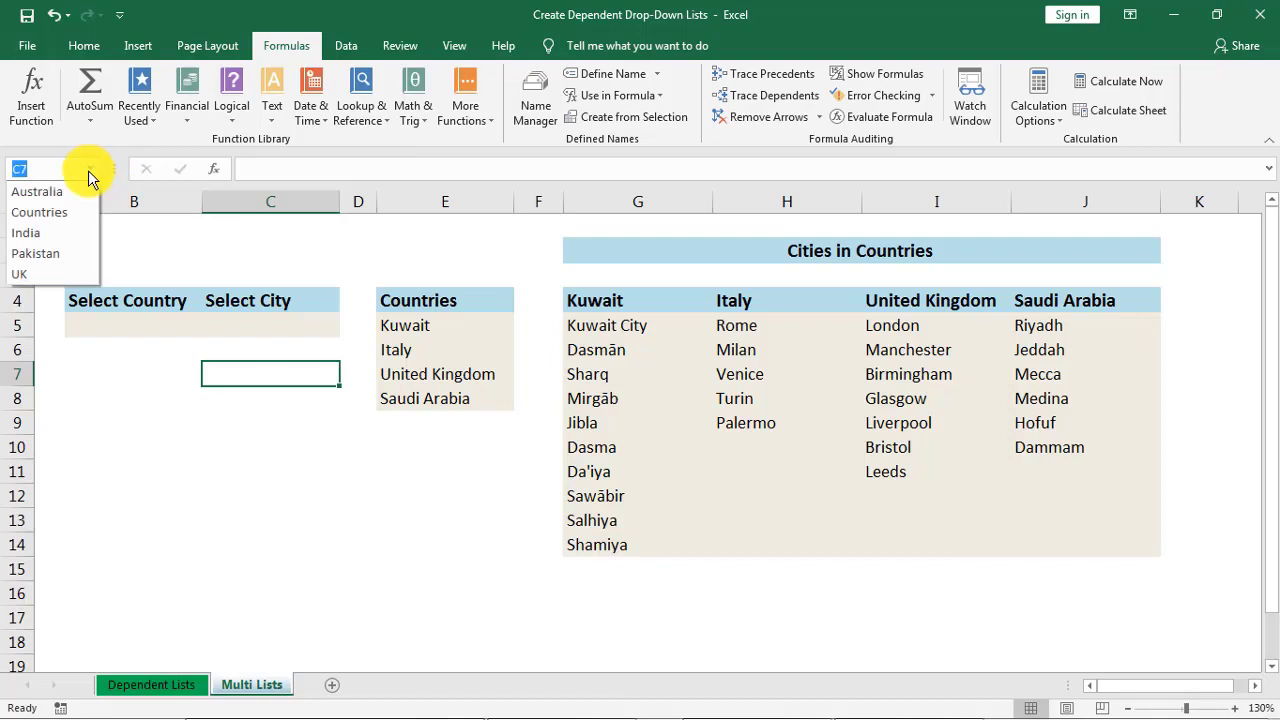
click(60, 212)
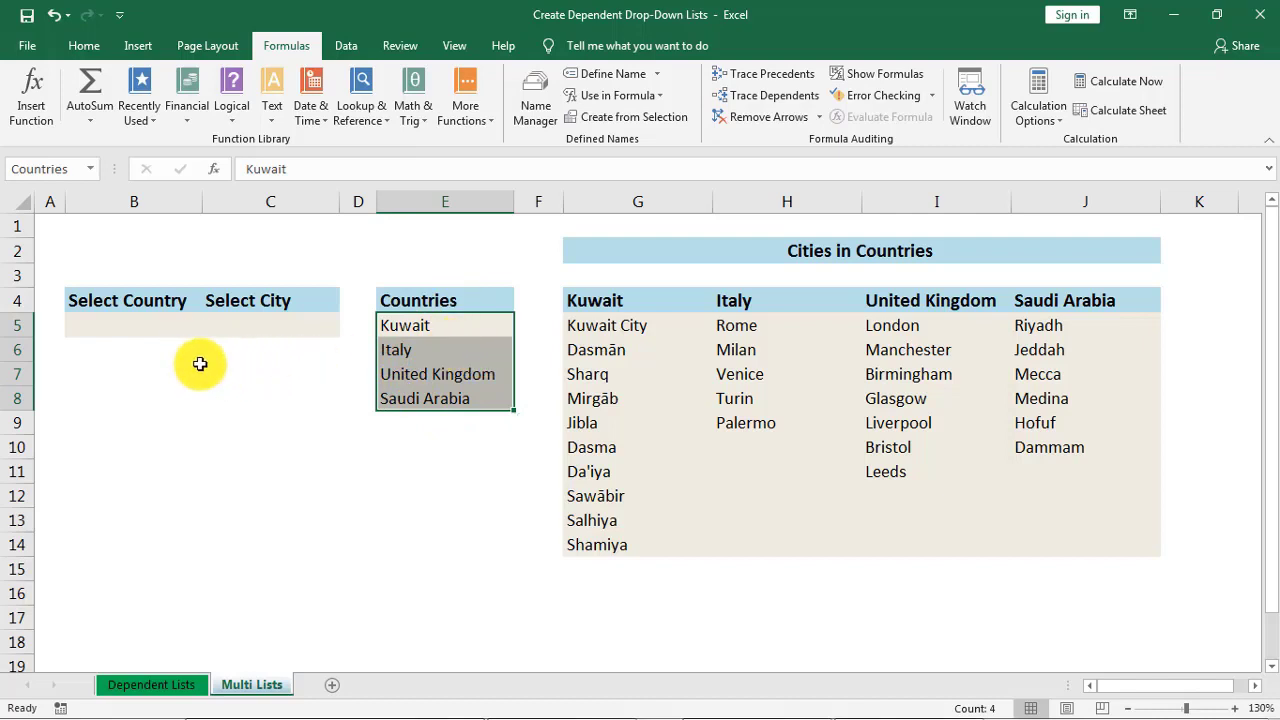
- Select cell B5 under Select Country and bring up the Data ribbon
click(116, 325)
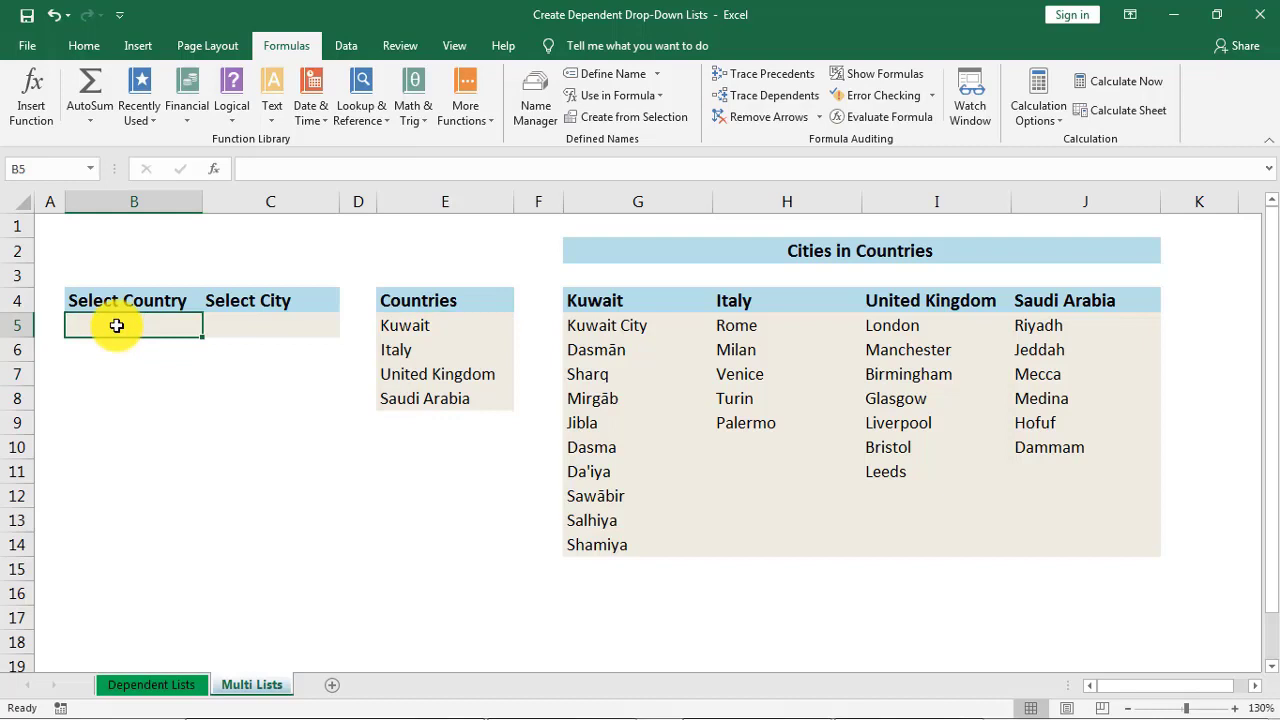
click(341, 45)
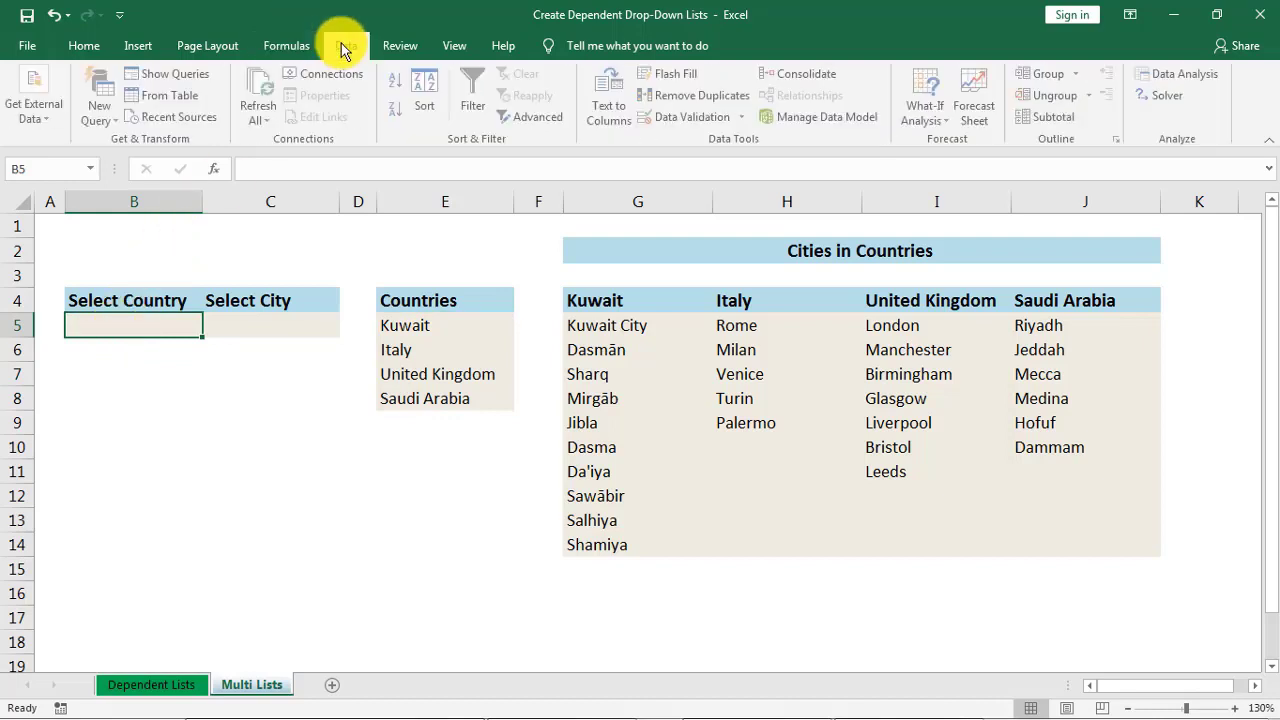
- Give B5 List data validation with source =Countries, pasted via F3
click(693, 115)
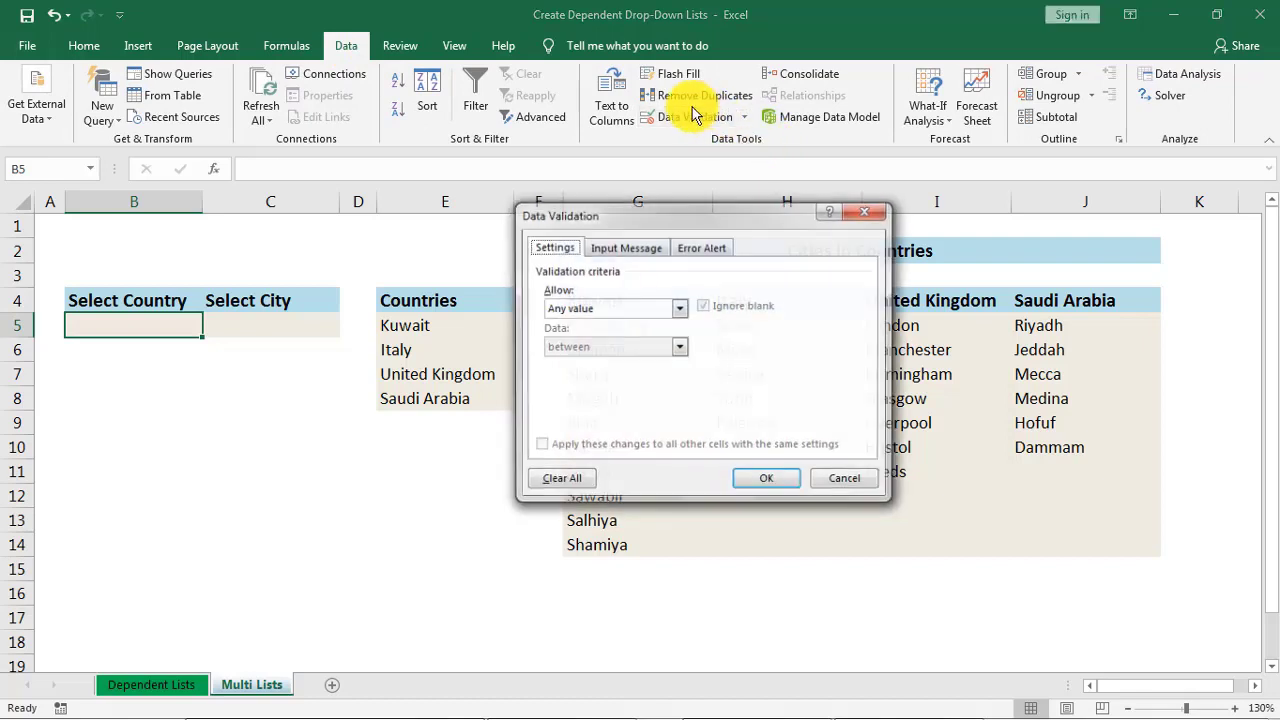
click(640, 310)
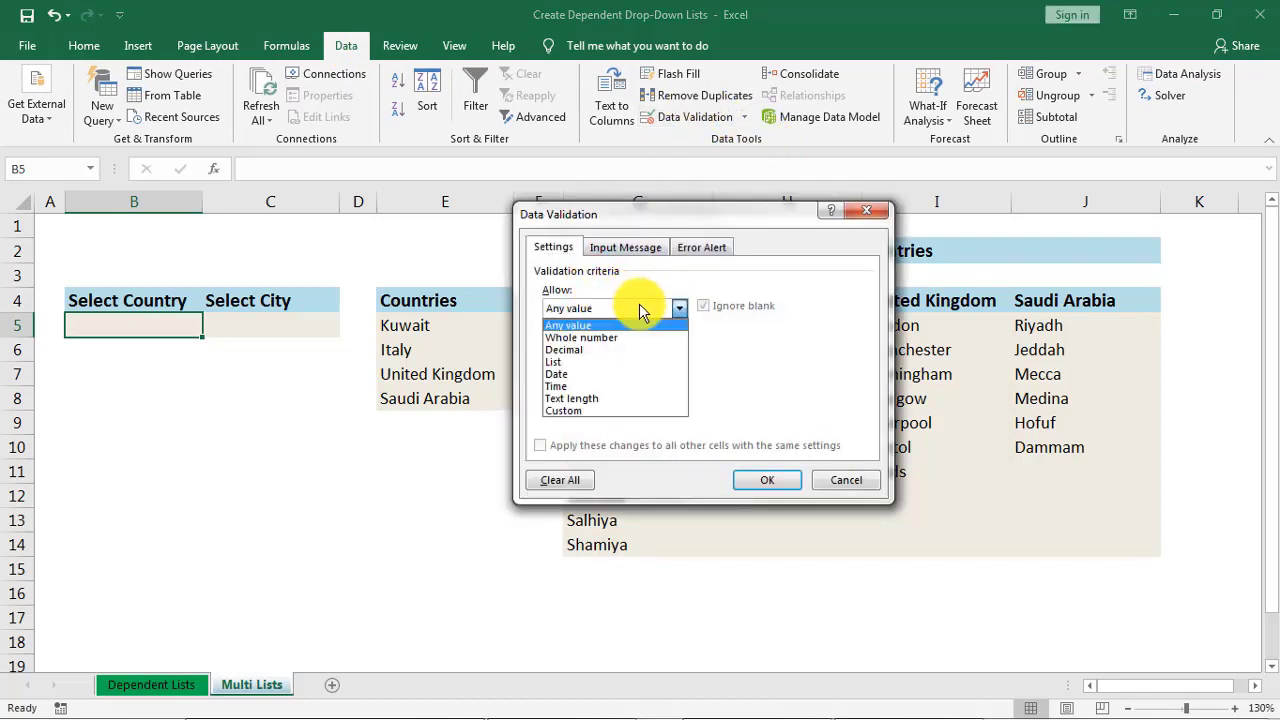
click(583, 362)
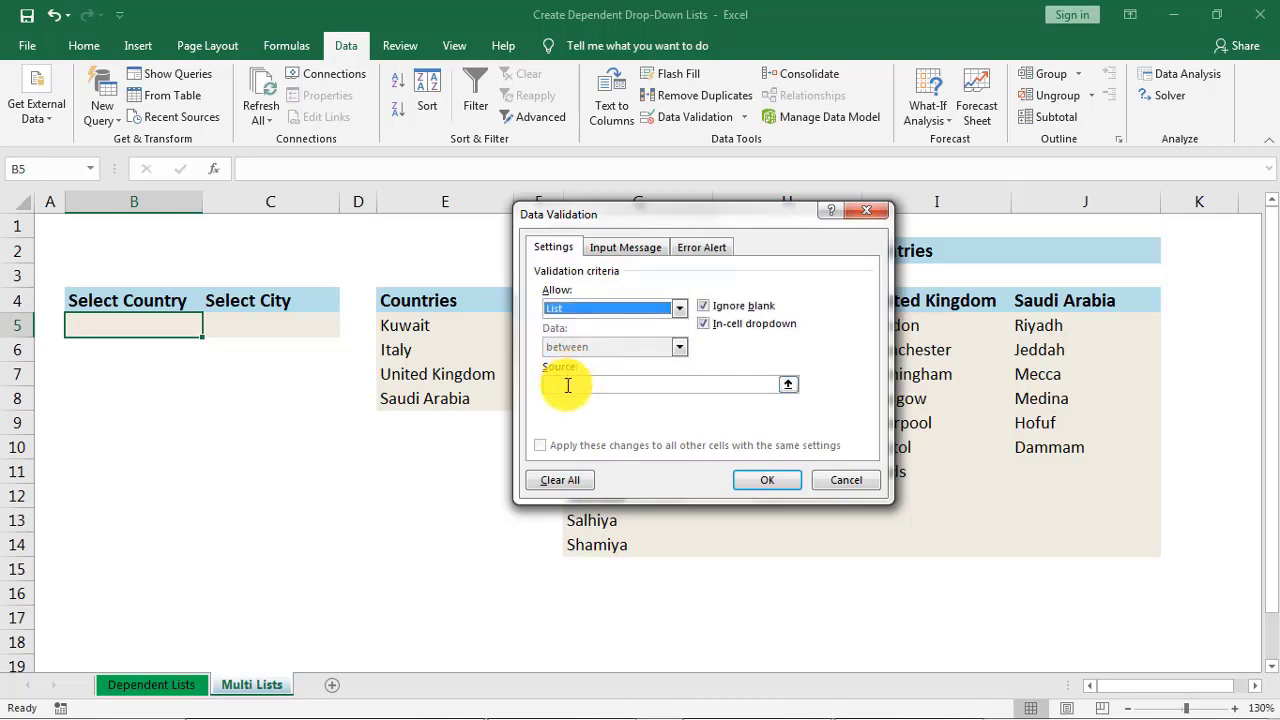
click(567, 385)
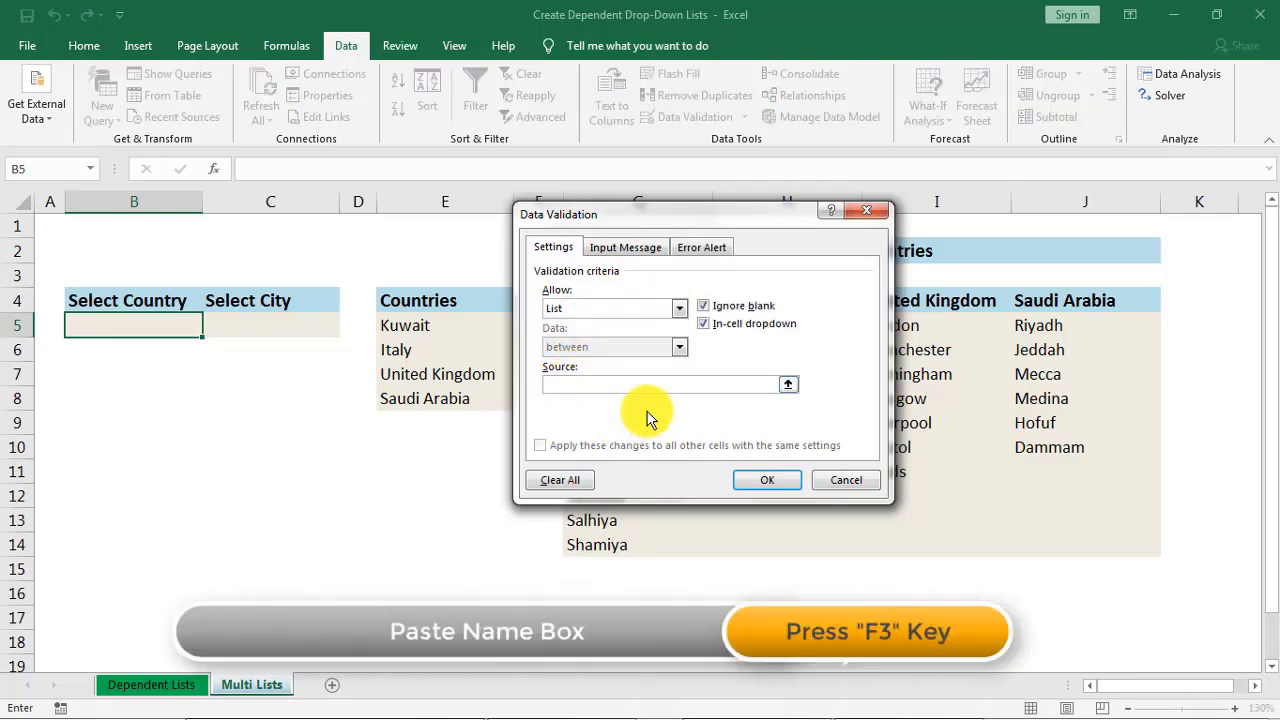
key(F3)
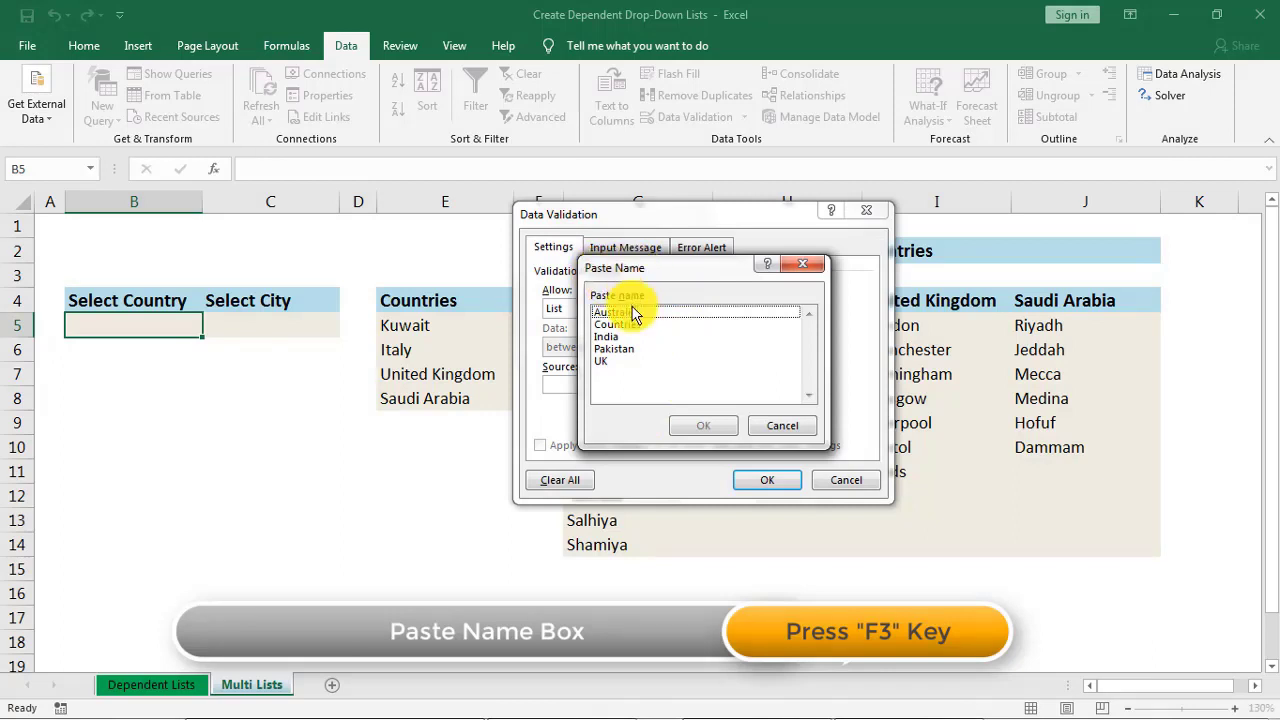
click(629, 326)
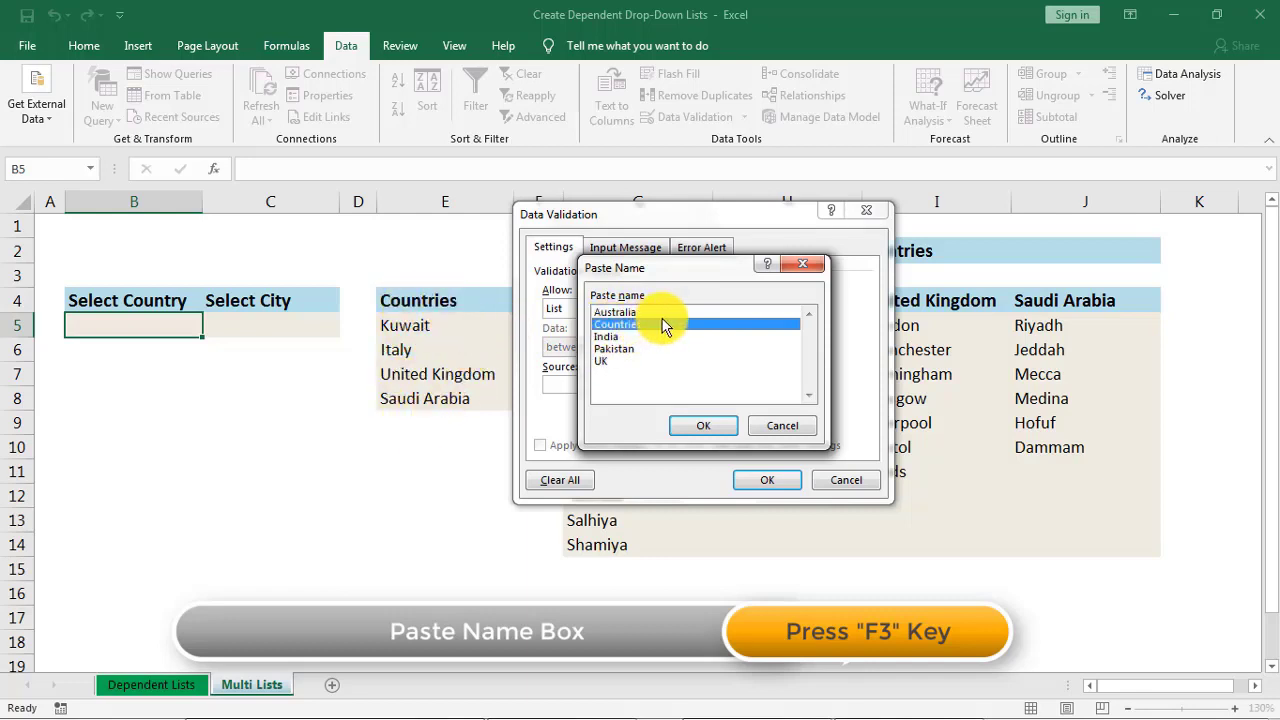
click(700, 428)
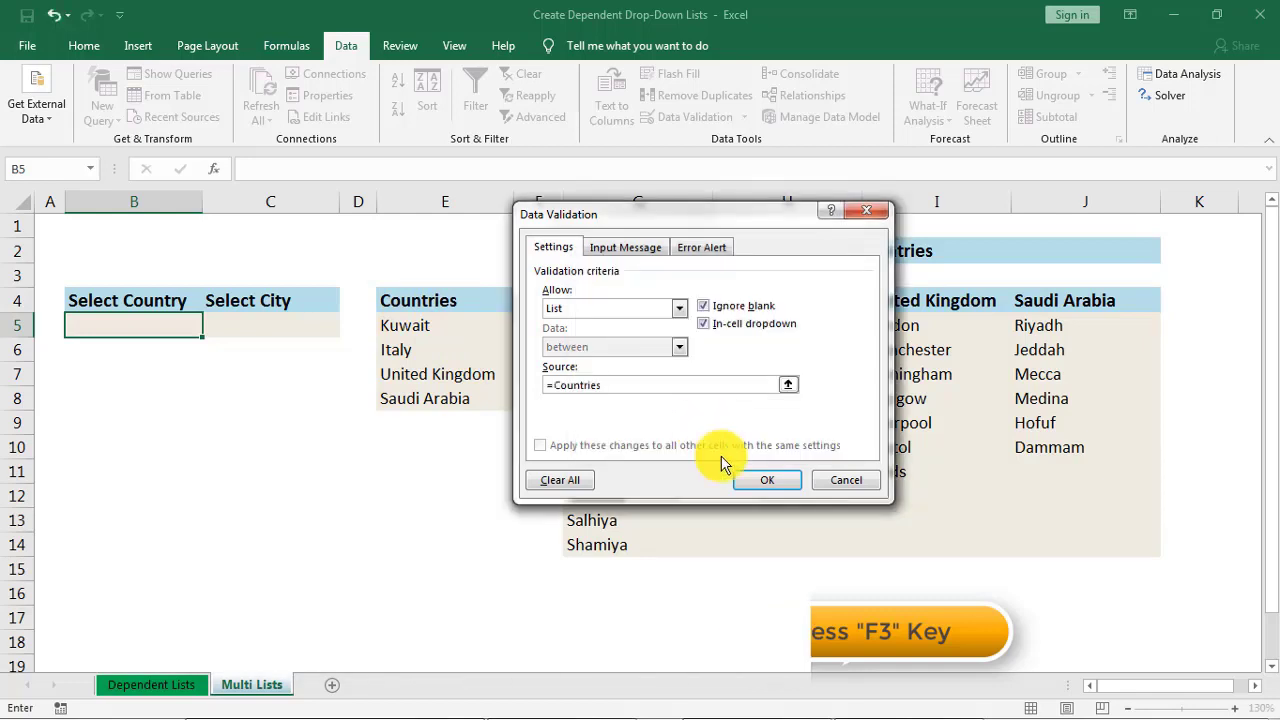
click(760, 482)
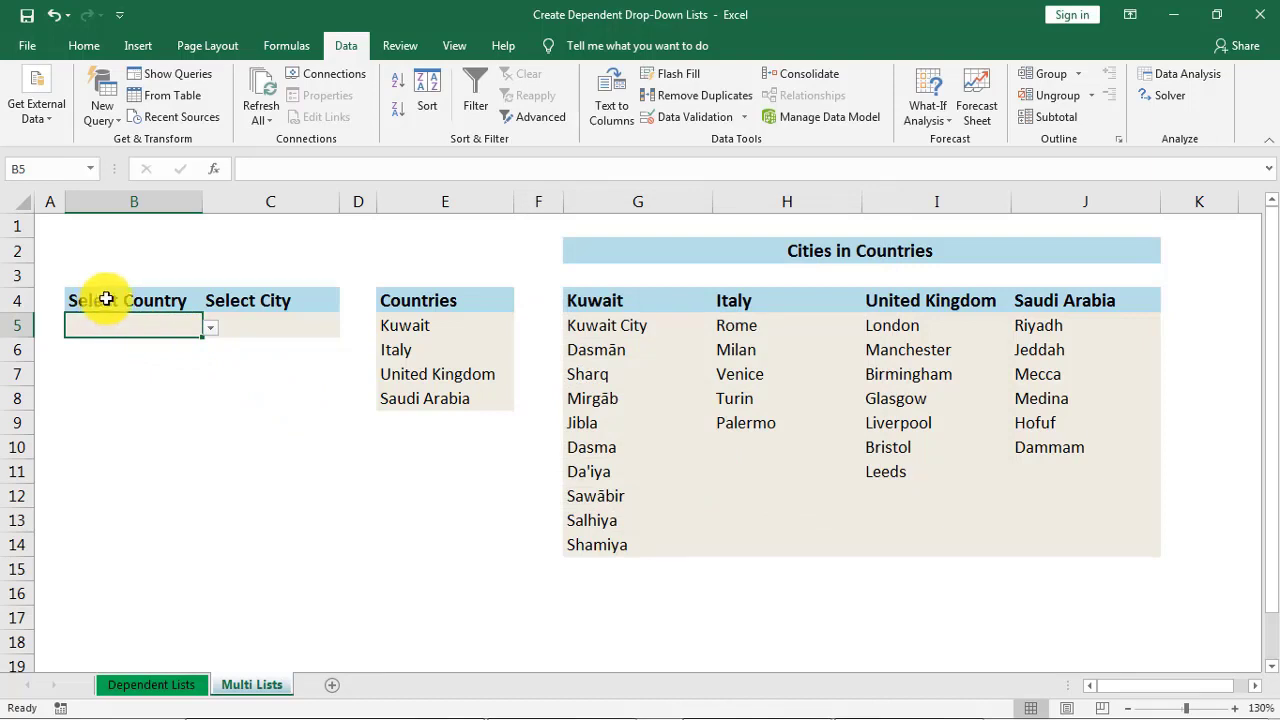
- Pick Kuwait in B5, then select the G4:J14 city block from the Kuwait header
click(212, 326)
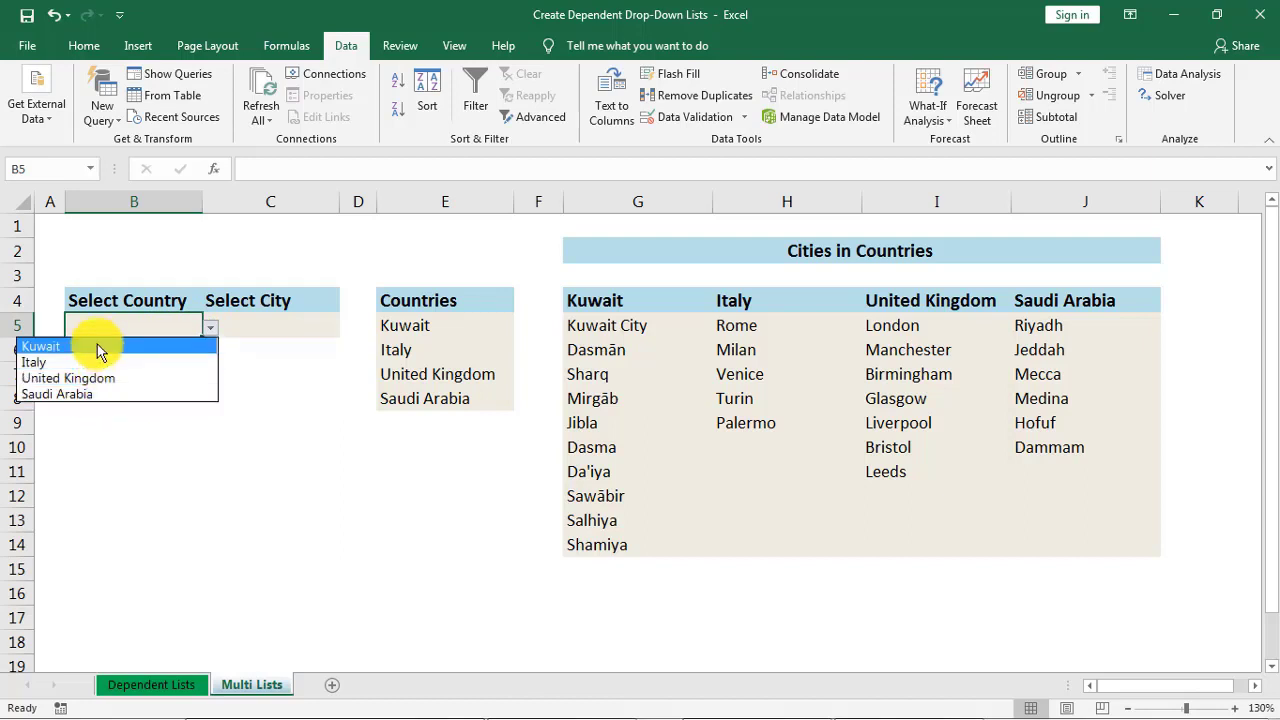
click(97, 346)
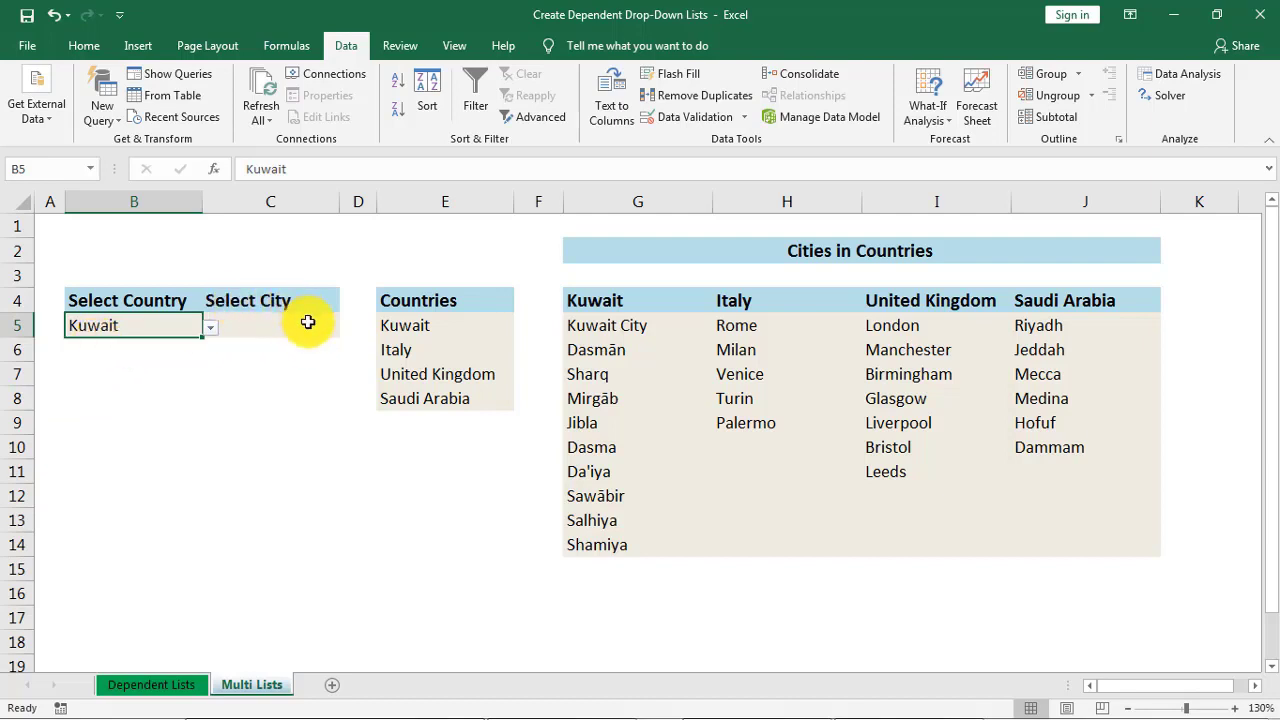
click(590, 298)
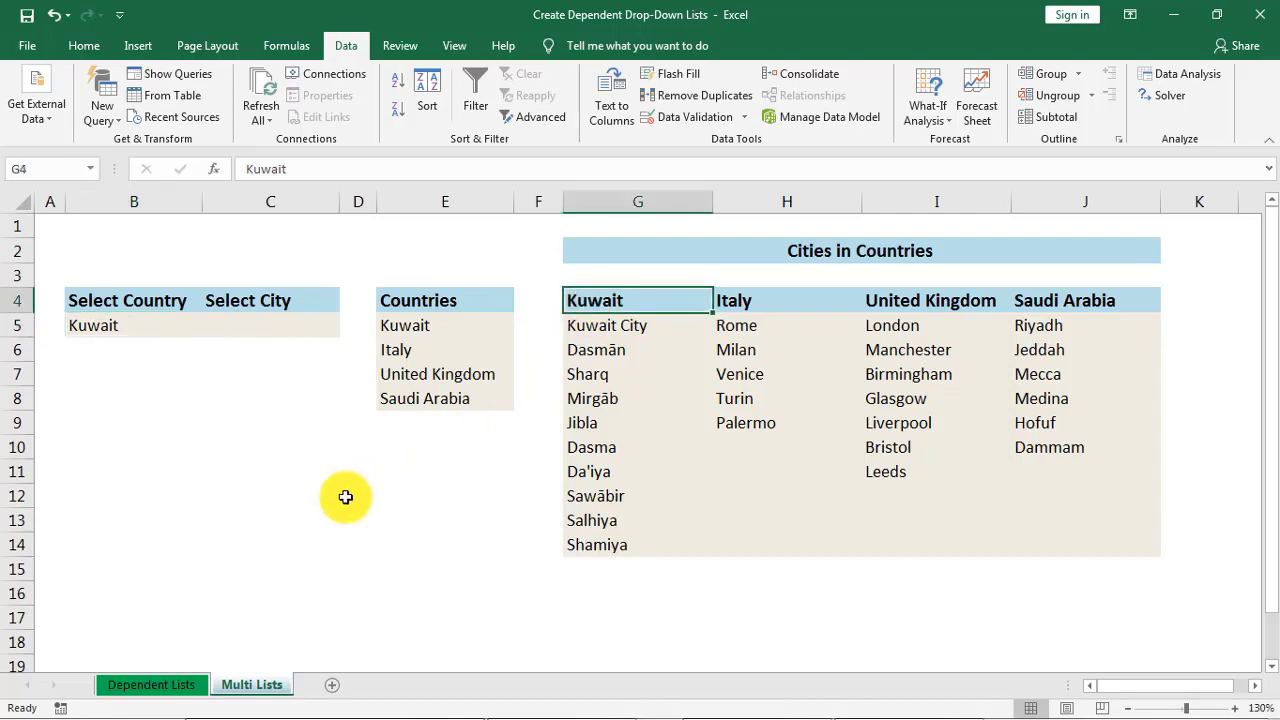
key(ctrl+shift+Down)
key(shift+Right)
key(shift+Right)
key(shift+Right)
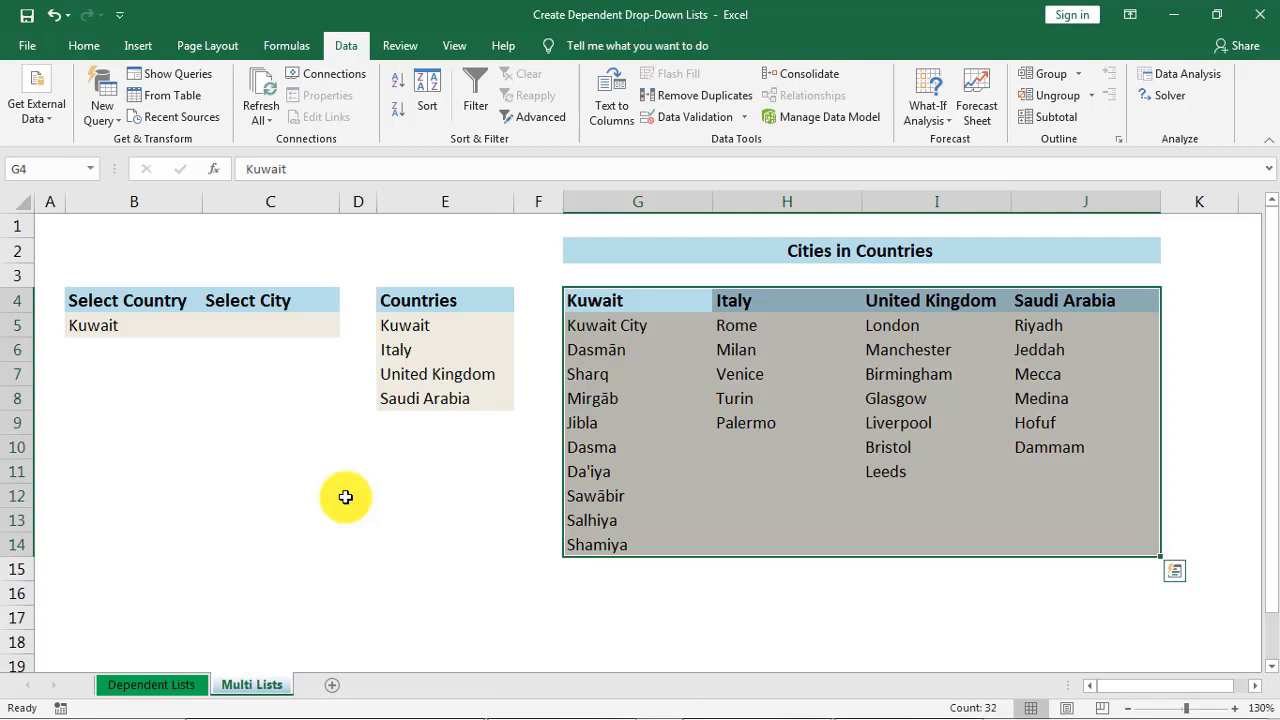
- Use Create from Selection with only Top row checked to name each country's city column
click(291, 45)
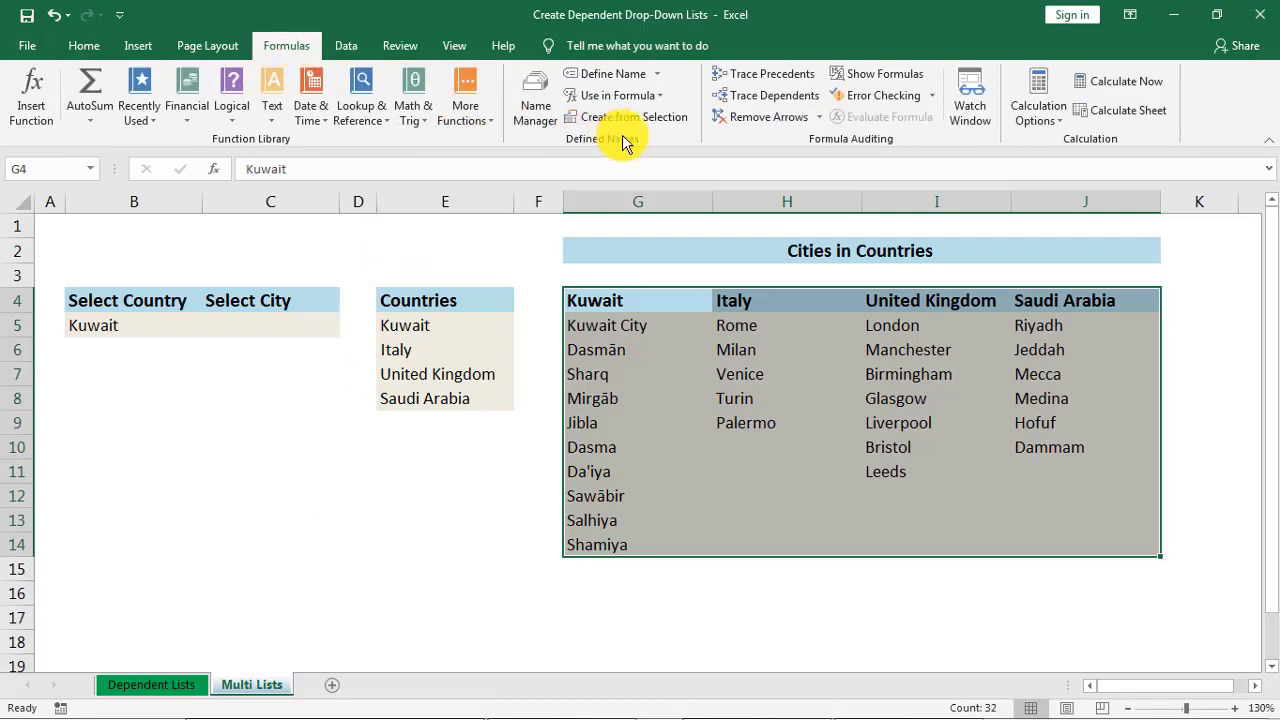
click(672, 117)
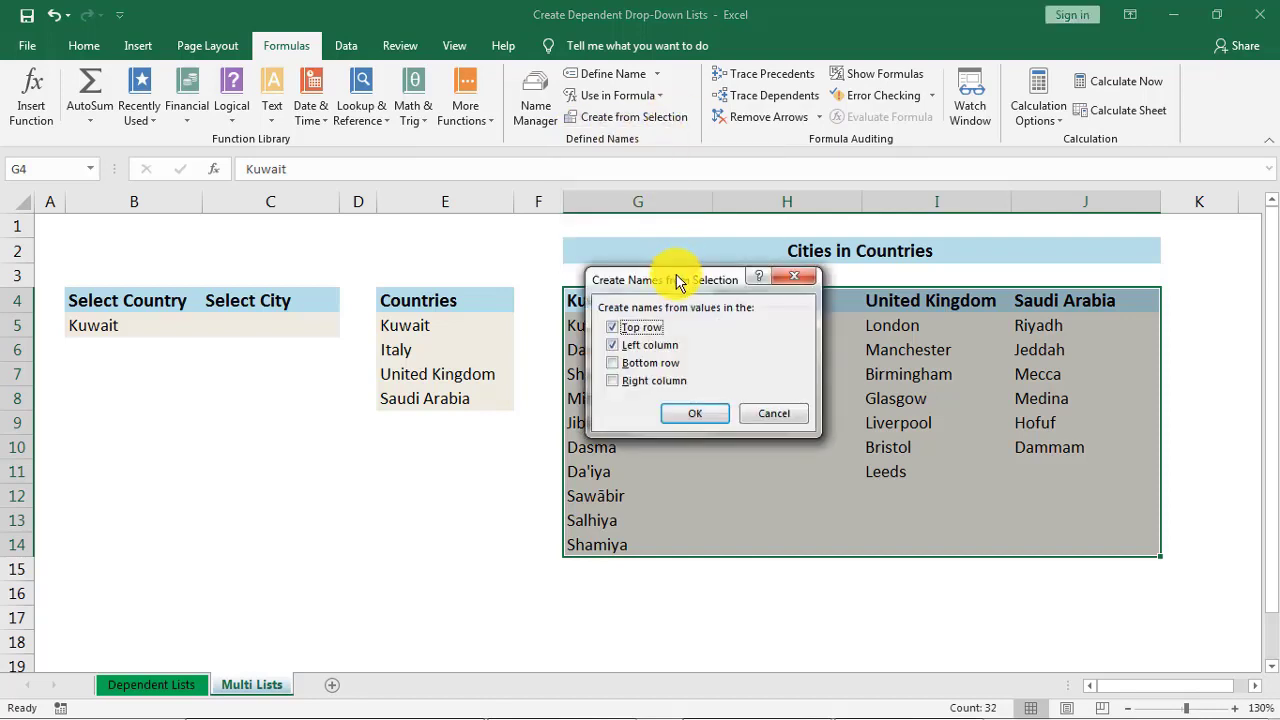
mouse_move(676, 281)
mouse_down()
mouse_move(229, 420)
mouse_move(221, 402)
mouse_up()
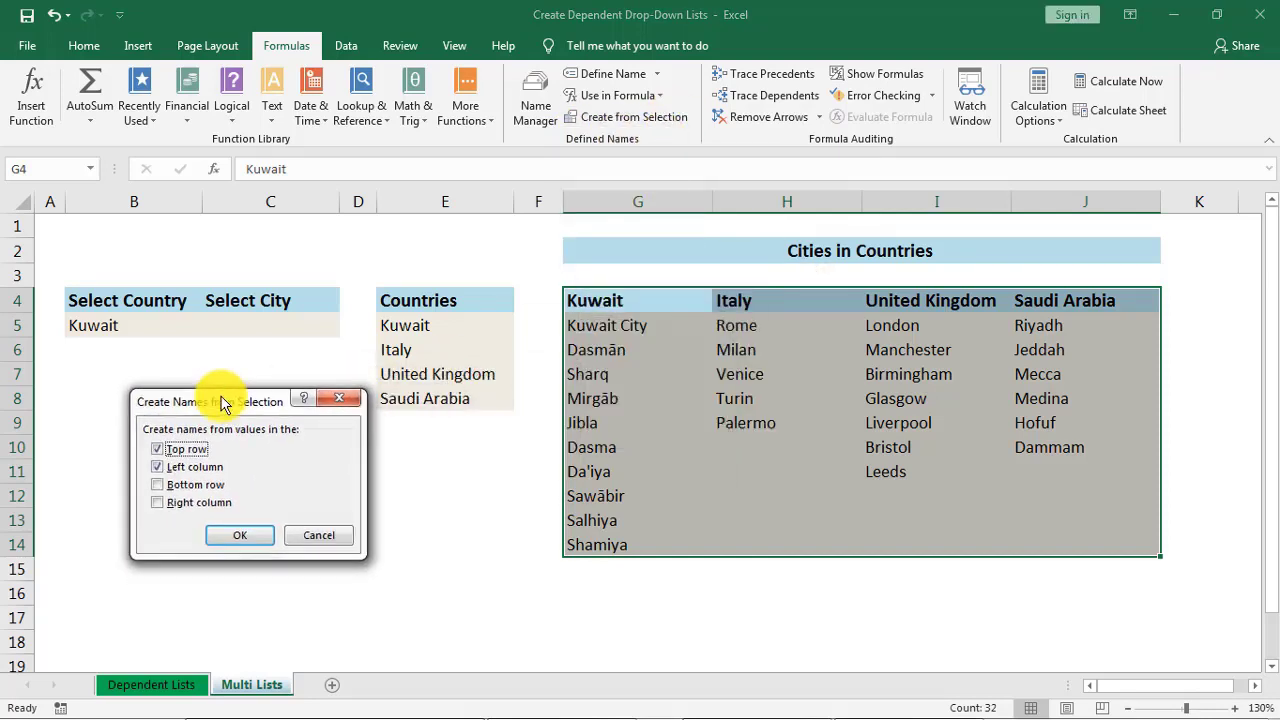
click(199, 474)
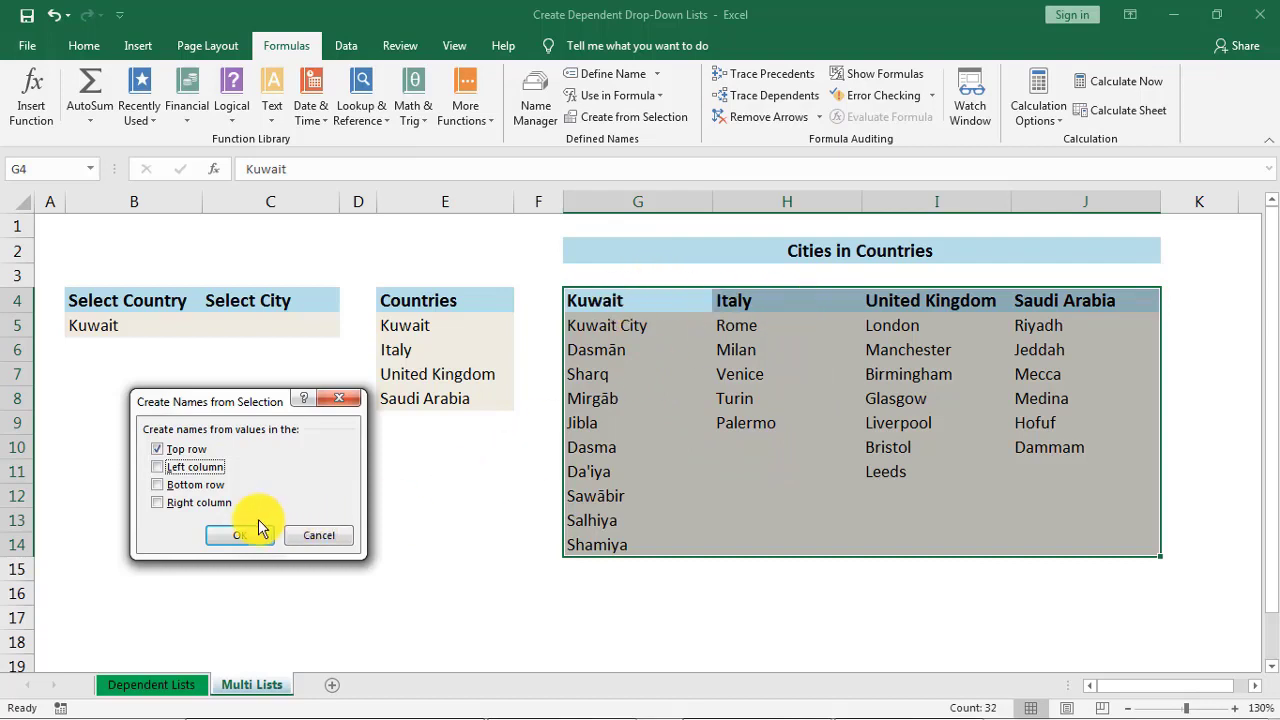
click(238, 540)
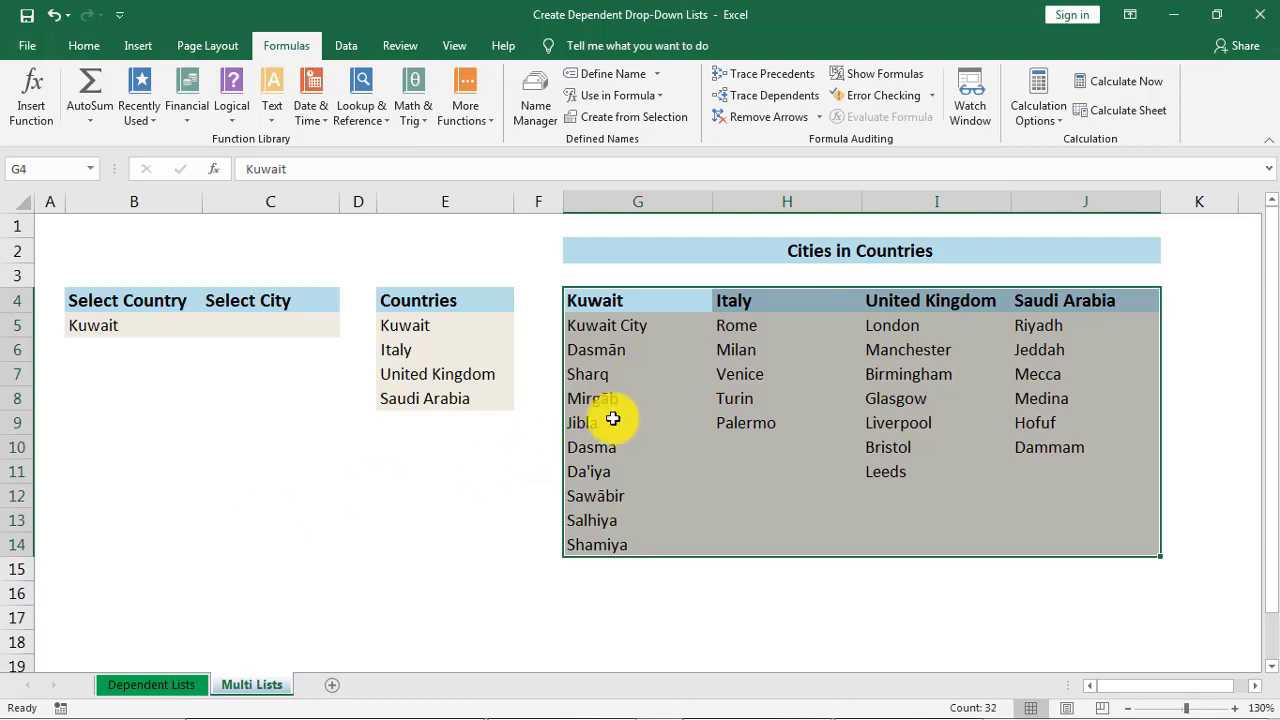
- Check the Kuwait and Italy ranges through the Name Box, then select C5
click(606, 300)
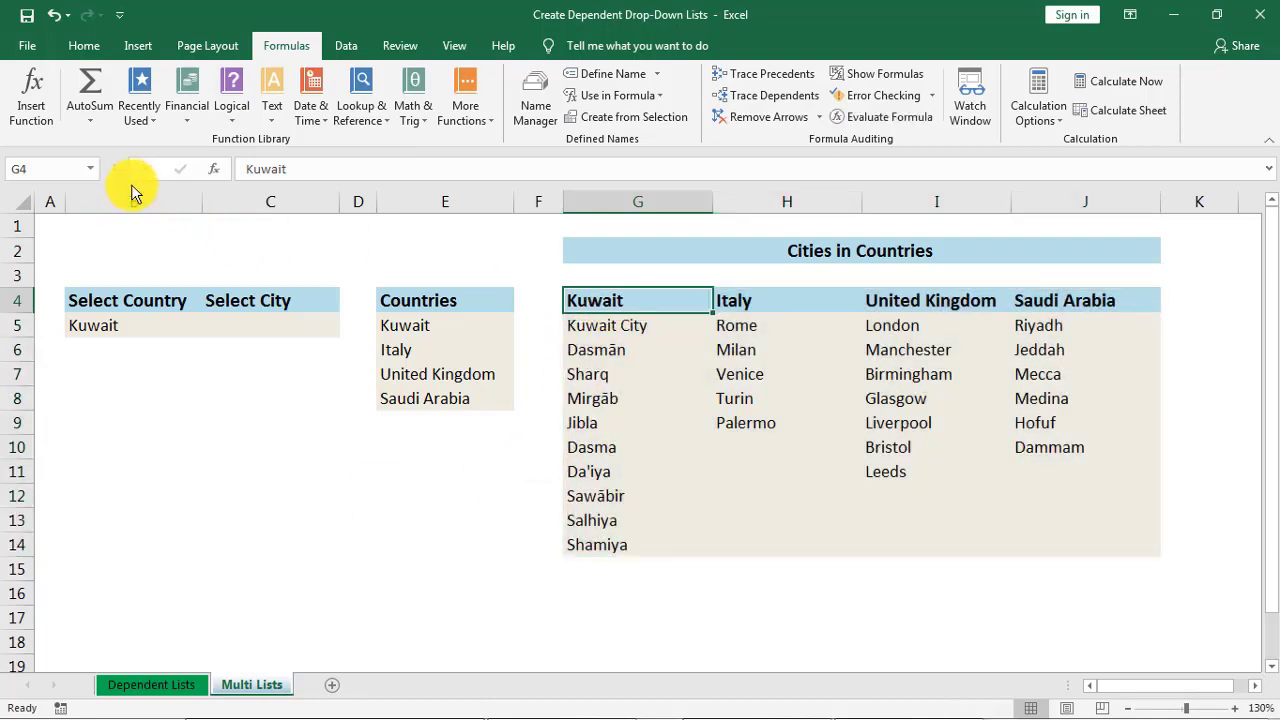
click(94, 170)
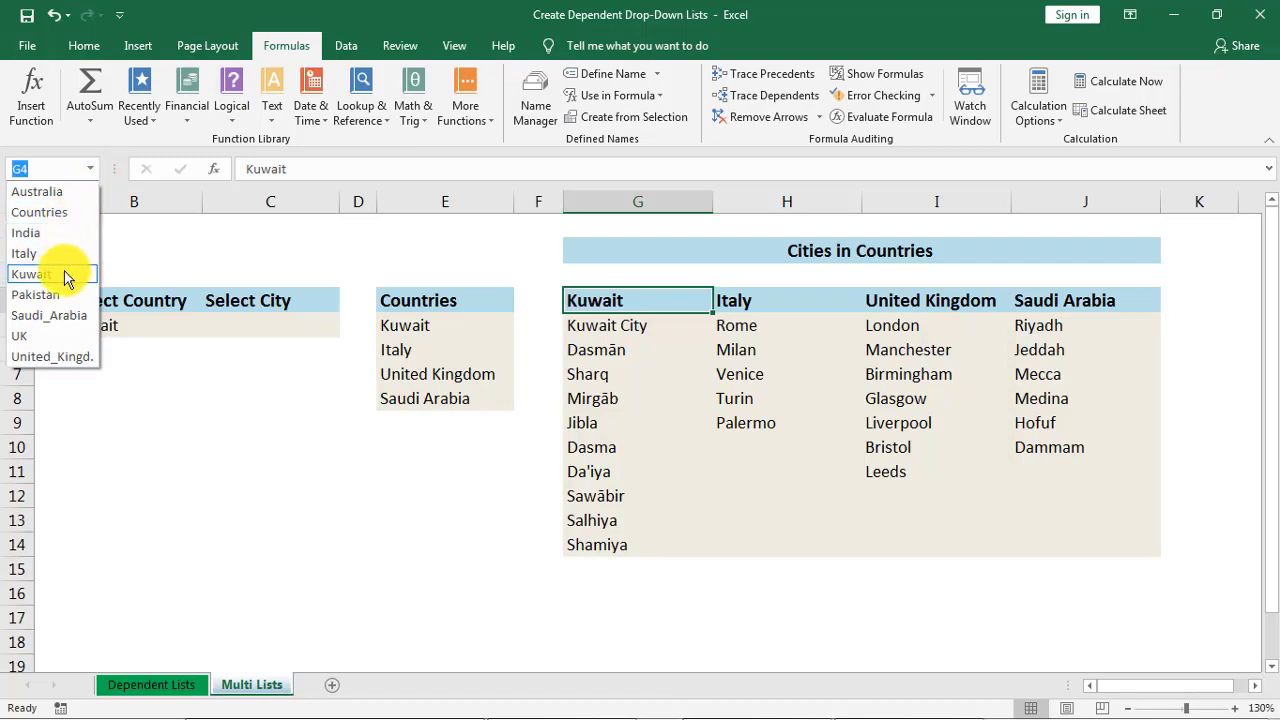
click(31, 274)
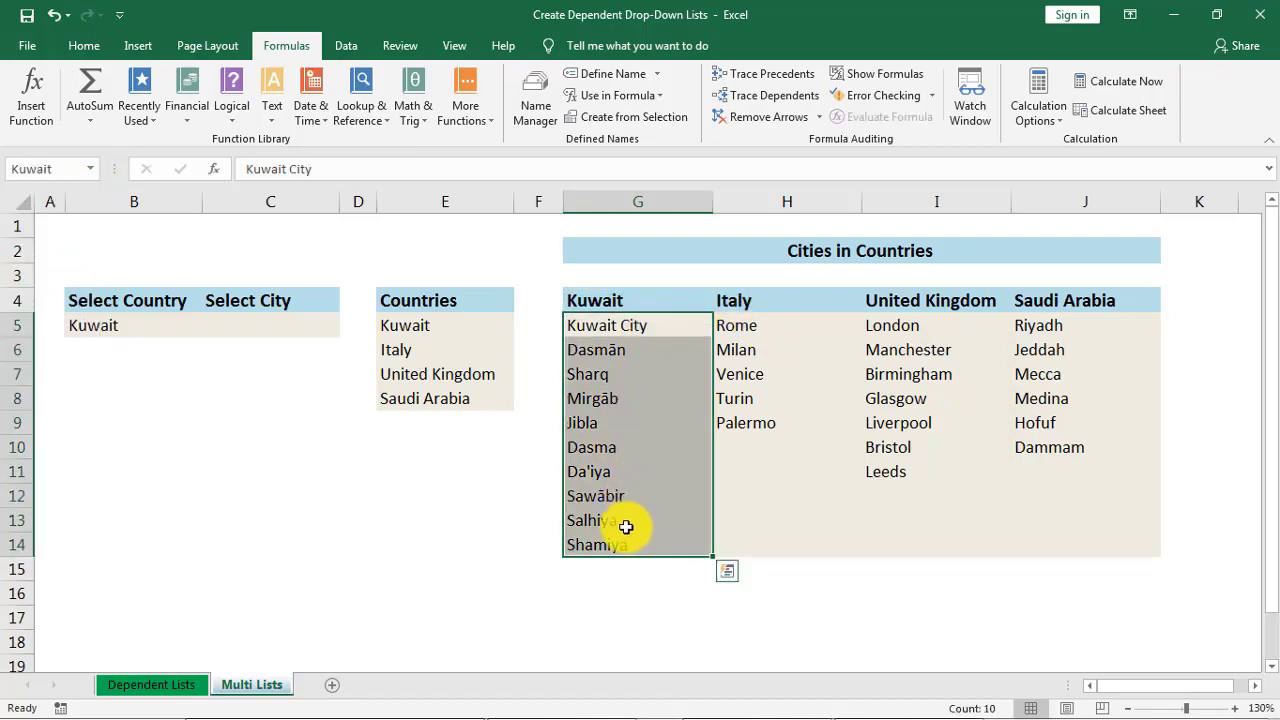
click(91, 170)
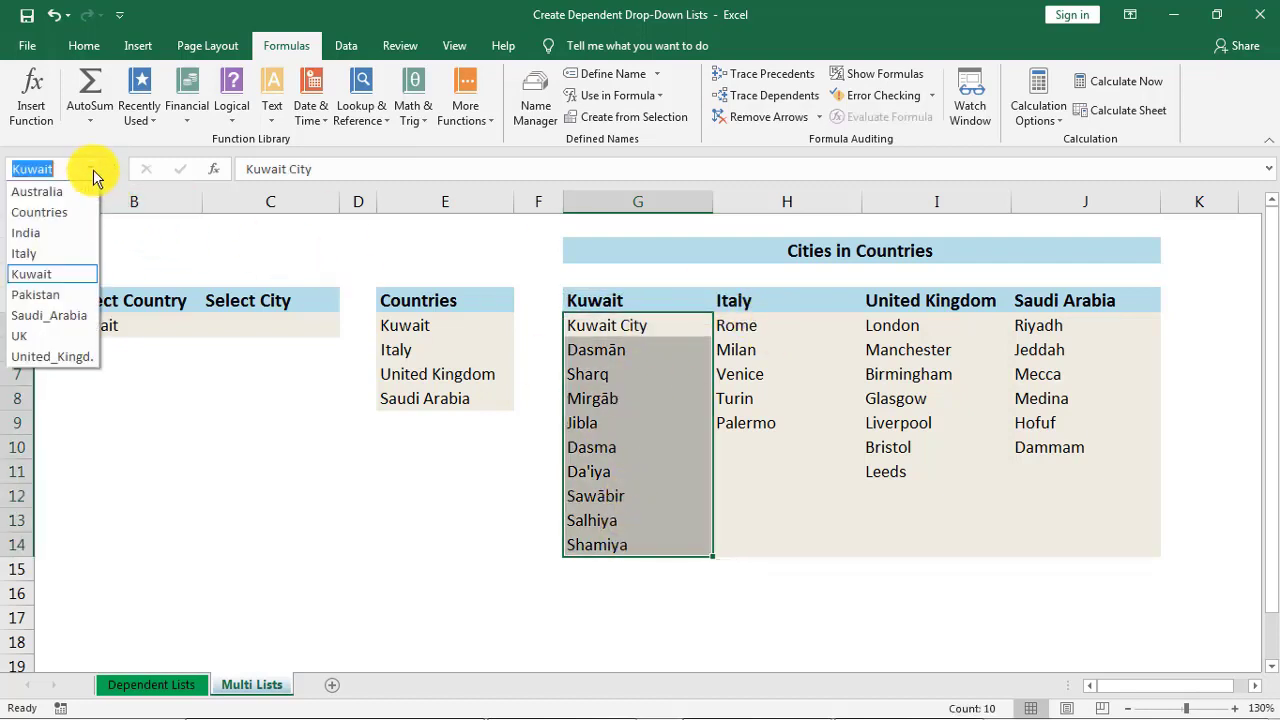
click(43, 255)
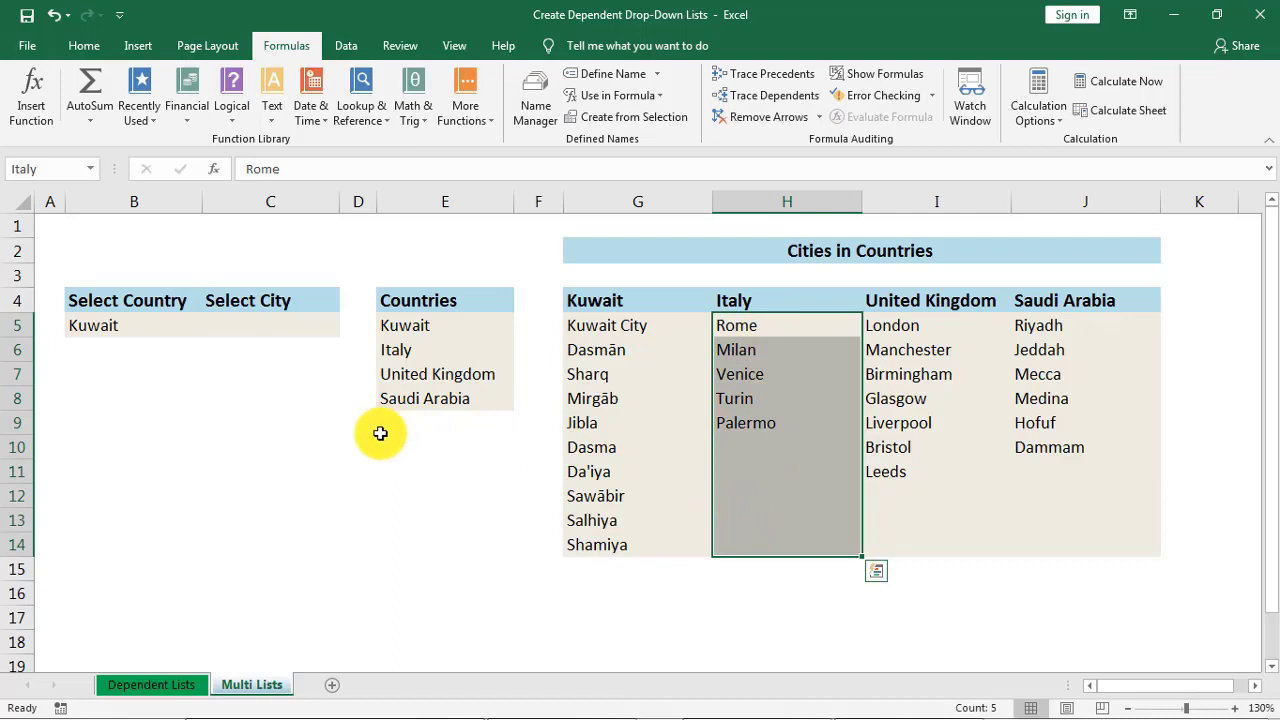
click(254, 325)
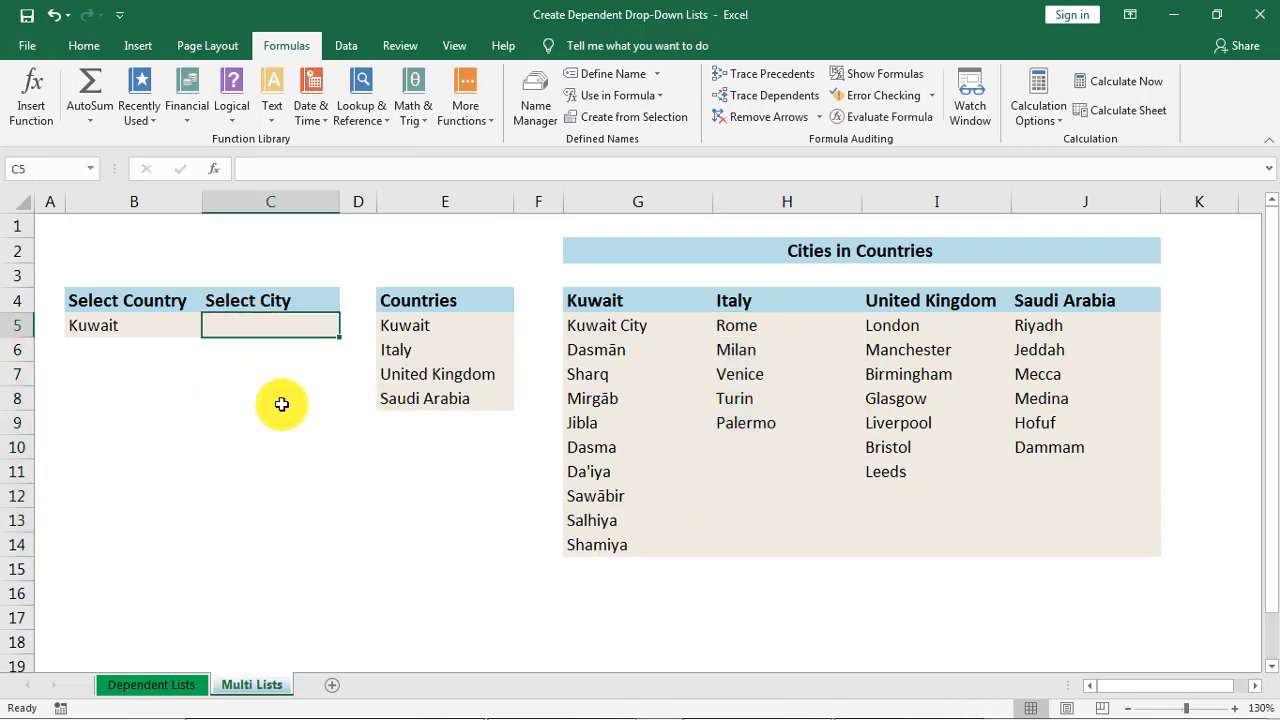
- Give C5 a List data validation with source =indirect($B$5)
click(349, 45)
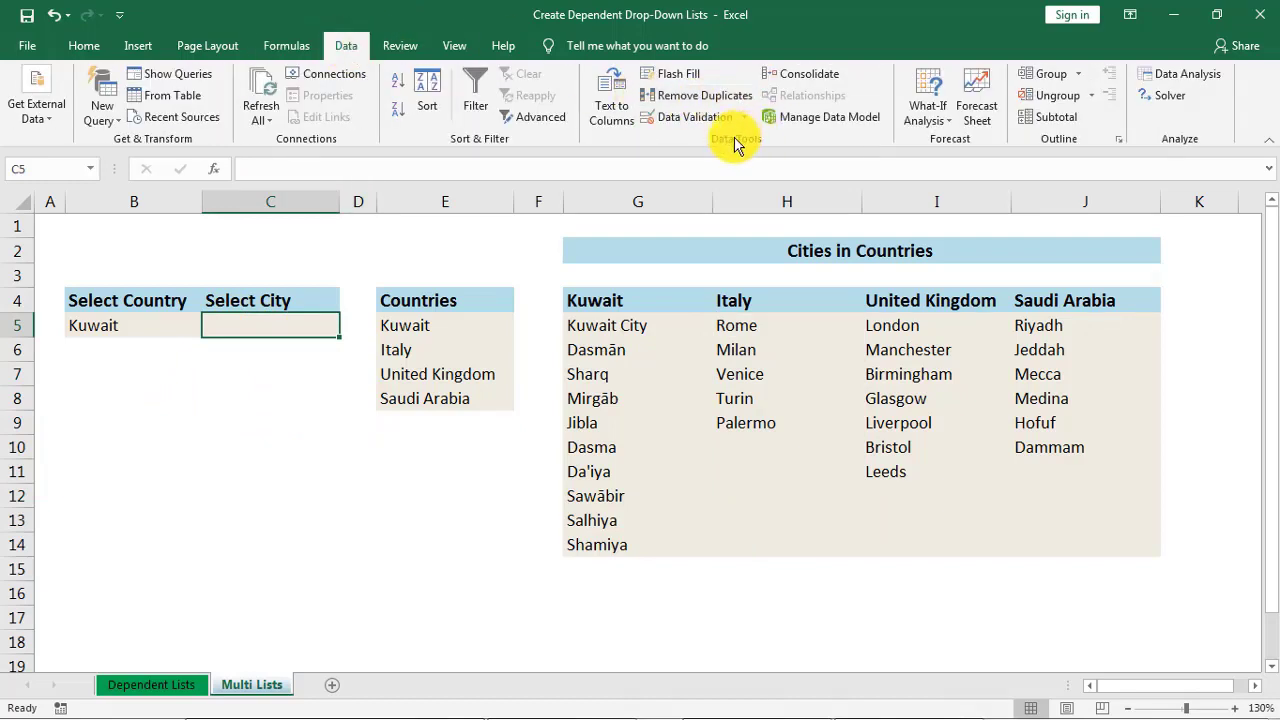
click(695, 120)
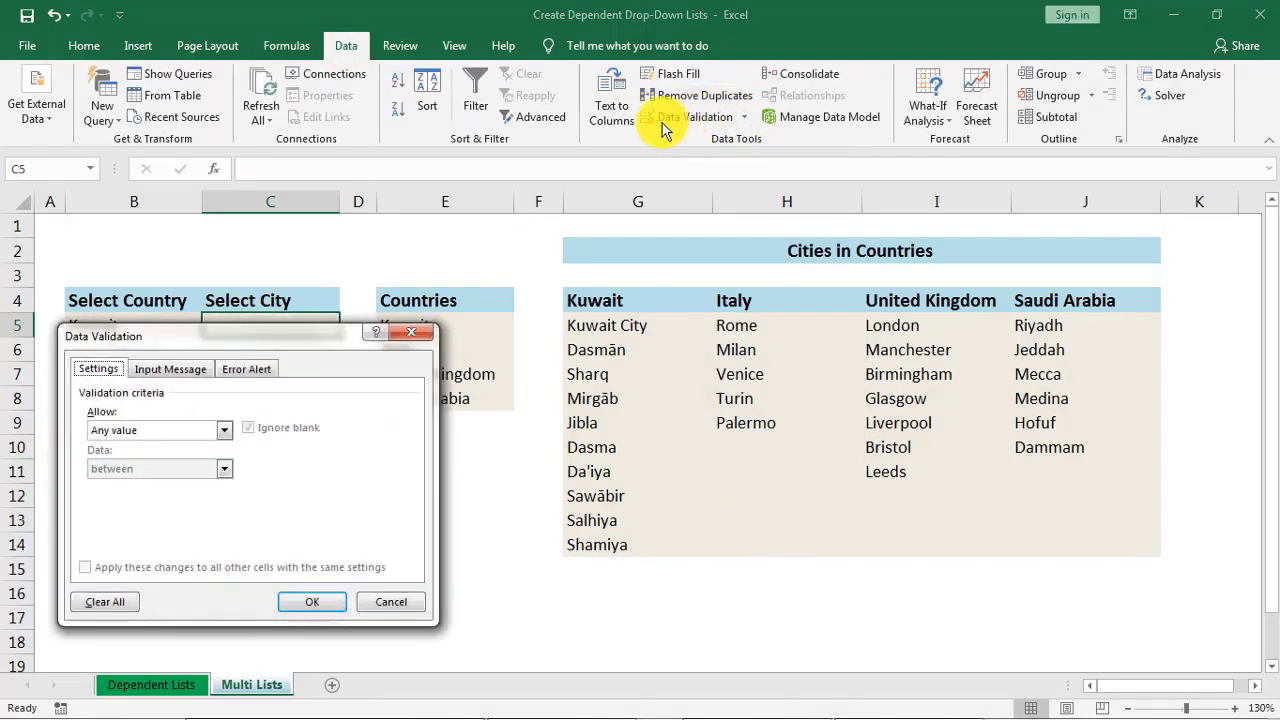
drag(302, 339, 848, 266)
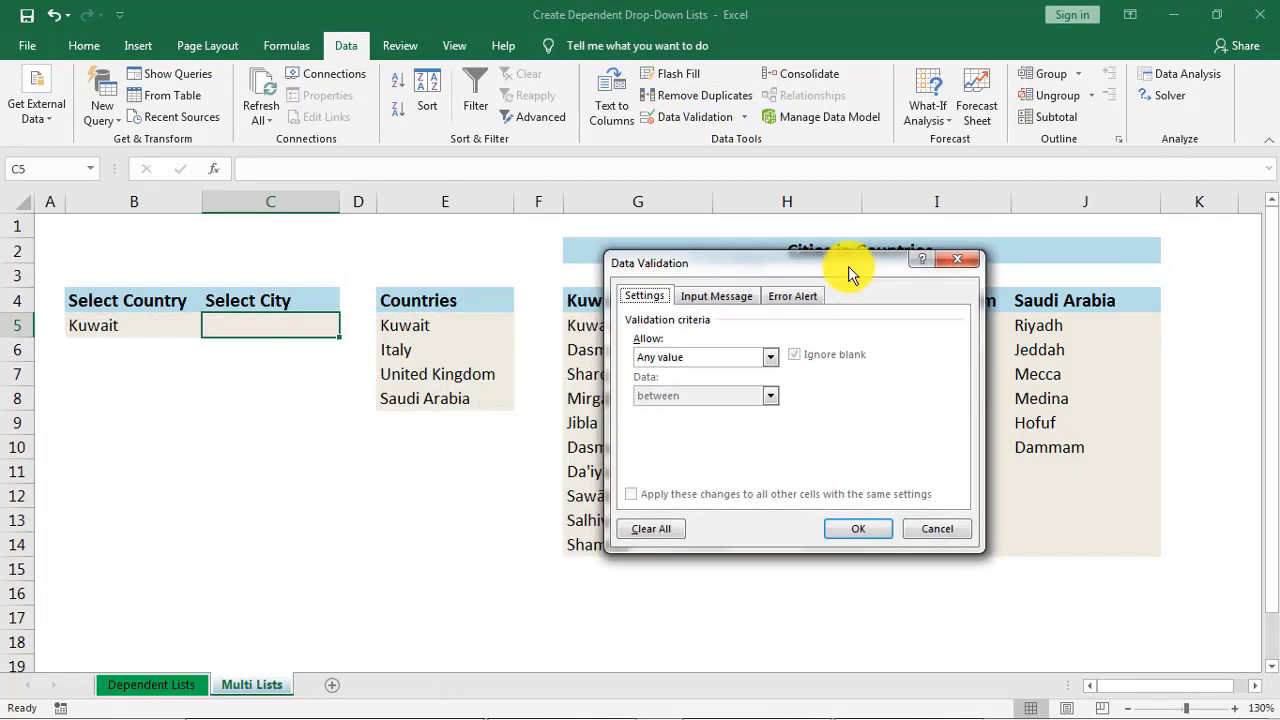
click(737, 358)
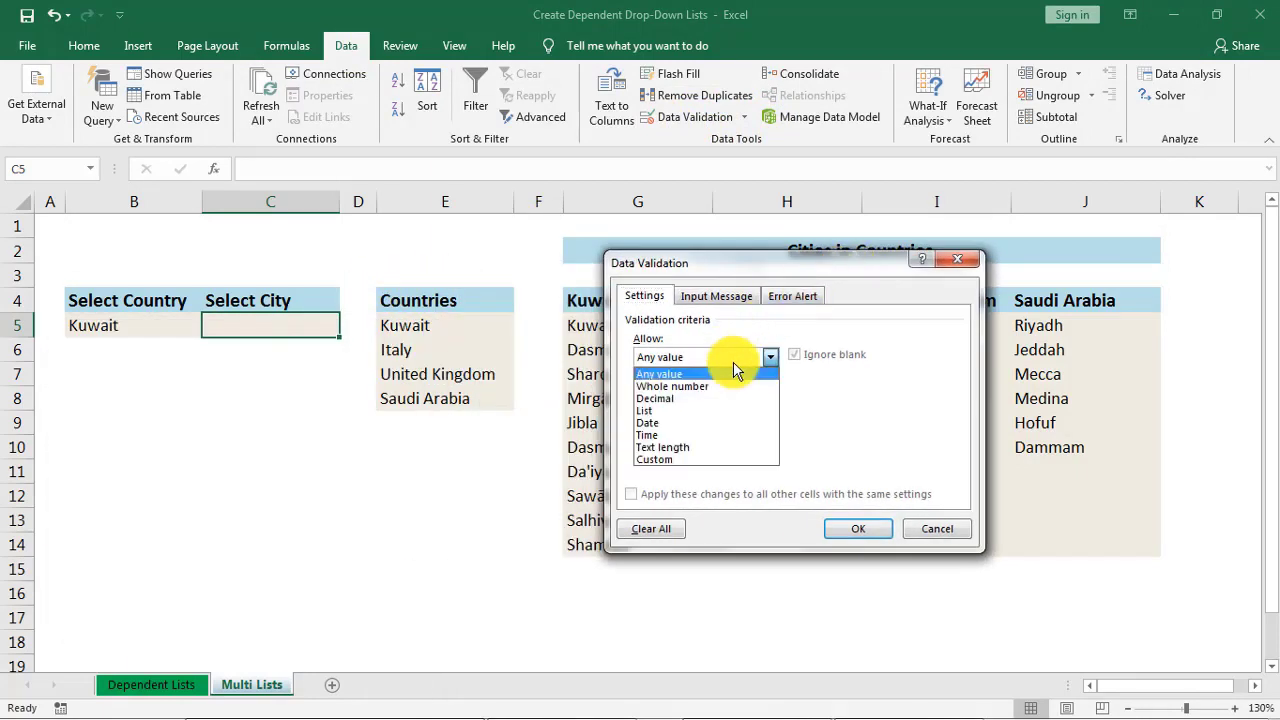
click(670, 414)
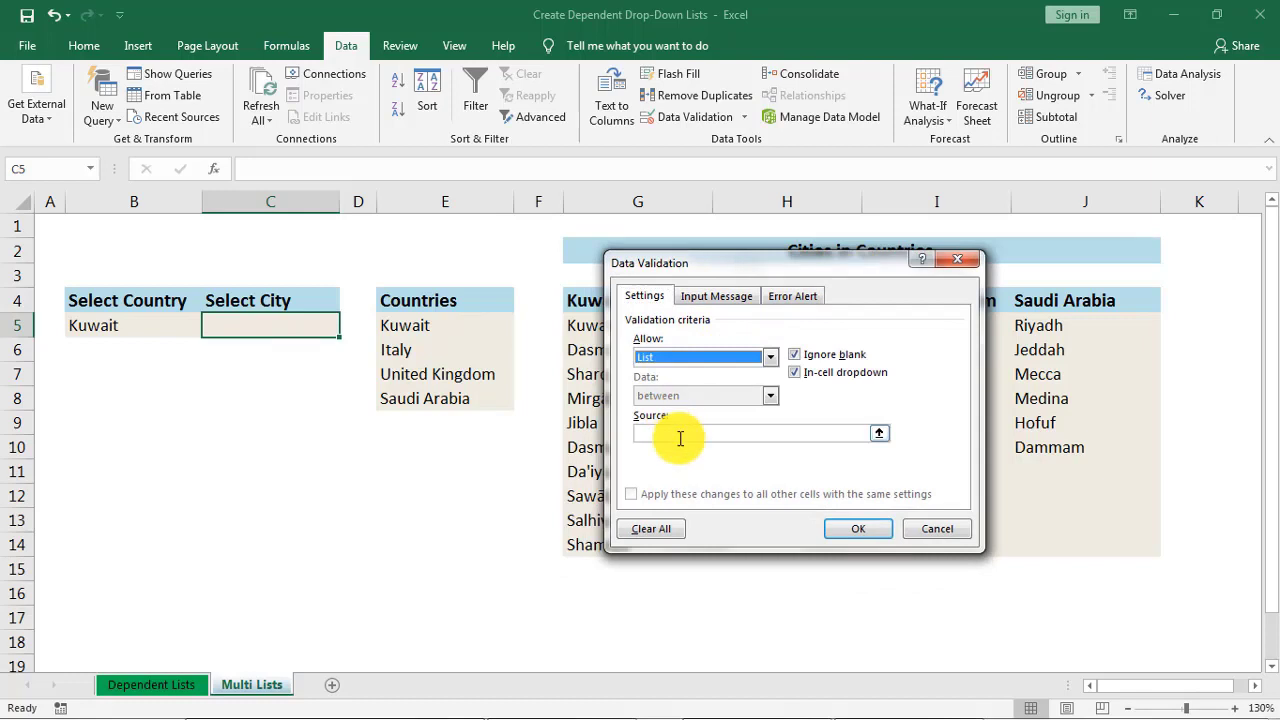
click(680, 433)
text(=indirect()
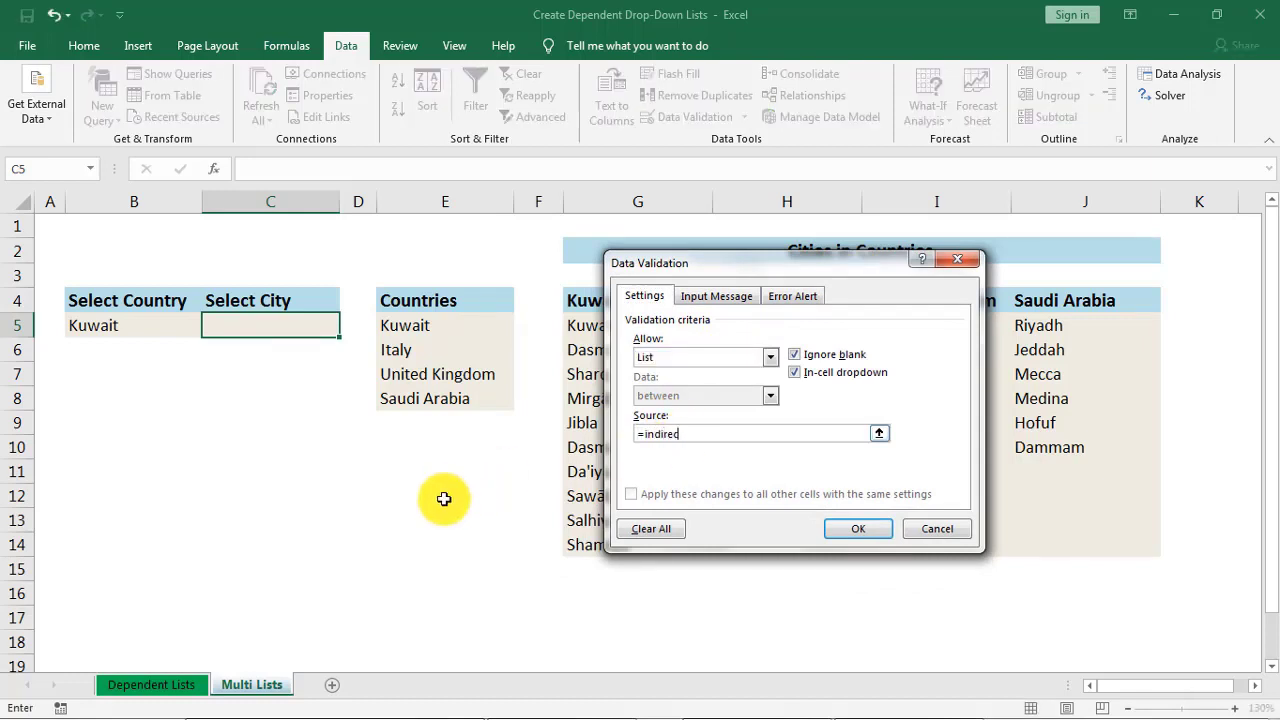
click(265, 322)
click(146, 336)
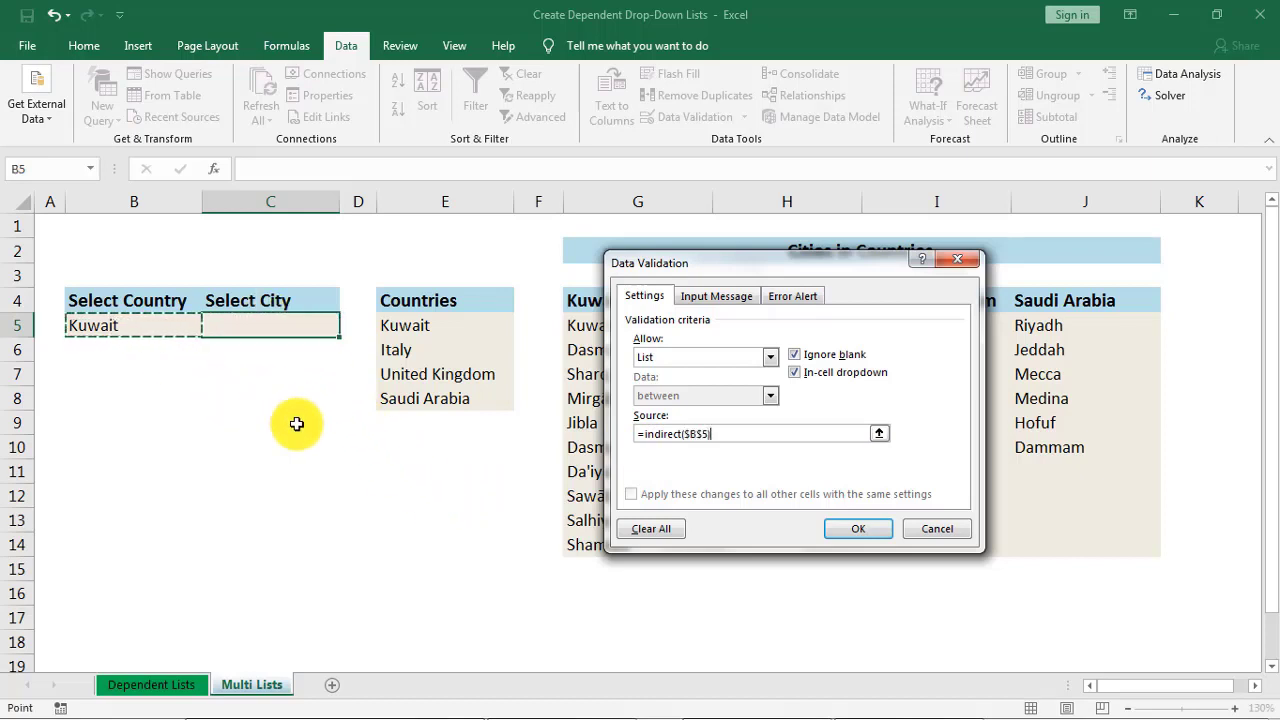
click(855, 530)
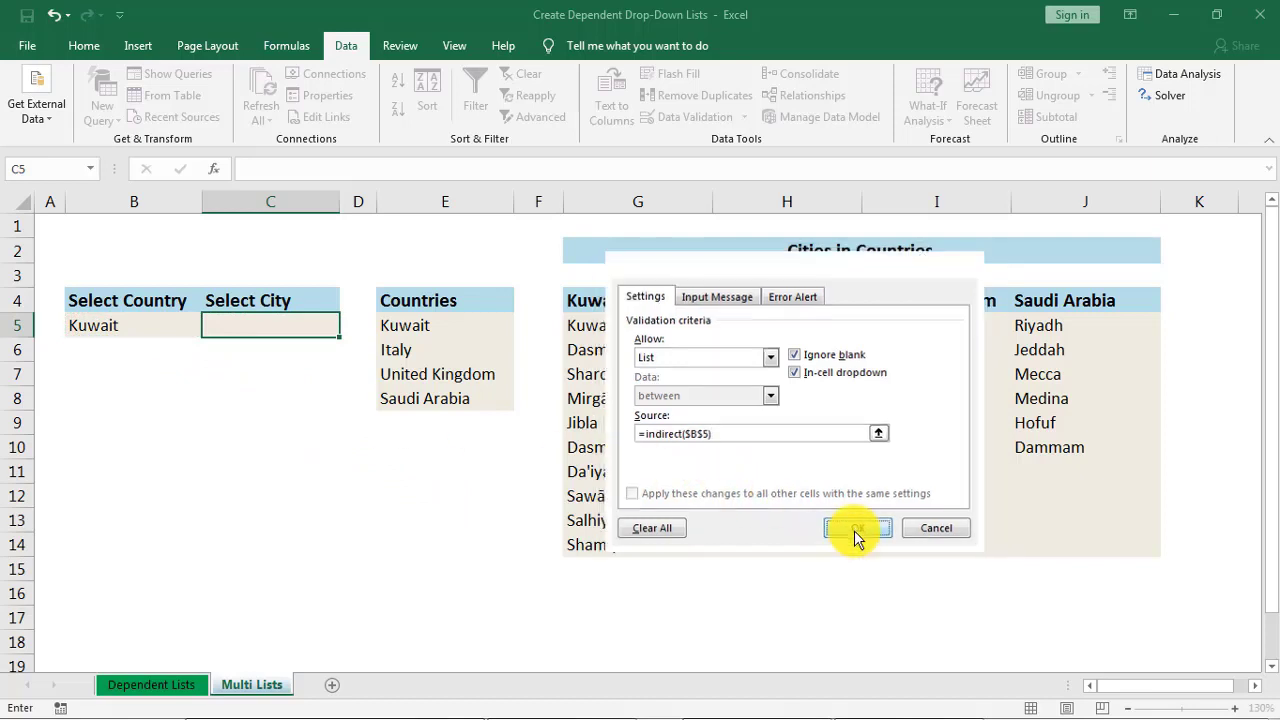
- Keep Kuwait in B5 and preview the Kuwaiti cities in C5's drop-down
click(165, 326)
click(211, 330)
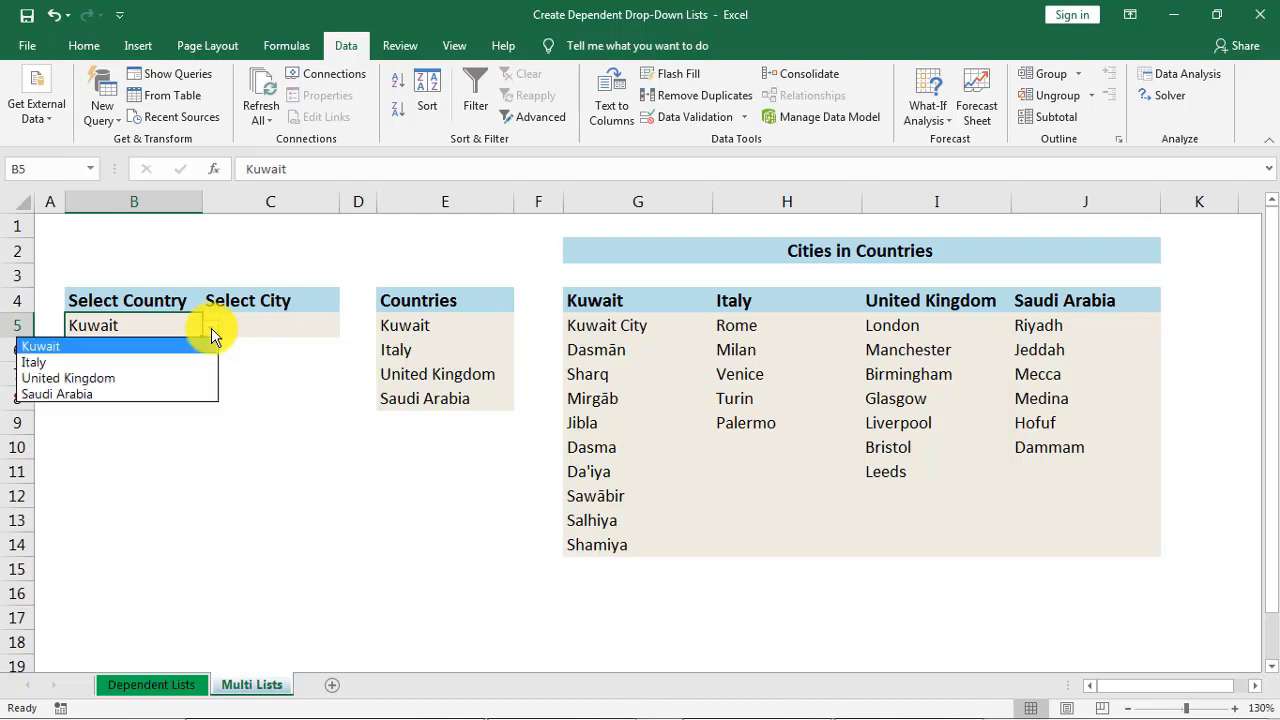
click(156, 344)
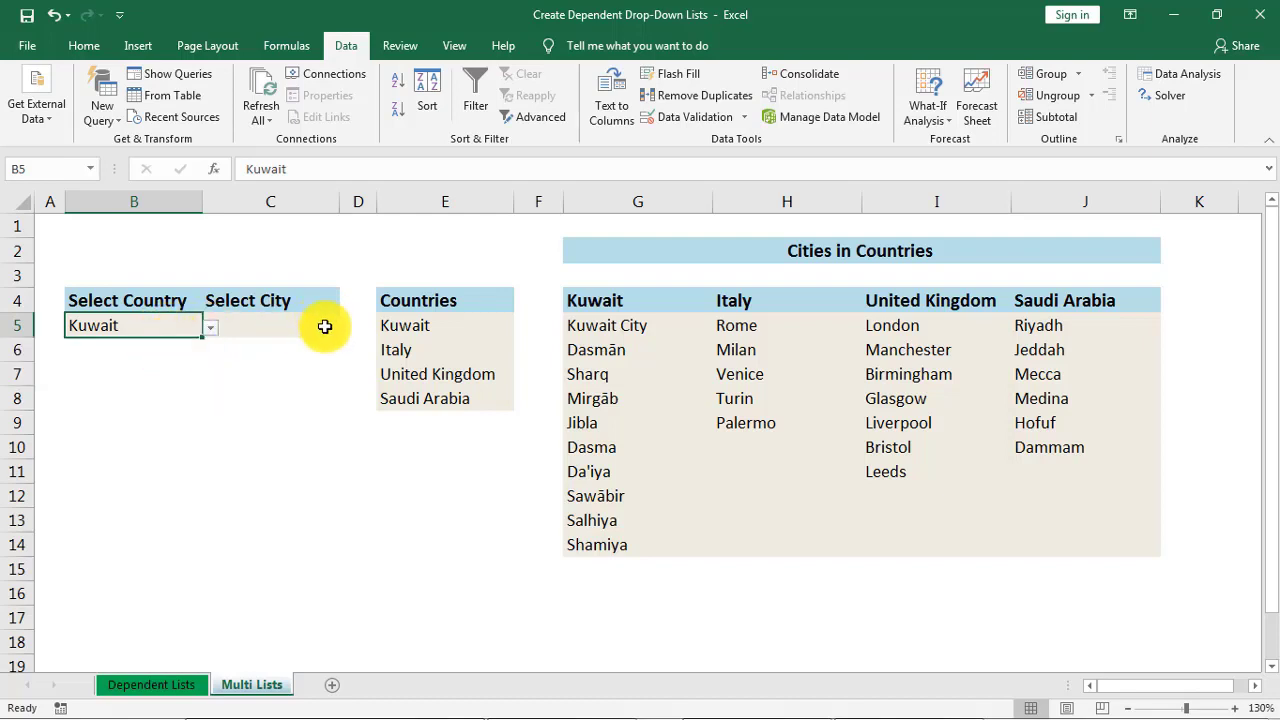
click(330, 325)
click(349, 332)
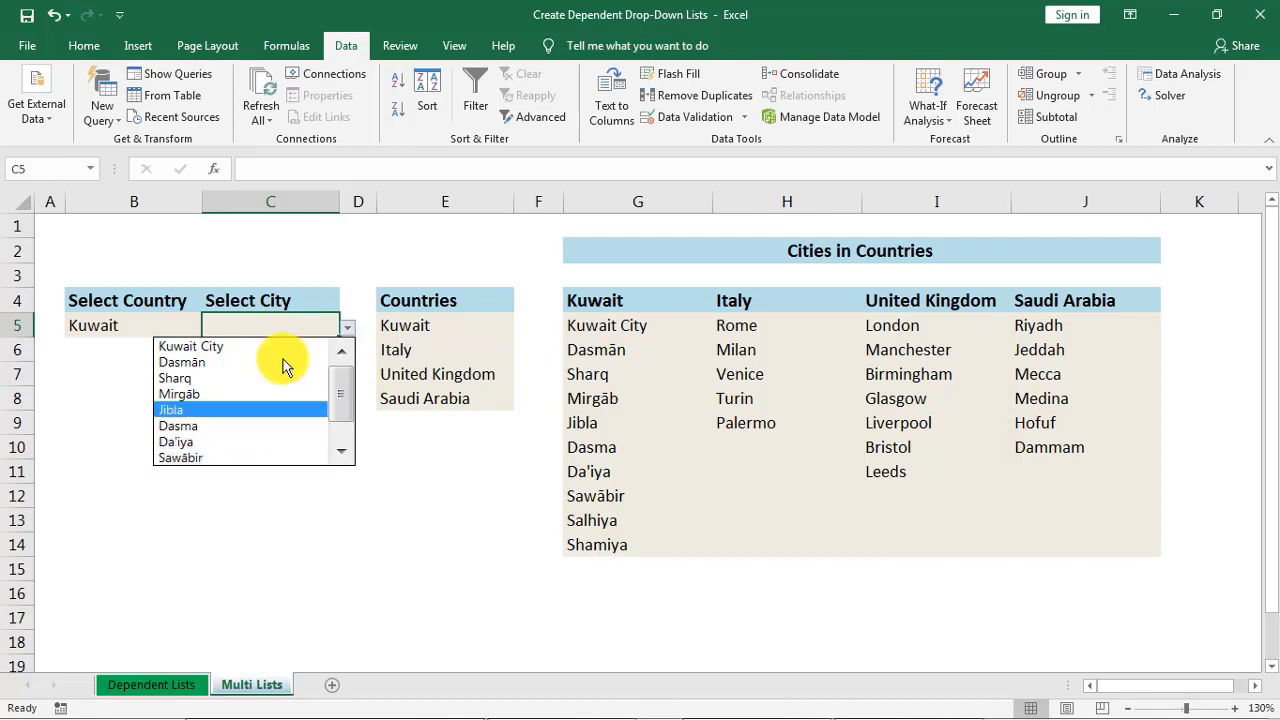
click(180, 327)
- Switch B5 to Italy and check that C5 lists Italy's cities followed by blanks
click(180, 327)
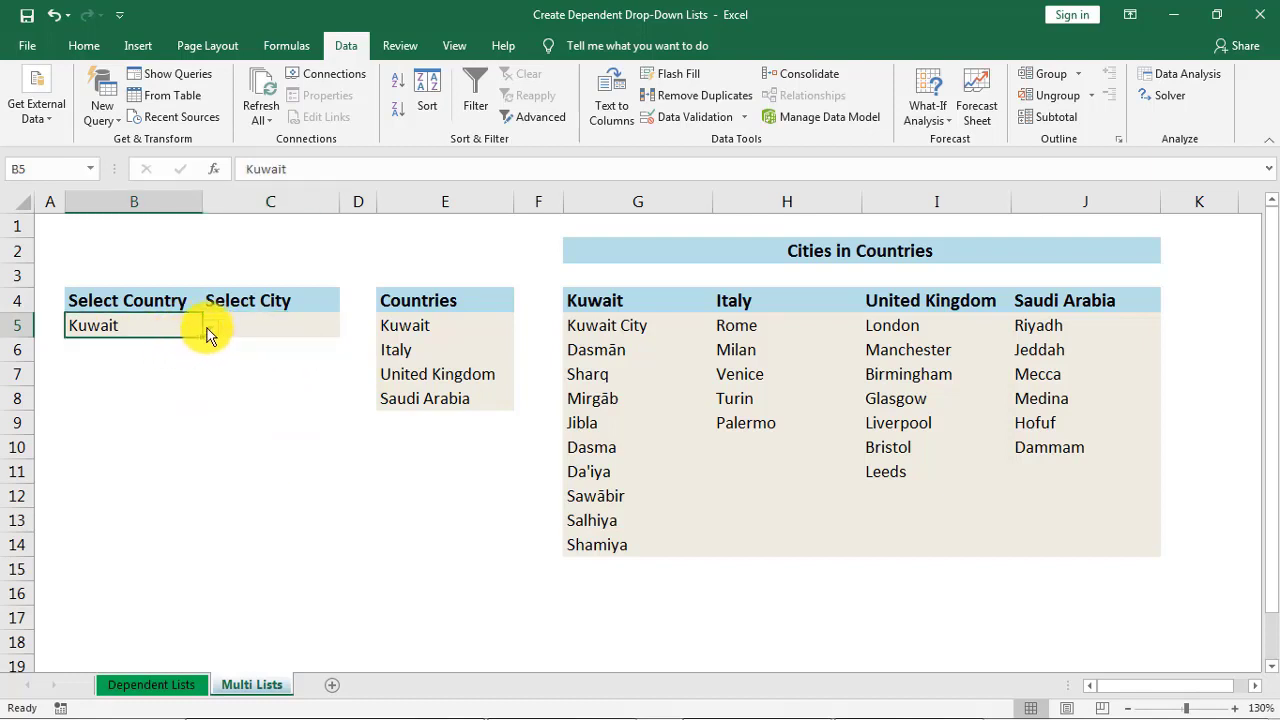
click(210, 326)
click(117, 363)
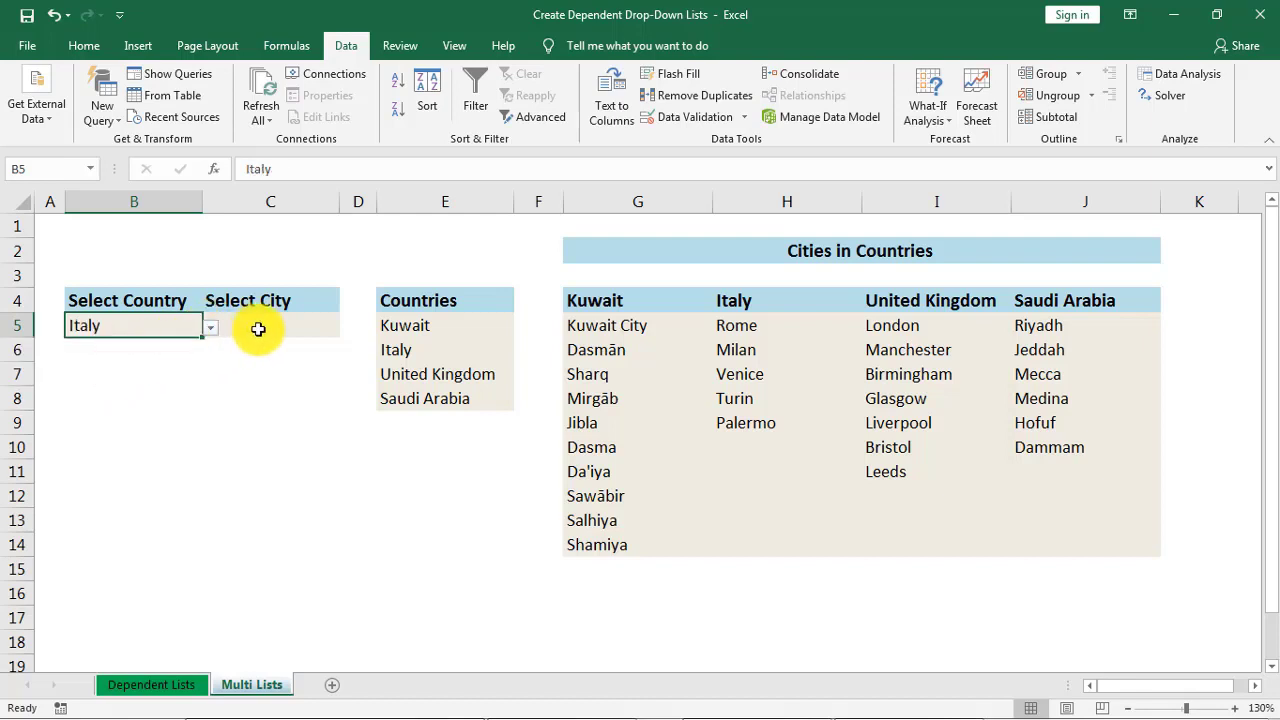
click(257, 329)
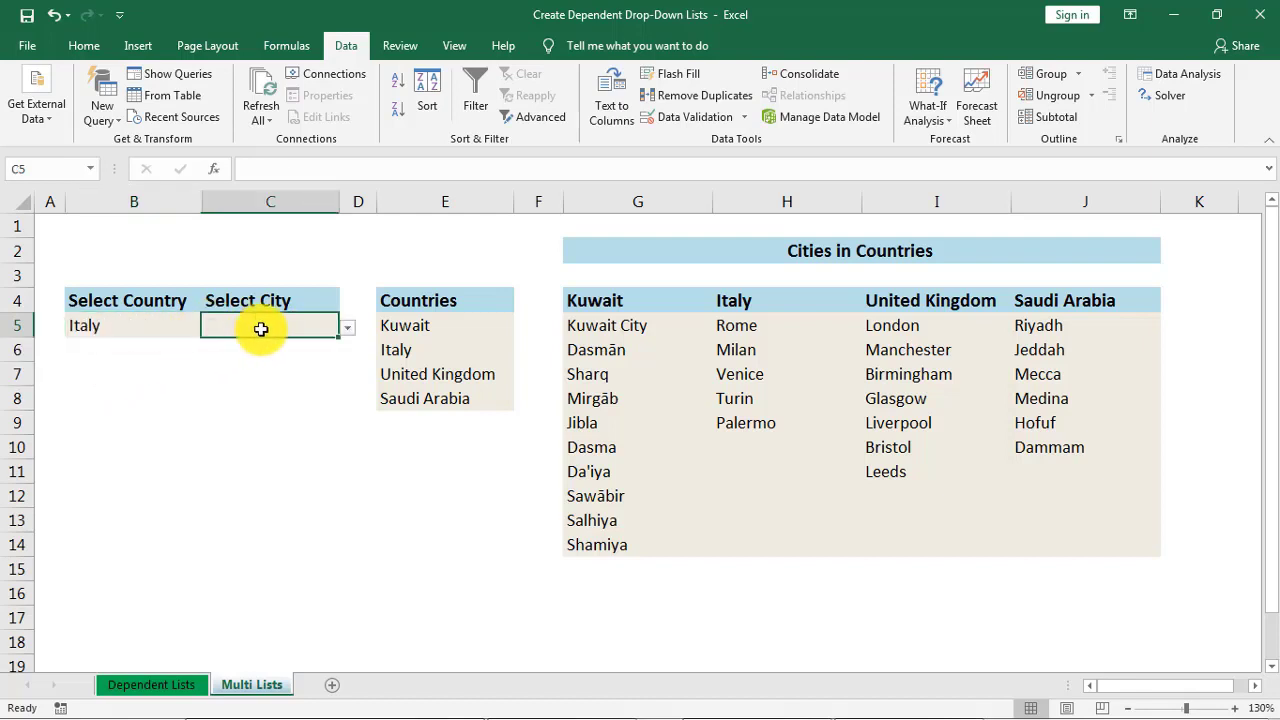
click(347, 329)
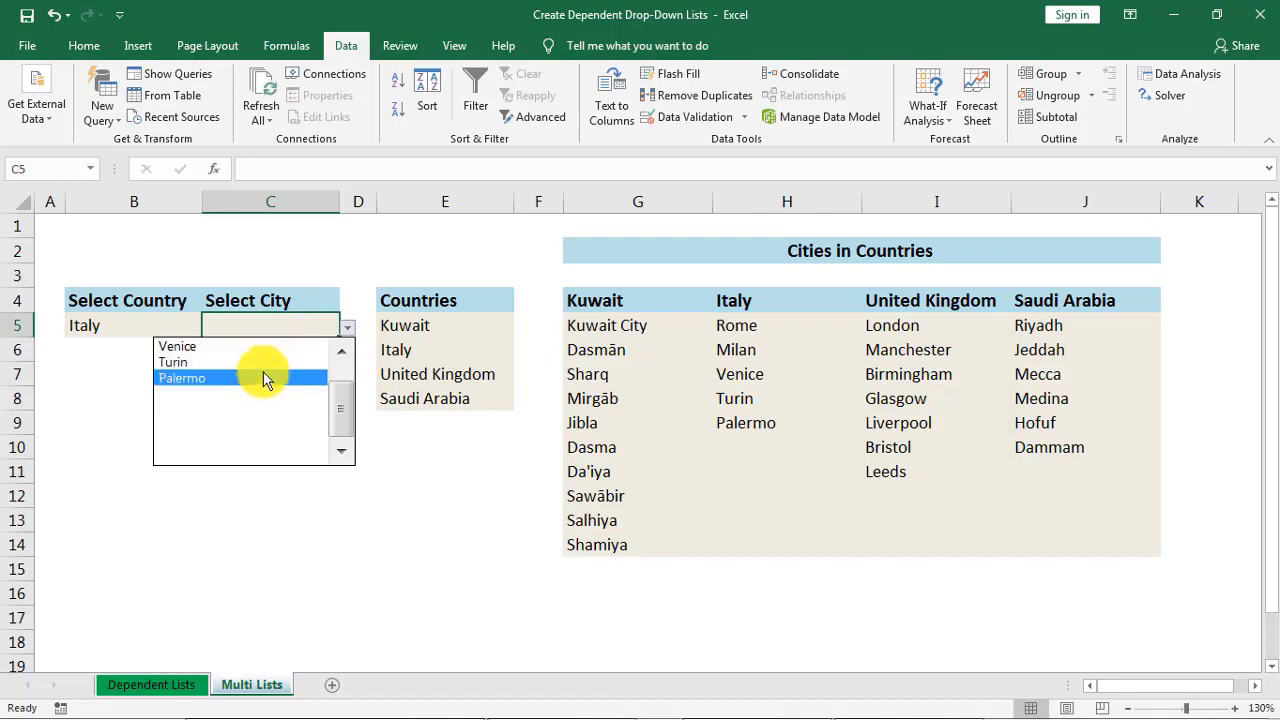
click(341, 354)
click(341, 354)
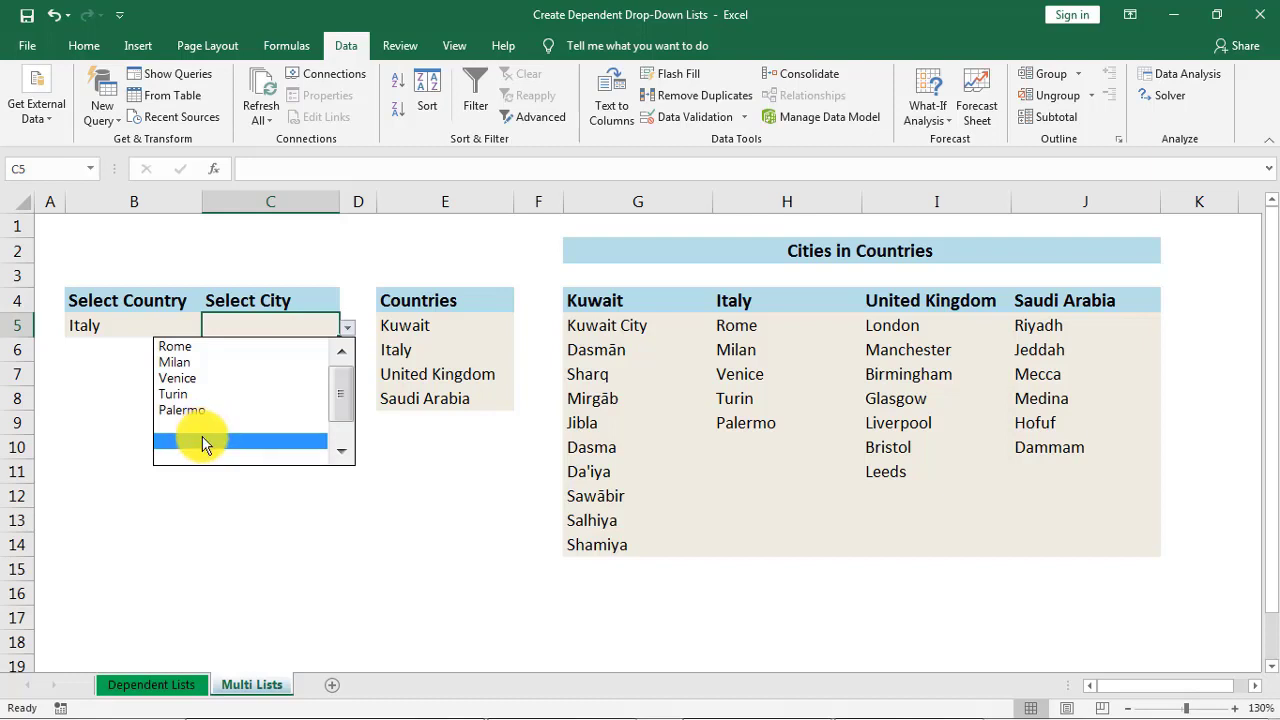
click(300, 326)
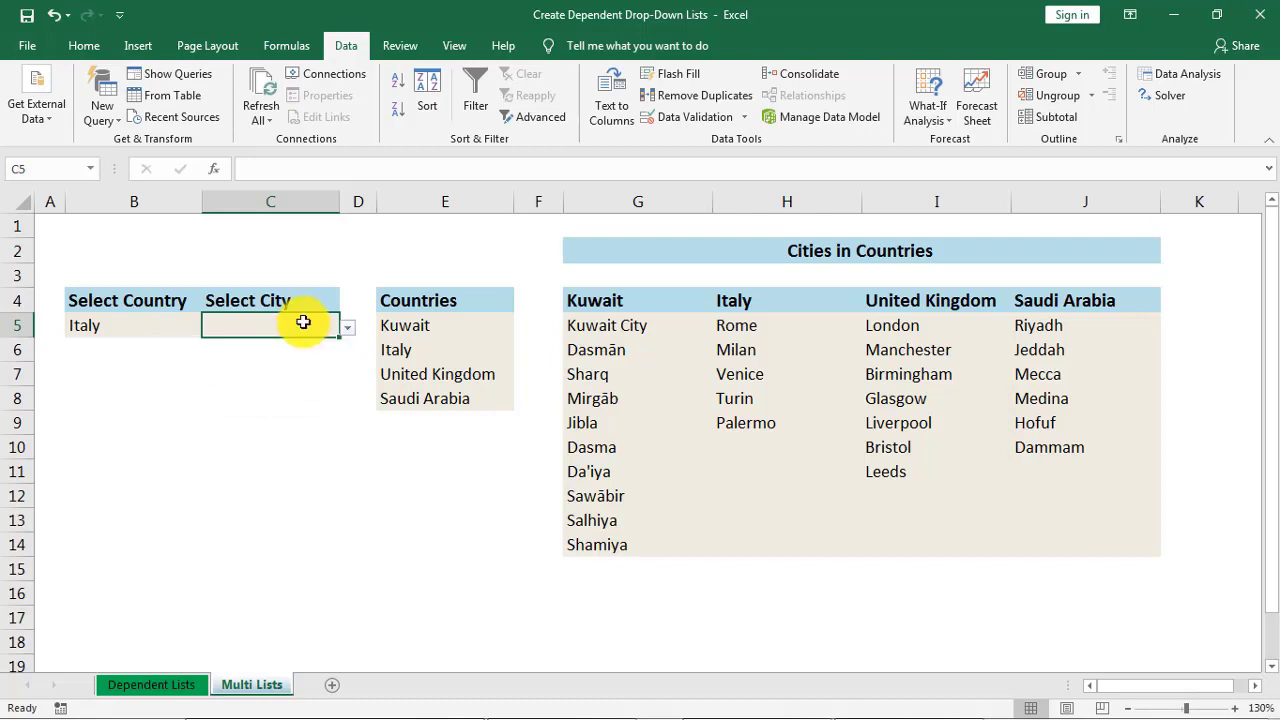
- Select the four city columns from header G4 down to the last row
click(591, 302)
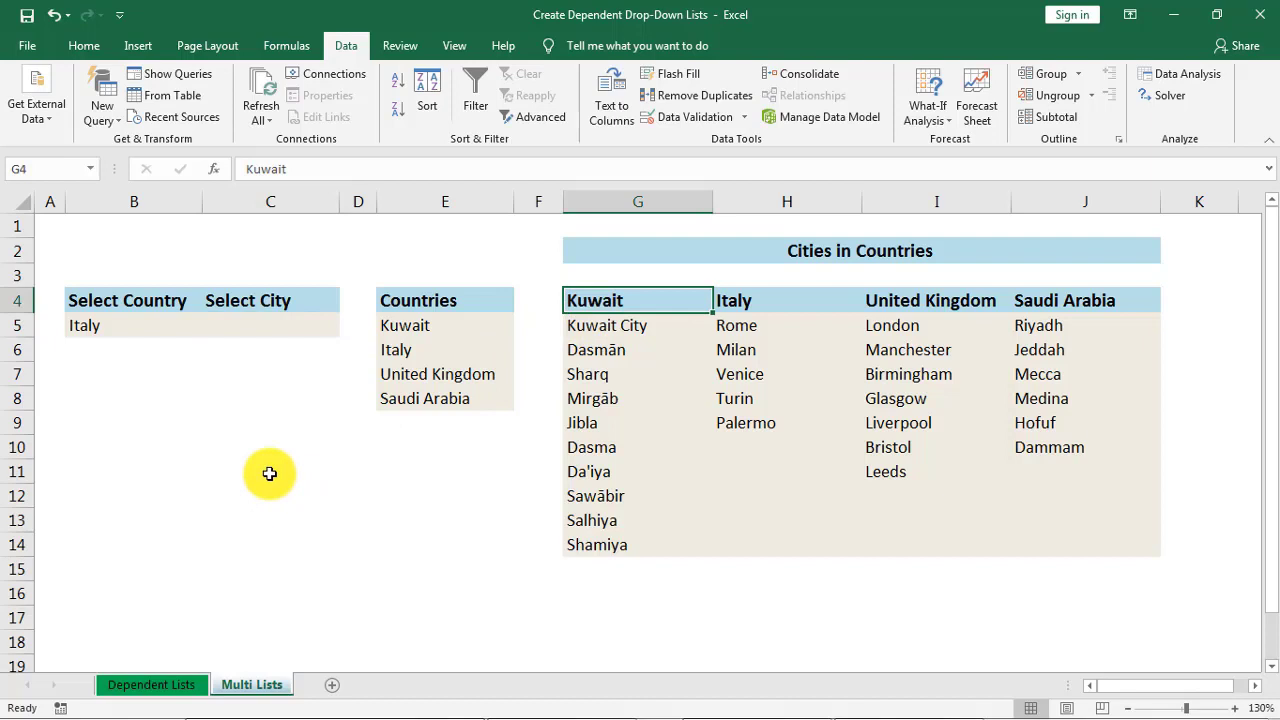
key(ctrl+shift+Down)
key(ctrl+shift+Right)
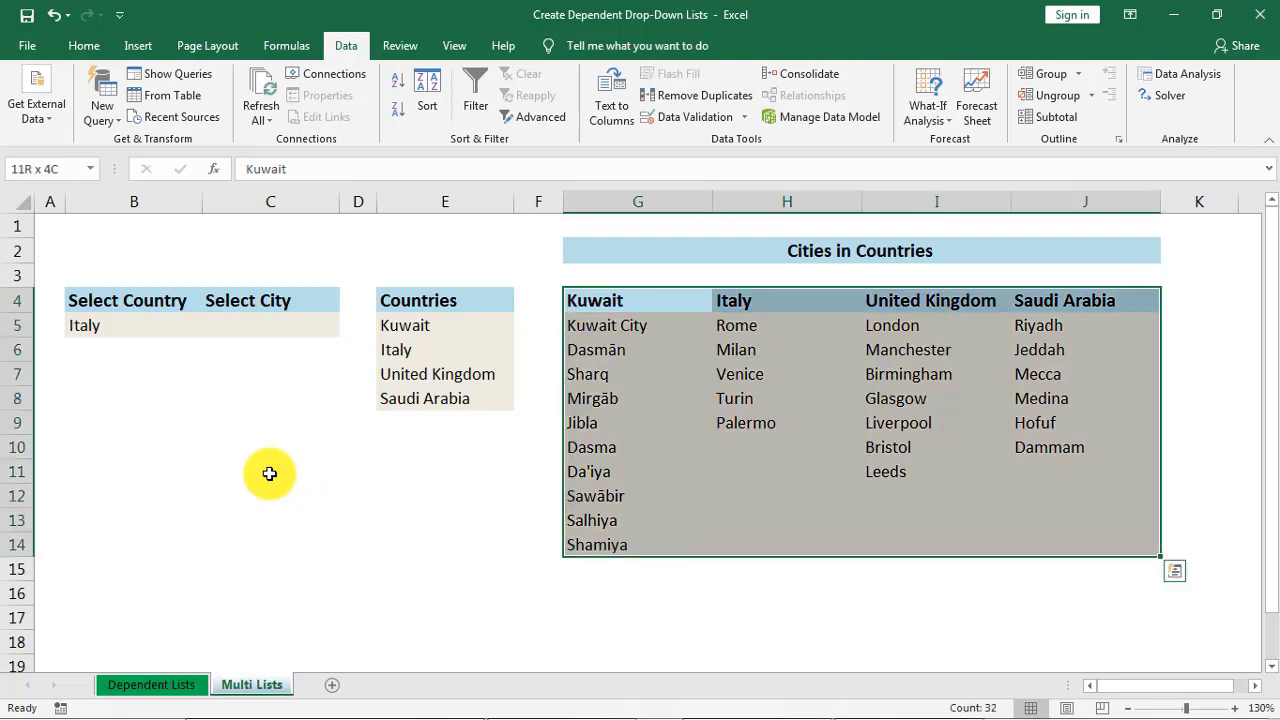
- Select the blank cells in the city columns with Go To Special > Blanks
click(100, 44)
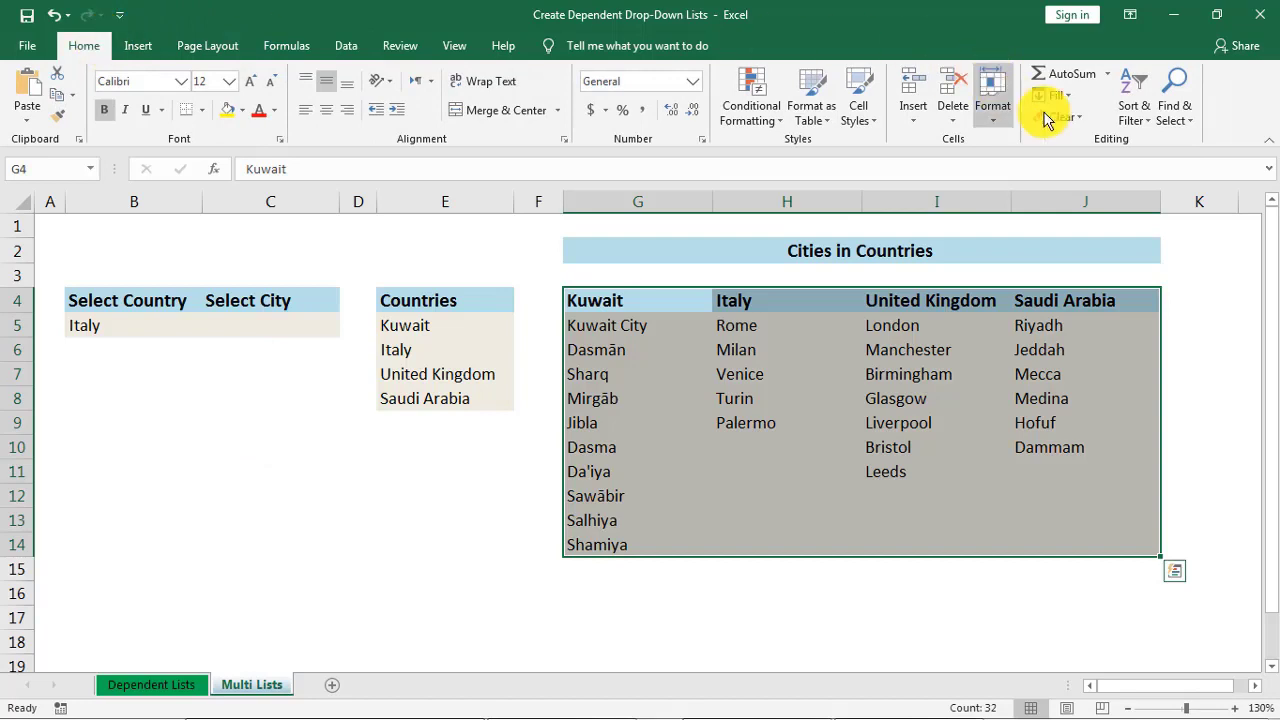
click(1187, 122)
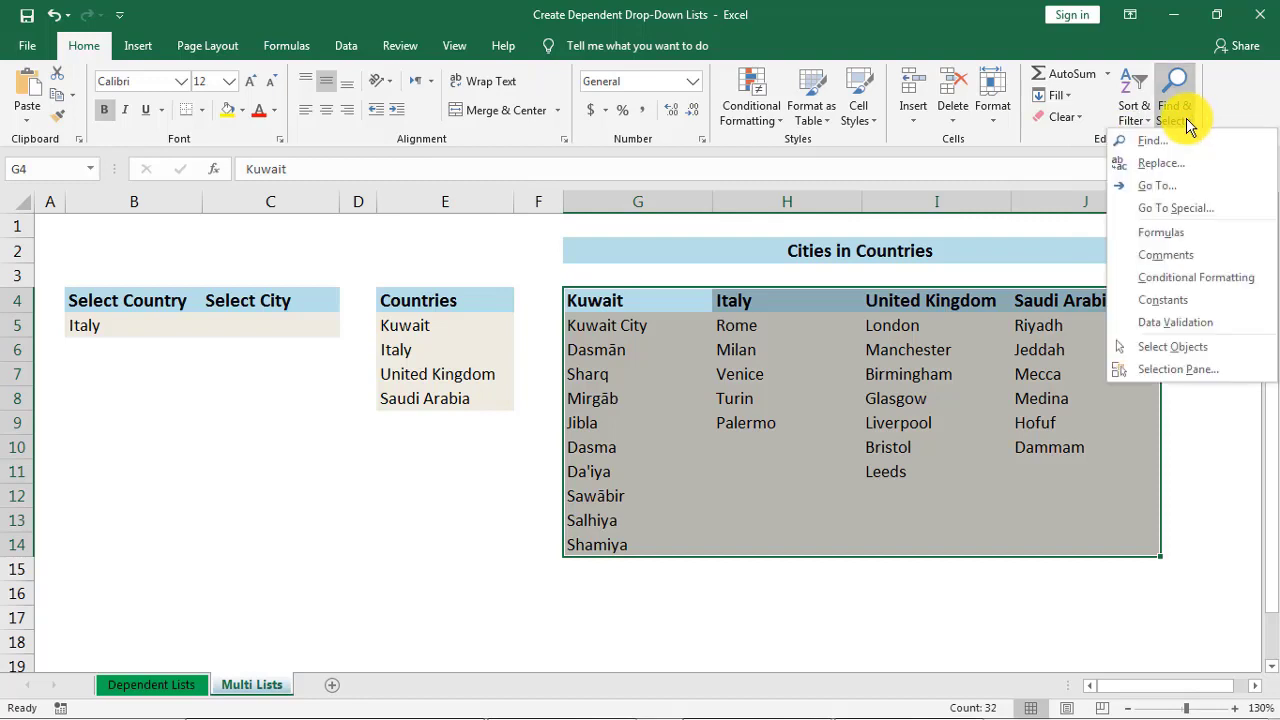
click(1177, 208)
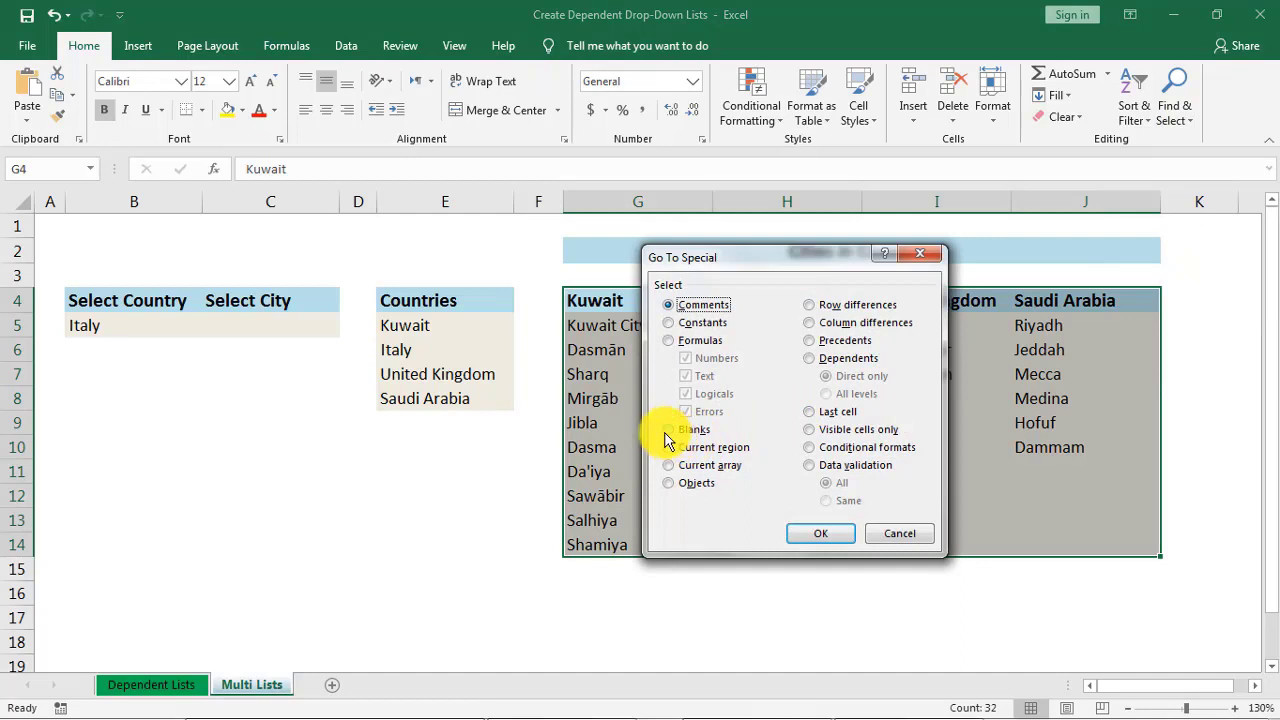
click(668, 430)
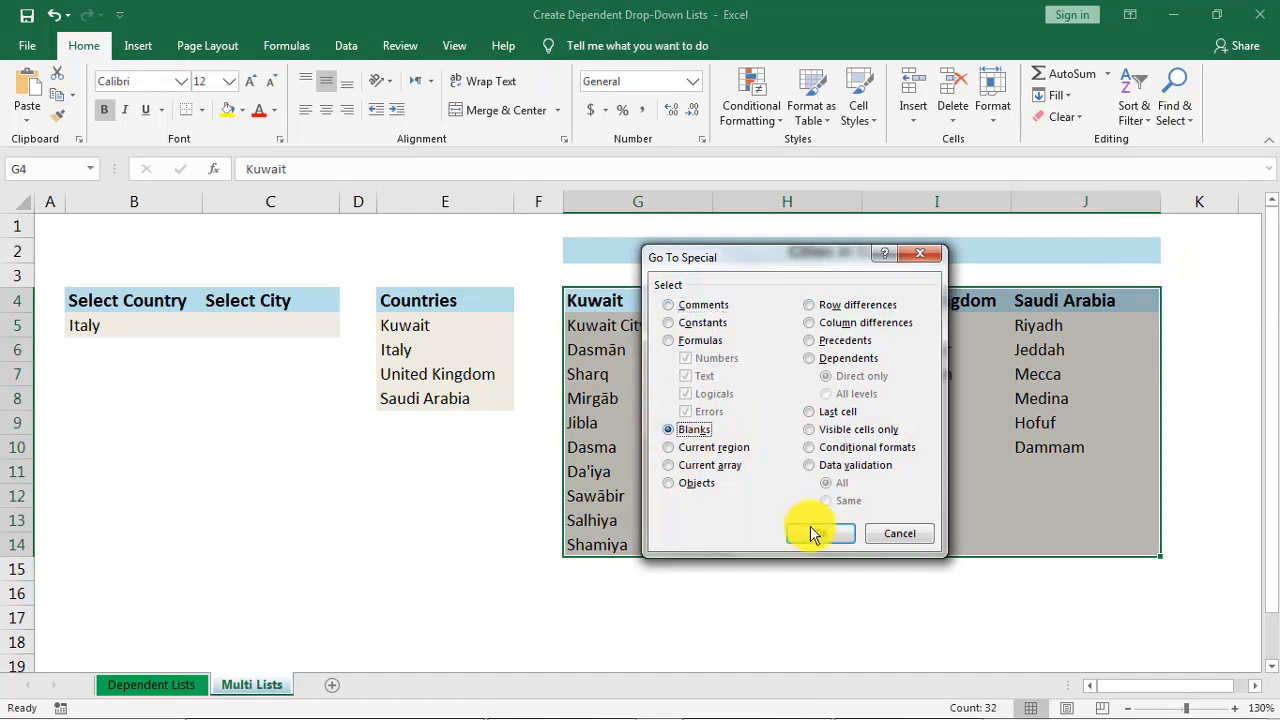
click(812, 537)
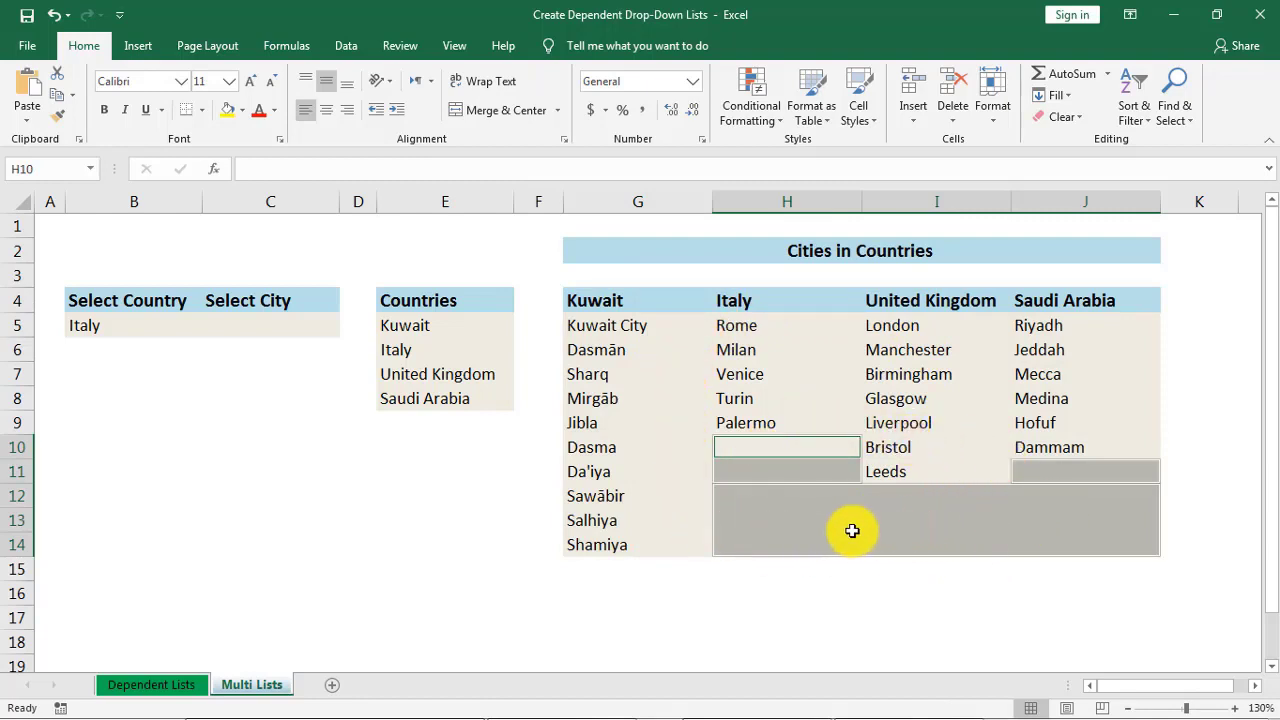
- Delete the selected blank cells, shifting cells up
right_click(778, 509)
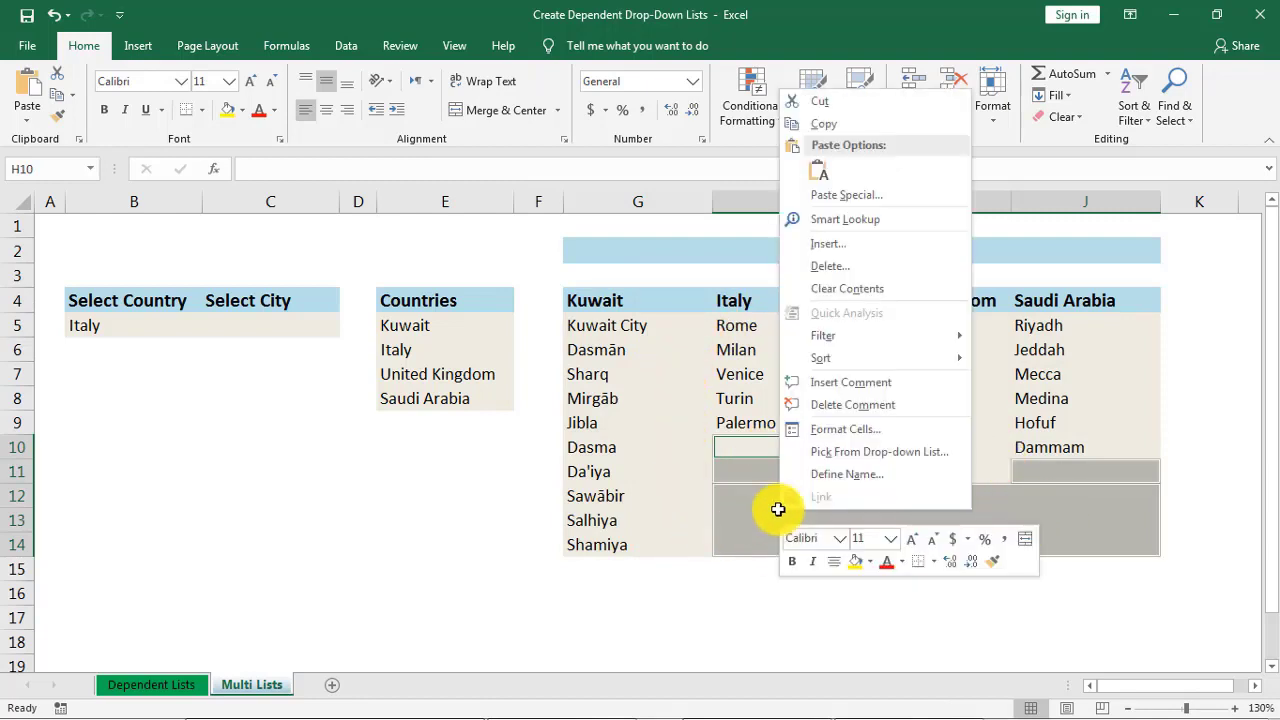
click(828, 266)
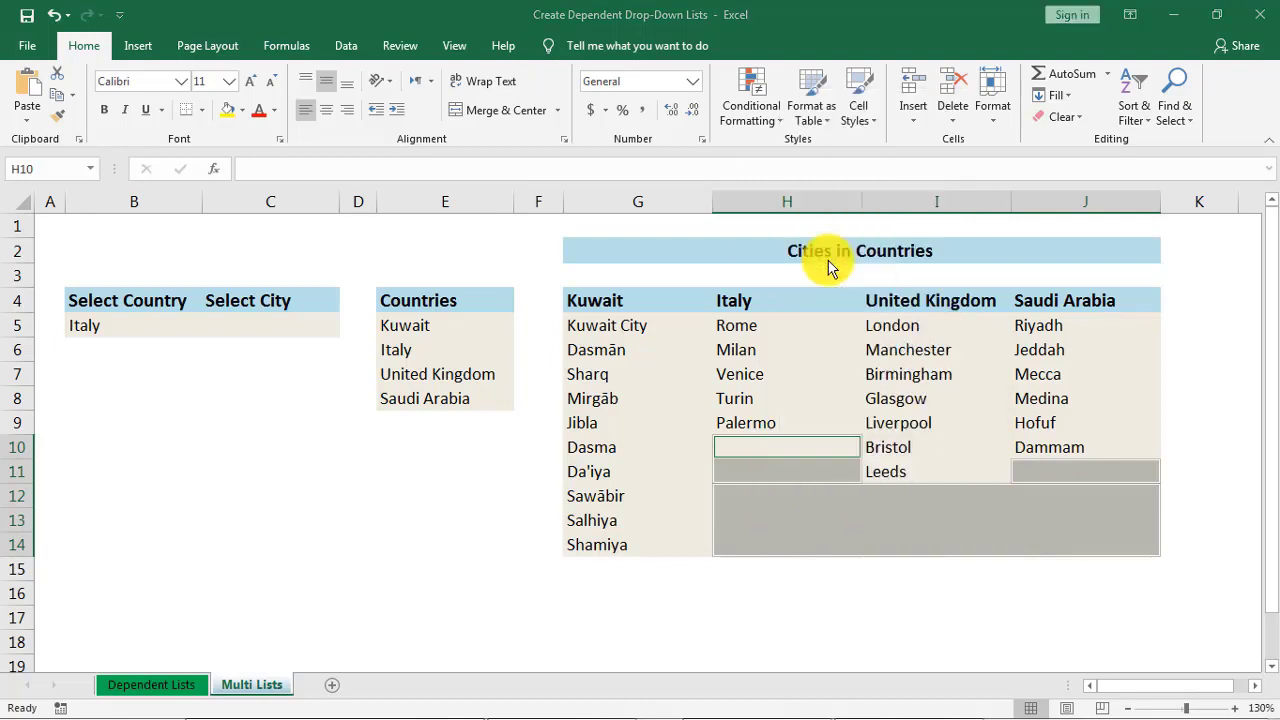
click(790, 245)
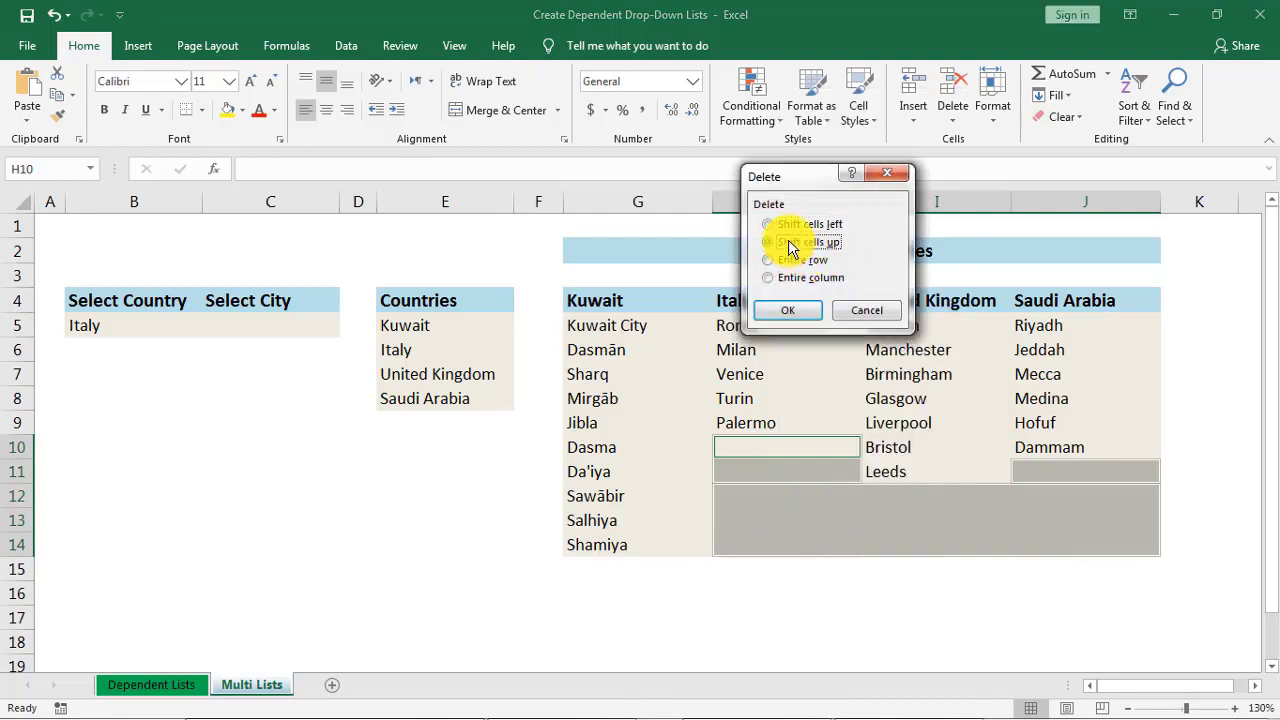
click(788, 310)
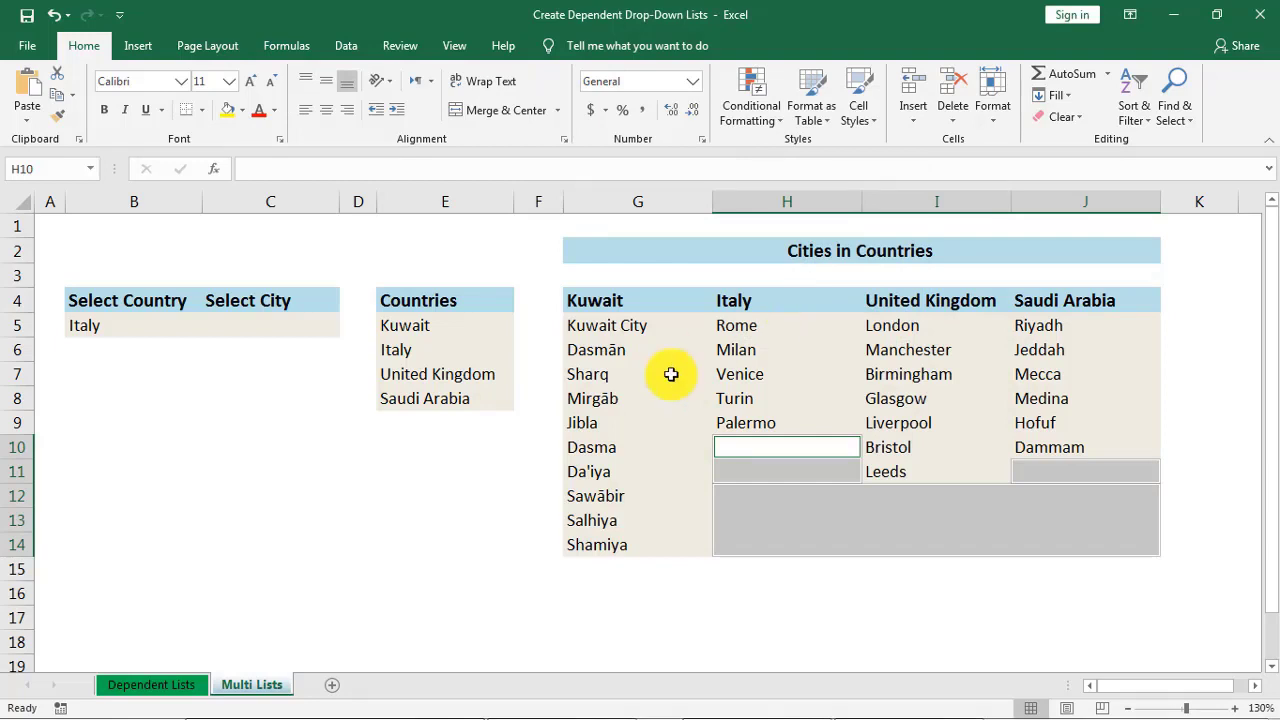
click(253, 328)
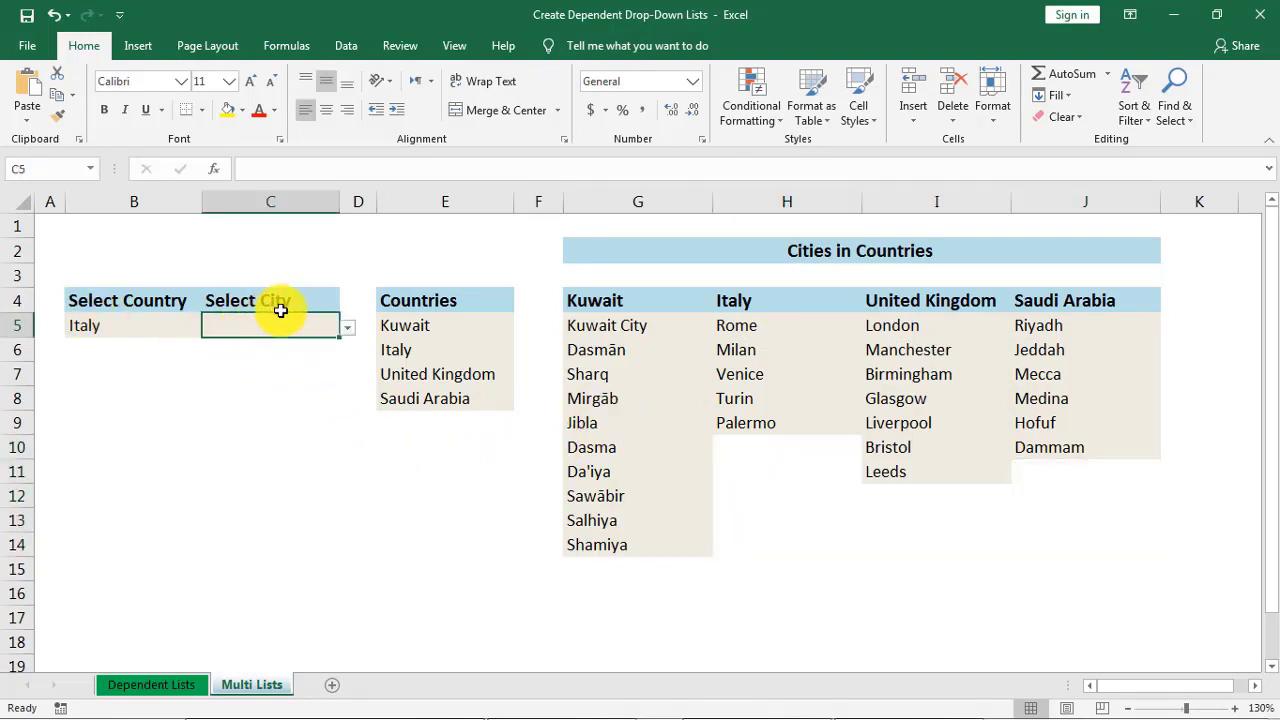
click(348, 327)
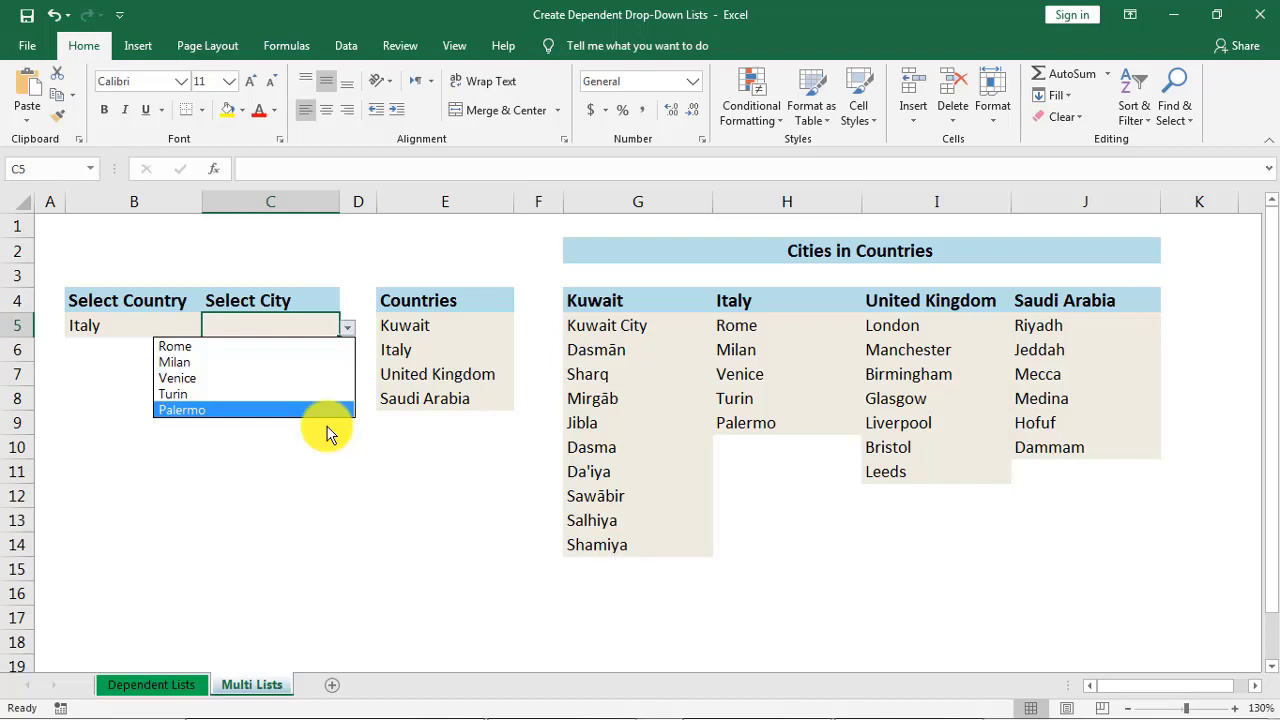
key(Escape)
click(137, 331)
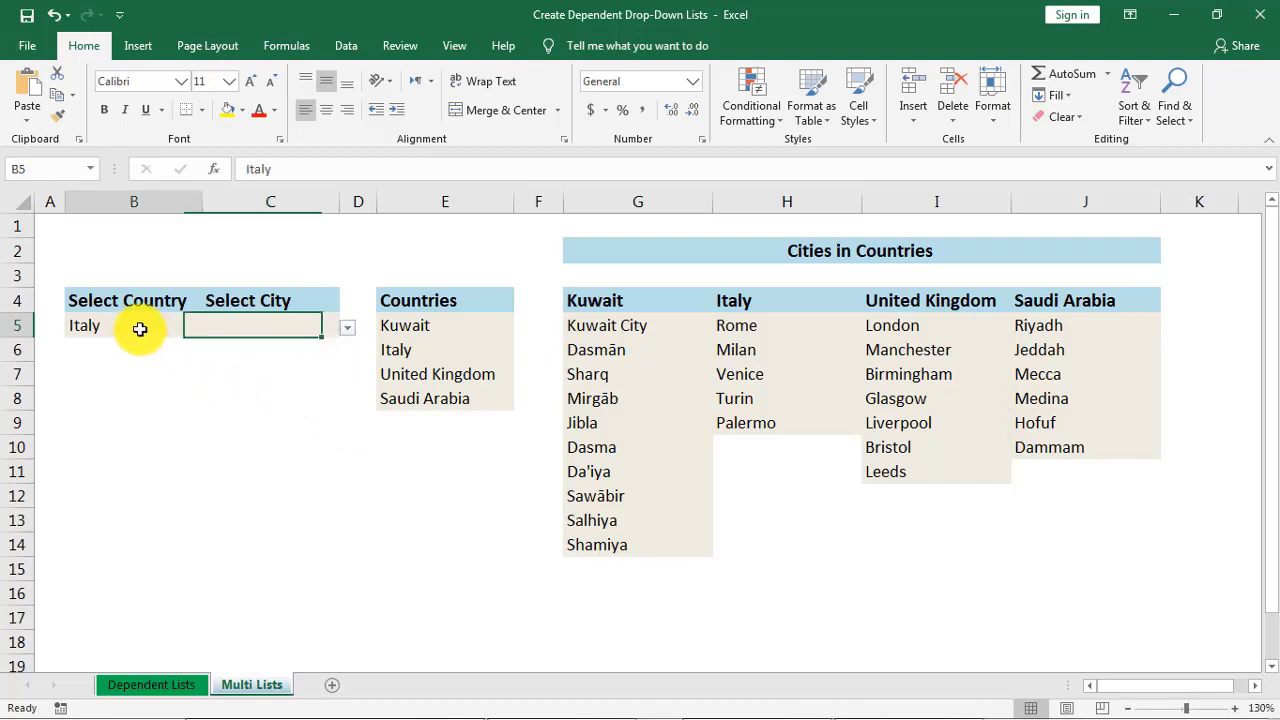
click(209, 330)
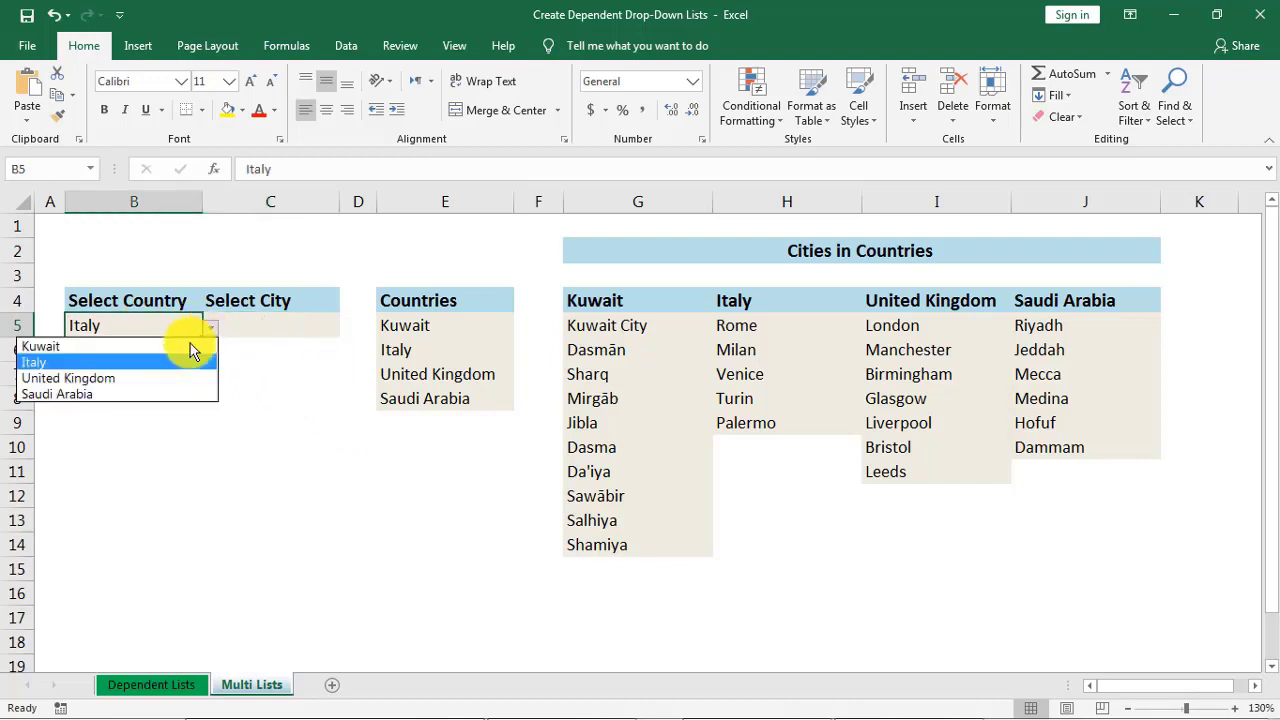
click(110, 380)
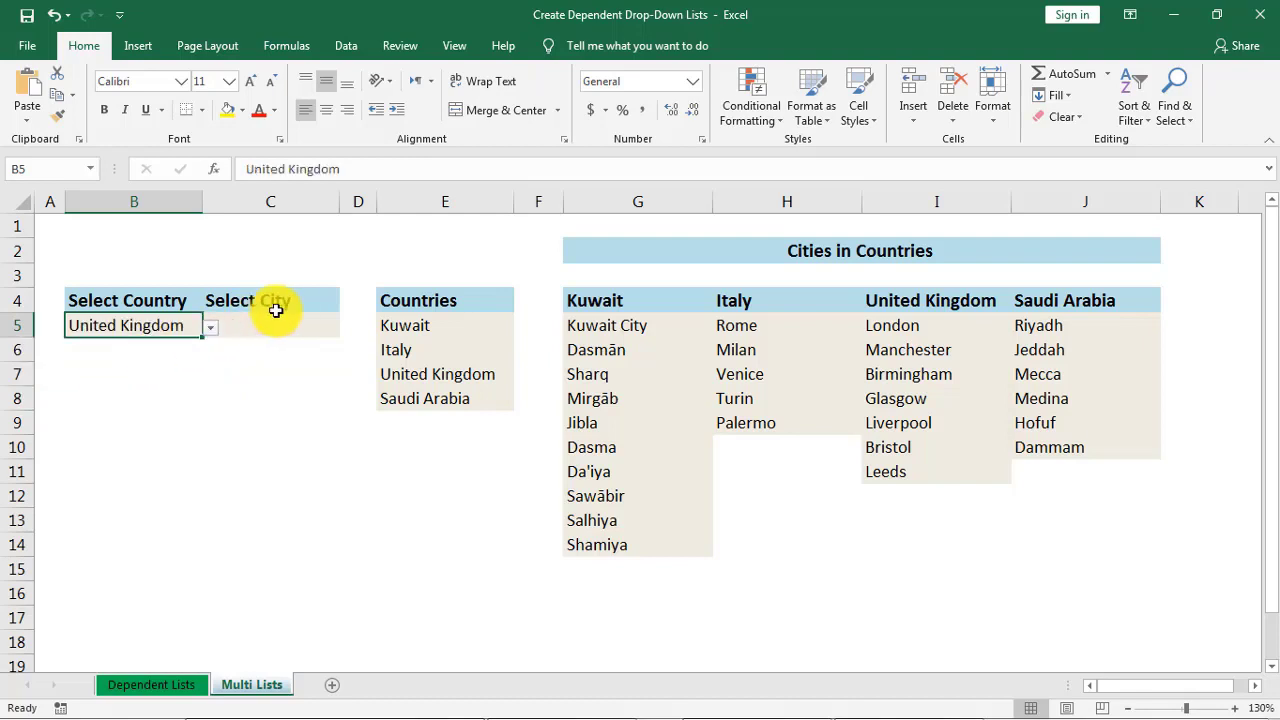
click(307, 326)
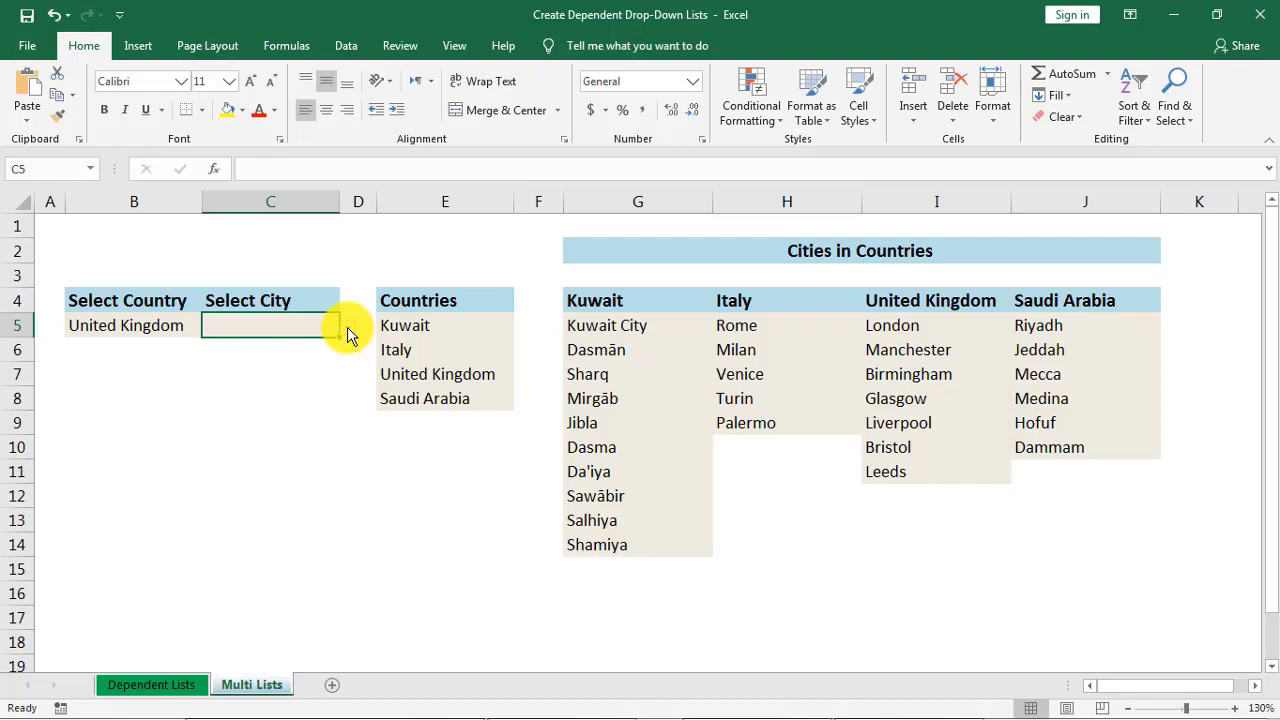
click(157, 326)
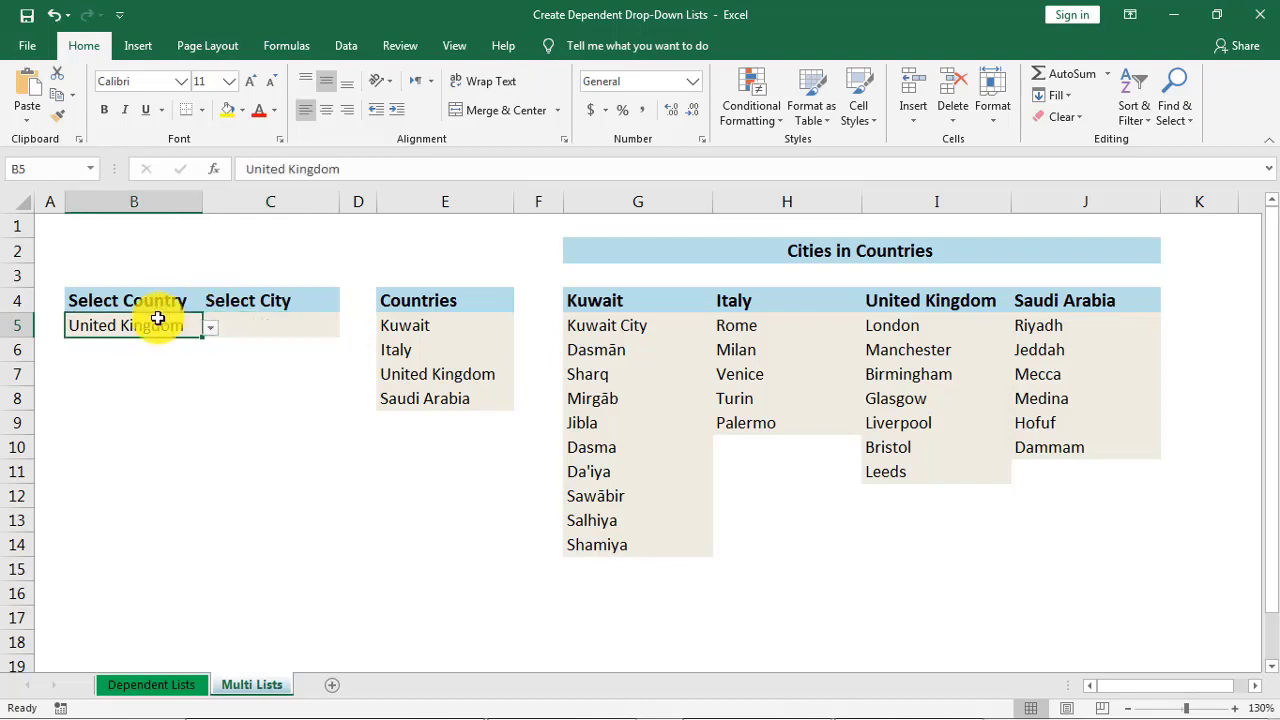
click(210, 328)
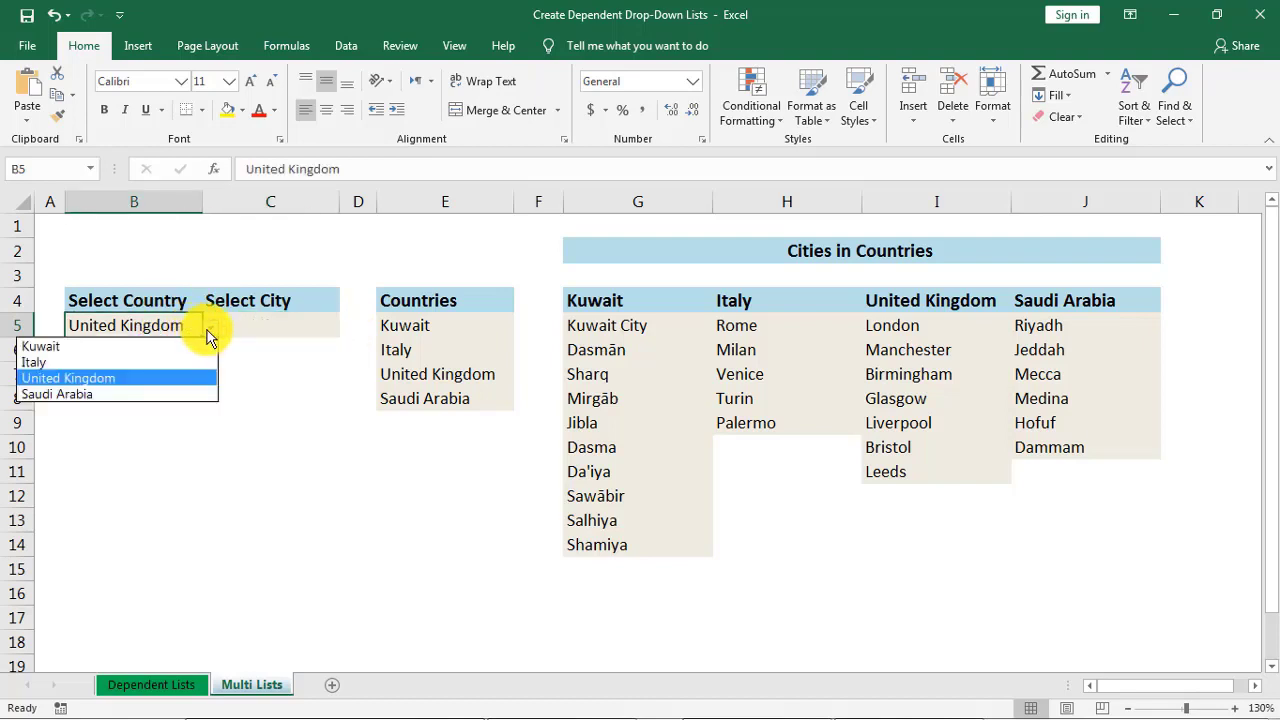
click(98, 394)
click(271, 334)
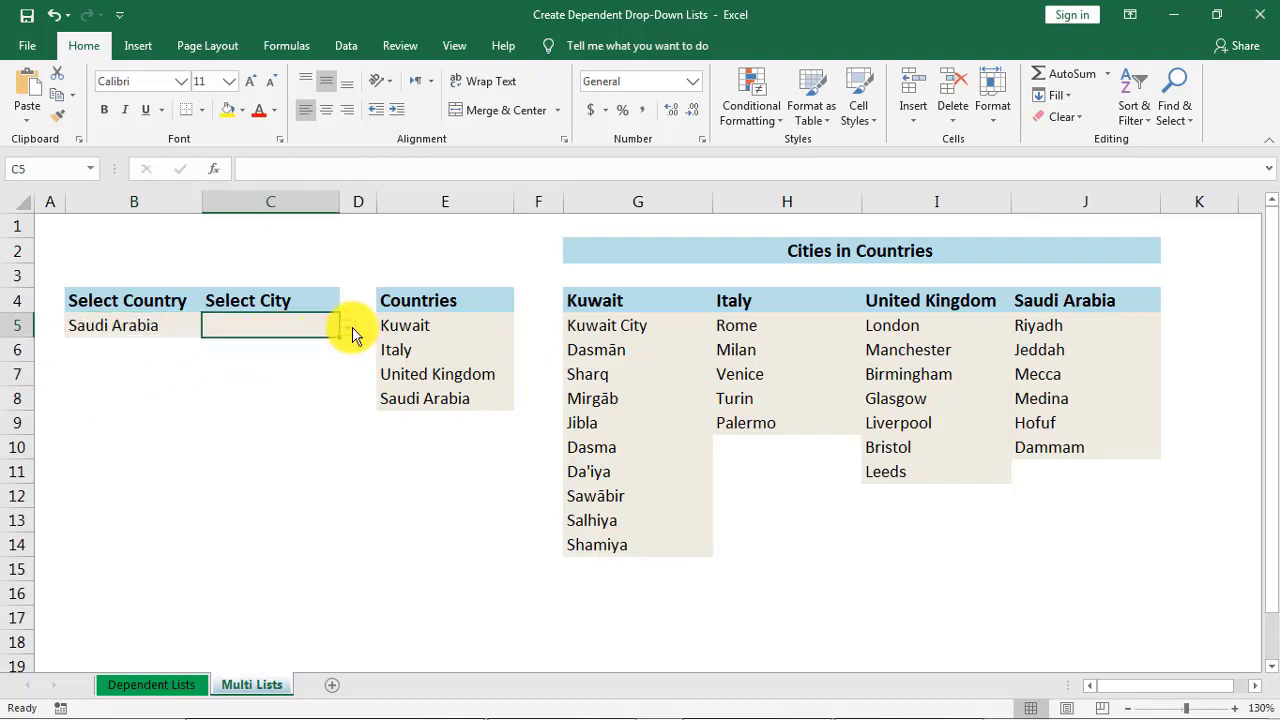
click(182, 326)
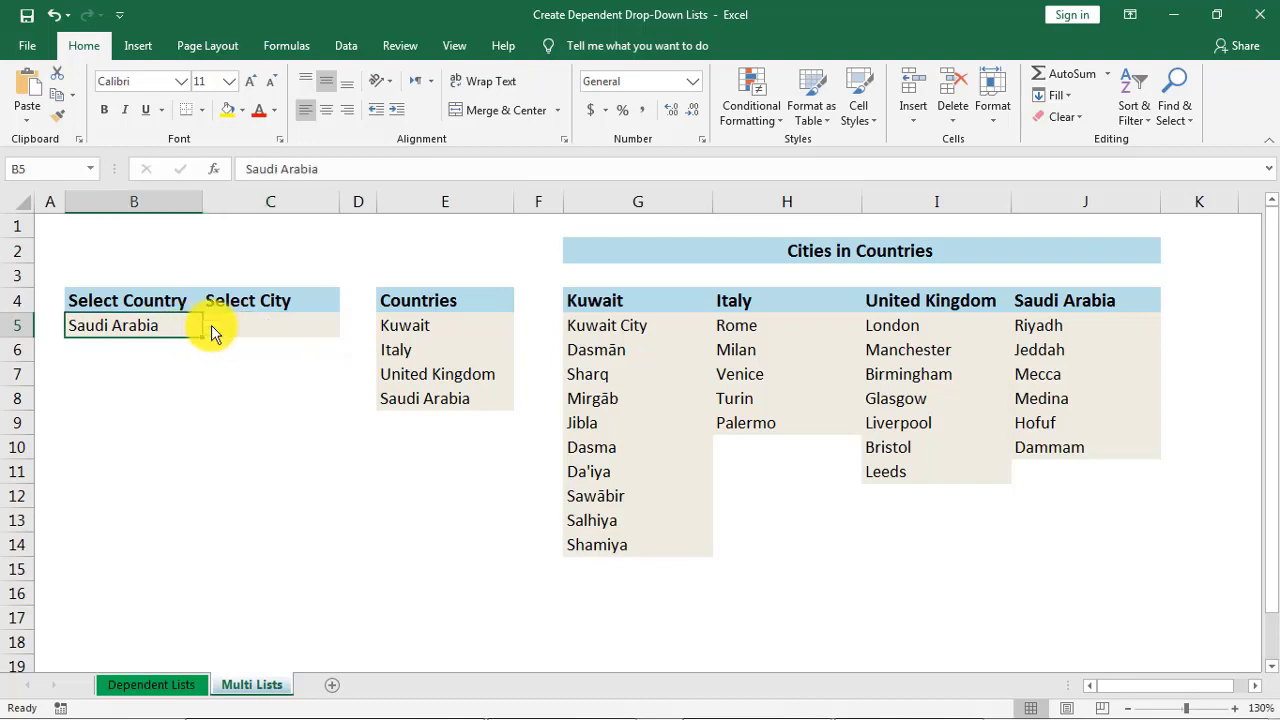
click(213, 327)
click(116, 375)
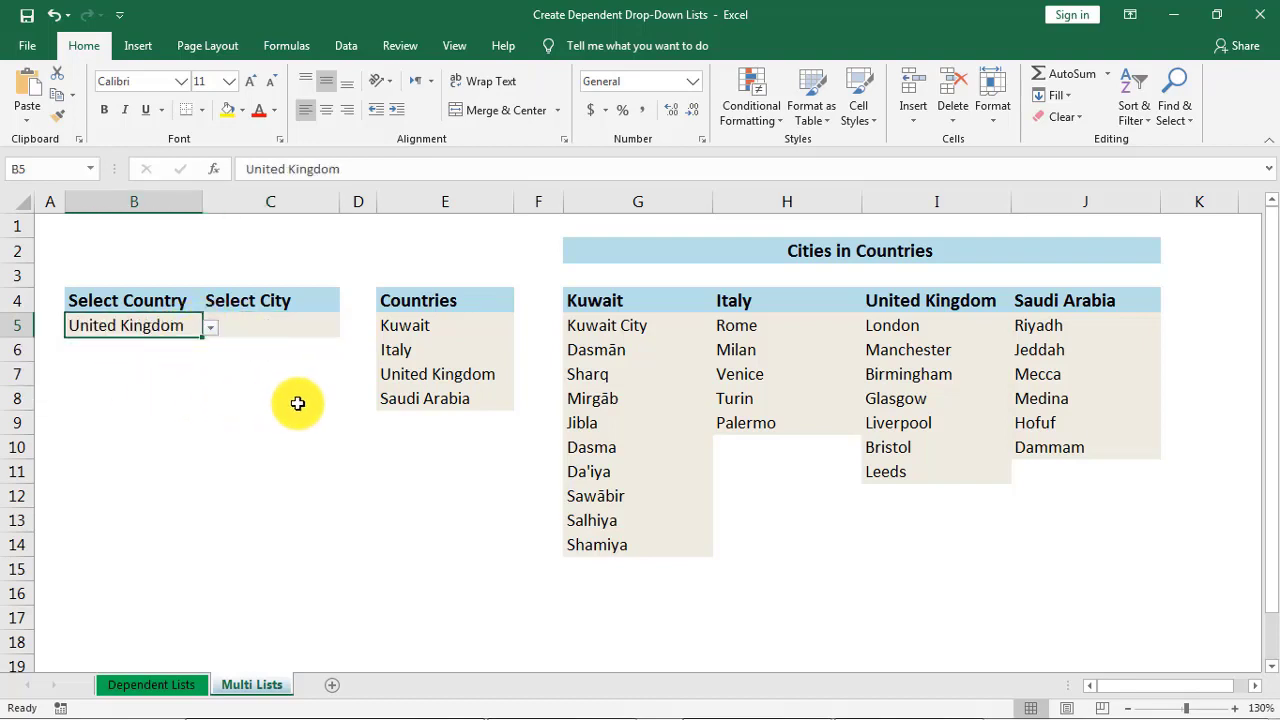
click(290, 46)
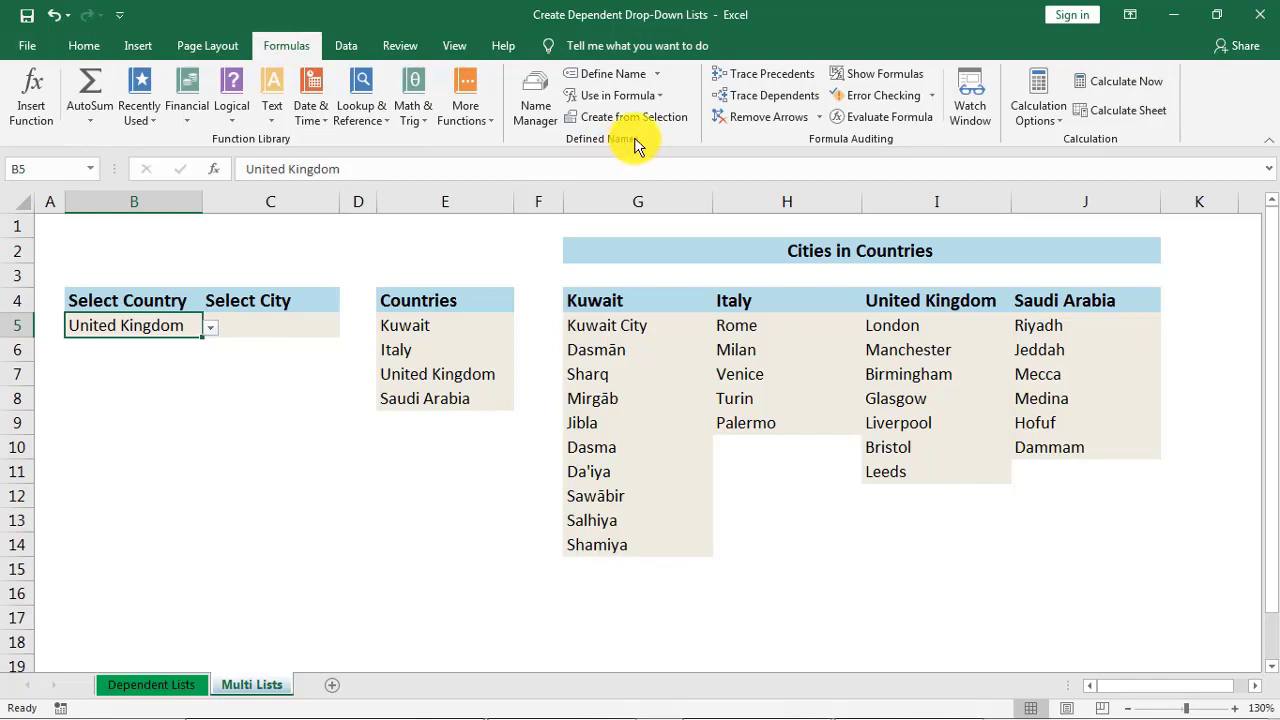
click(544, 120)
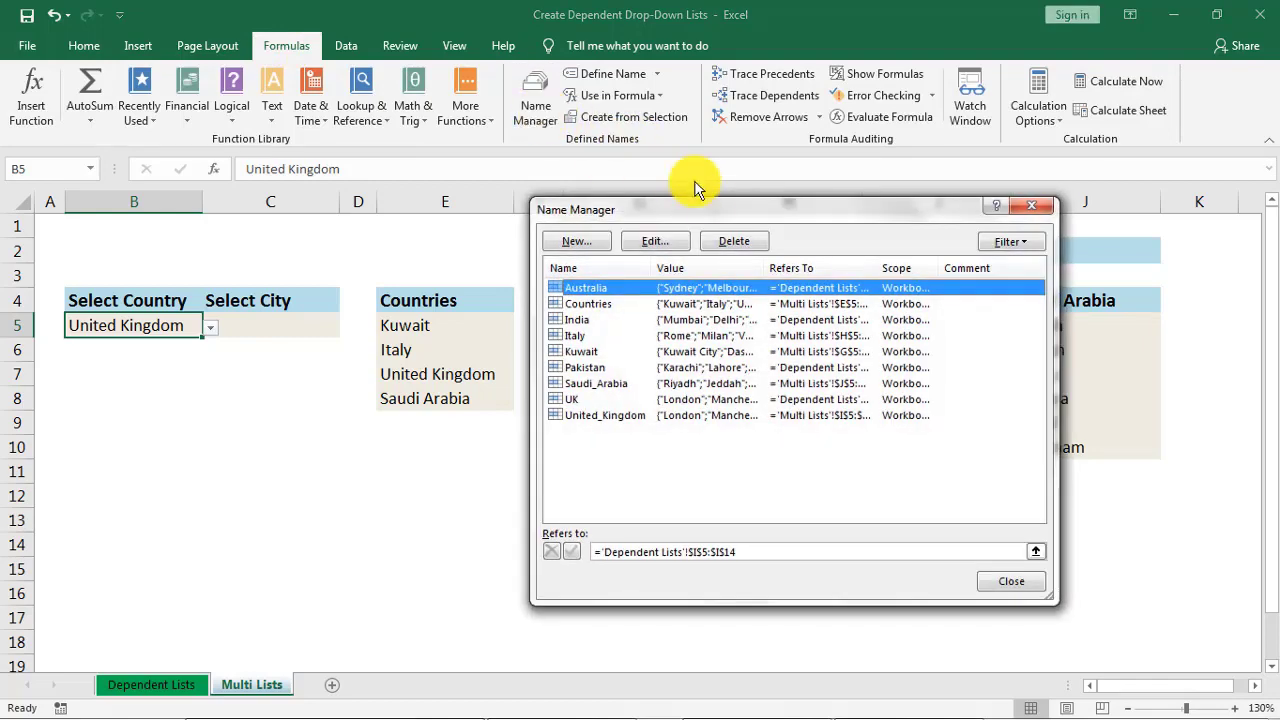
drag(714, 209, 335, 356)
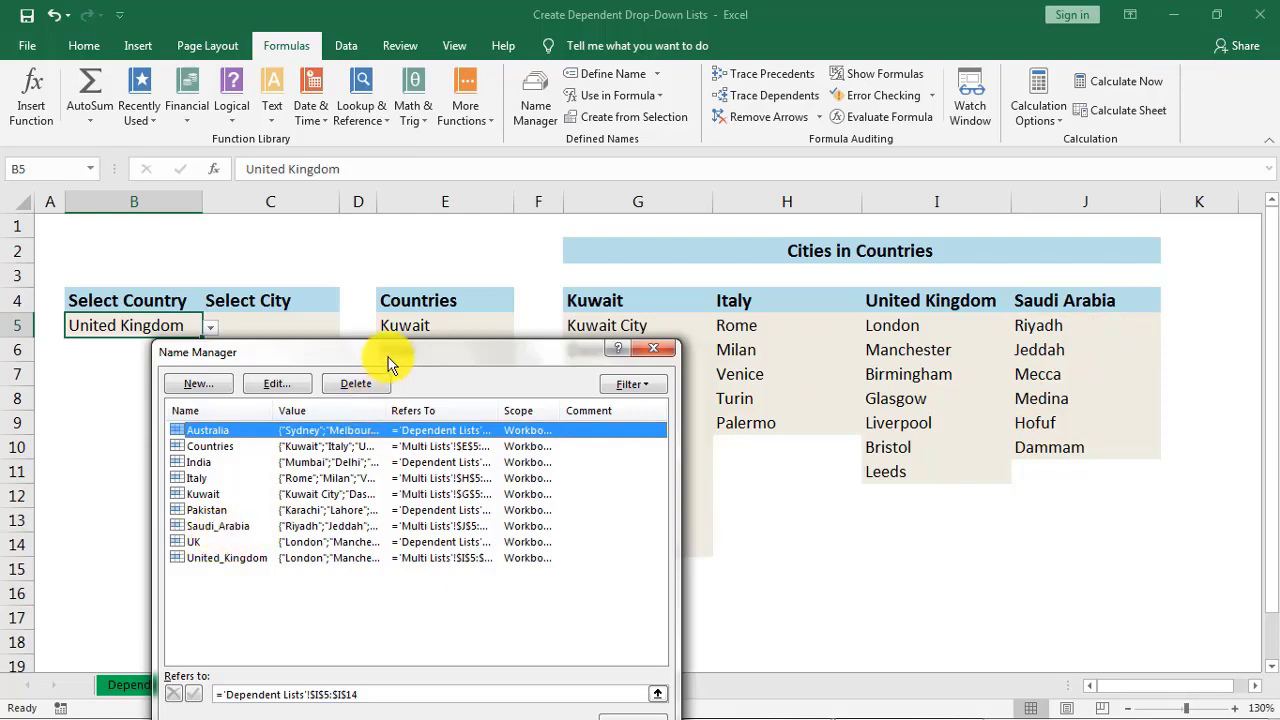
drag(392, 352, 660, 196)
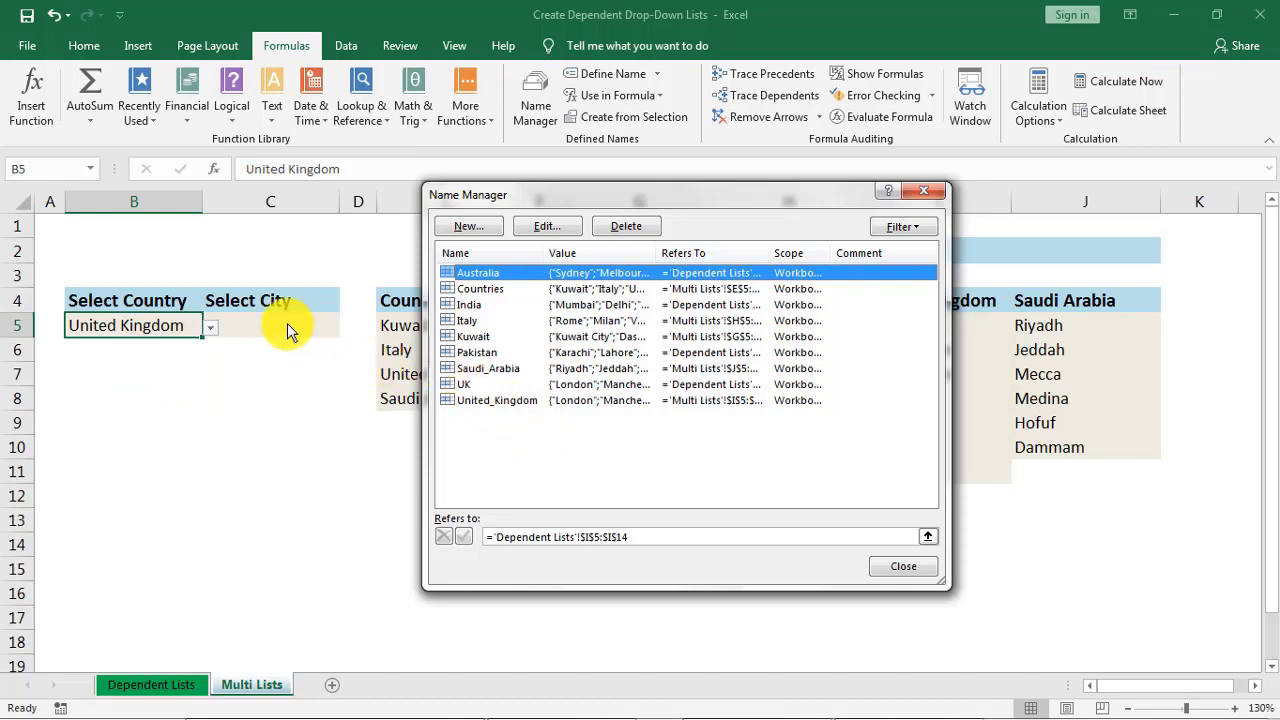
click(918, 568)
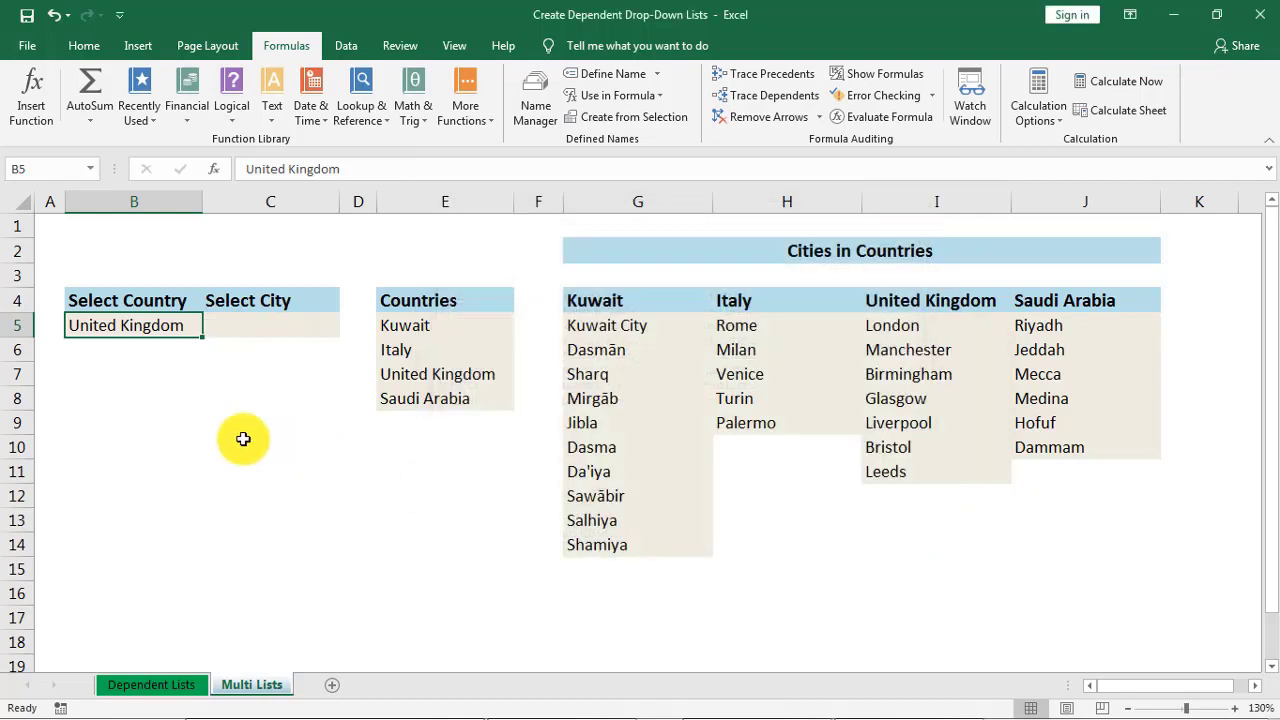
- Review the B5 country choices and select the Countries list in column E
key(alt+a)
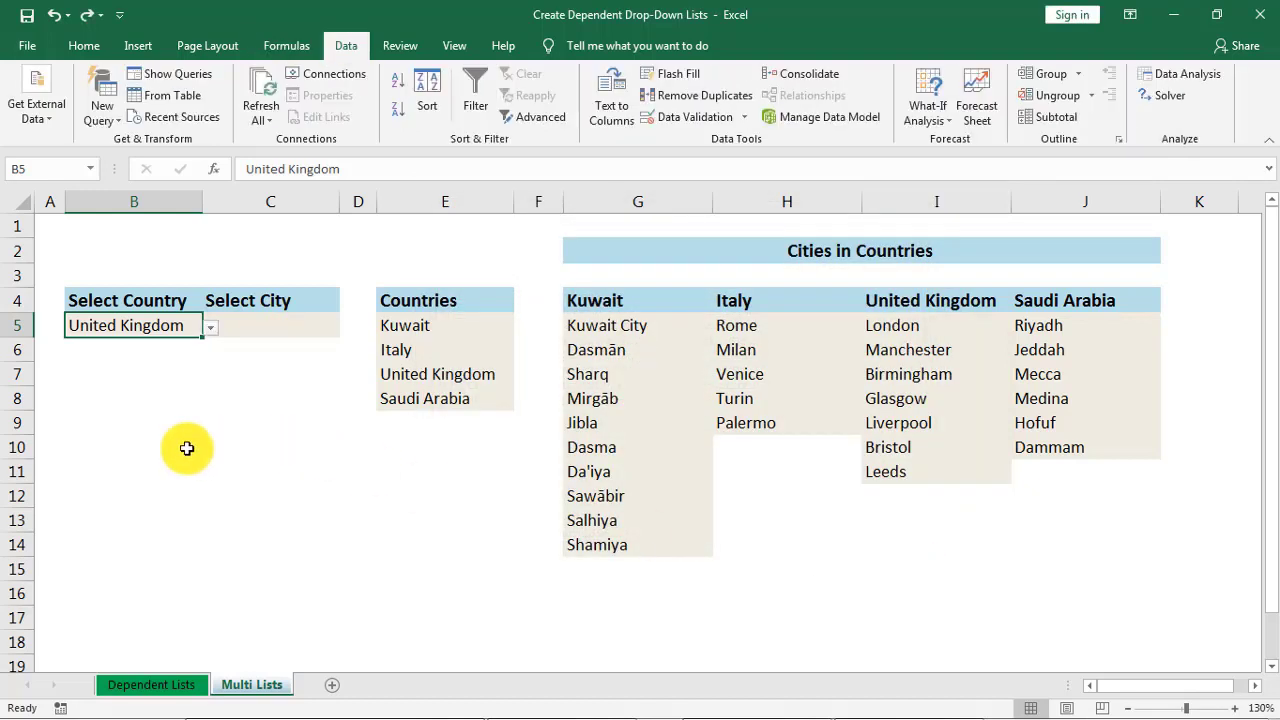
click(210, 330)
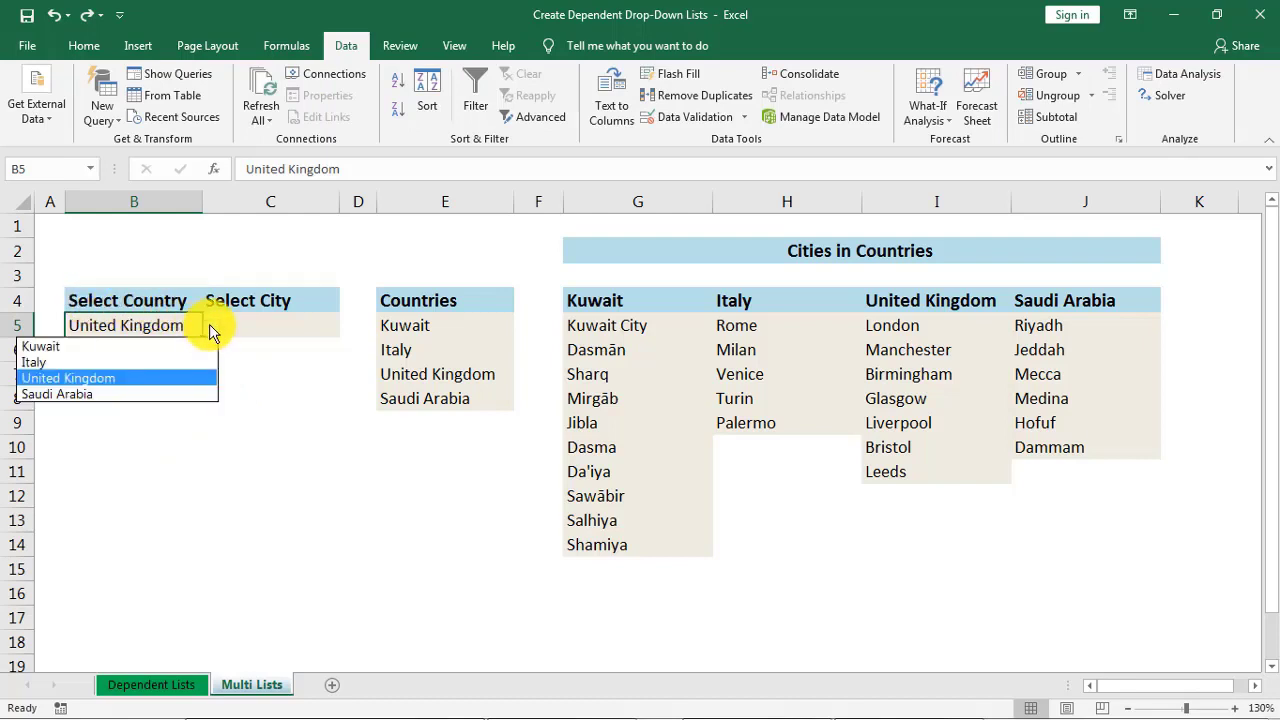
click(210, 330)
click(435, 337)
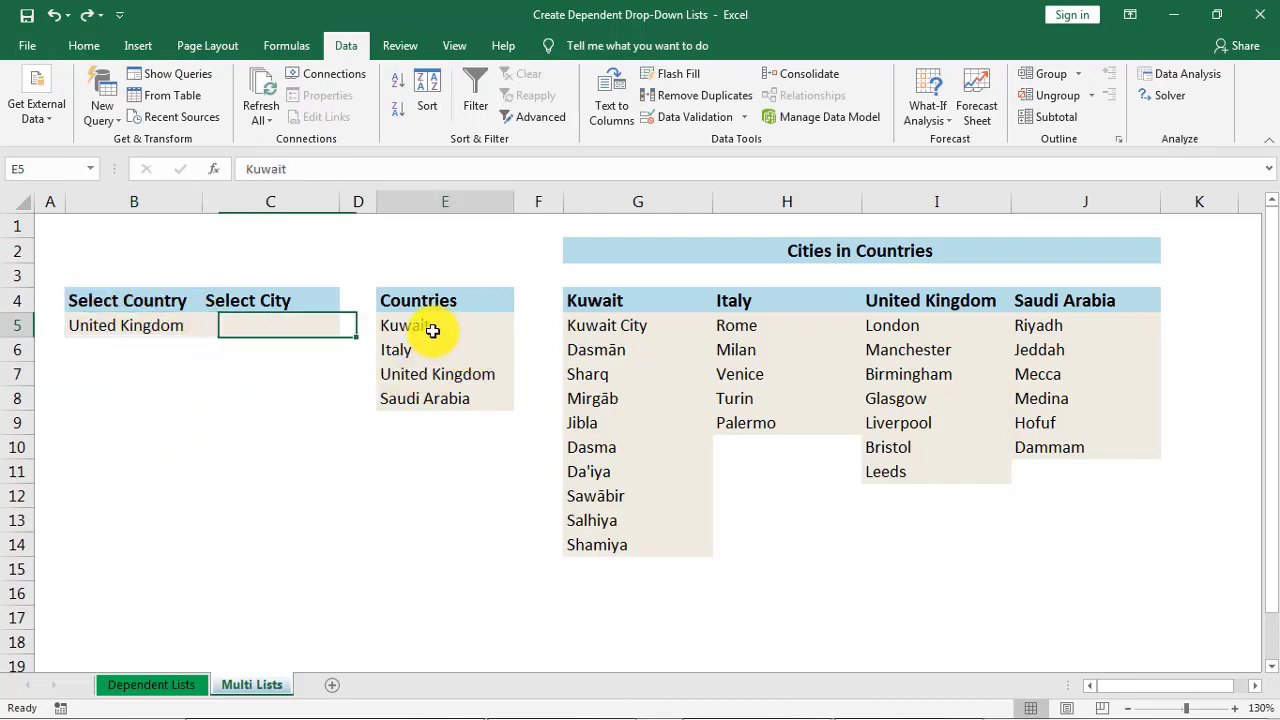
key(shift+Down)
key(shift+Down)
key(shift+Down)
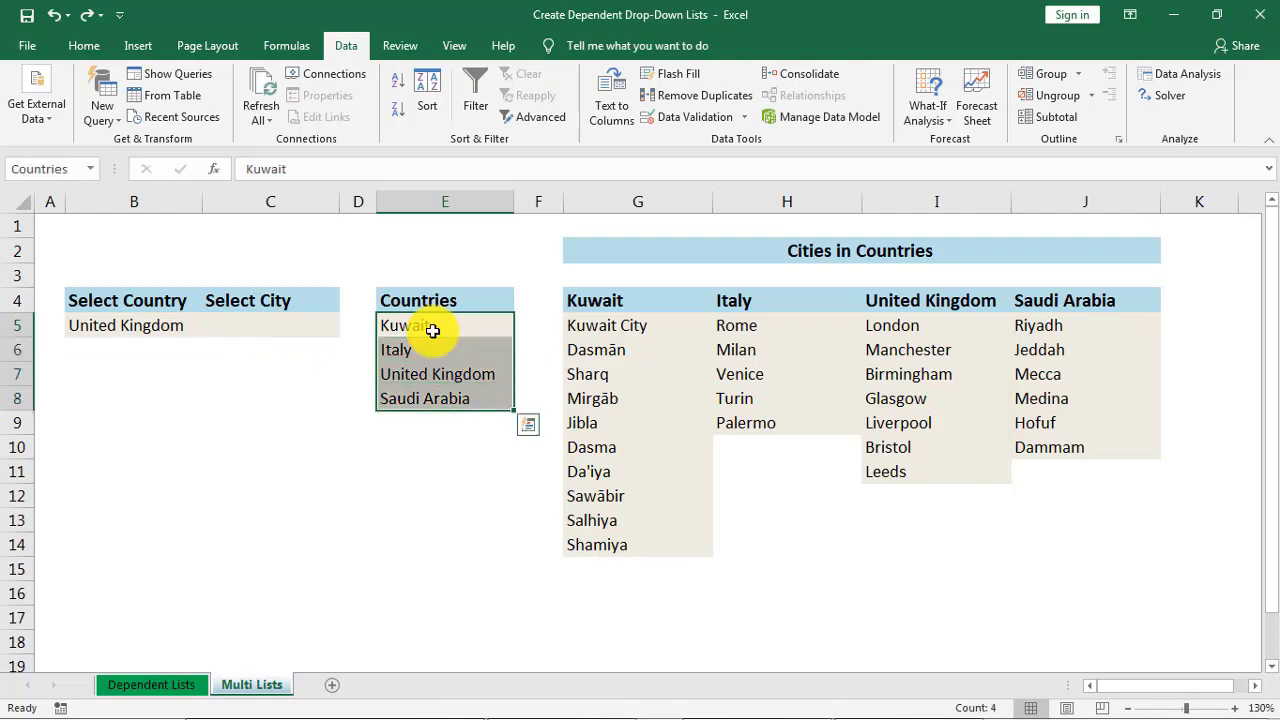
- Edit E7 so it reads United_Kingdom, with an underscore replacing the space
click(433, 376)
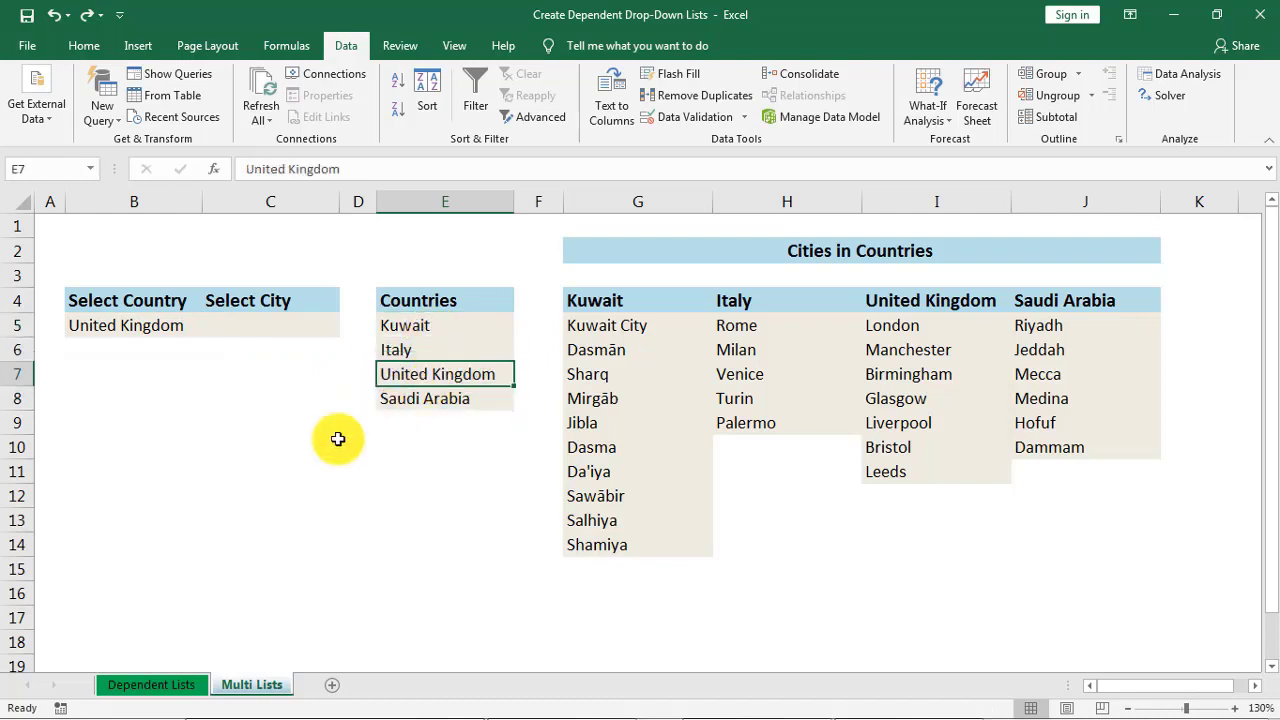
key(F2)
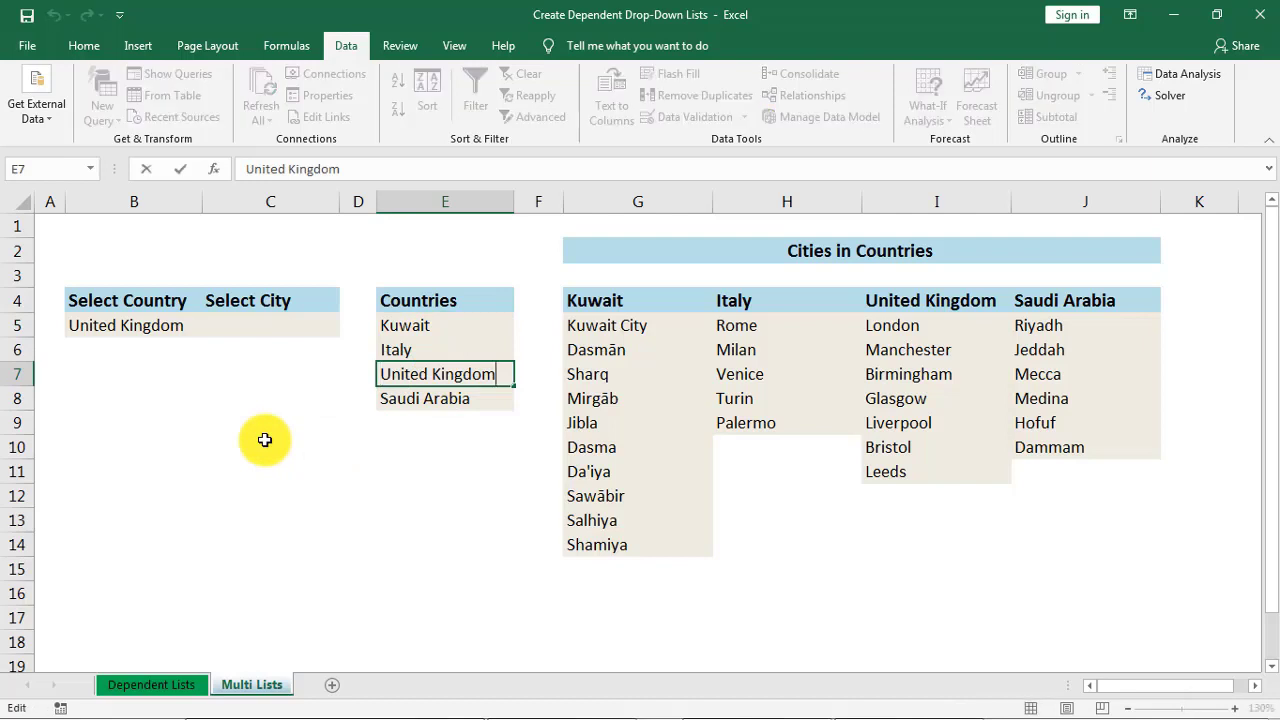
key(Left)
key(Left)
key(Left)
key(Left)
key(BackSpace)
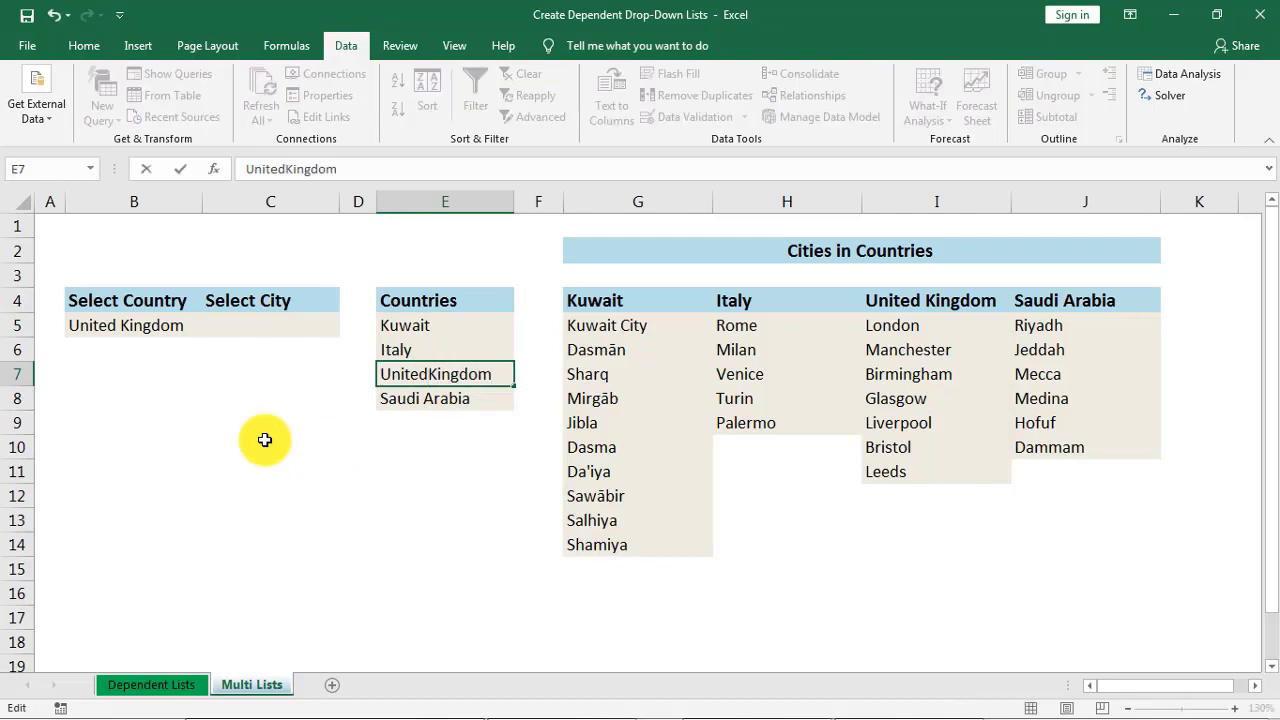
text(_)
key(Return)
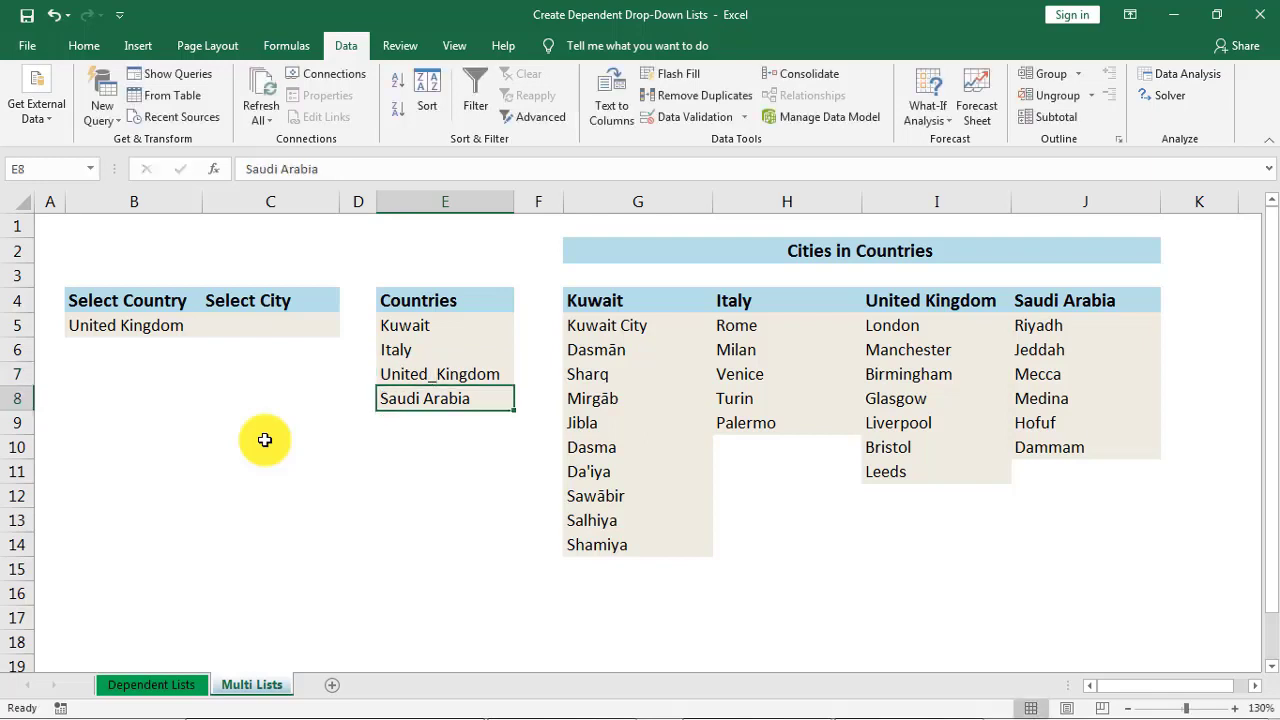
- Pick United_Kingdom in B5 and Manchester in C5, then undo back to United Kingdom
click(168, 325)
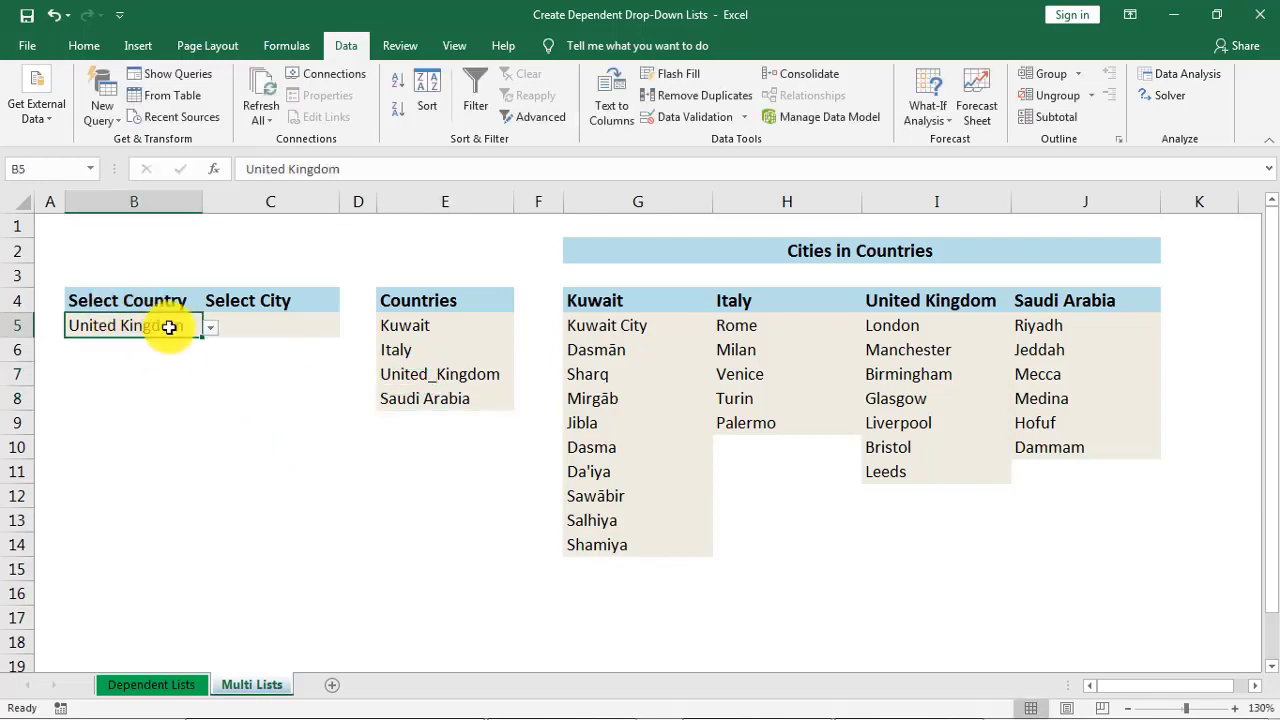
click(211, 333)
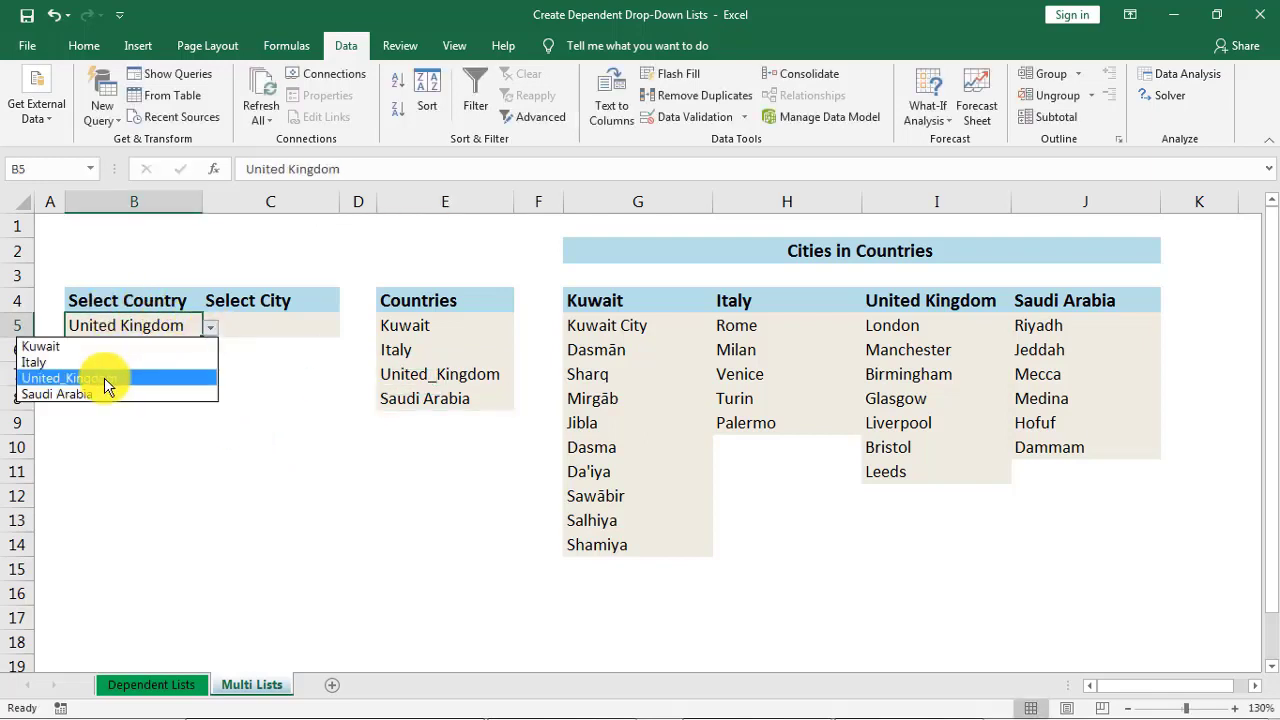
click(104, 377)
click(249, 320)
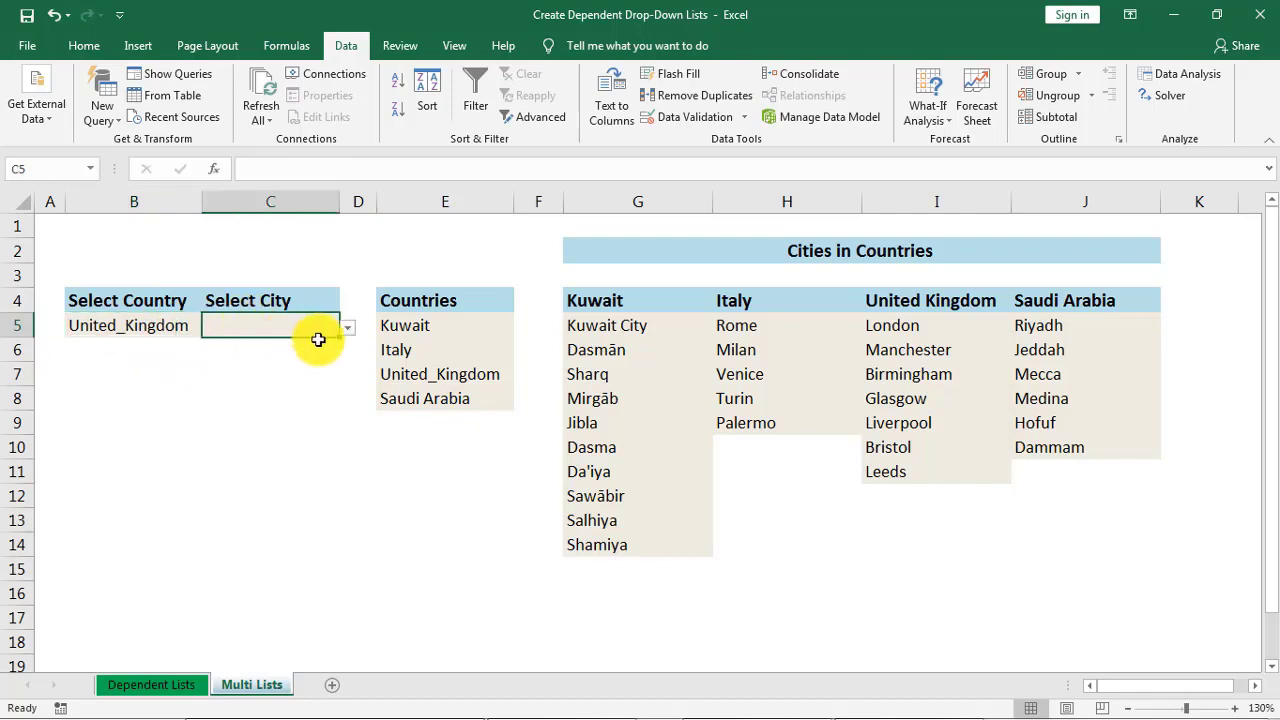
click(350, 333)
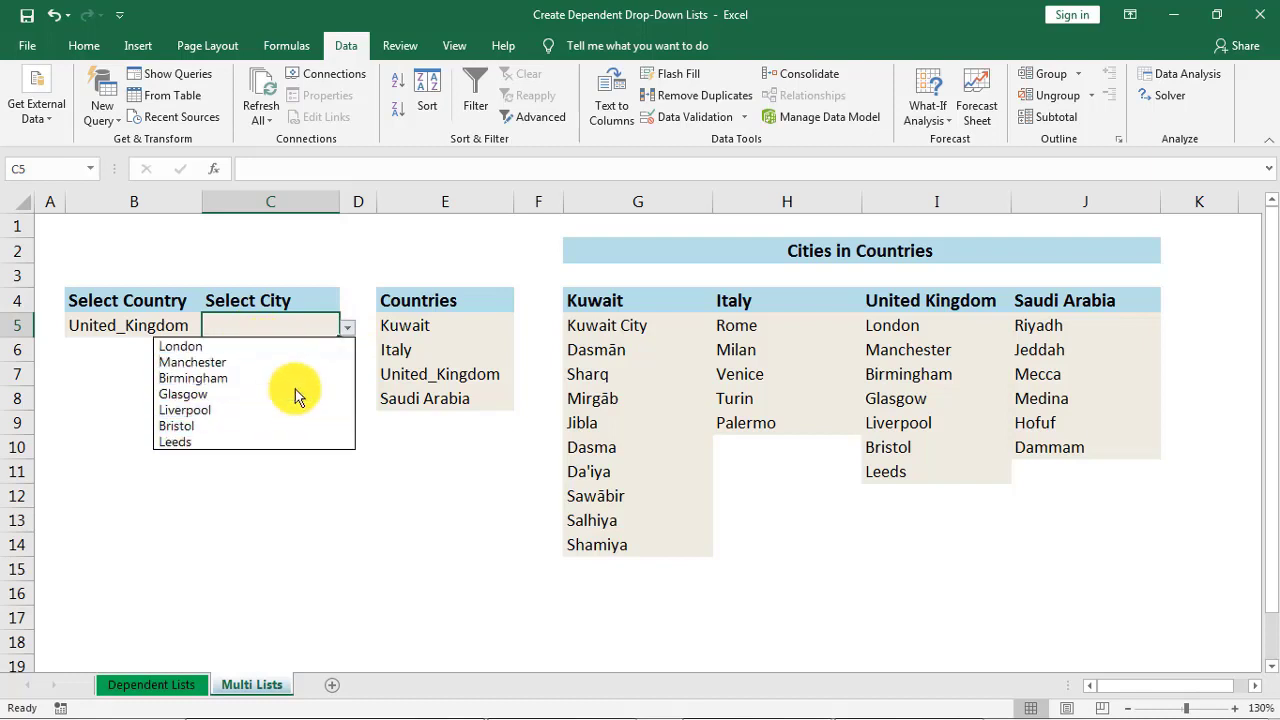
click(274, 363)
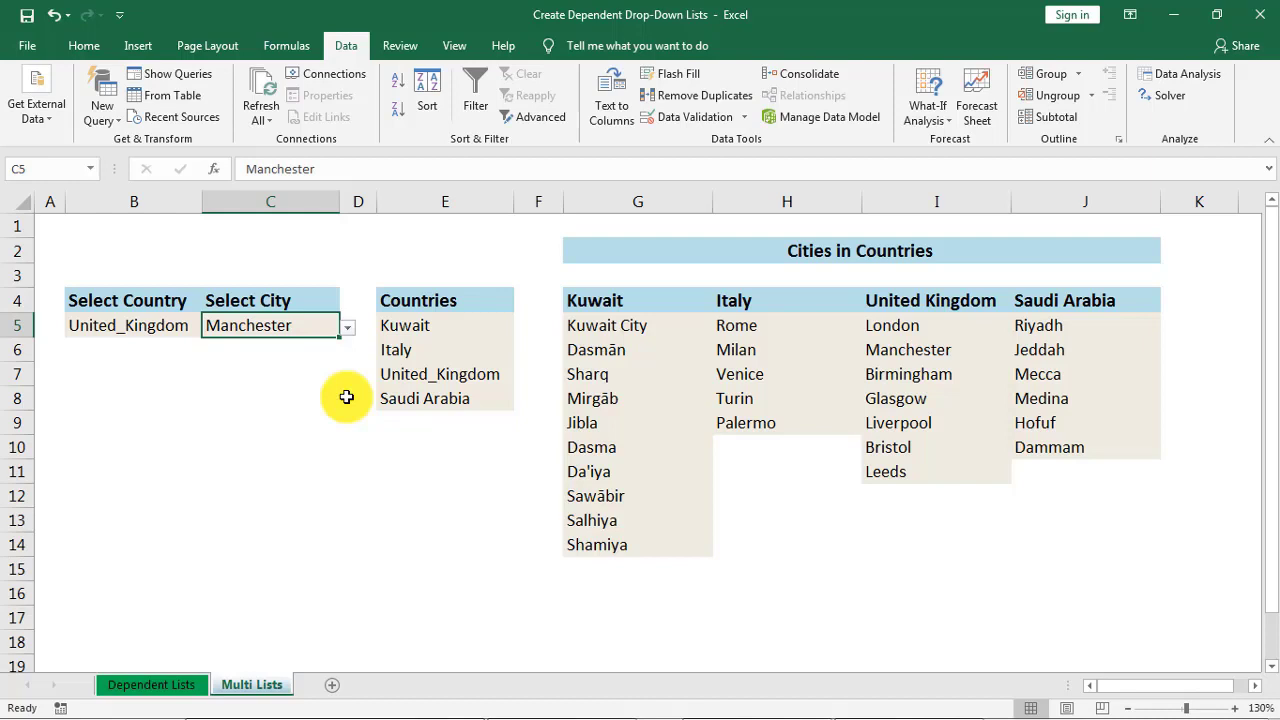
key(Delete)
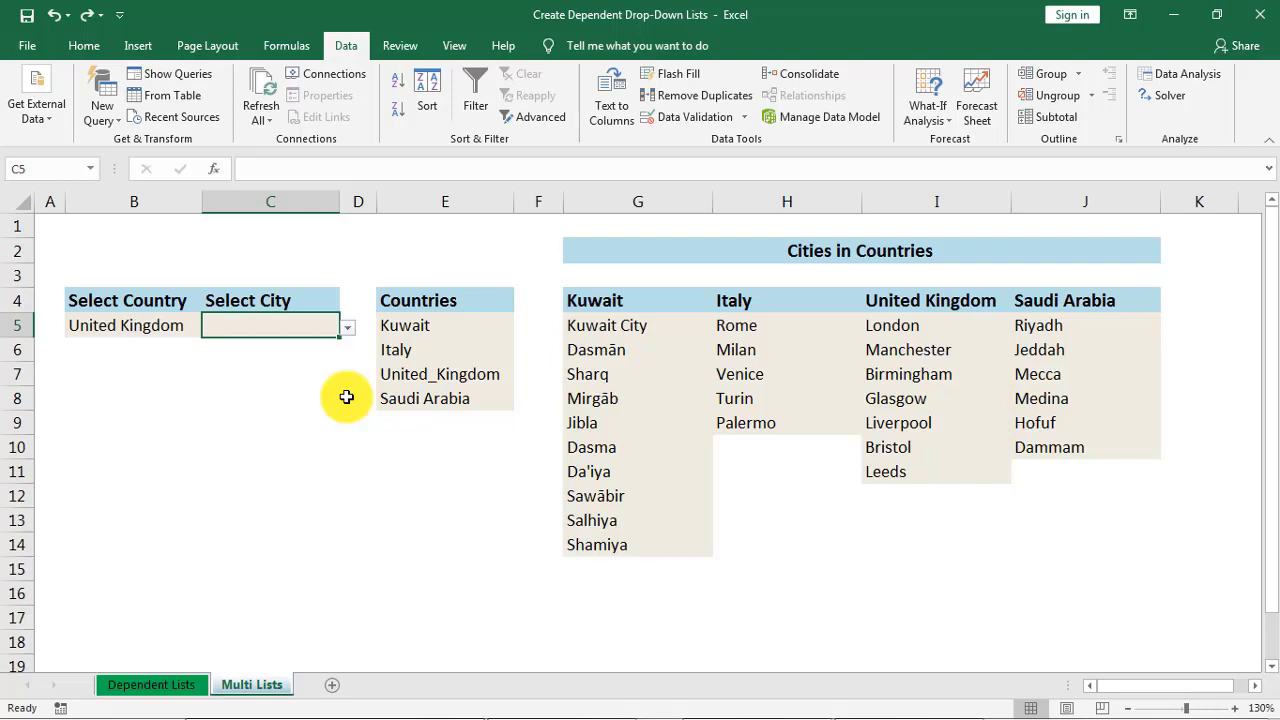
click(222, 325)
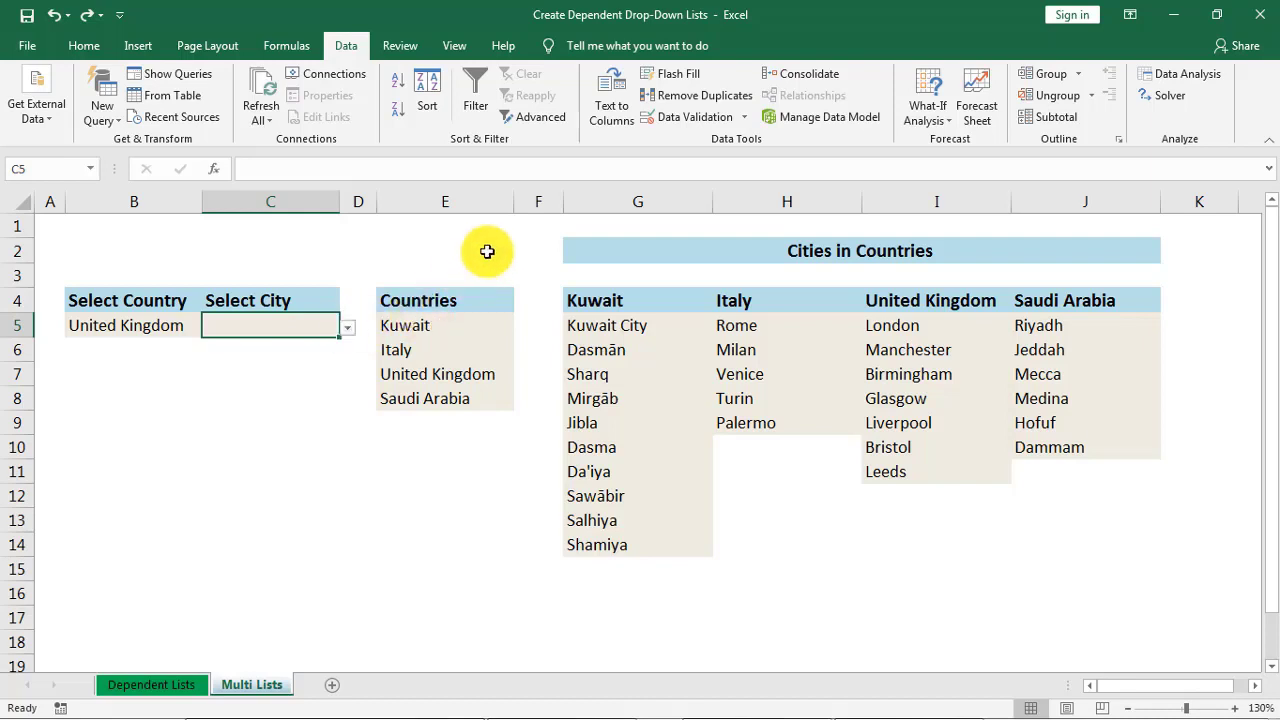
- Select column E and Replace All spaces with underscores
click(467, 200)
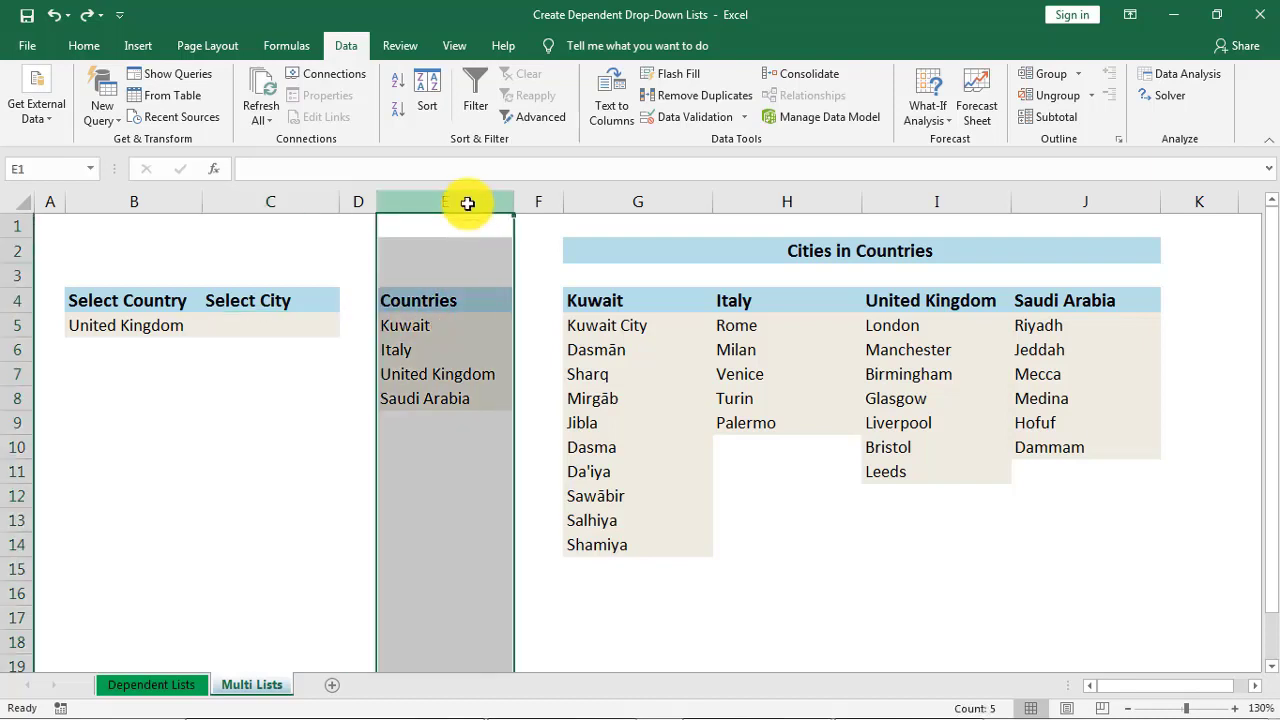
key(ctrl+h)
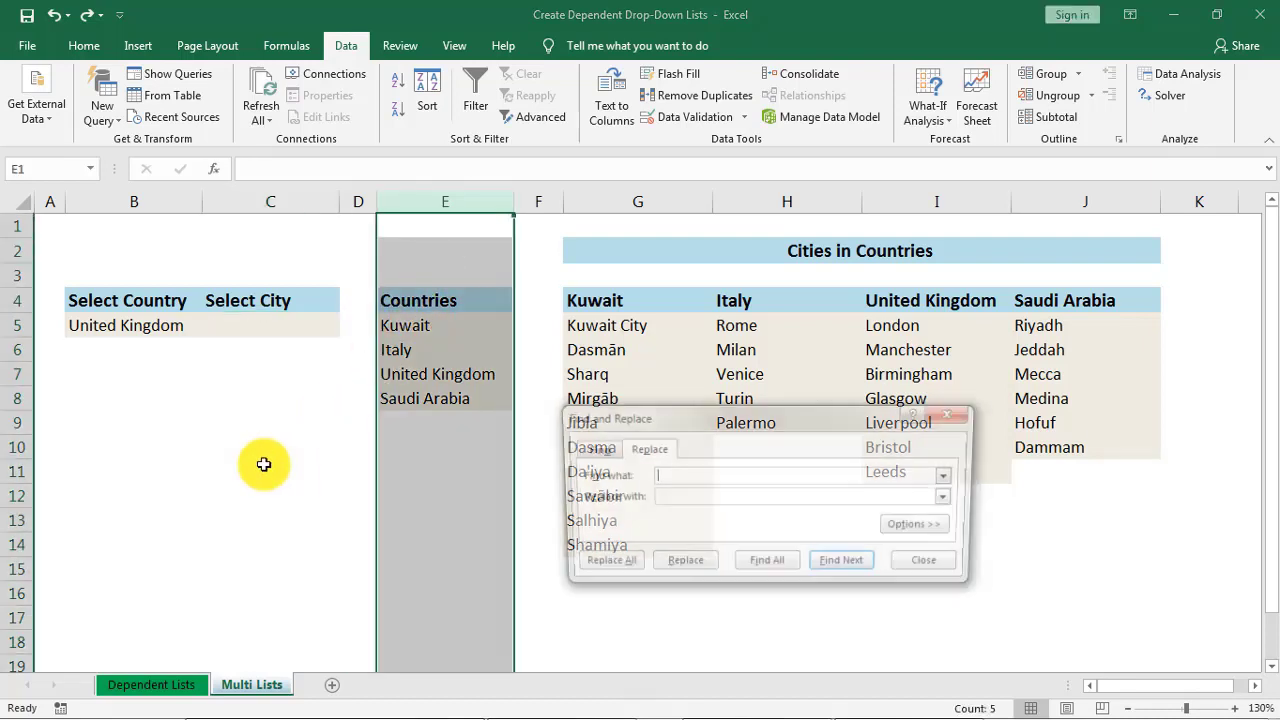
drag(723, 418, 774, 283)
text(_)
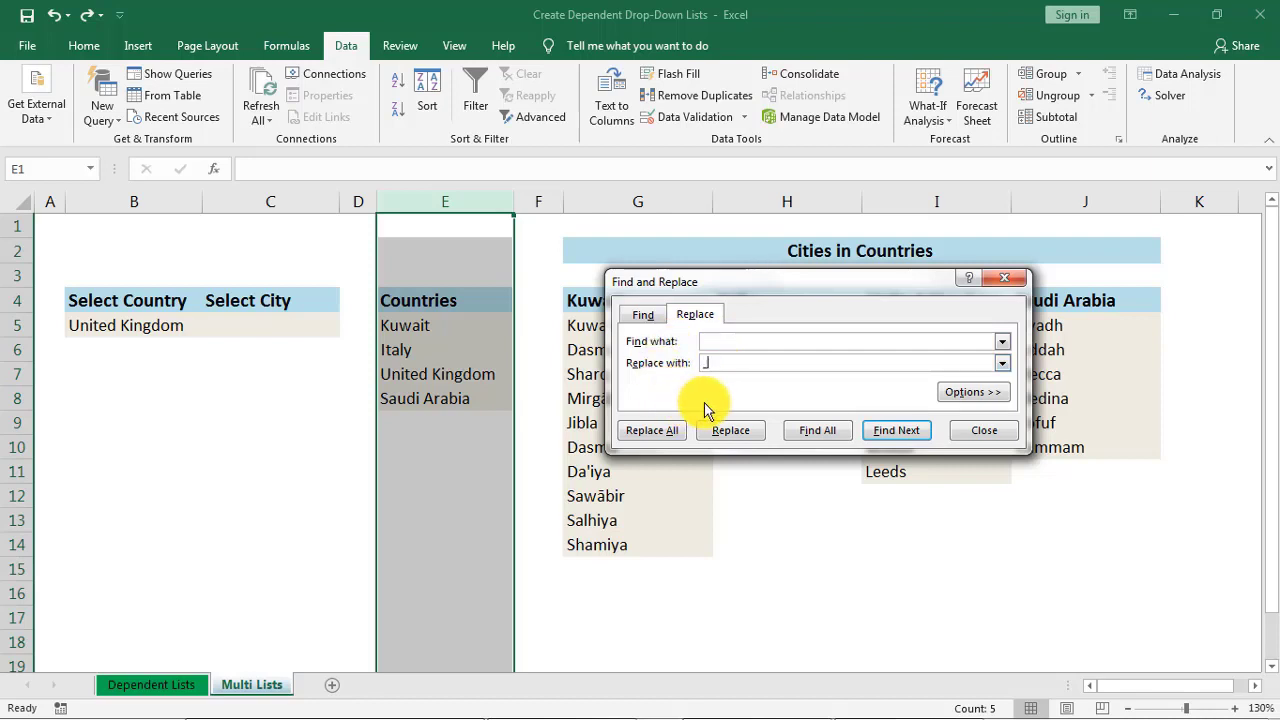
click(648, 431)
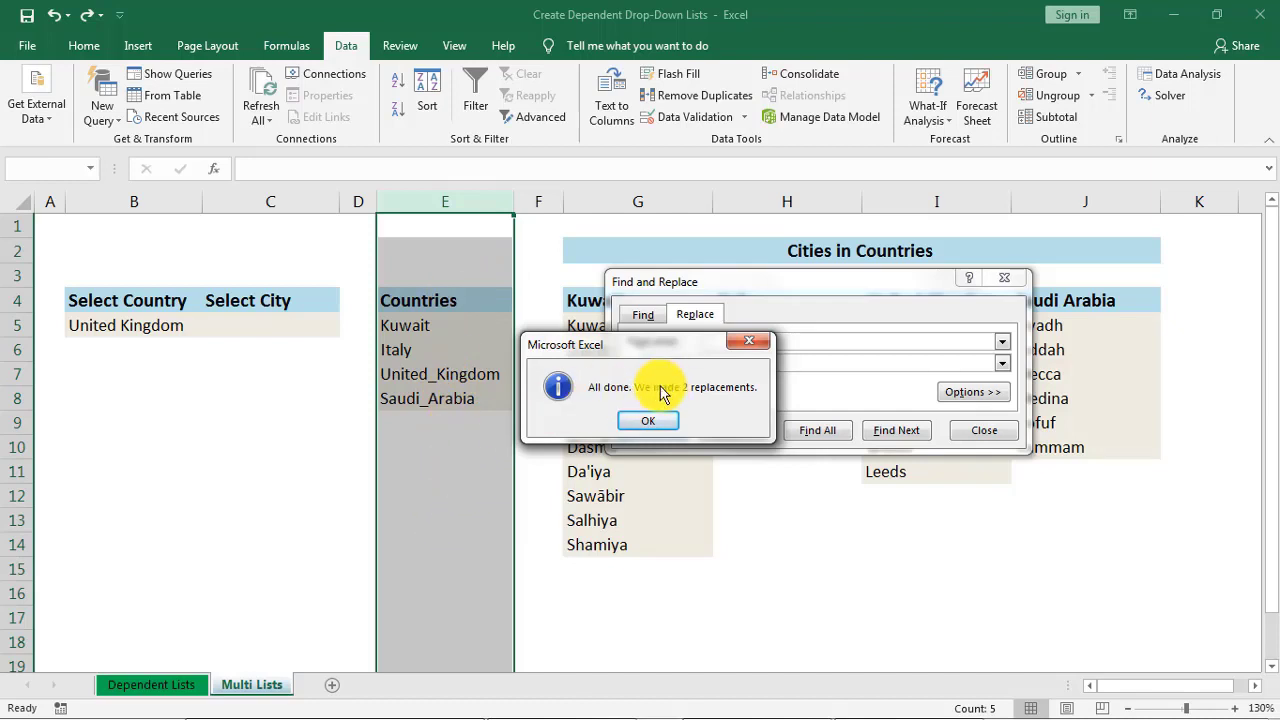
click(648, 422)
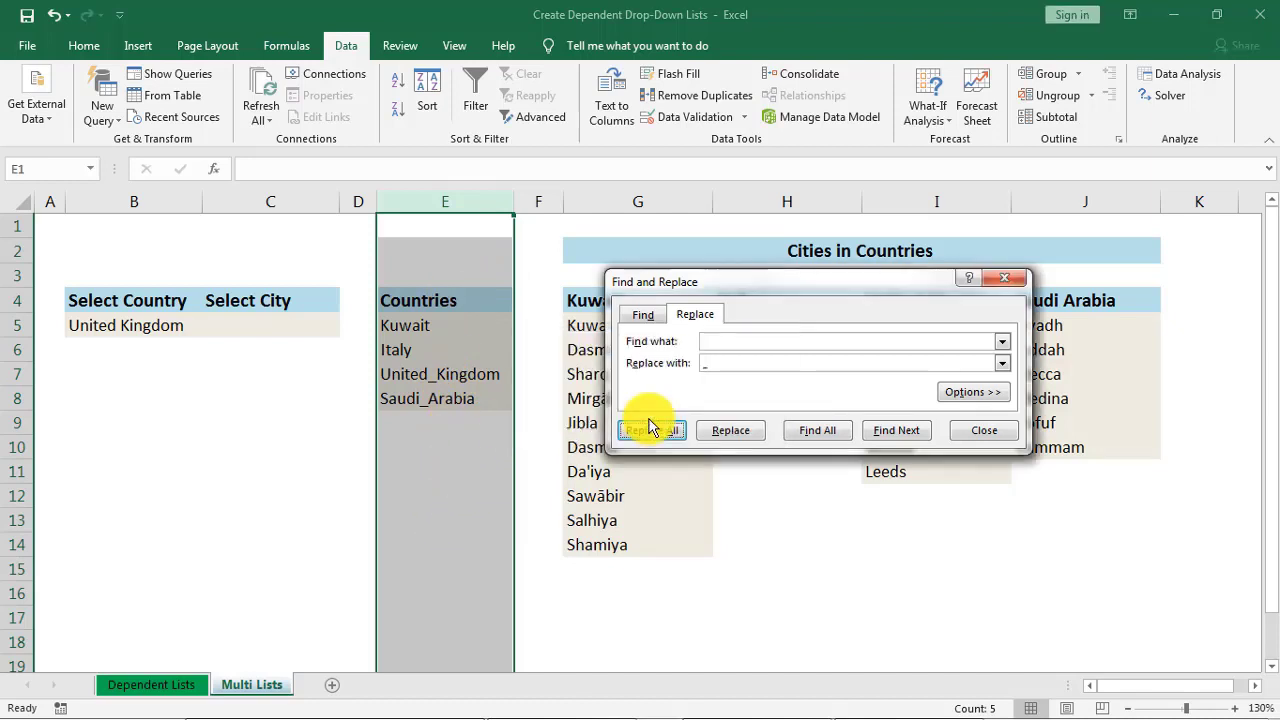
- Choose United_Kingdom in B5 and Manchester in C5
click(978, 433)
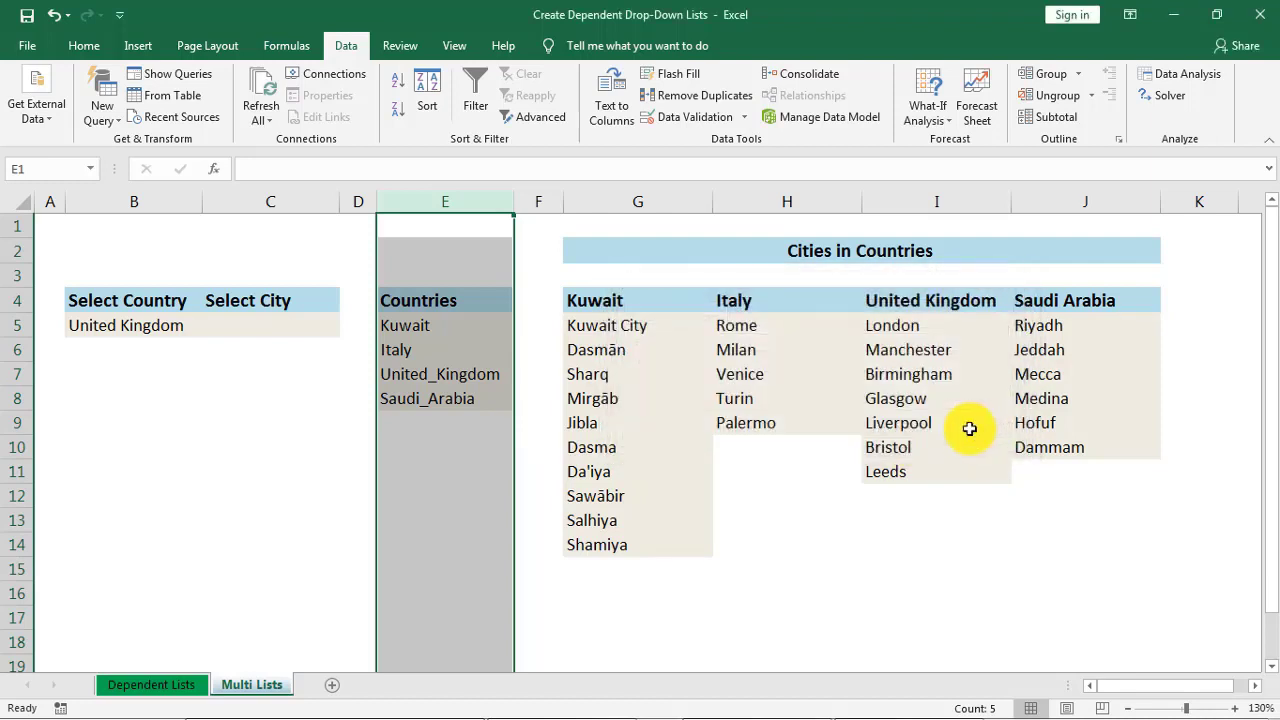
click(442, 372)
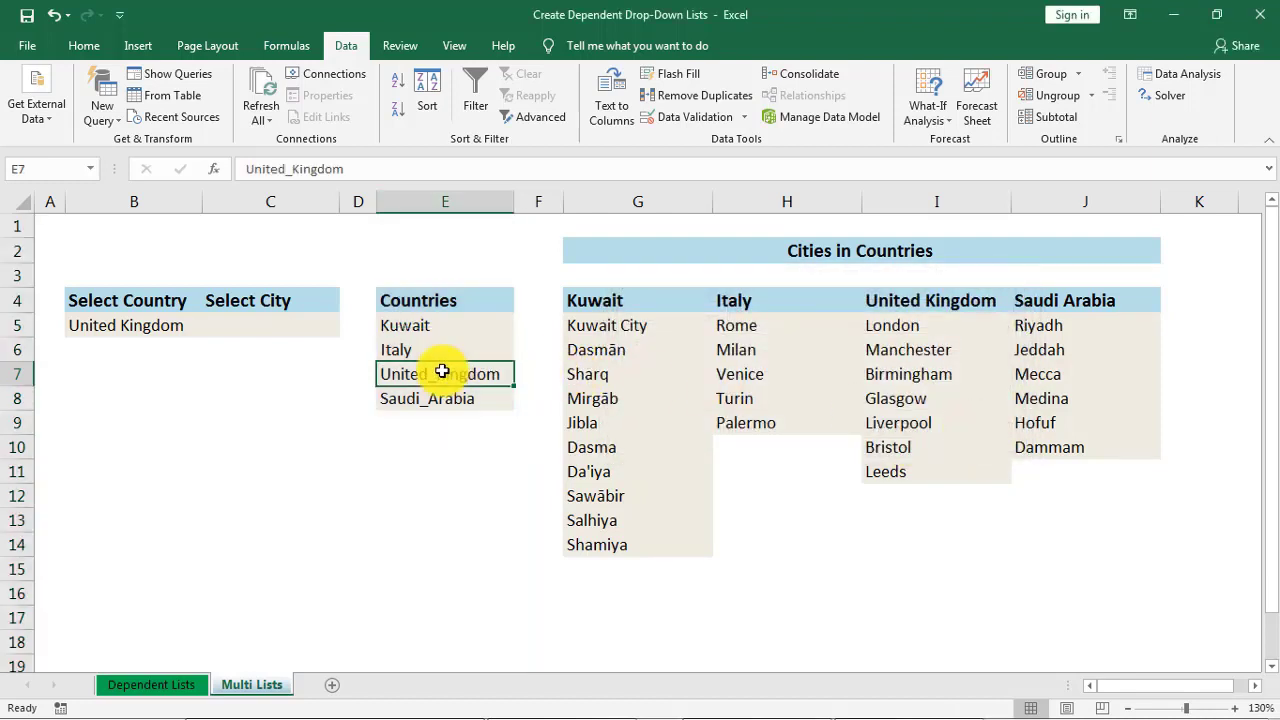
click(145, 328)
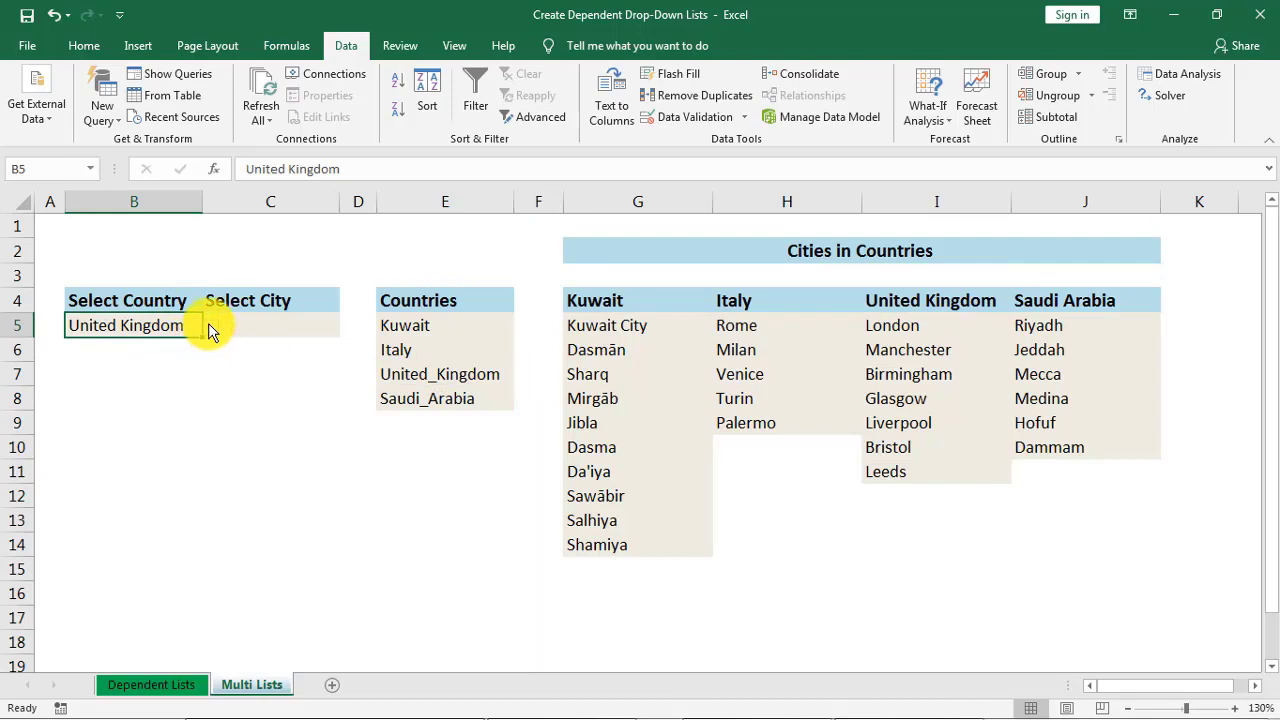
click(209, 328)
click(105, 377)
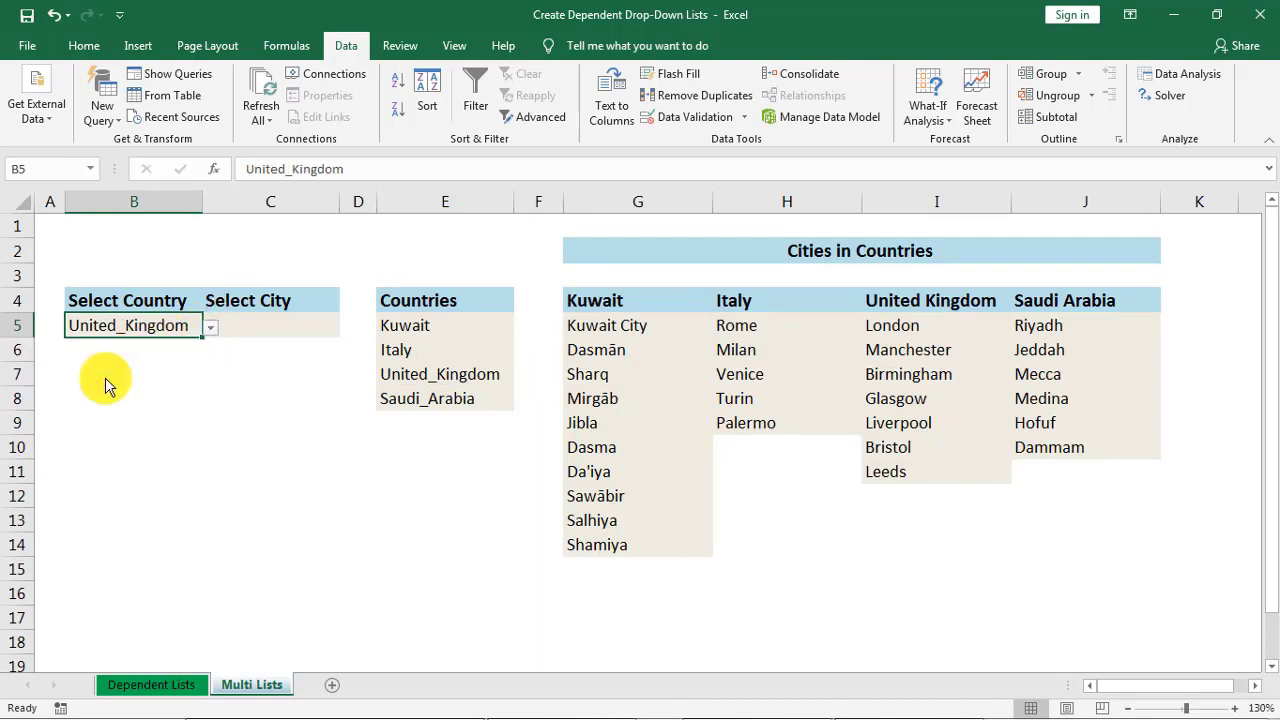
click(257, 330)
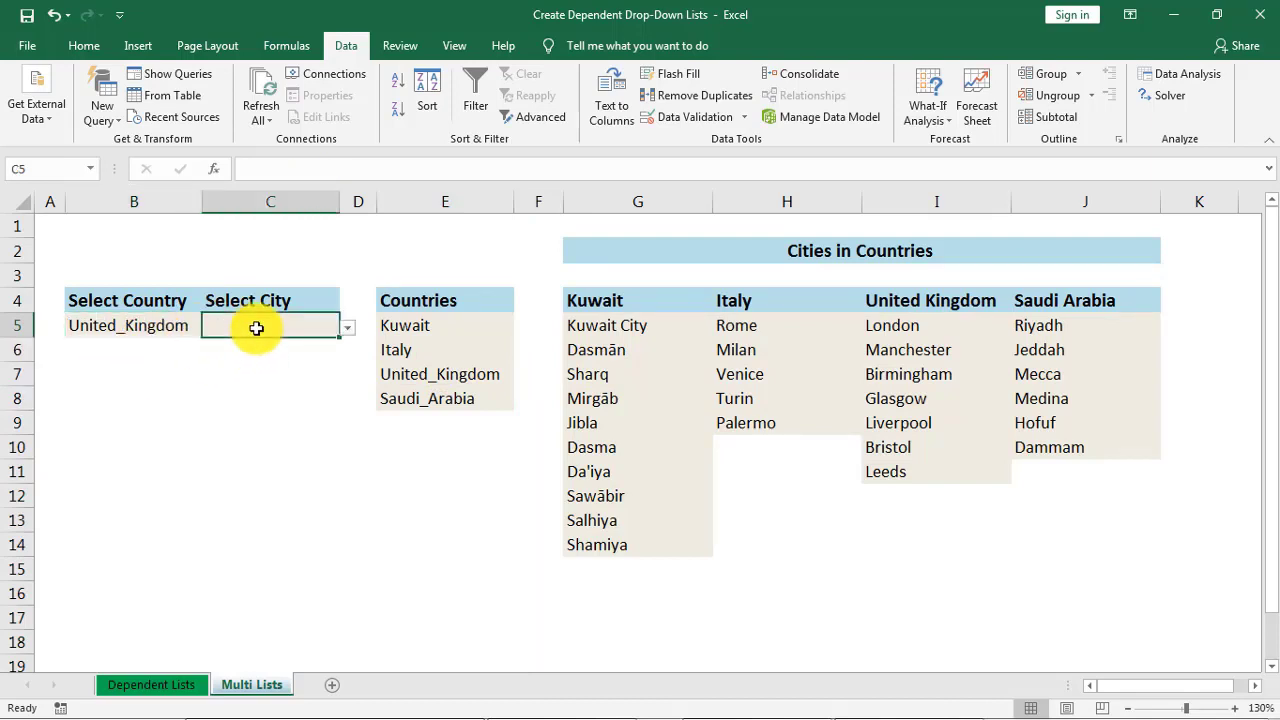
click(347, 330)
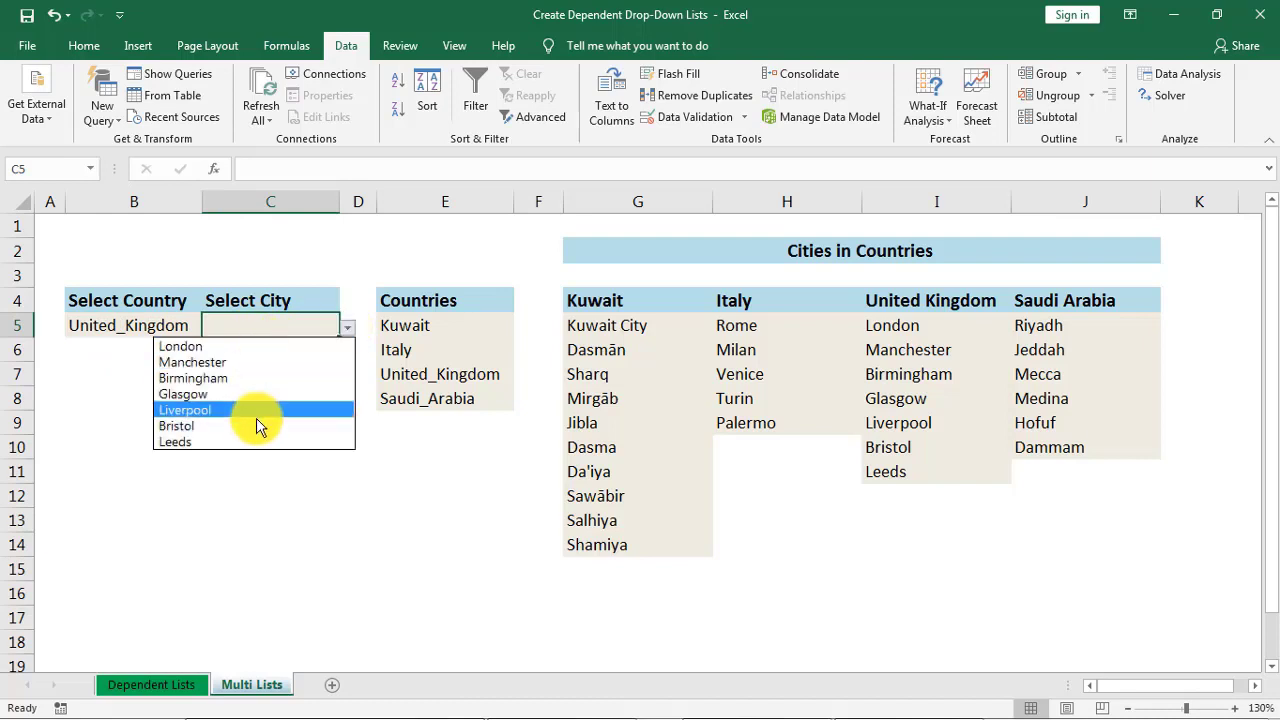
click(284, 364)
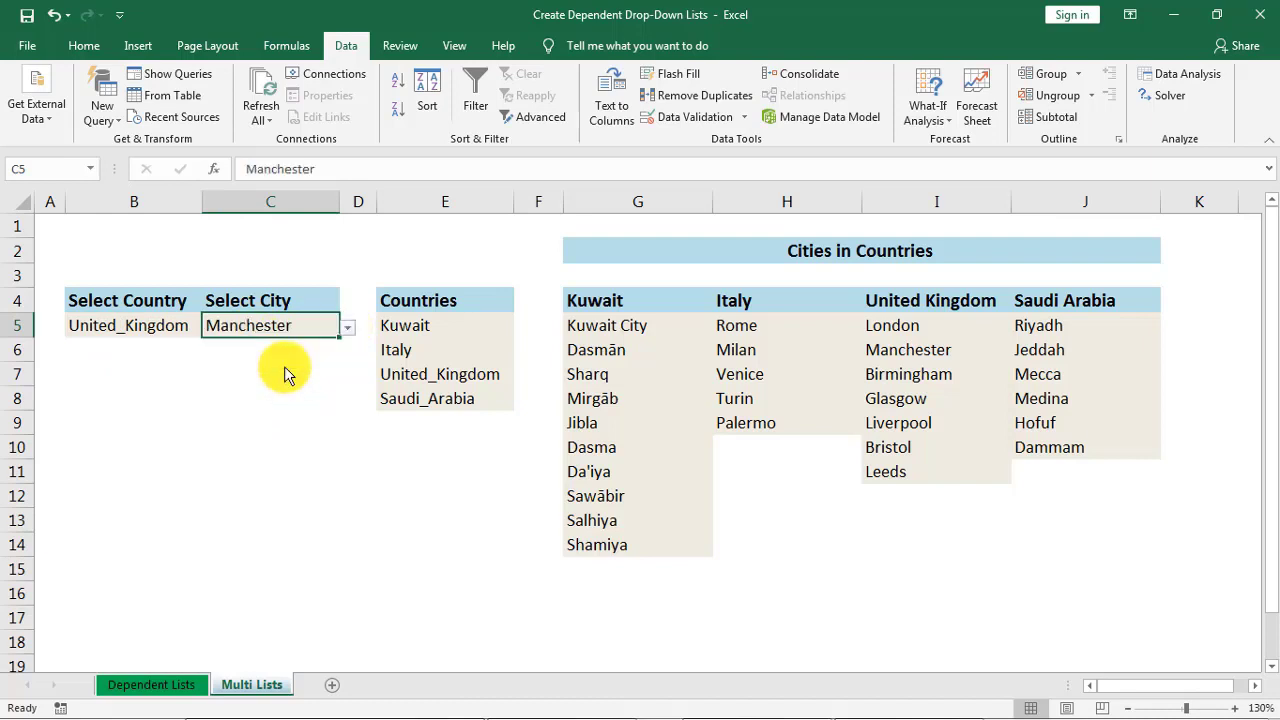
- Switch B5 to Saudi_Arabia and pick one of its cities in C5
click(145, 328)
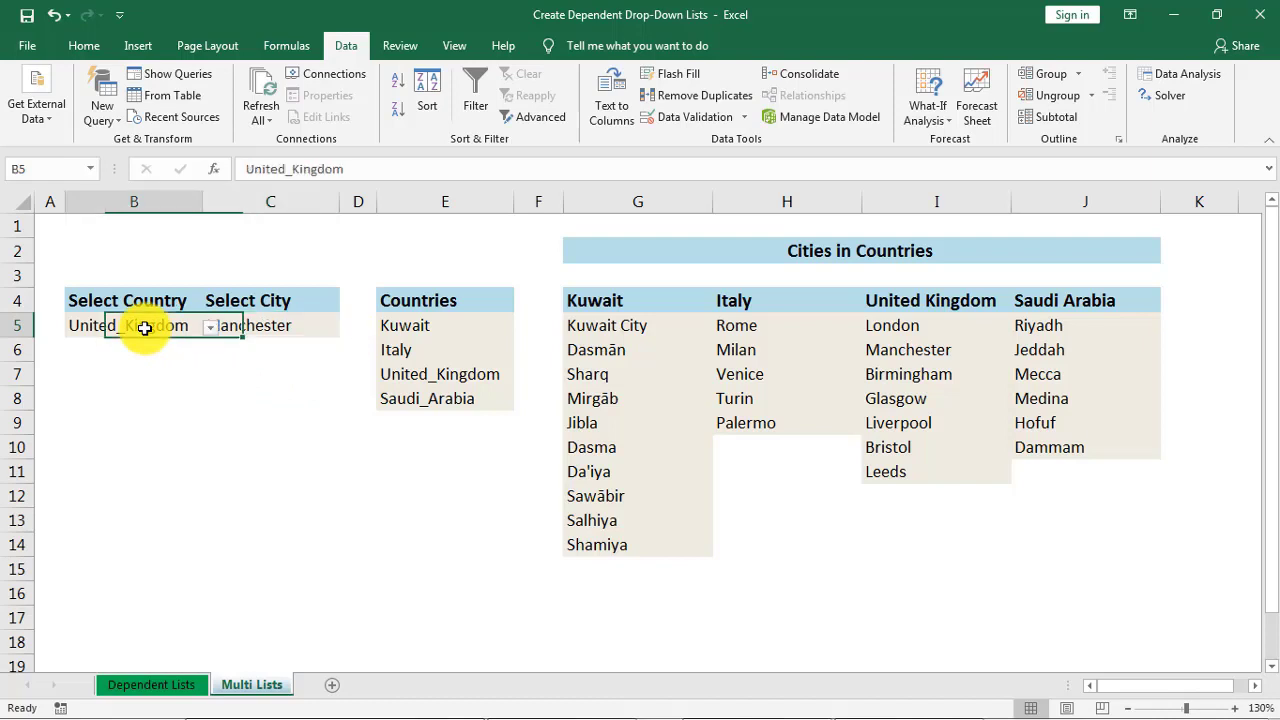
click(210, 328)
click(108, 394)
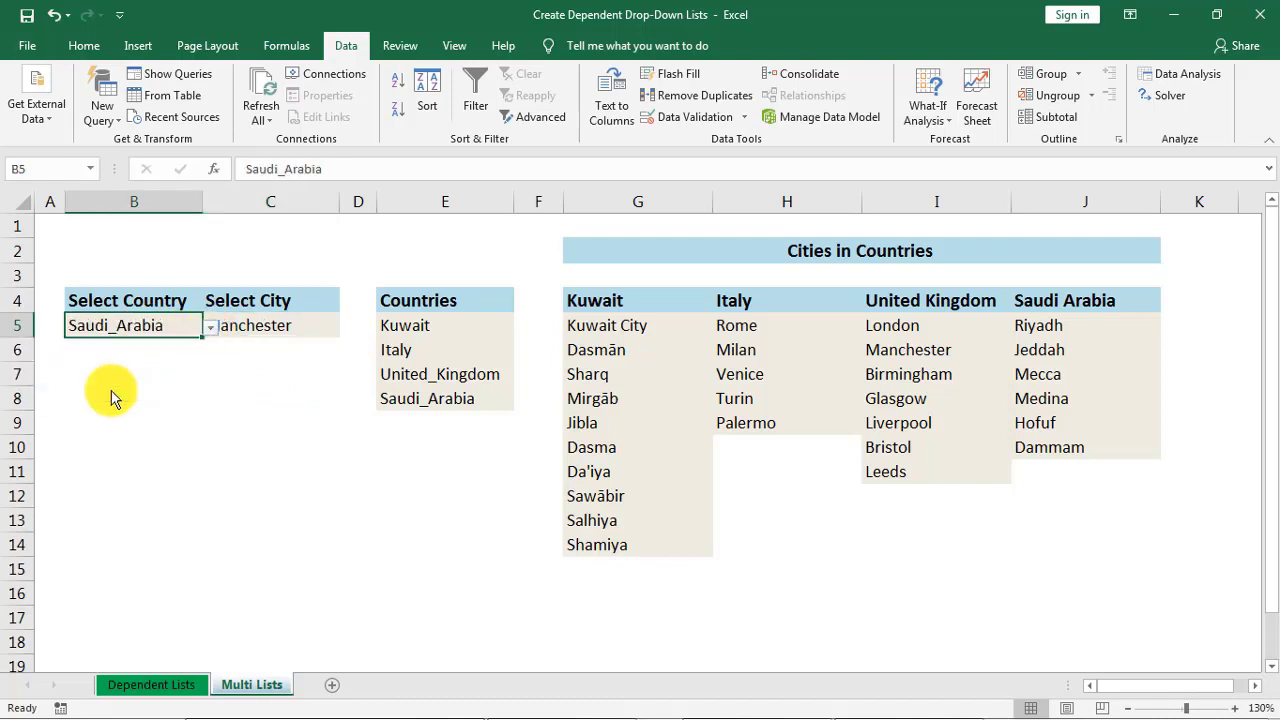
click(284, 327)
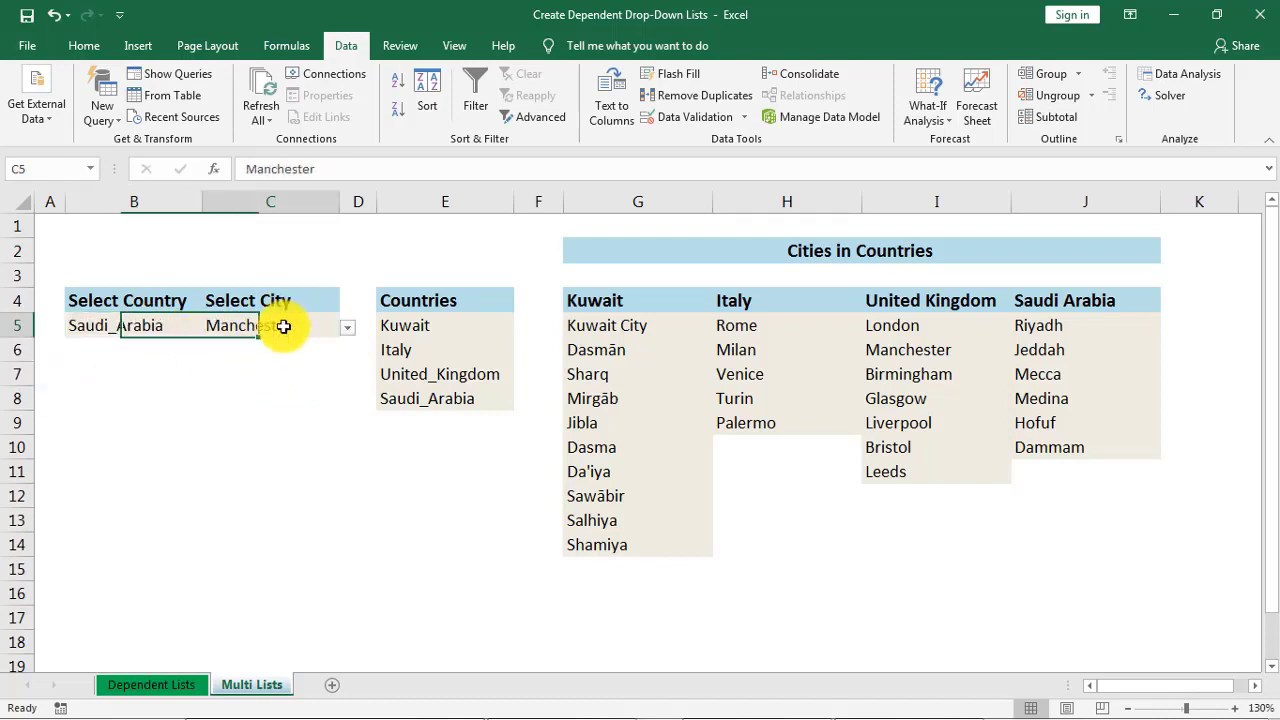
click(348, 329)
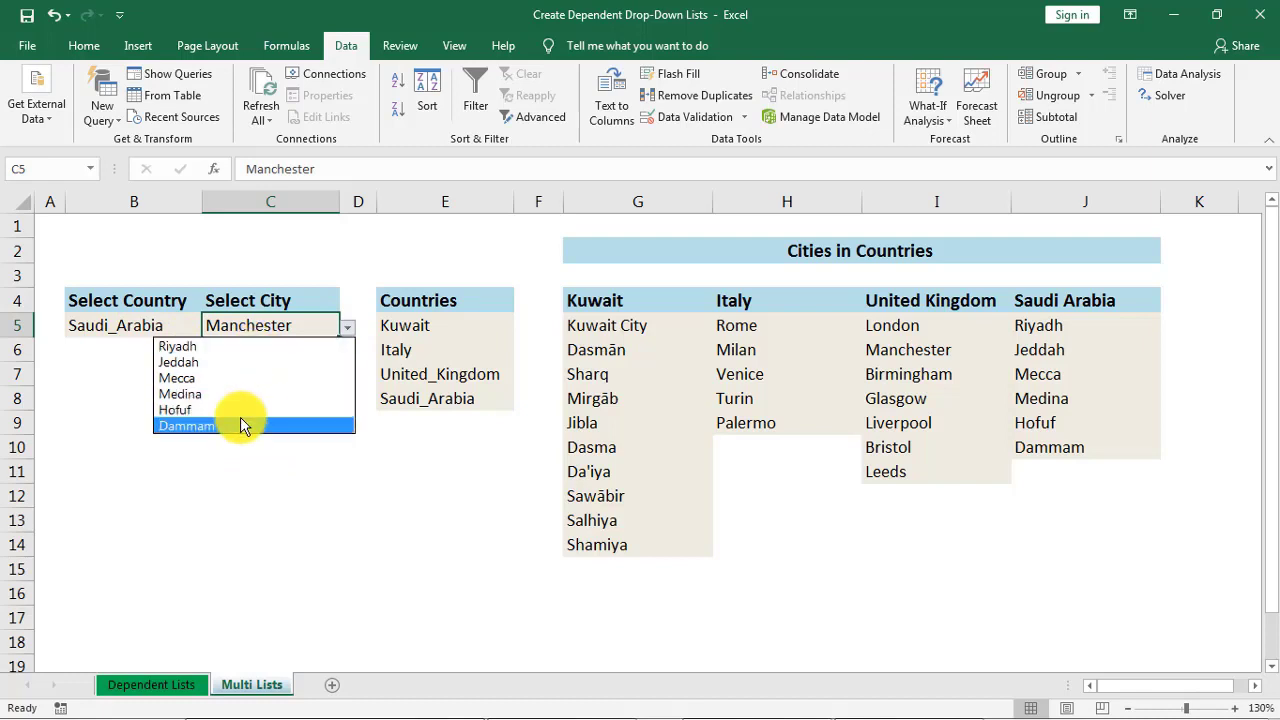
click(236, 379)
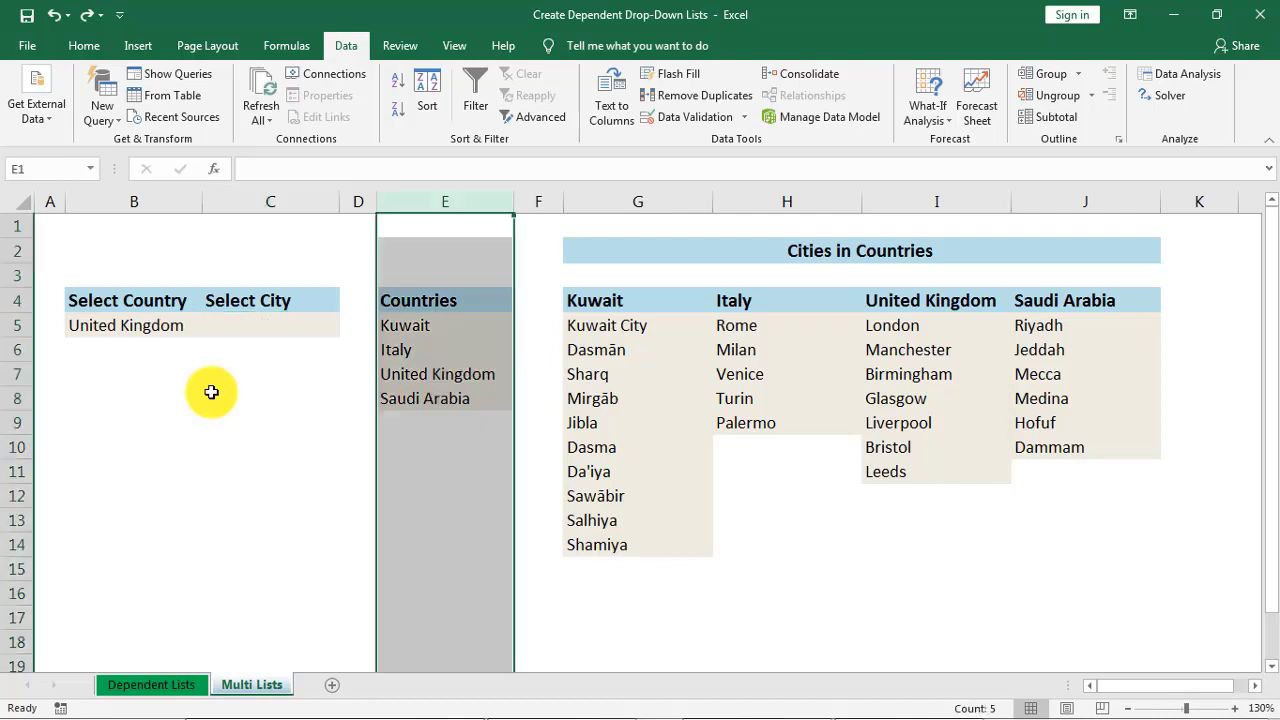
click(134, 322)
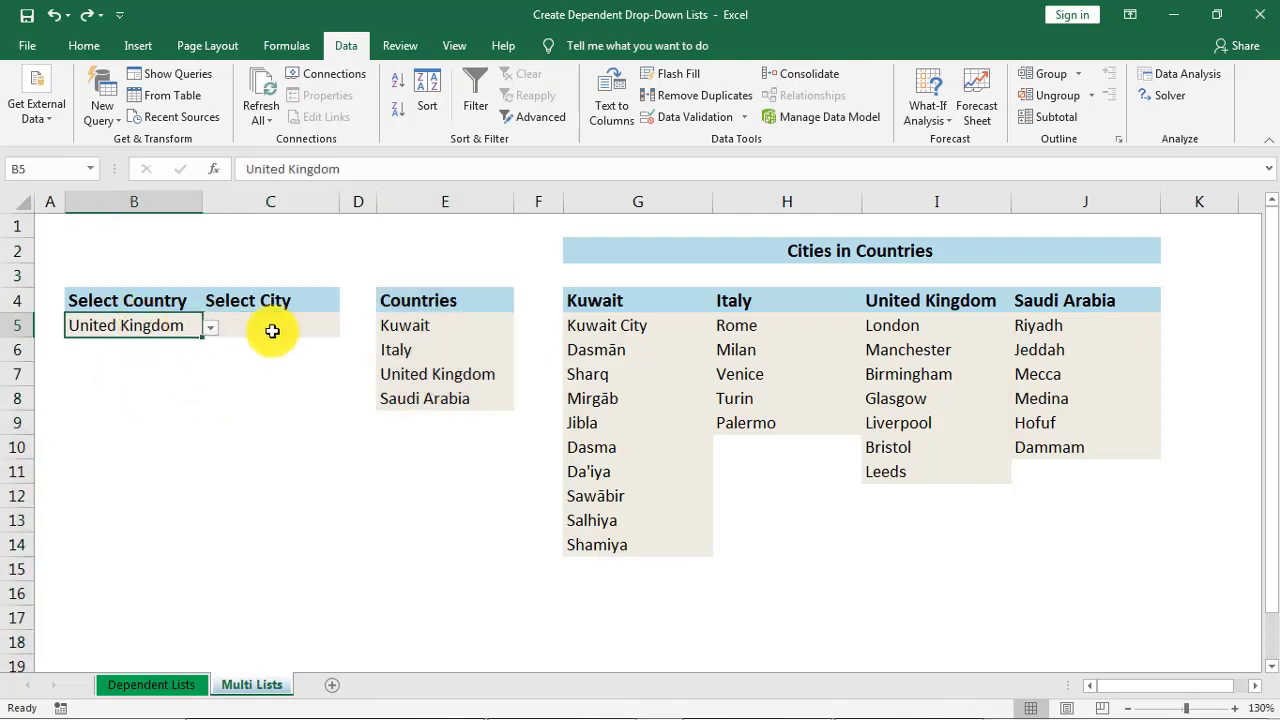
click(303, 329)
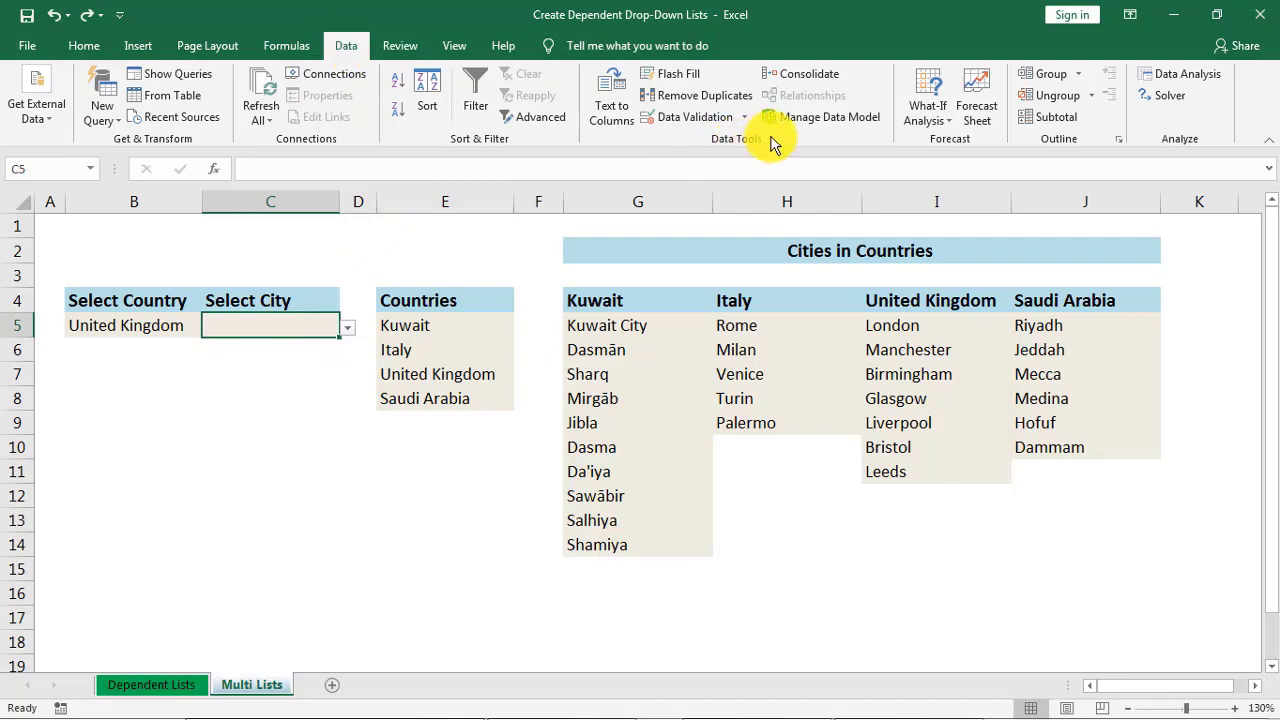
click(696, 120)
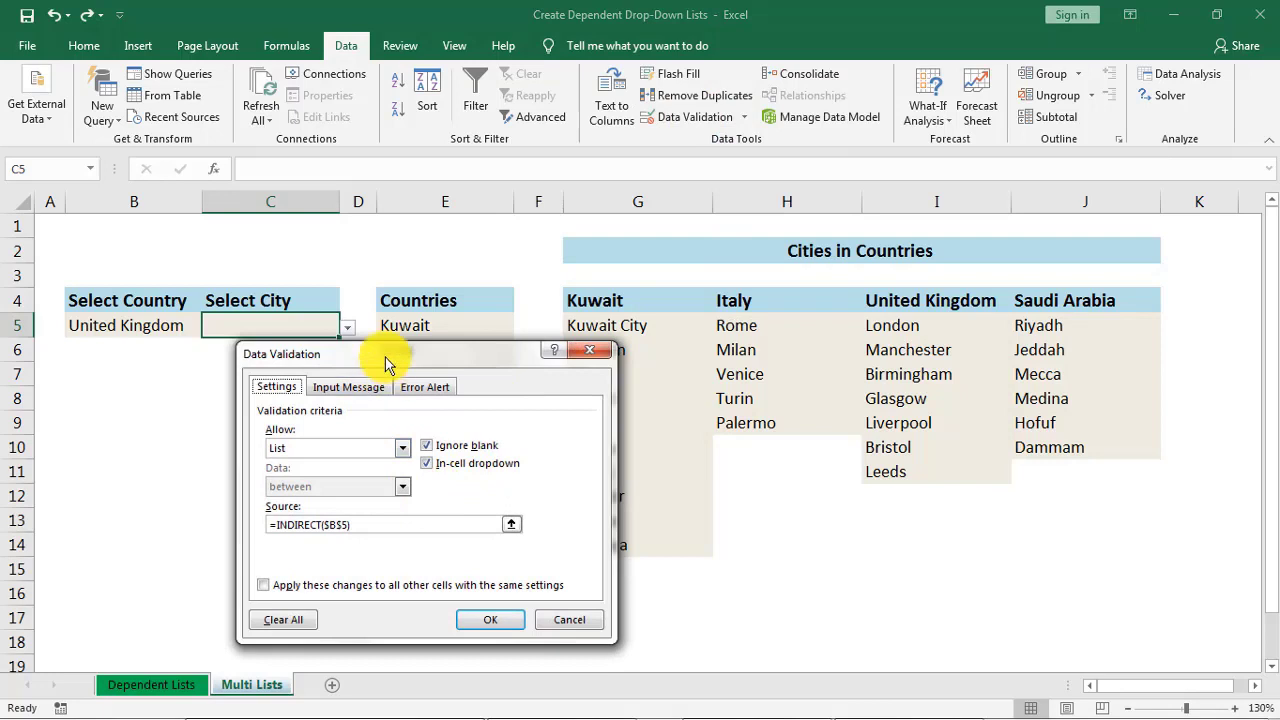
mouse_move(490, 354)
mouse_down()
mouse_move(573, 355)
mouse_move(697, 283)
mouse_up()
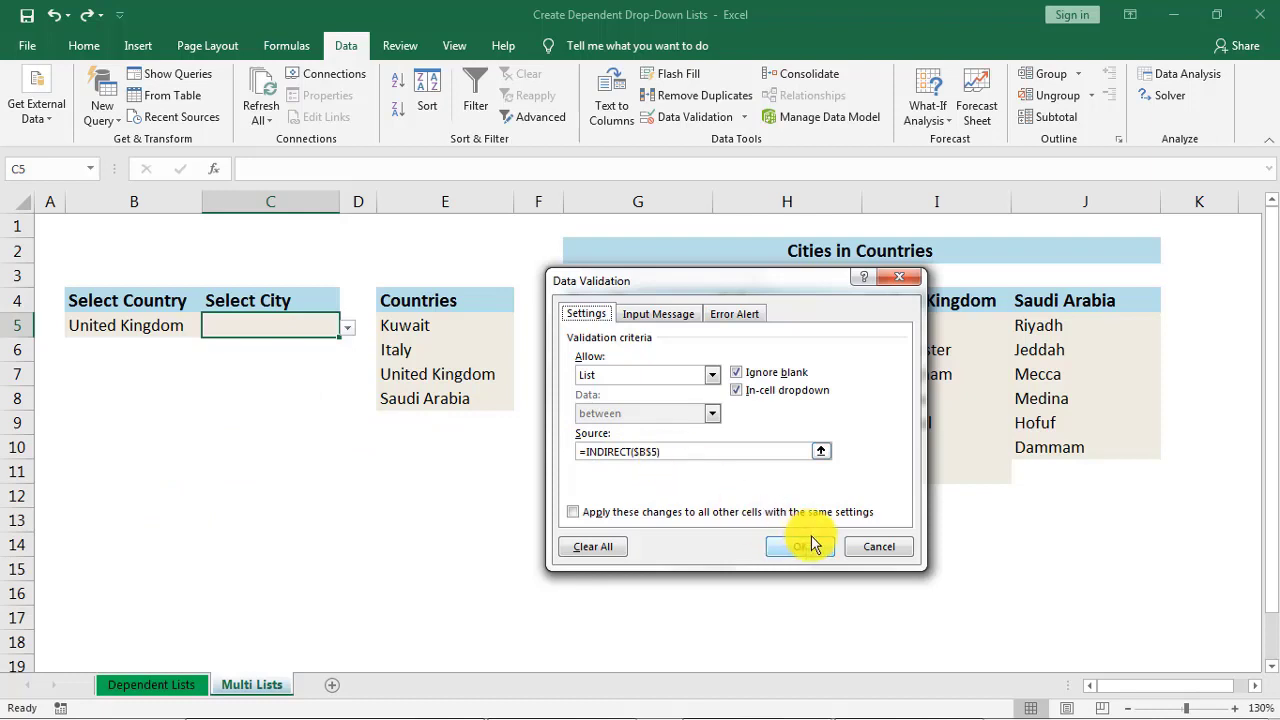
click(865, 548)
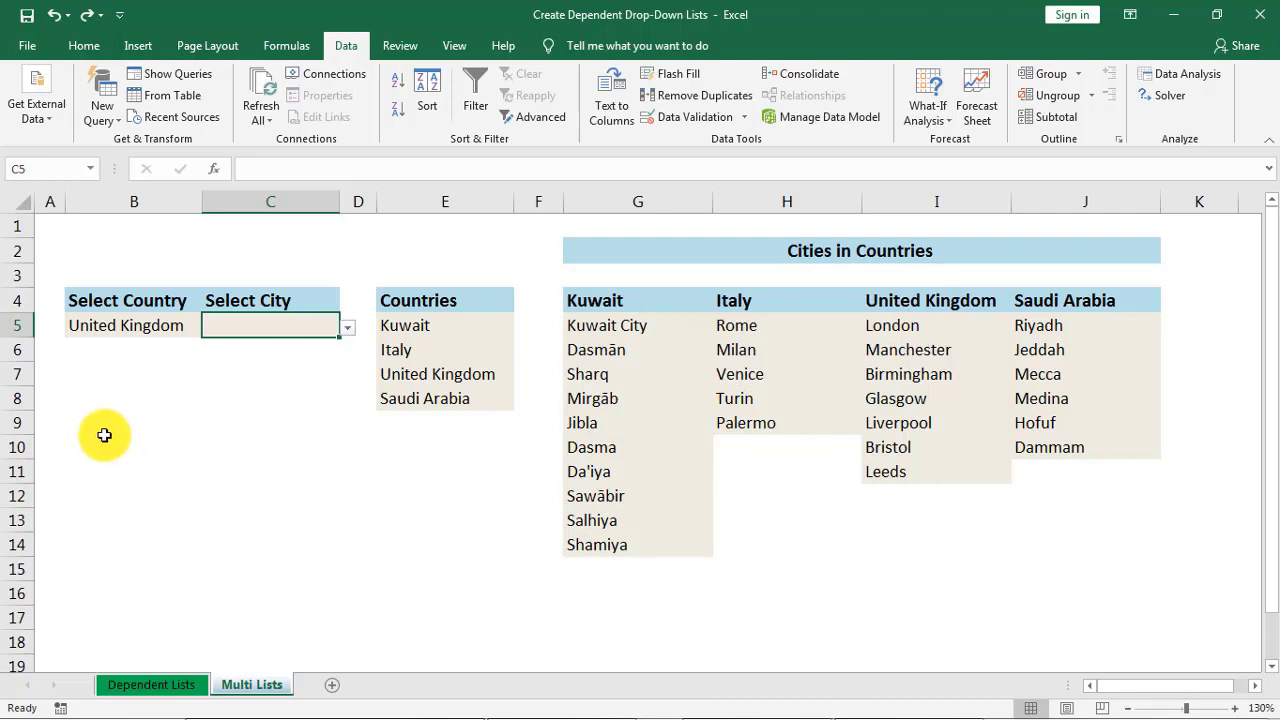
- Enter =SUBSTITUTE(B5," ","_") in cell B10
click(101, 443)
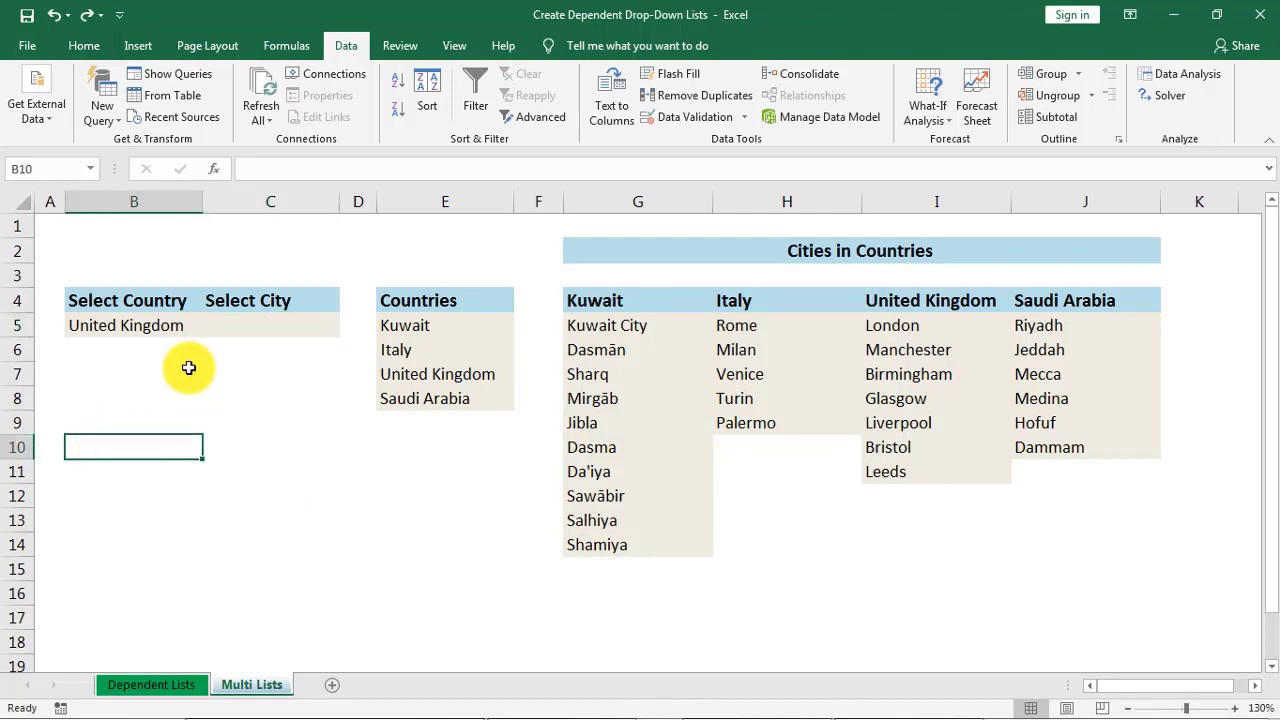
text(=)
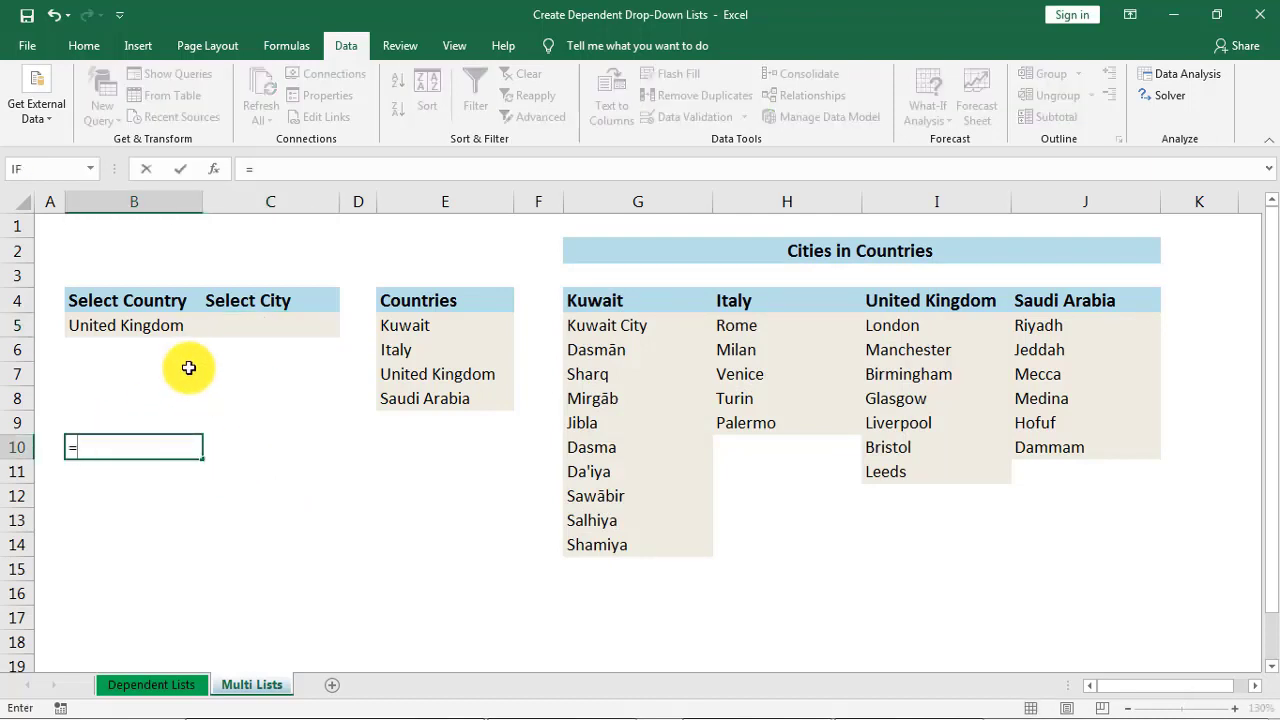
text(sub)
key(Tab)
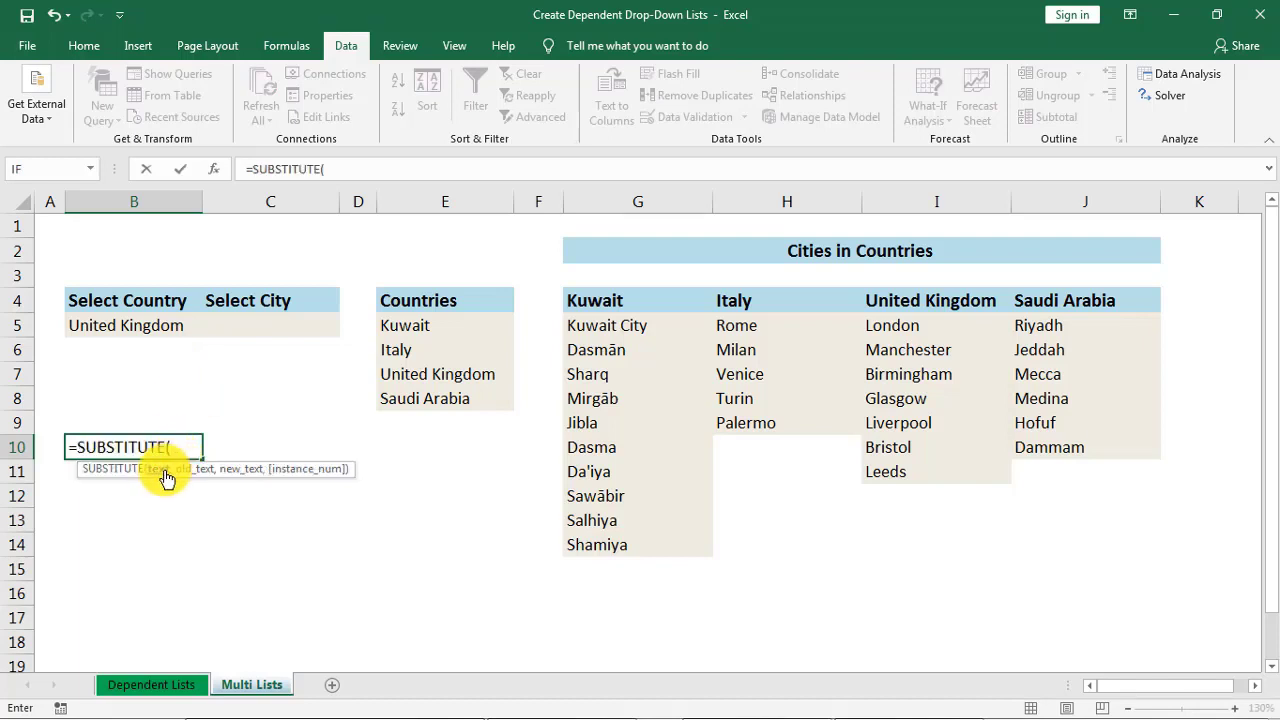
click(140, 320)
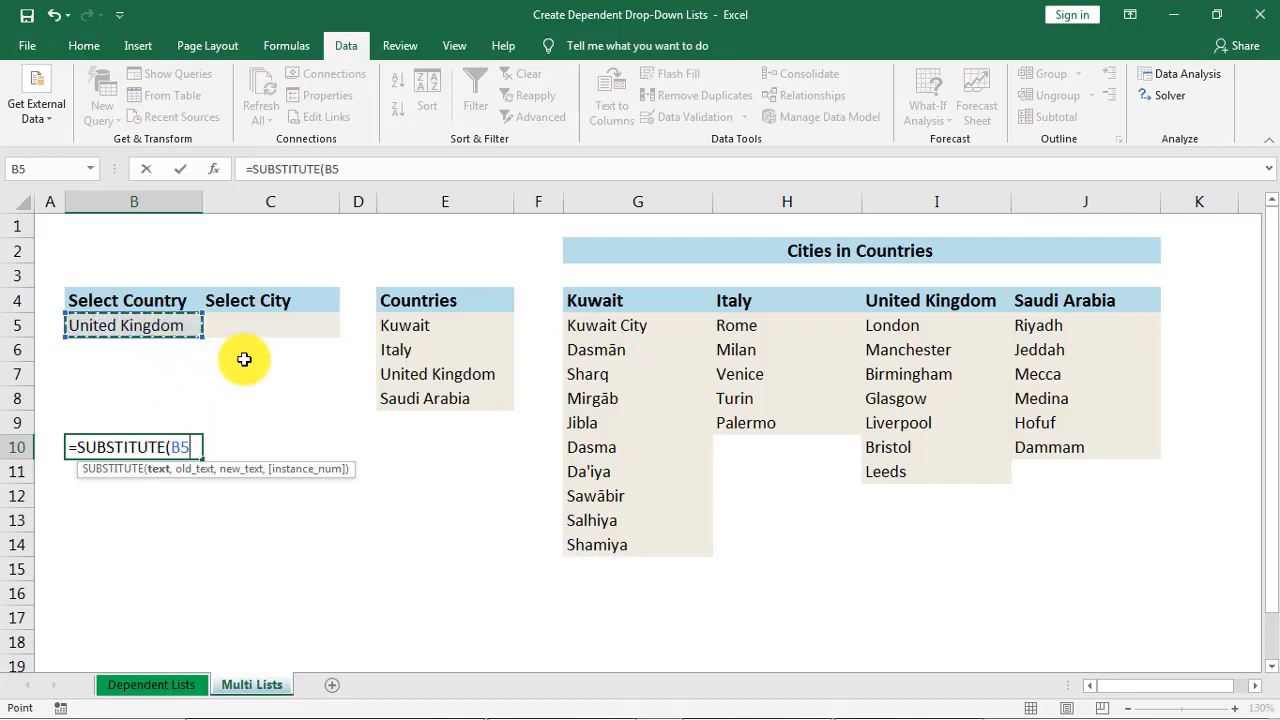
text(,)
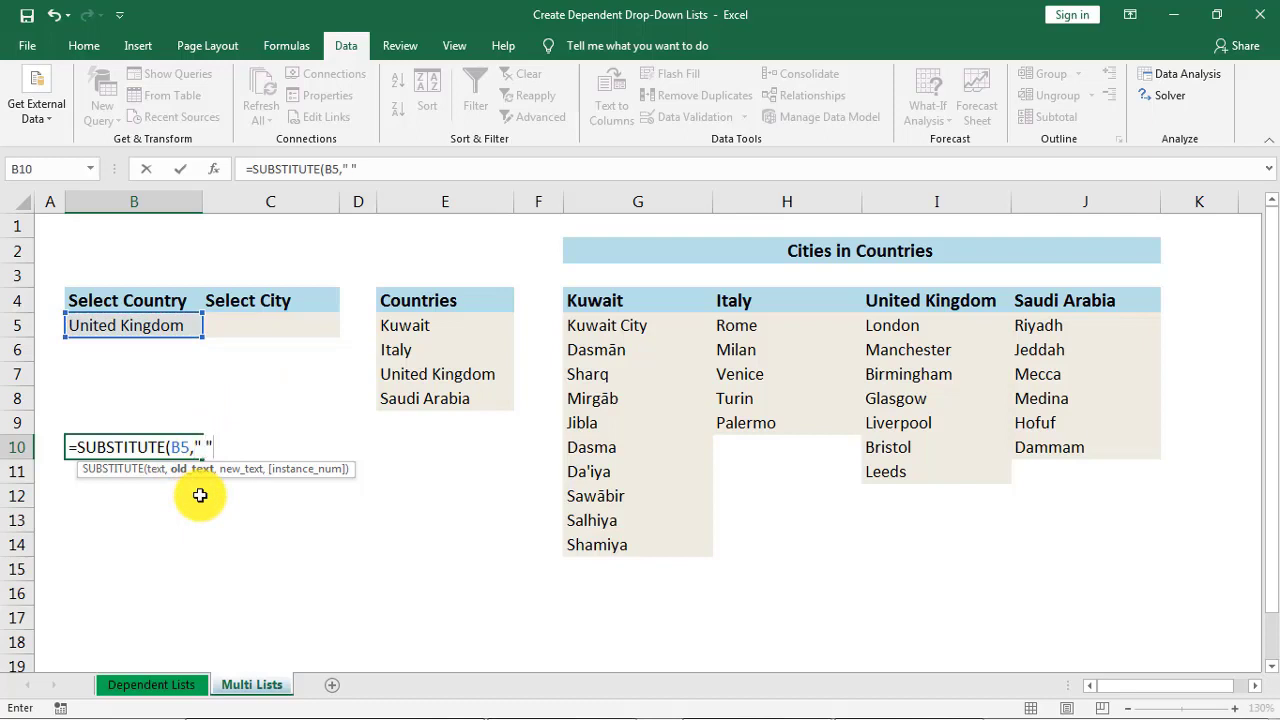
text(,")
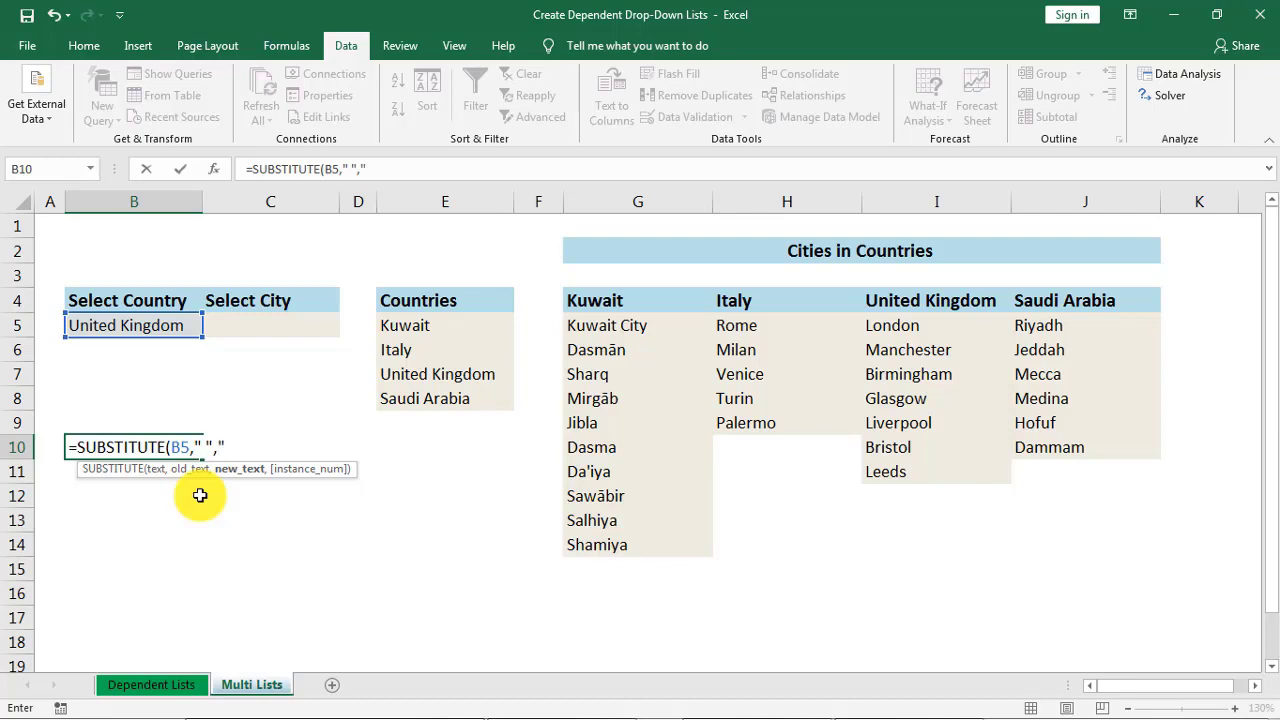
text(_)
text(")
text())
key(Return)
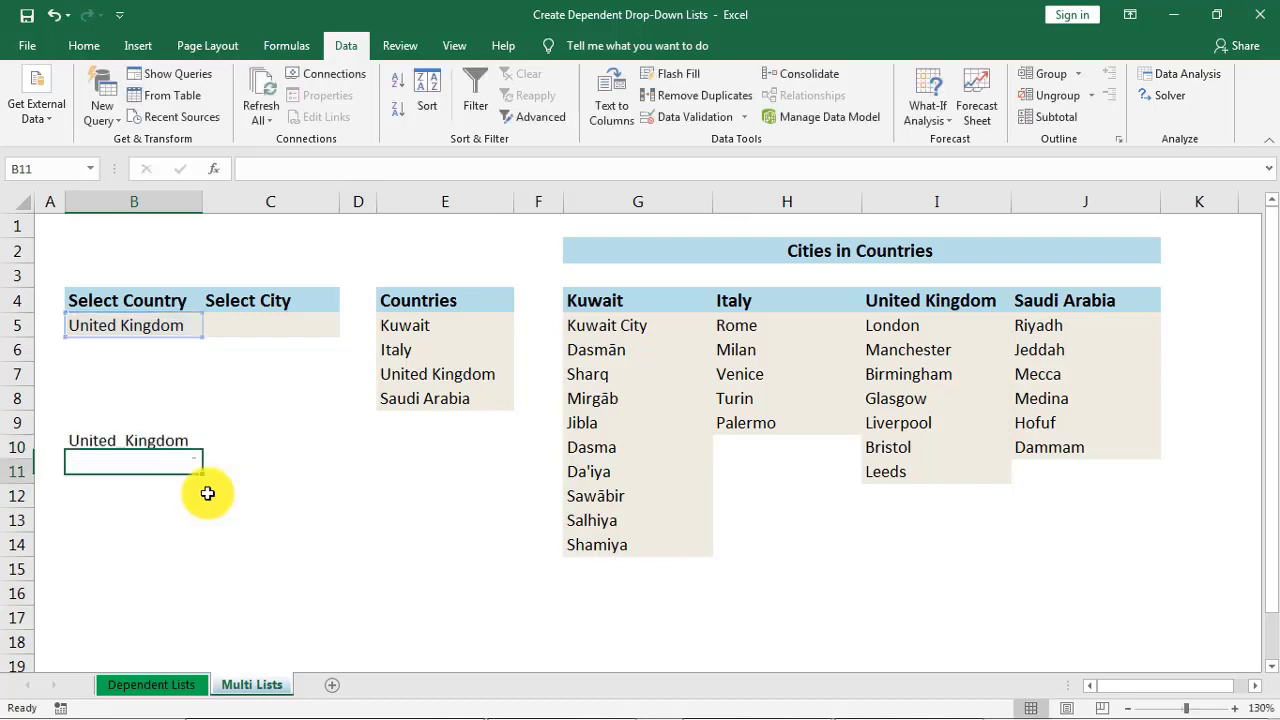
- Wrap the B10 formula in INDIRECT, giving =INDIRECT(SUBSTITUTE(B5," ","_"))
key(Up)
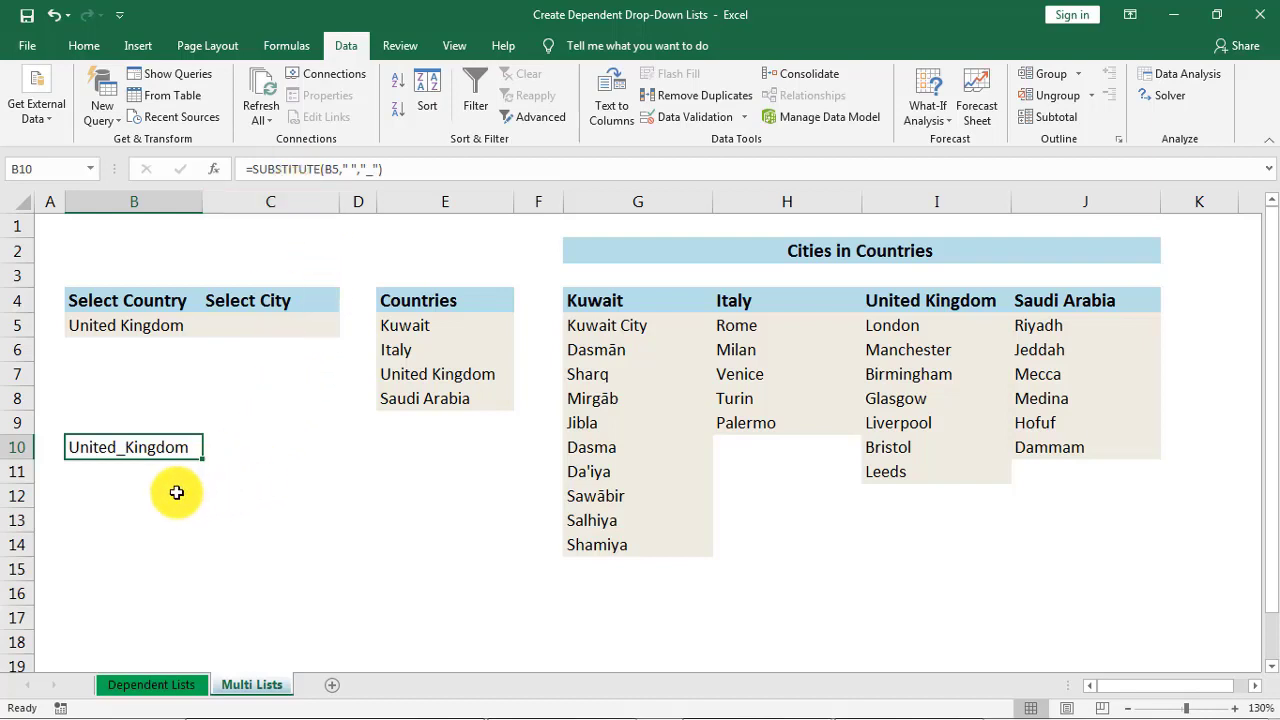
key(F2)
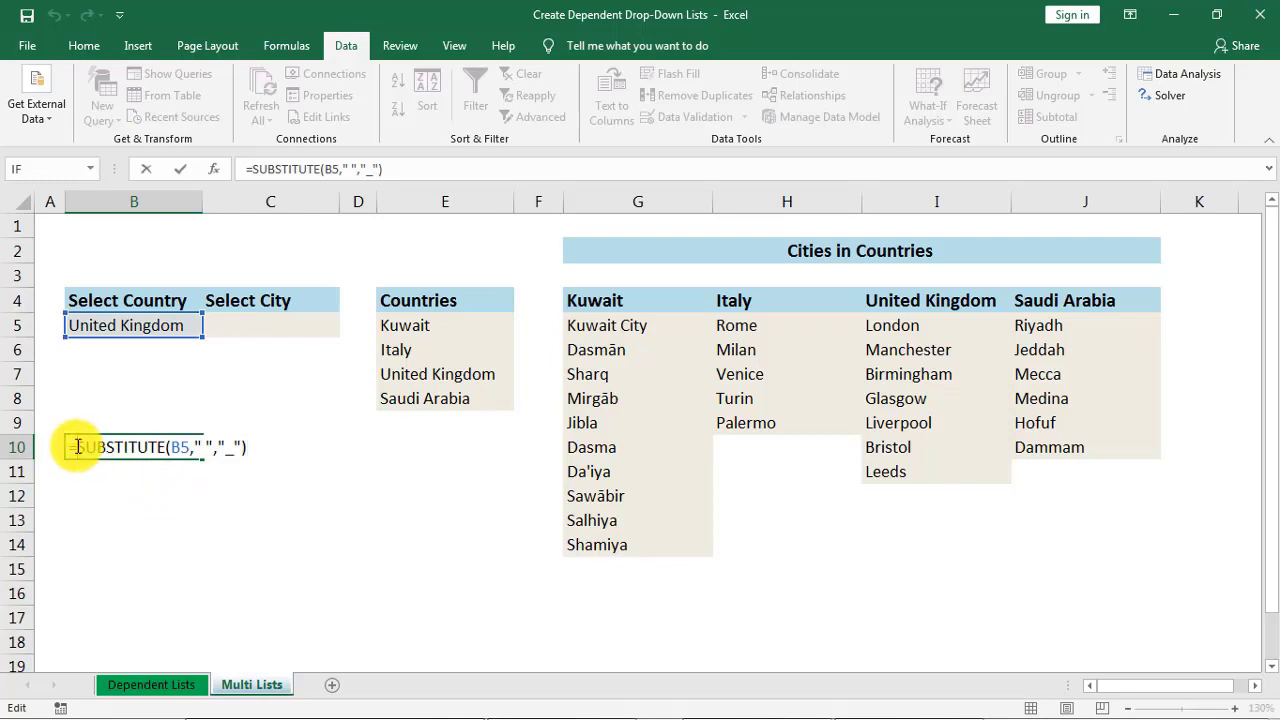
text(in)
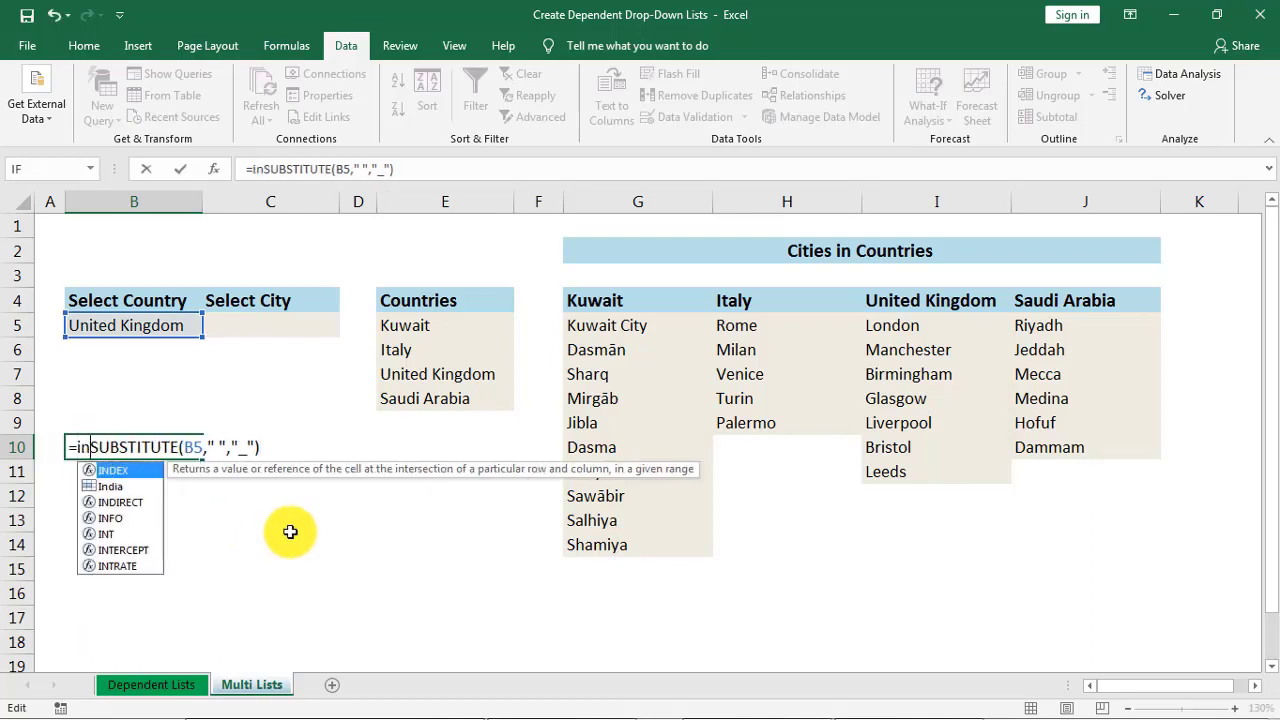
text(d)
key(Down)
key(Down)
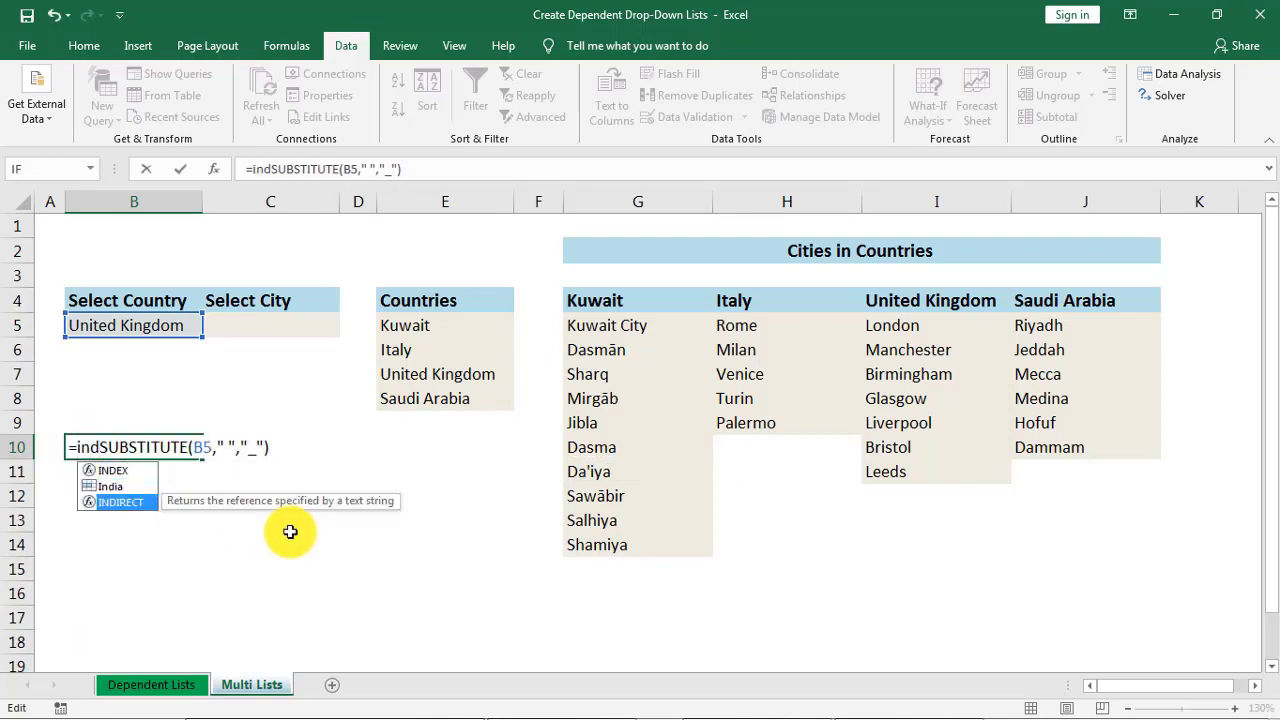
key(Tab)
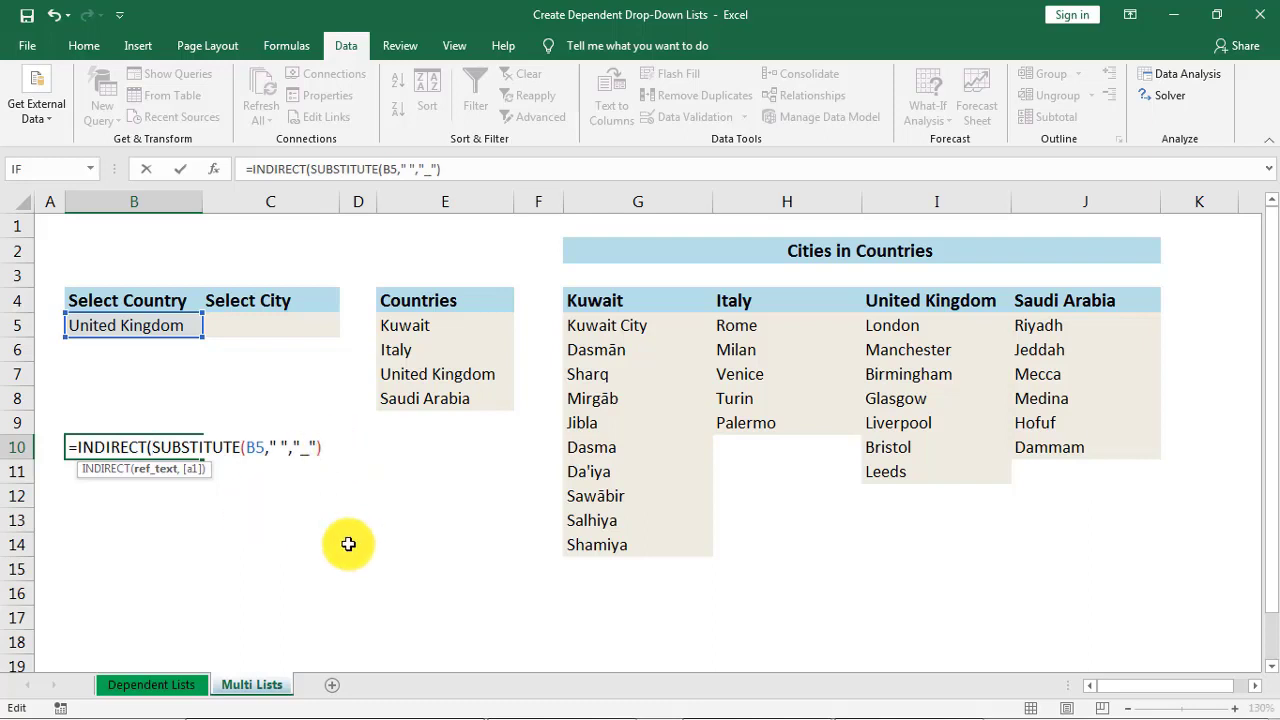
text())
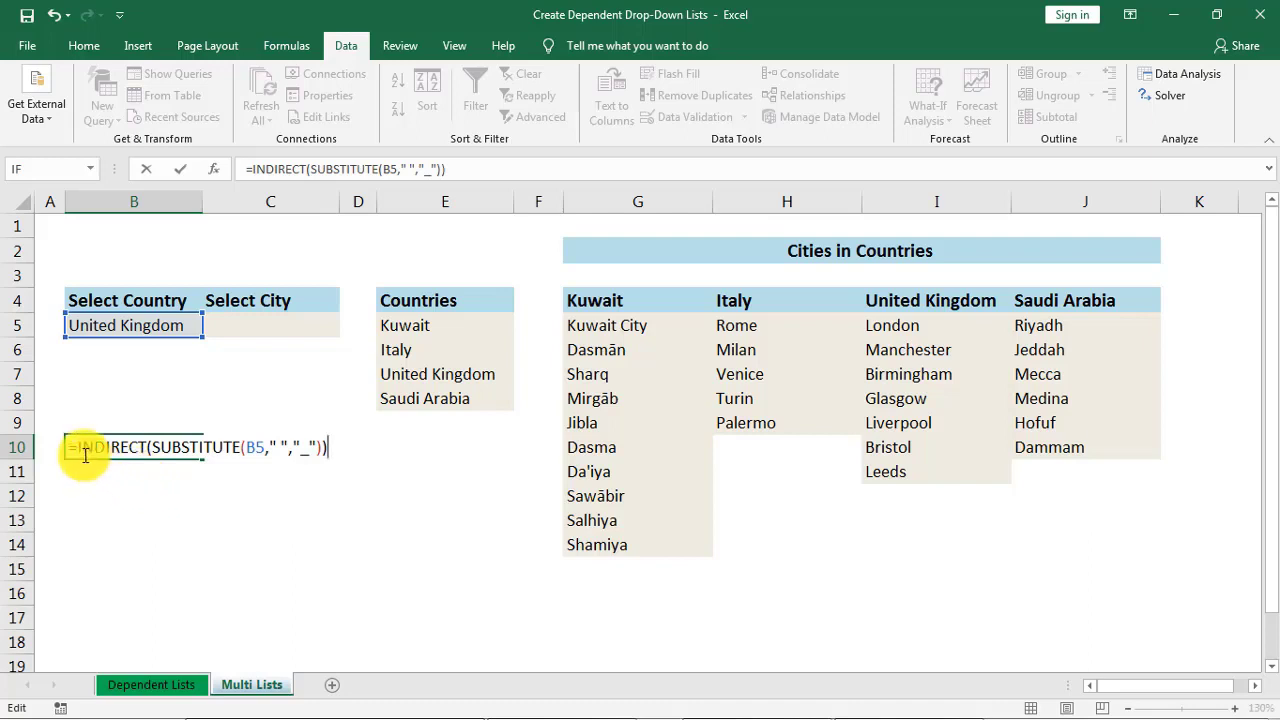
drag(71, 447, 337, 461)
key(ctrl+c)
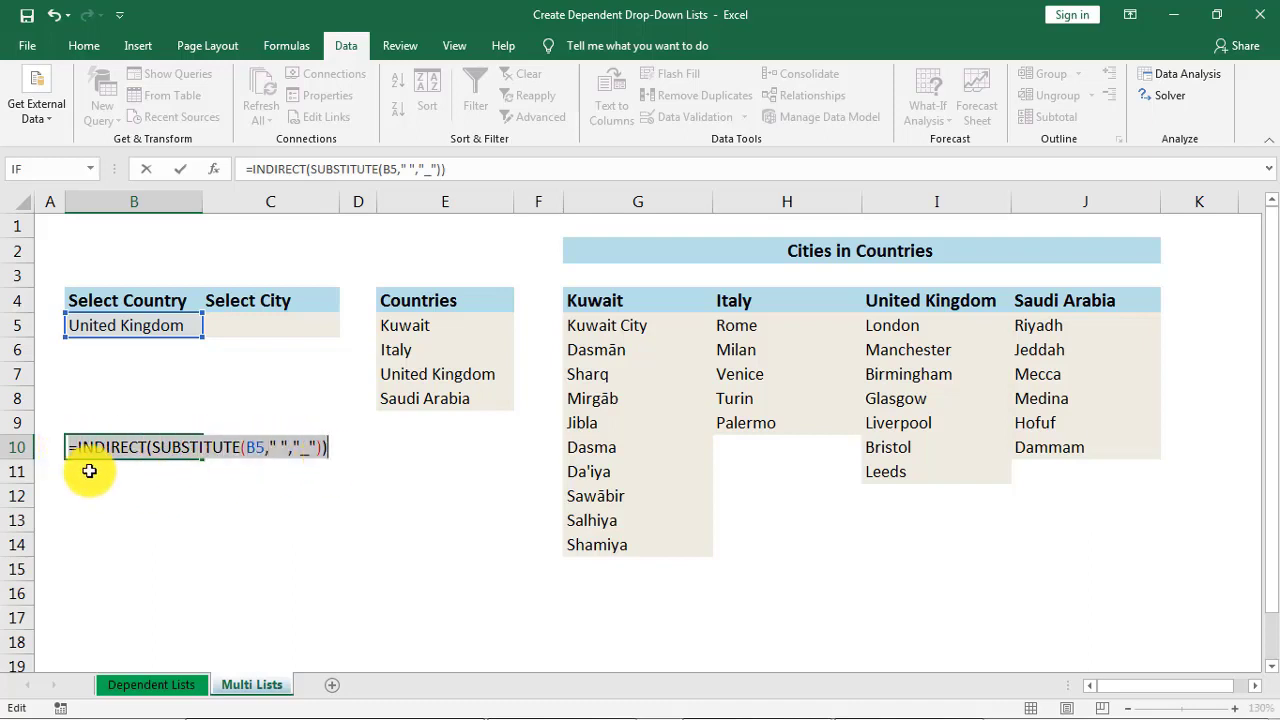
click(70, 447)
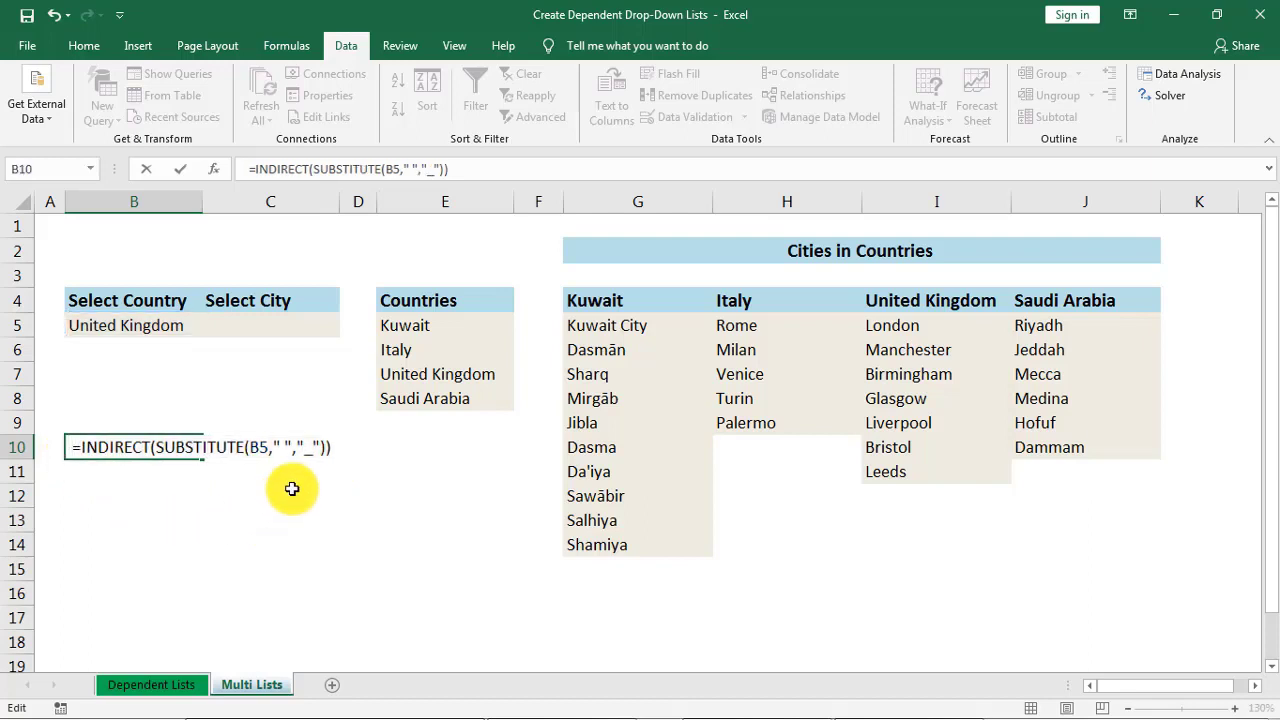
- Replace C5's validation source with the pasted =INDIRECT(SUBSTITUTE(B5," ","_")) formula
click(270, 324)
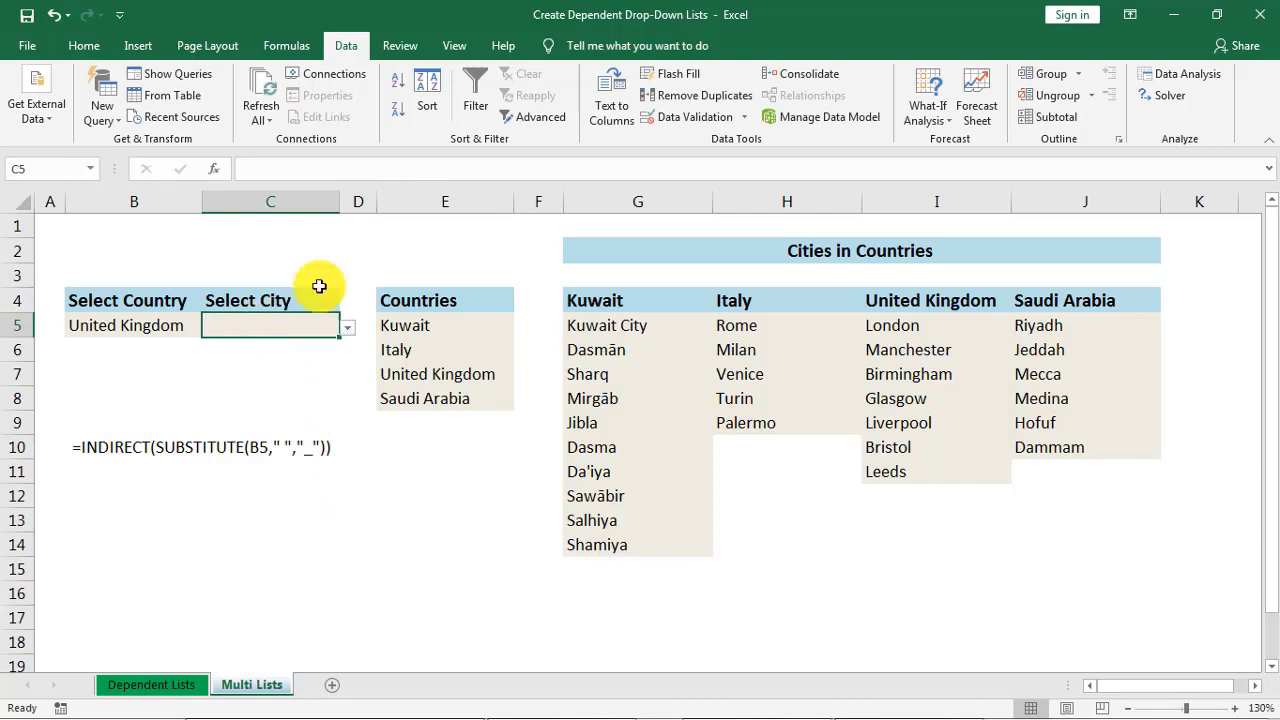
click(688, 116)
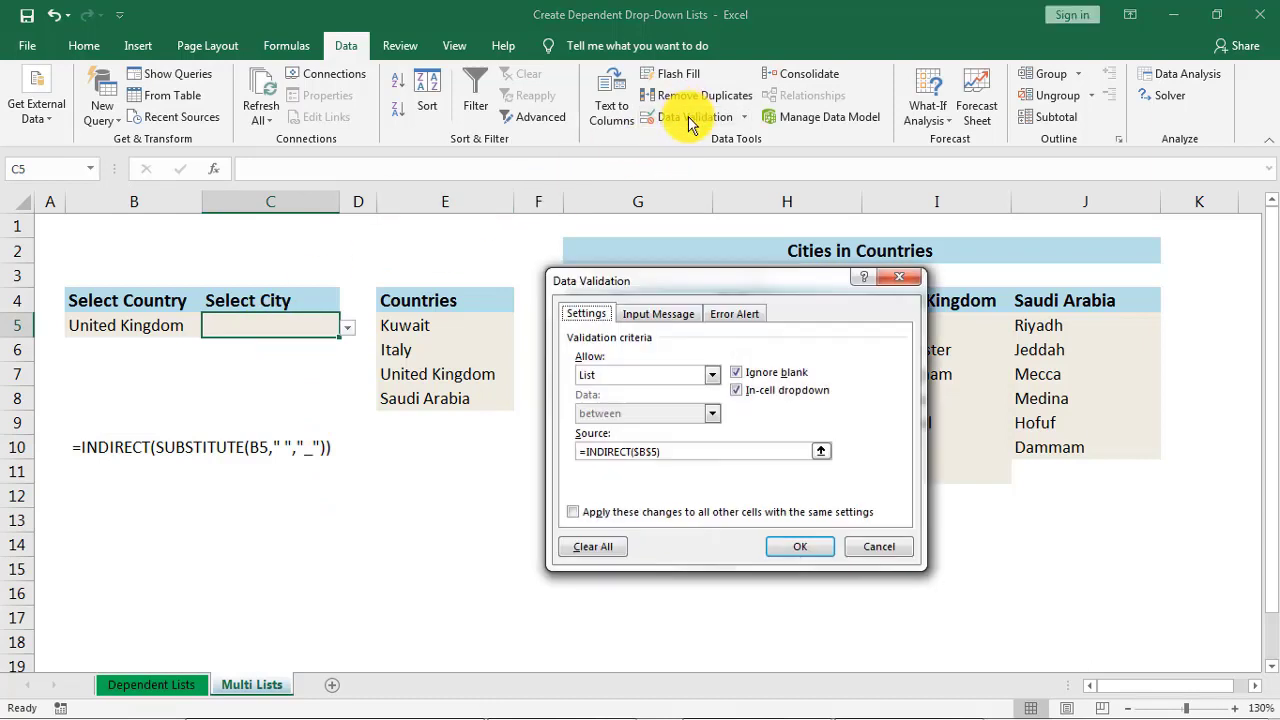
click(690, 451)
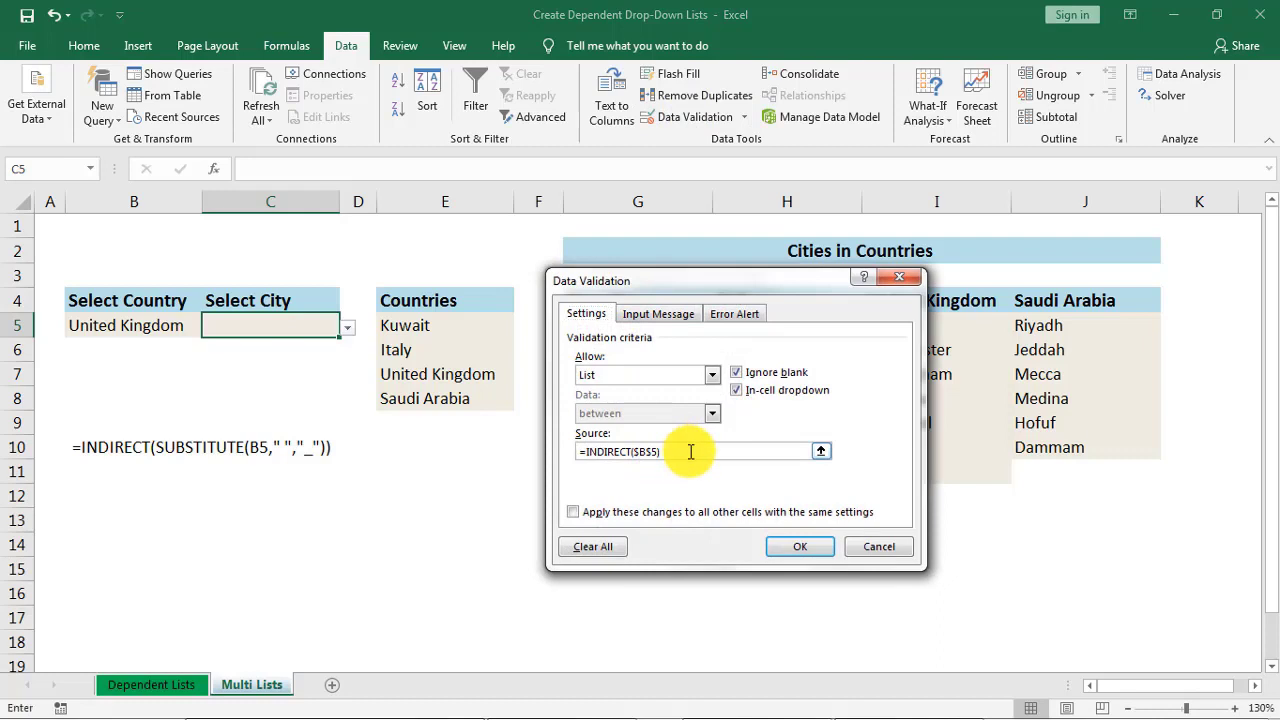
key(BackSpace)
key(BackSpace)
key(BackSpace)
key(BackSpace)
key(BackSpace)
key(BackSpace)
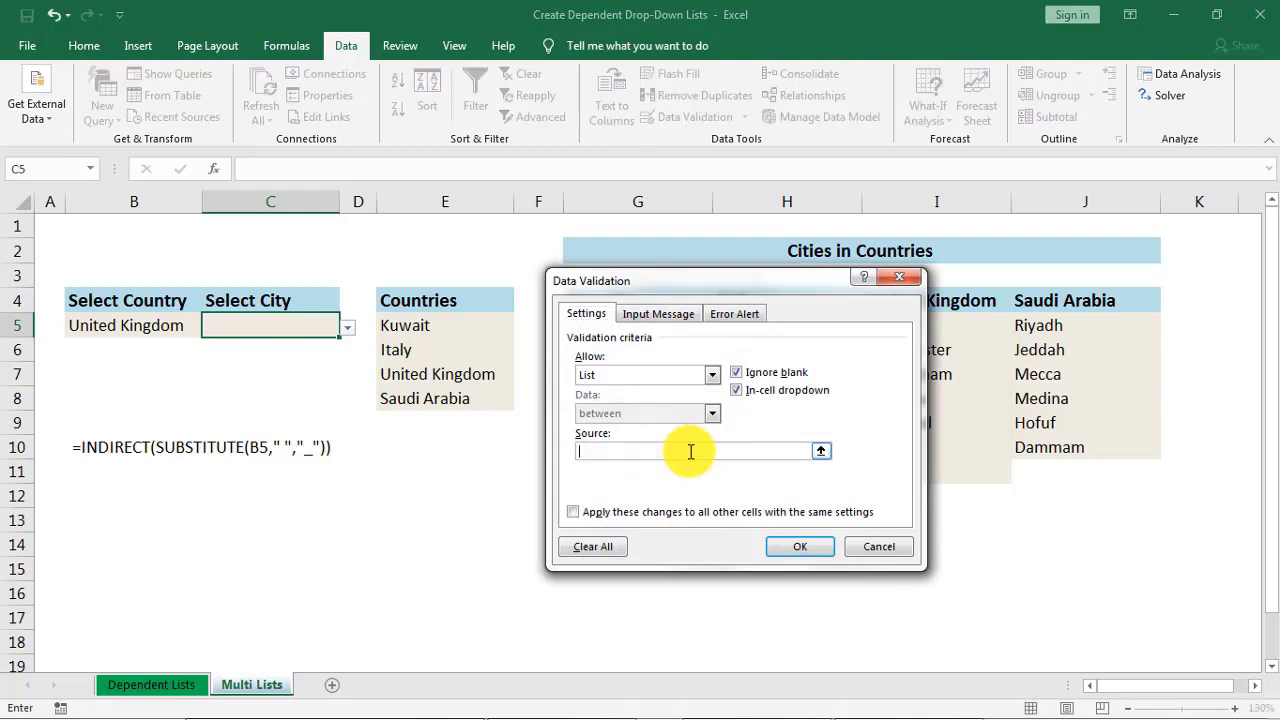
key(ctrl+v)
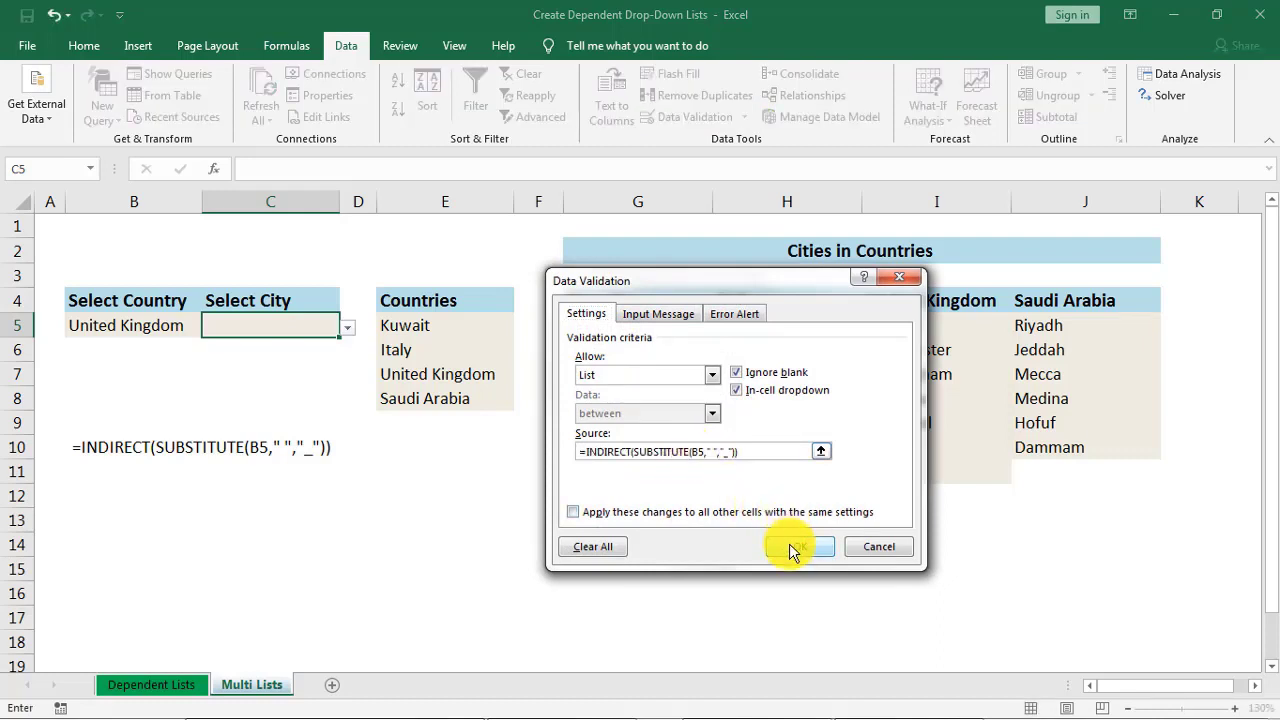
click(789, 543)
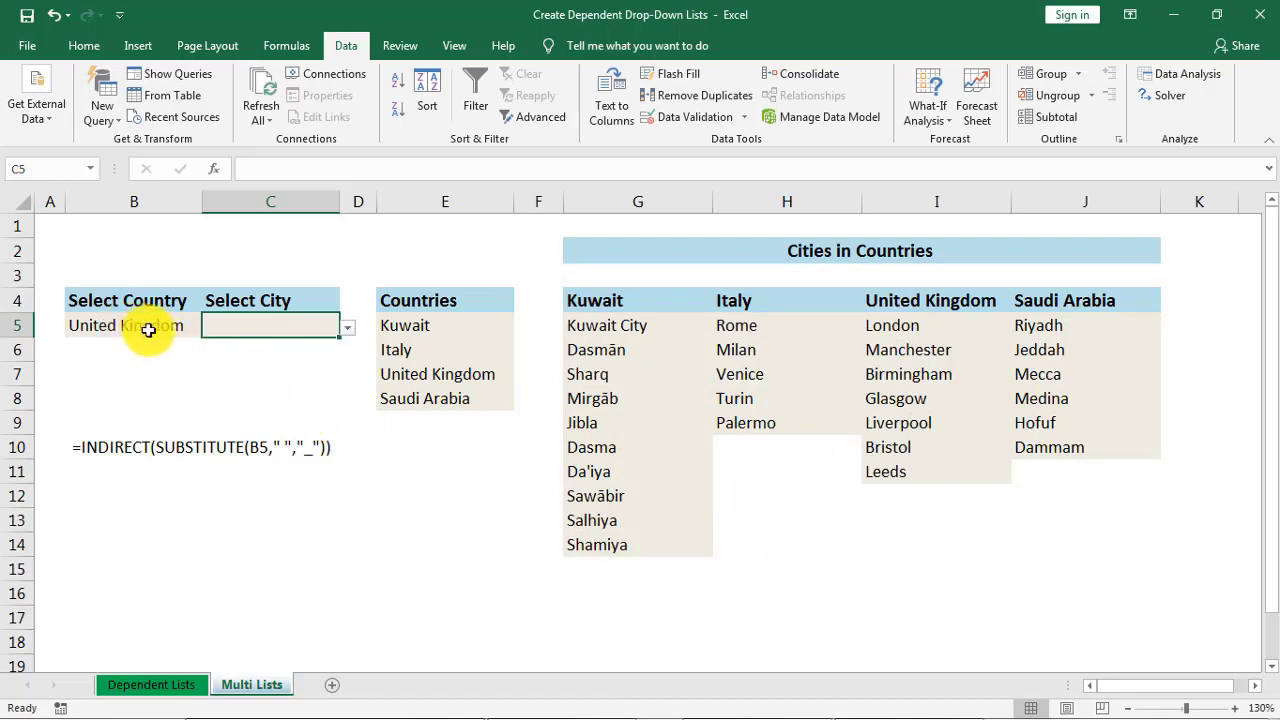
- Check the United Kingdom city choices in C5, then set the country in B5 to Saudi Arabia
click(348, 327)
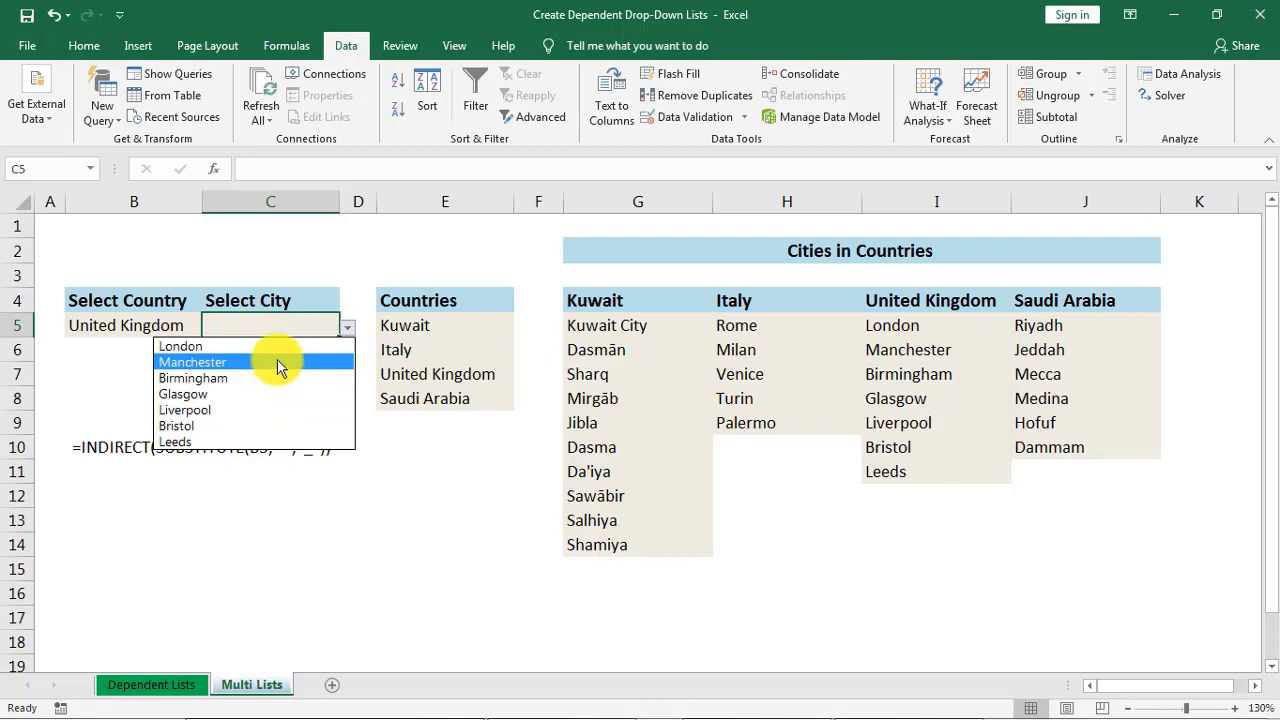
click(176, 326)
click(176, 326)
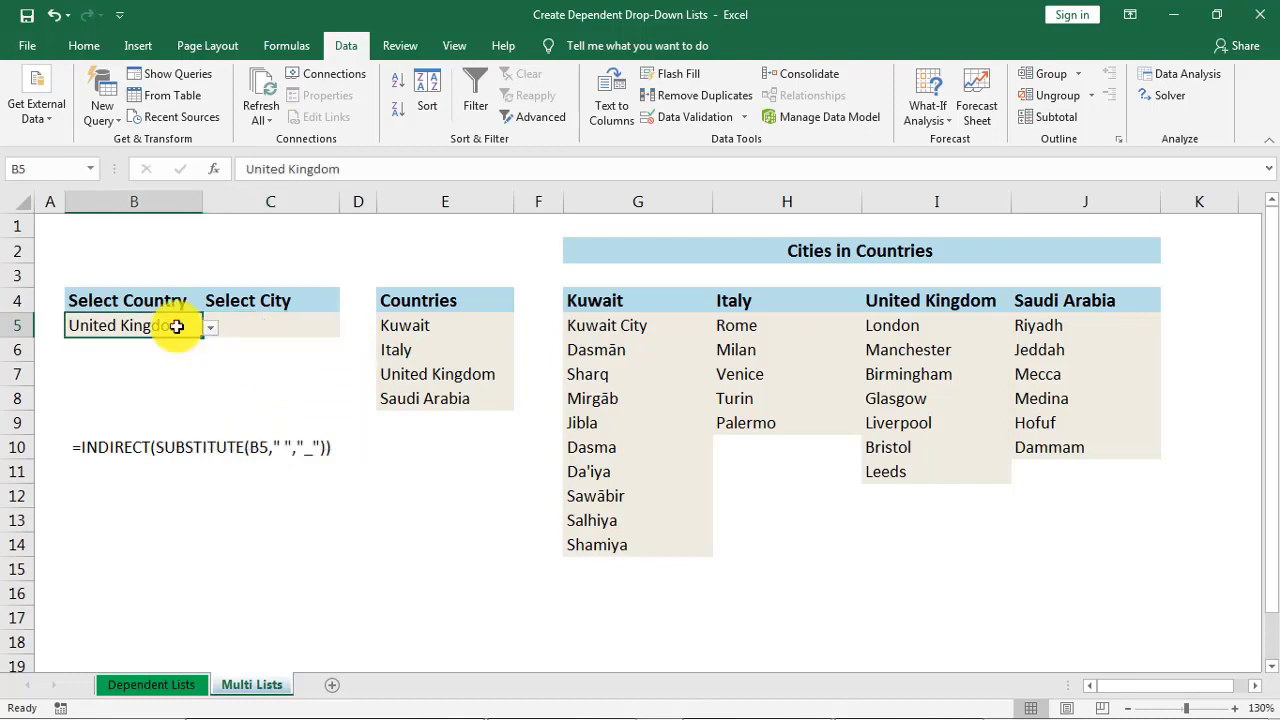
click(210, 327)
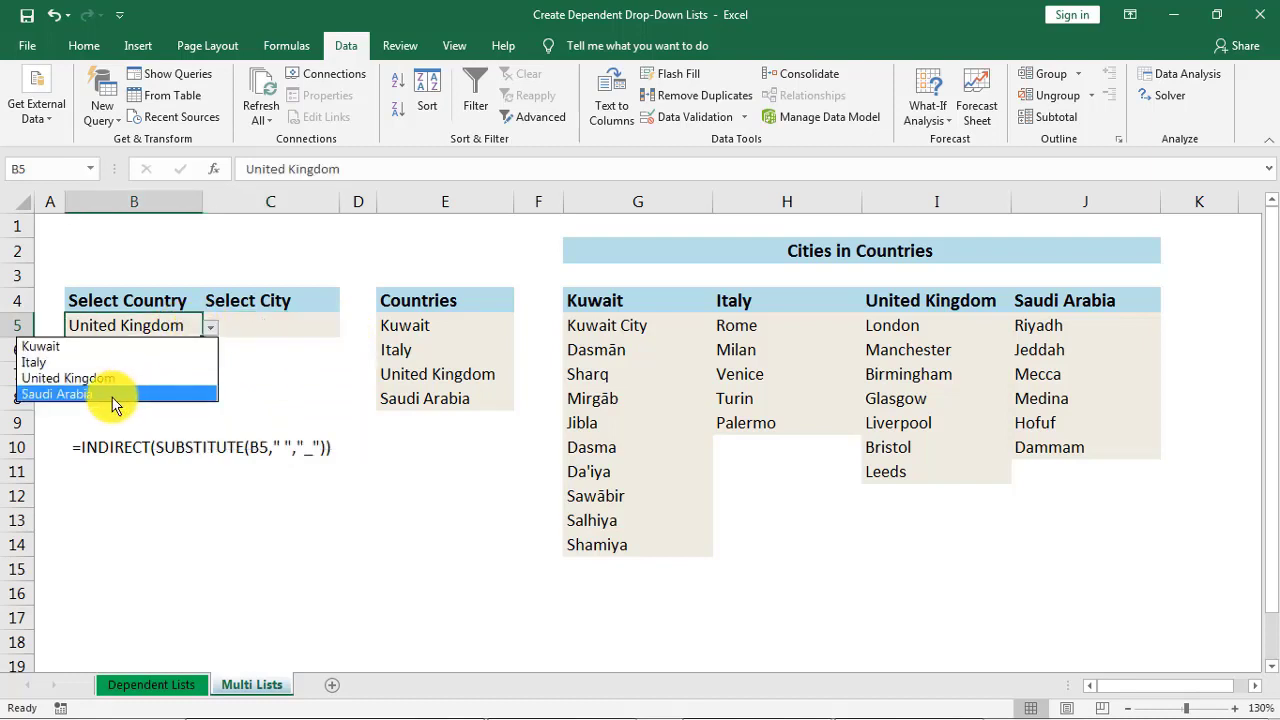
click(127, 396)
- Choose Jeddah as the city in C5 and recheck that the list shows Saudi cities
click(263, 326)
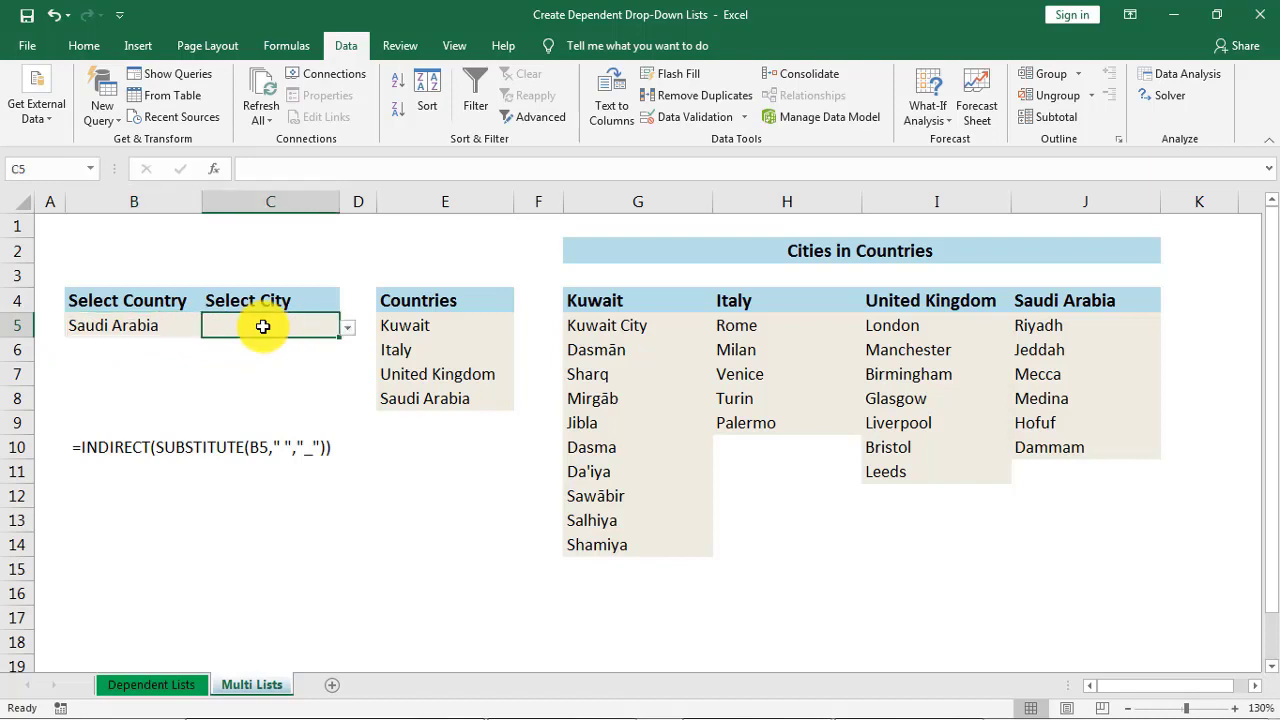
click(347, 326)
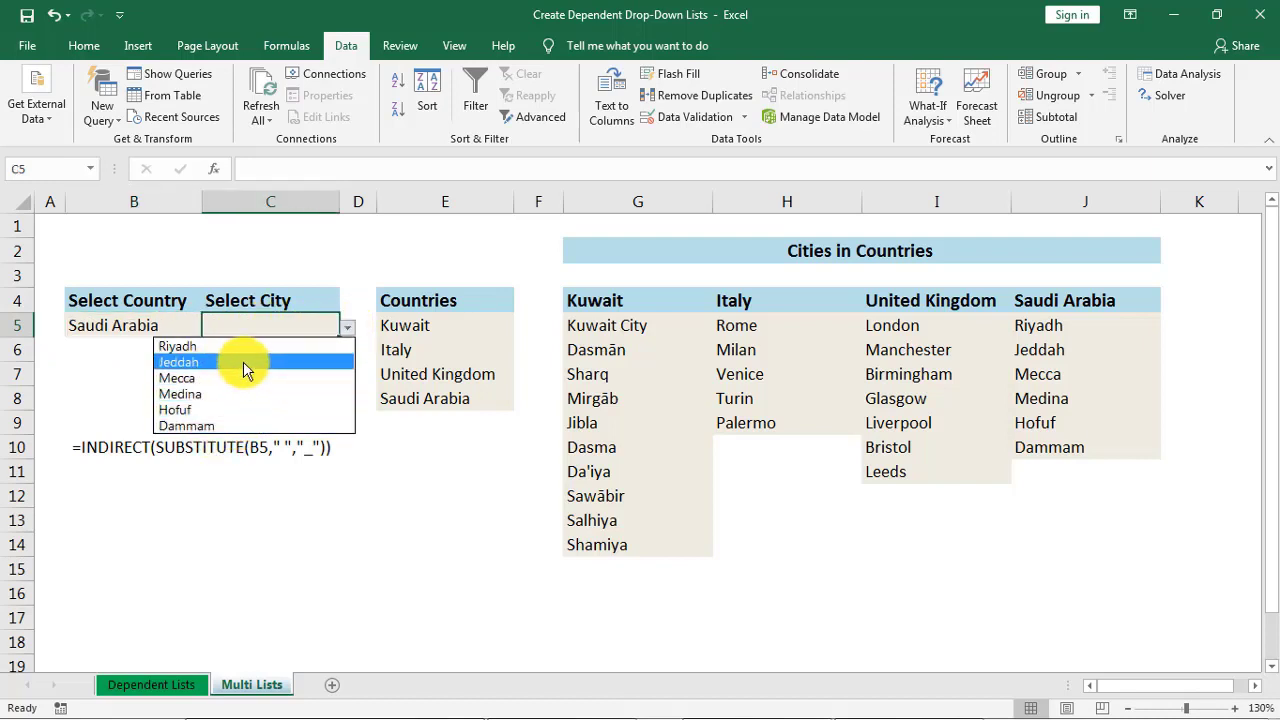
click(243, 361)
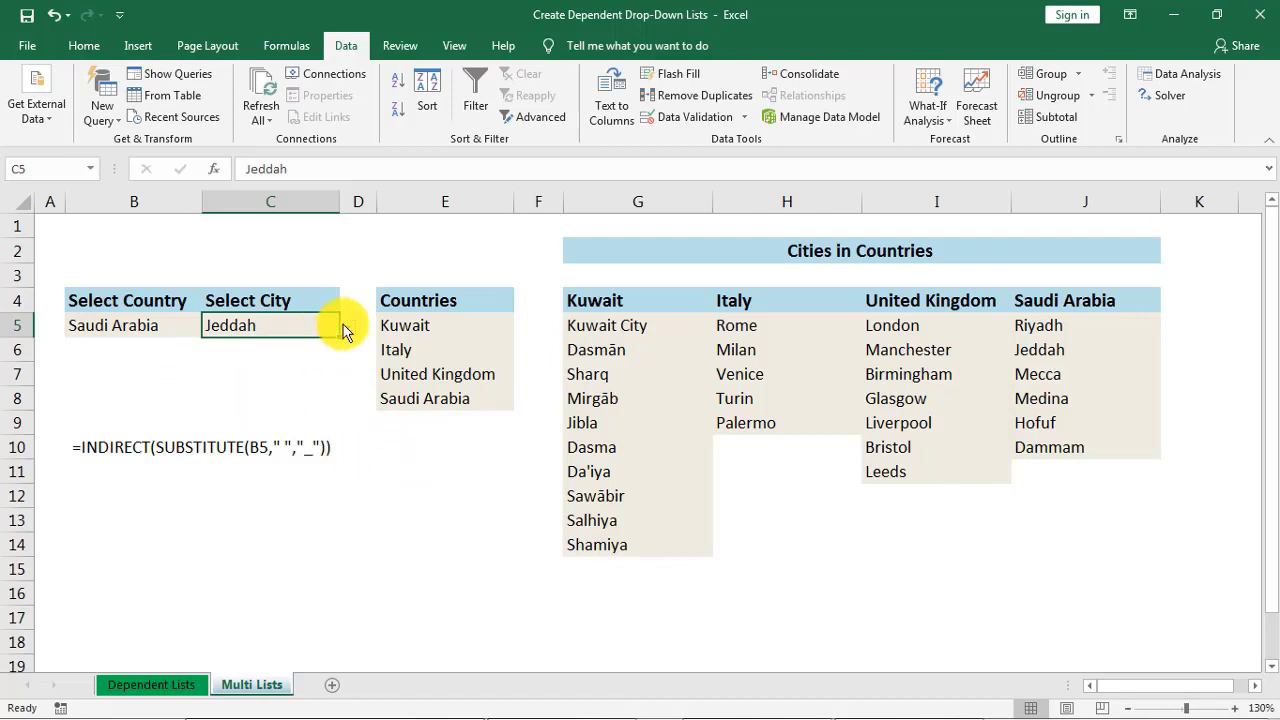
click(347, 325)
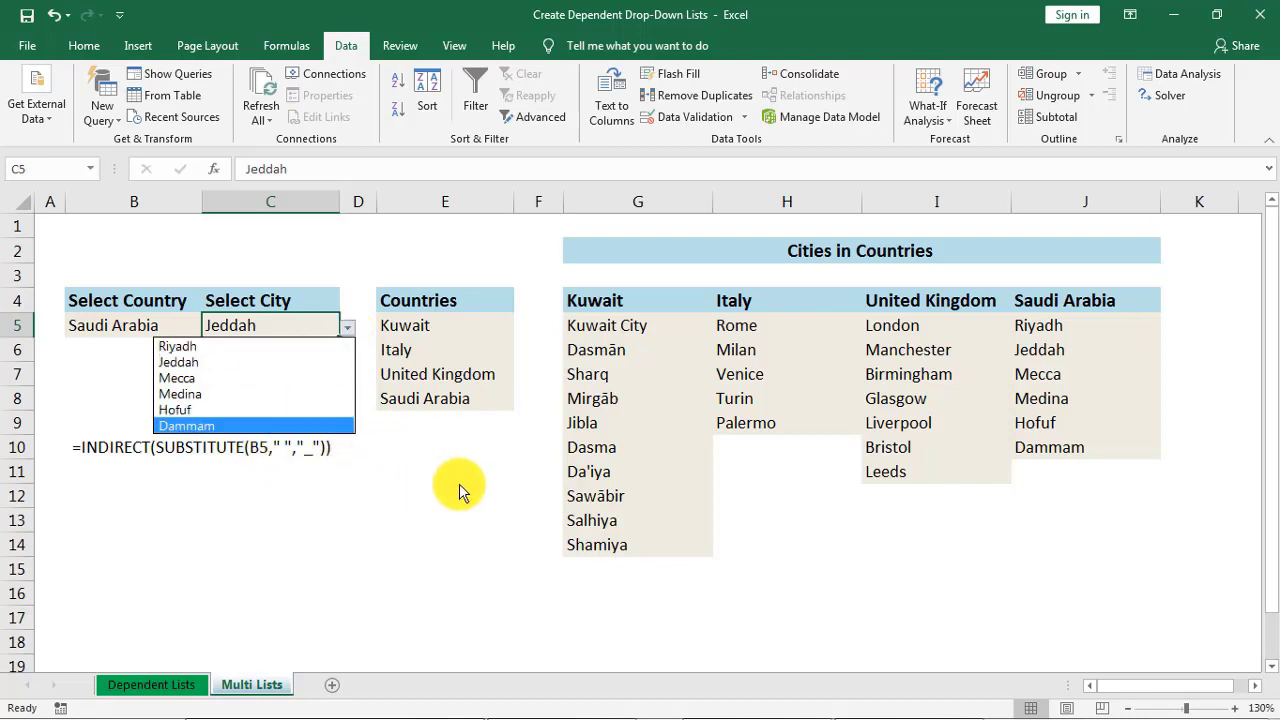
key(Escape)
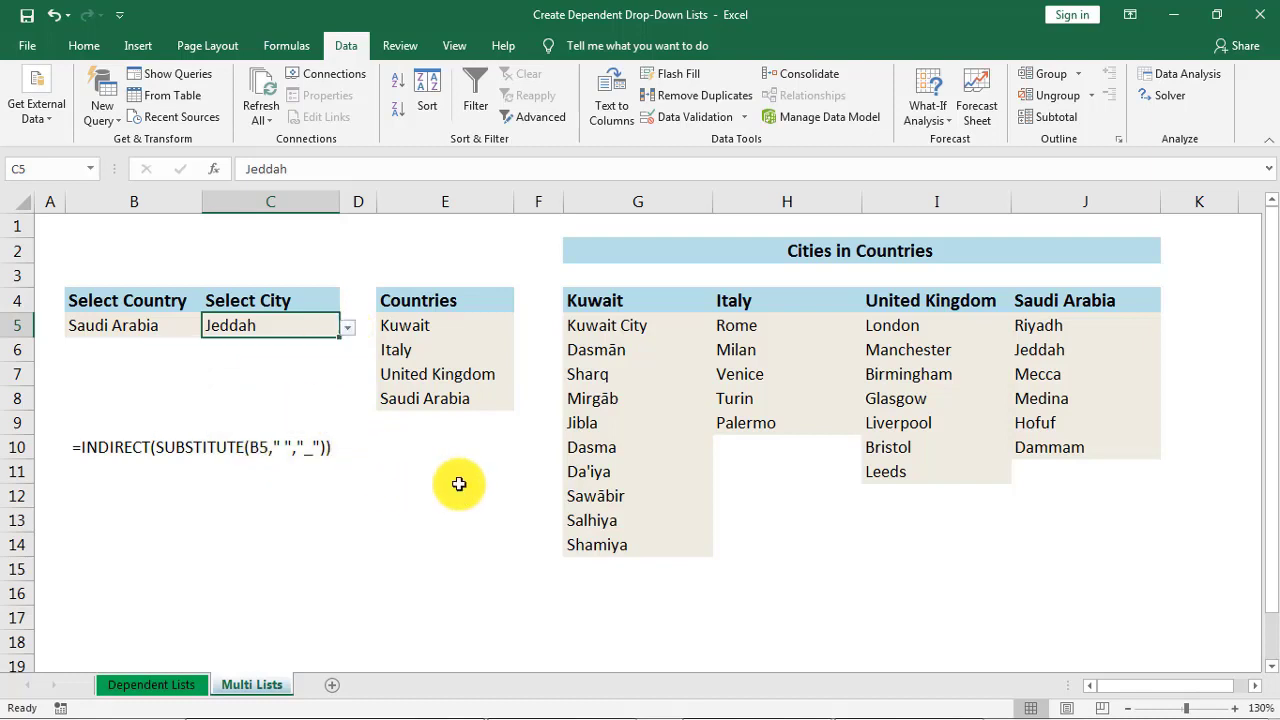
click(619, 304)
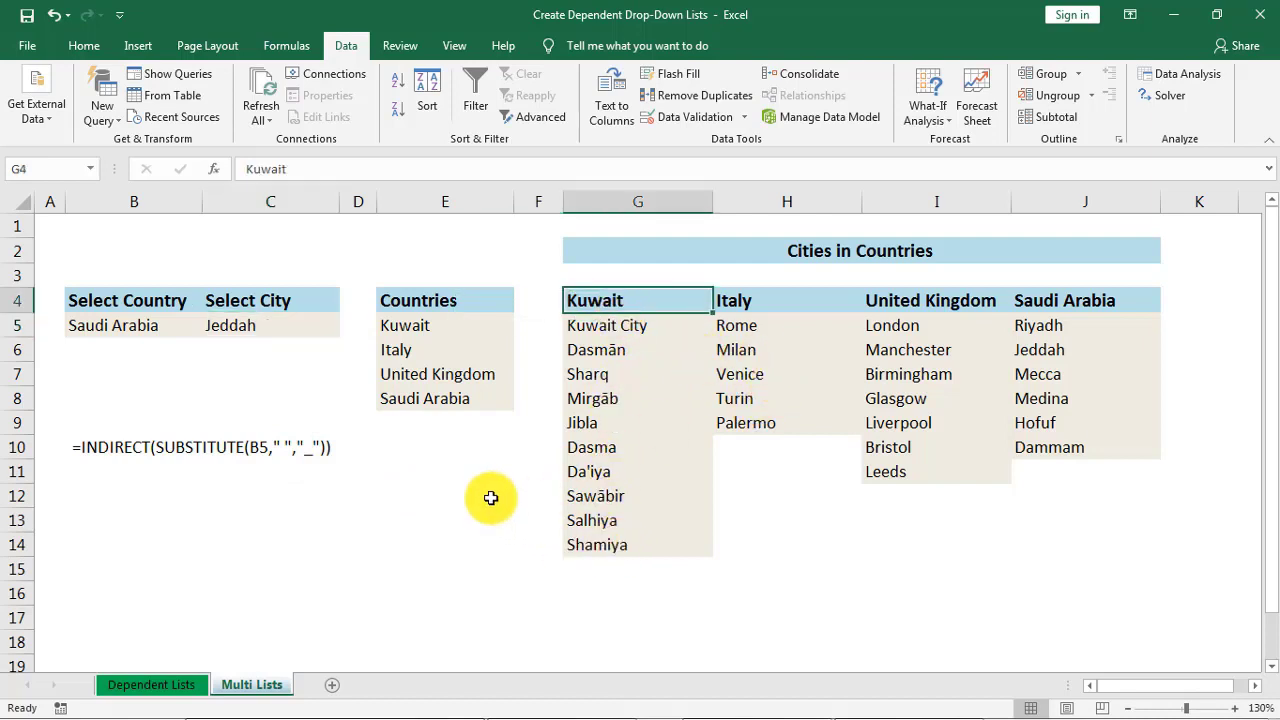
- Turn the Kuwait list G4:G14 into a table with headers and clear its table style
key(shift+Down)
key(shift+Down)
key(shift+Down)
key(shift+Down)
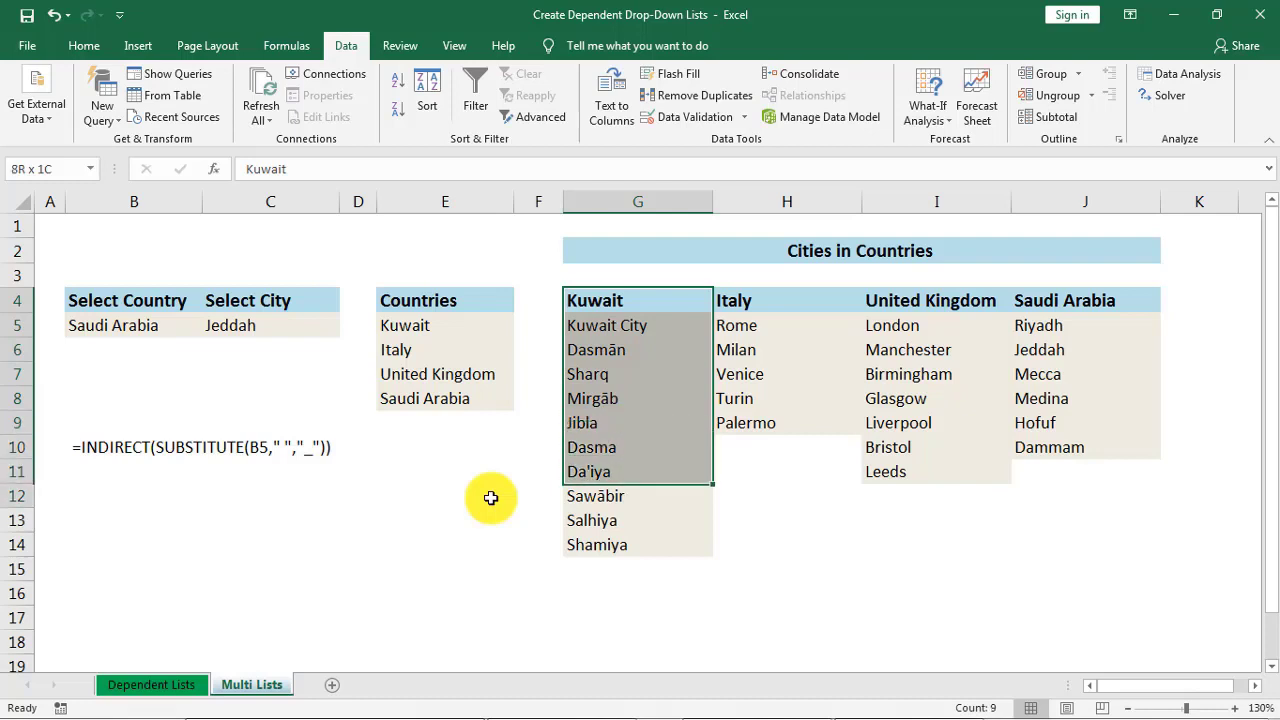
key(shift+Down)
key(shift+Down)
key(shift+Down)
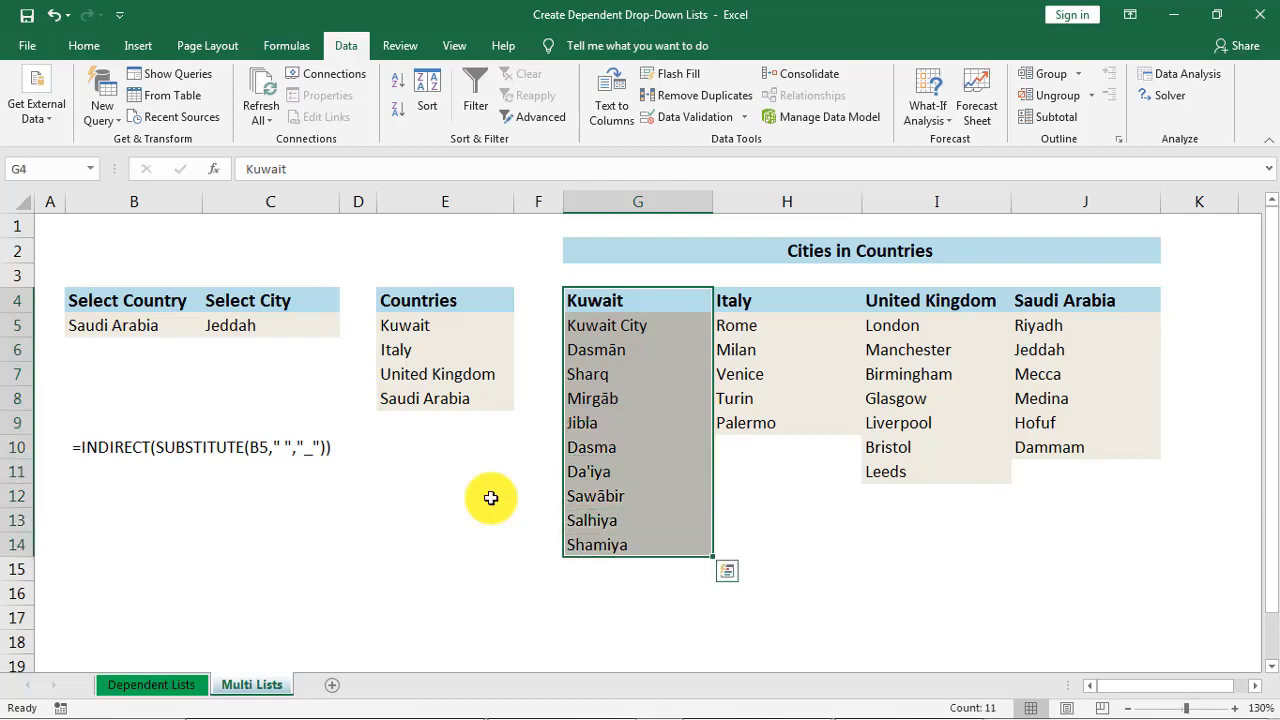
click(143, 45)
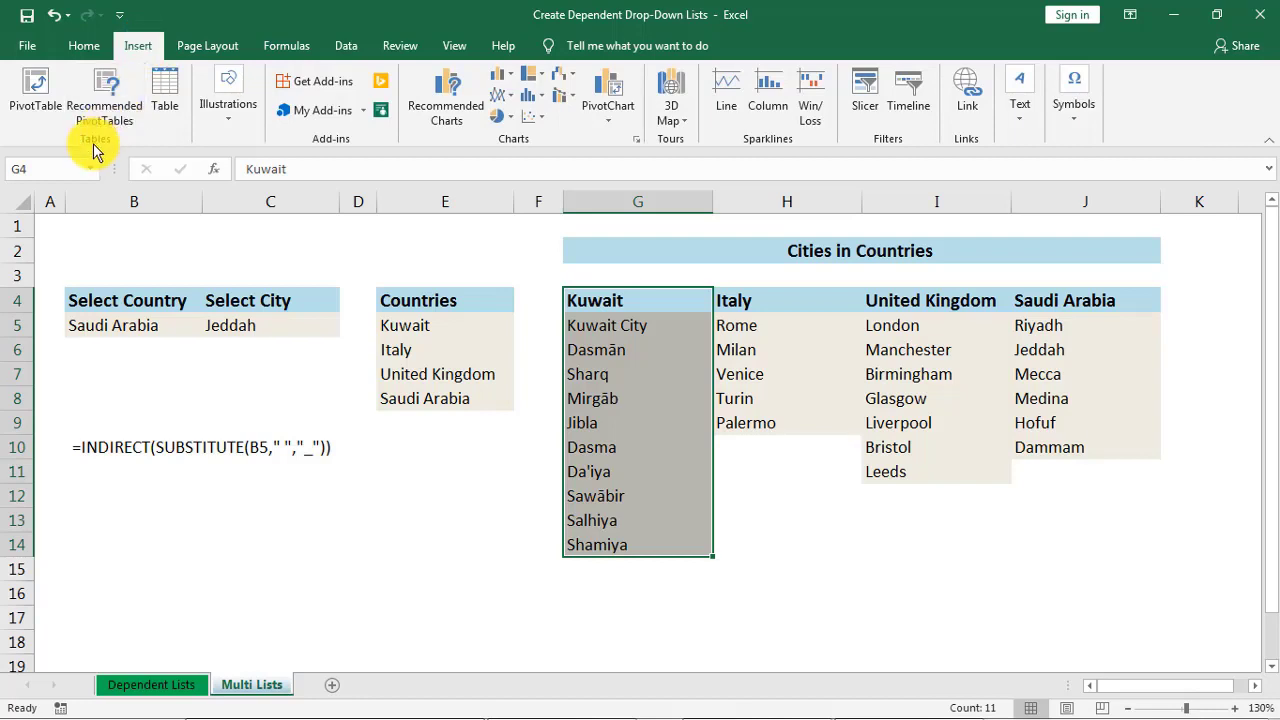
click(163, 100)
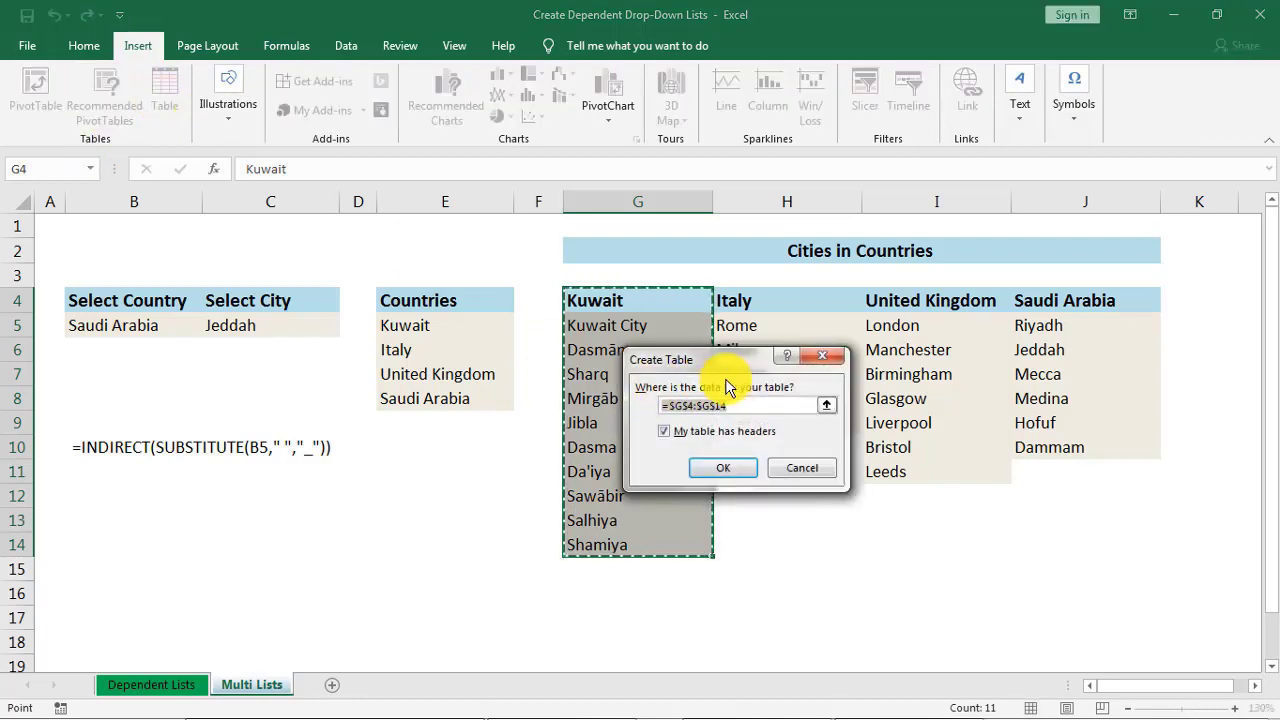
drag(728, 364, 344, 450)
click(338, 551)
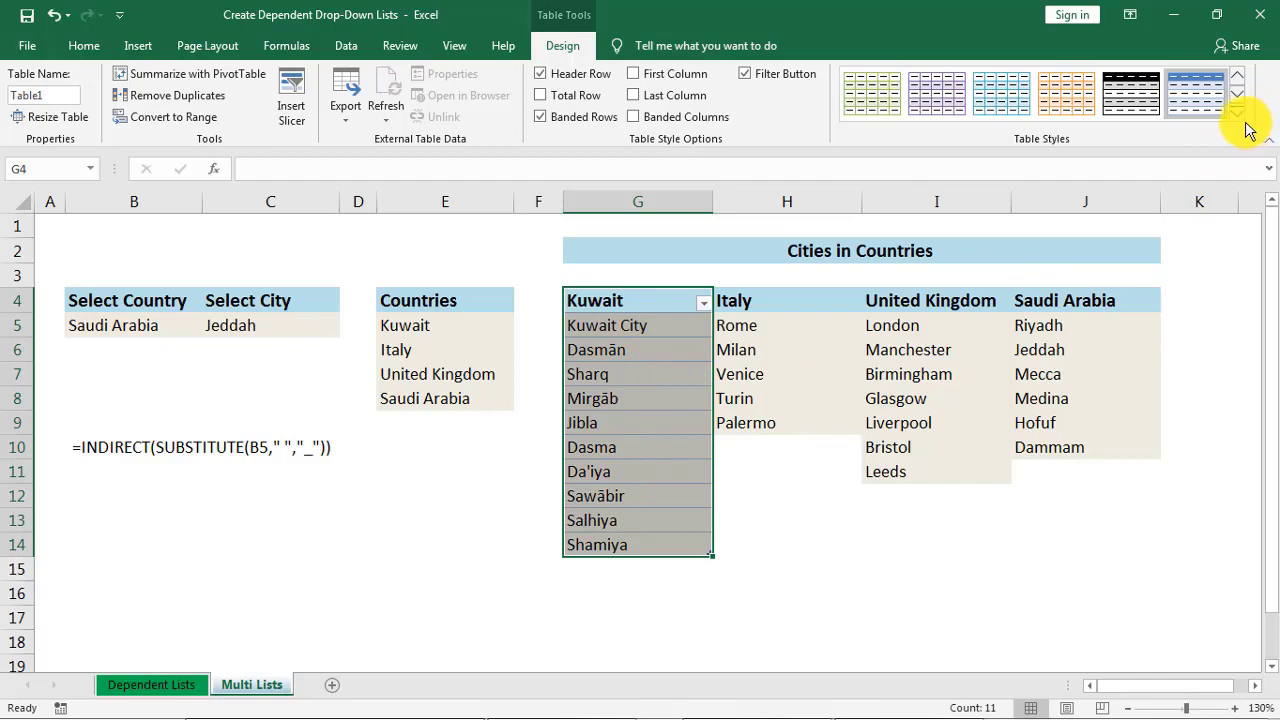
click(1237, 113)
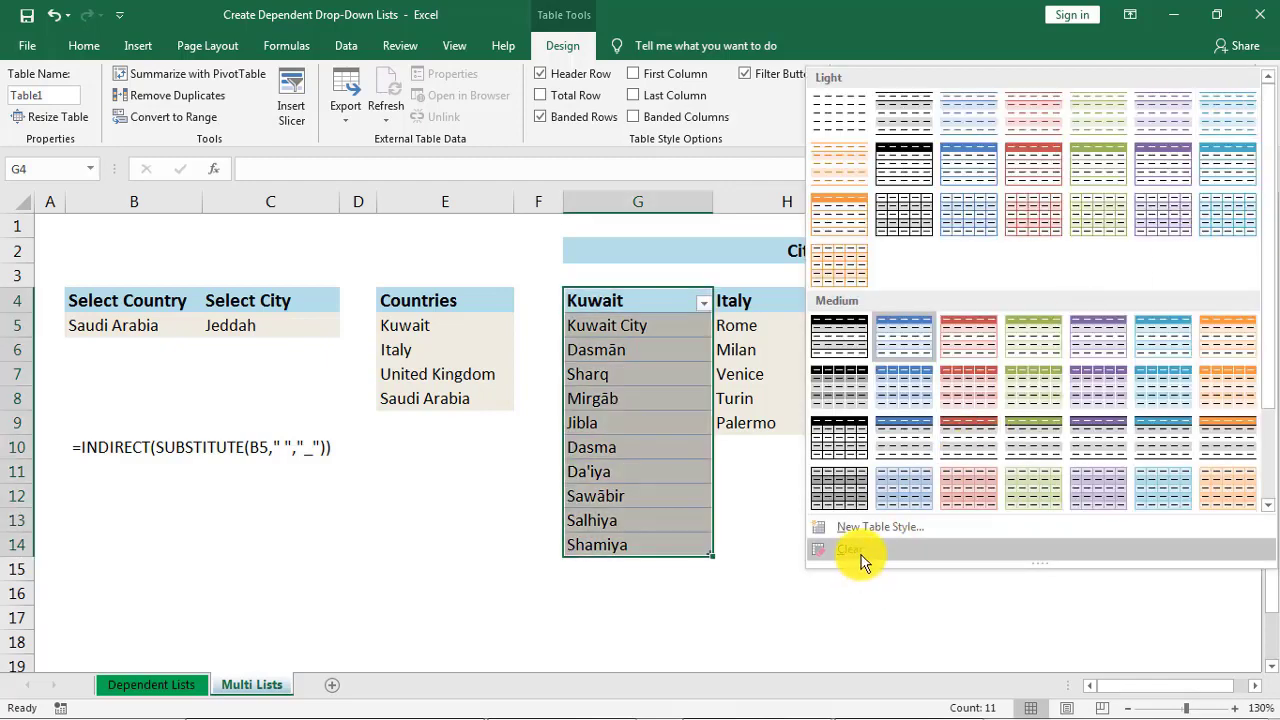
key(Escape)
drag(749, 296, 752, 422)
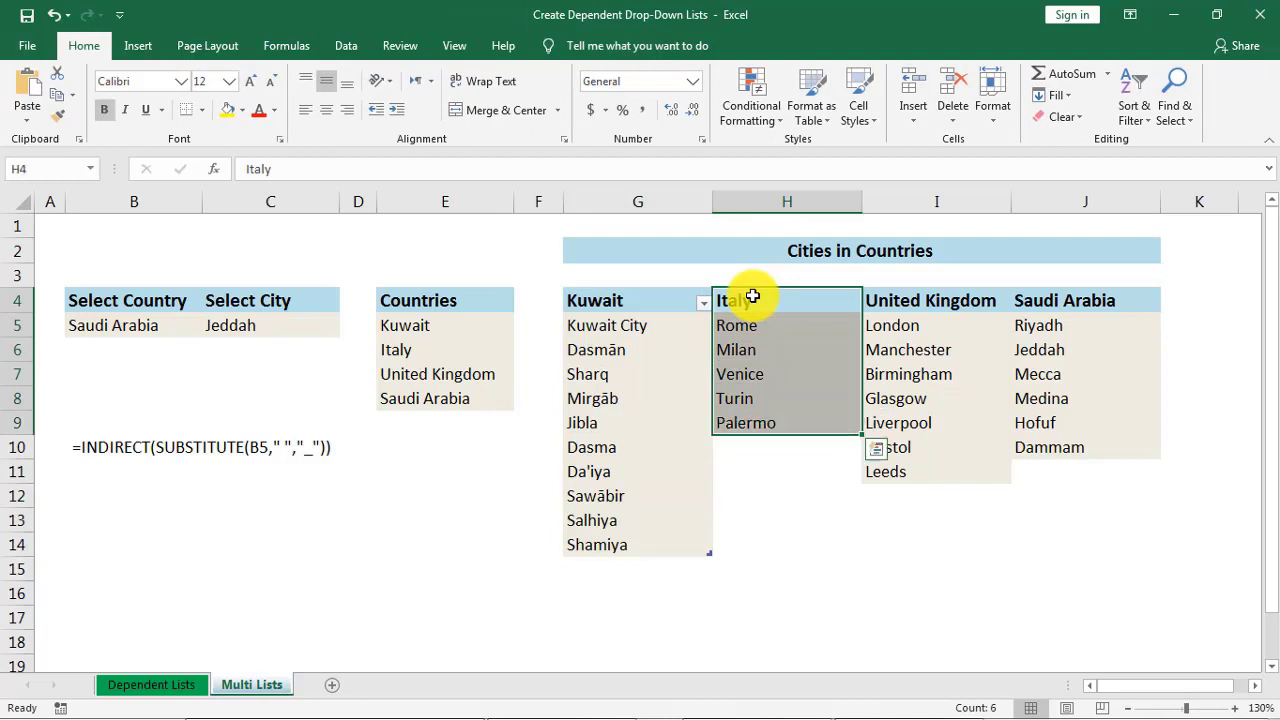
- Convert the Italy city list into a table with Ctrl+T and clear its style
key(ctrl+t)
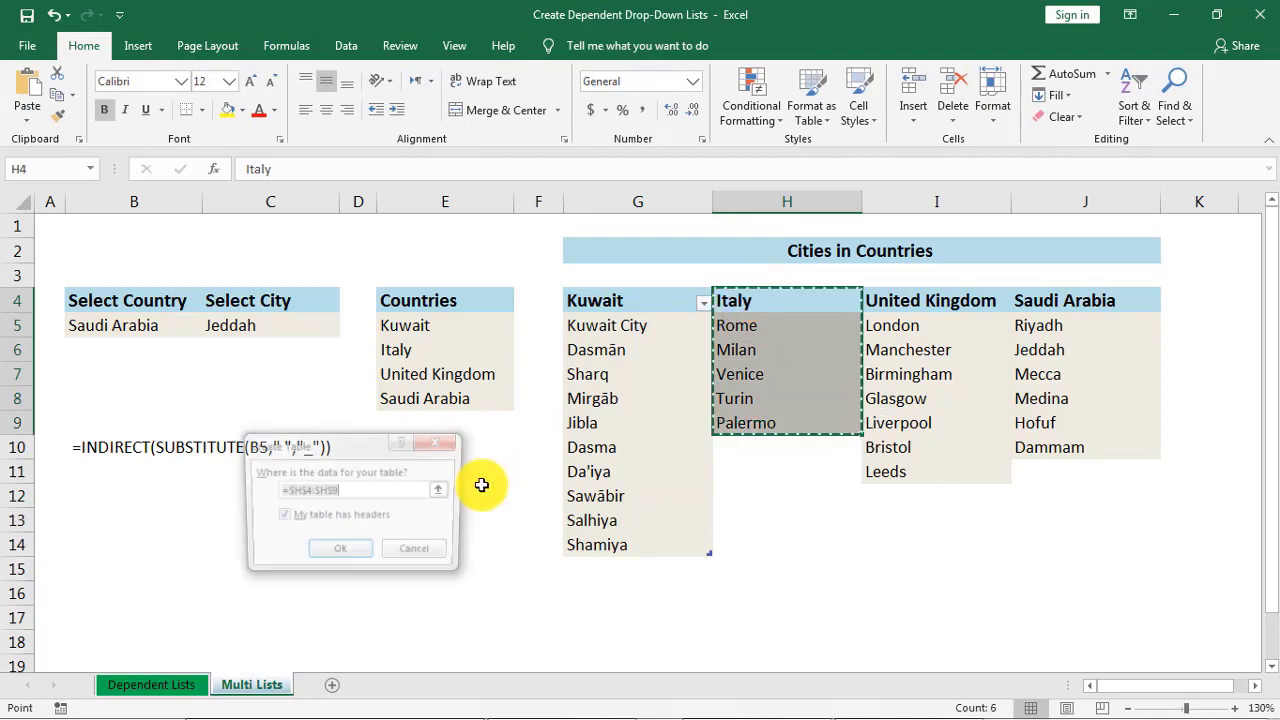
click(343, 555)
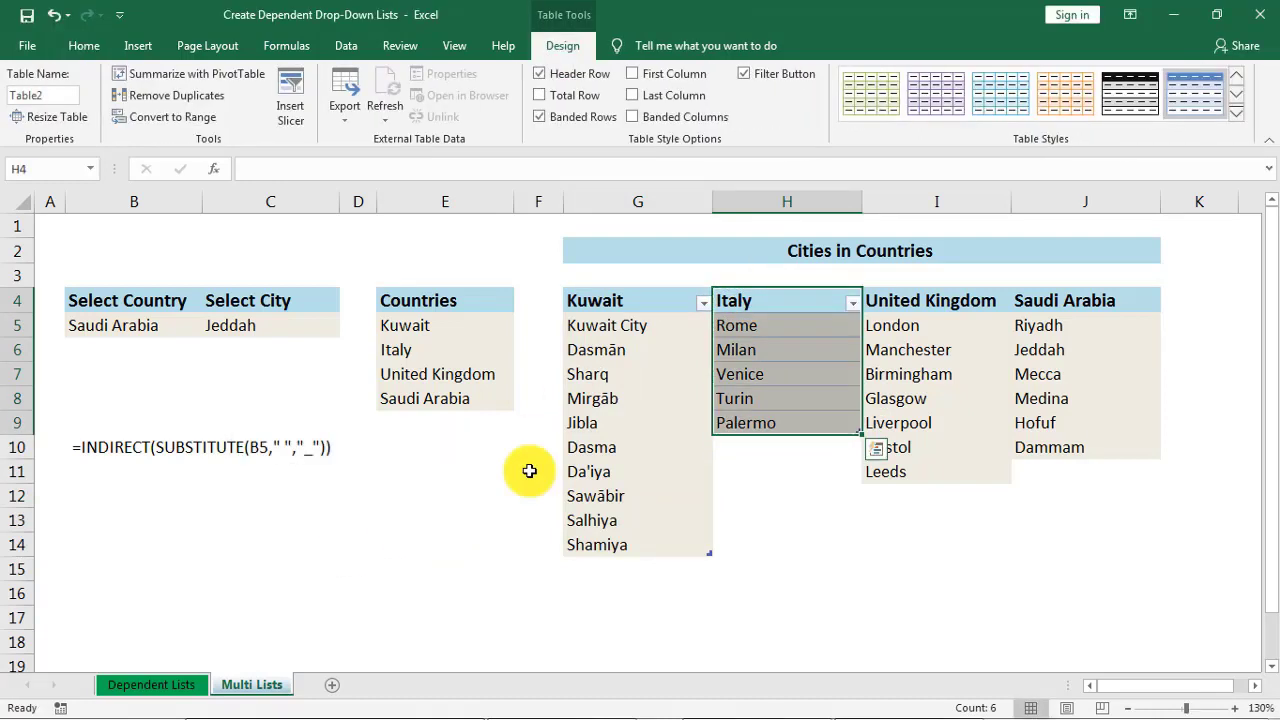
click(1237, 110)
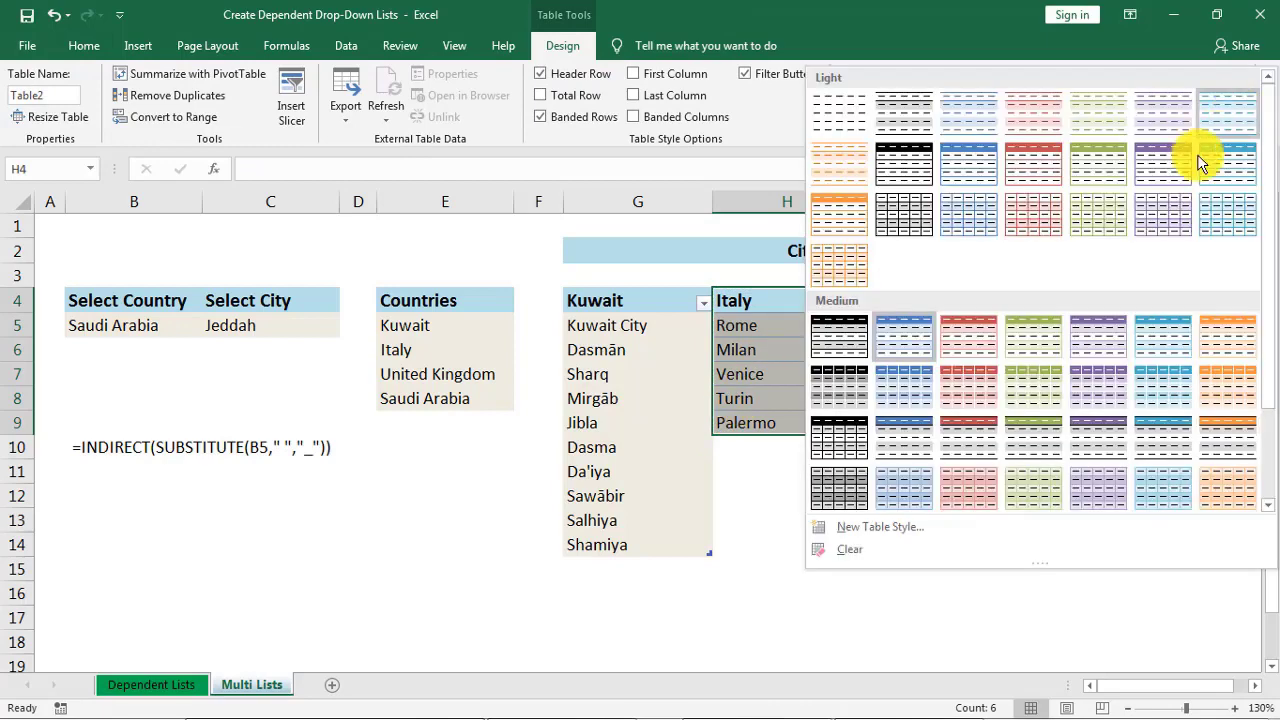
click(857, 551)
- Make the United Kingdom list, down to I11, an unstyled table
key(Right)
key(shift+Down)
key(shift+Down)
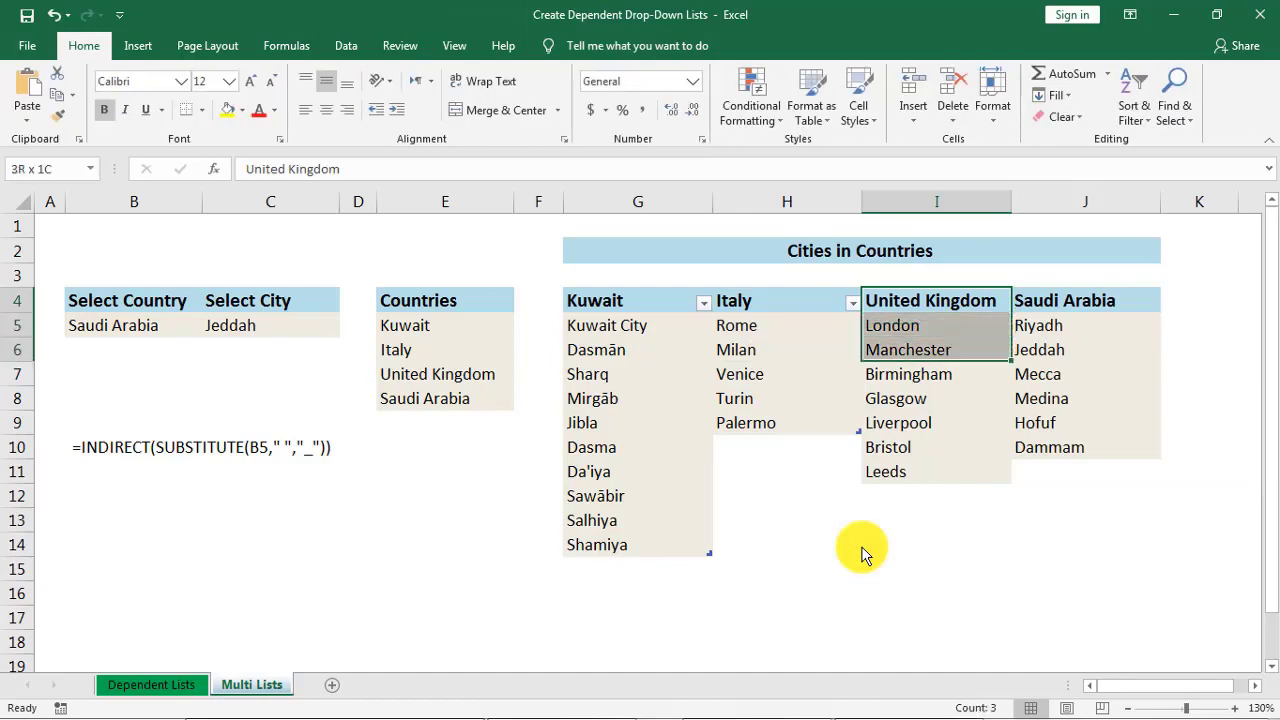
key(shift+Down)
key(shift+Down)
key(shift+Down)
key(shift+Down)
key(shift+Down)
key(ctrl+t)
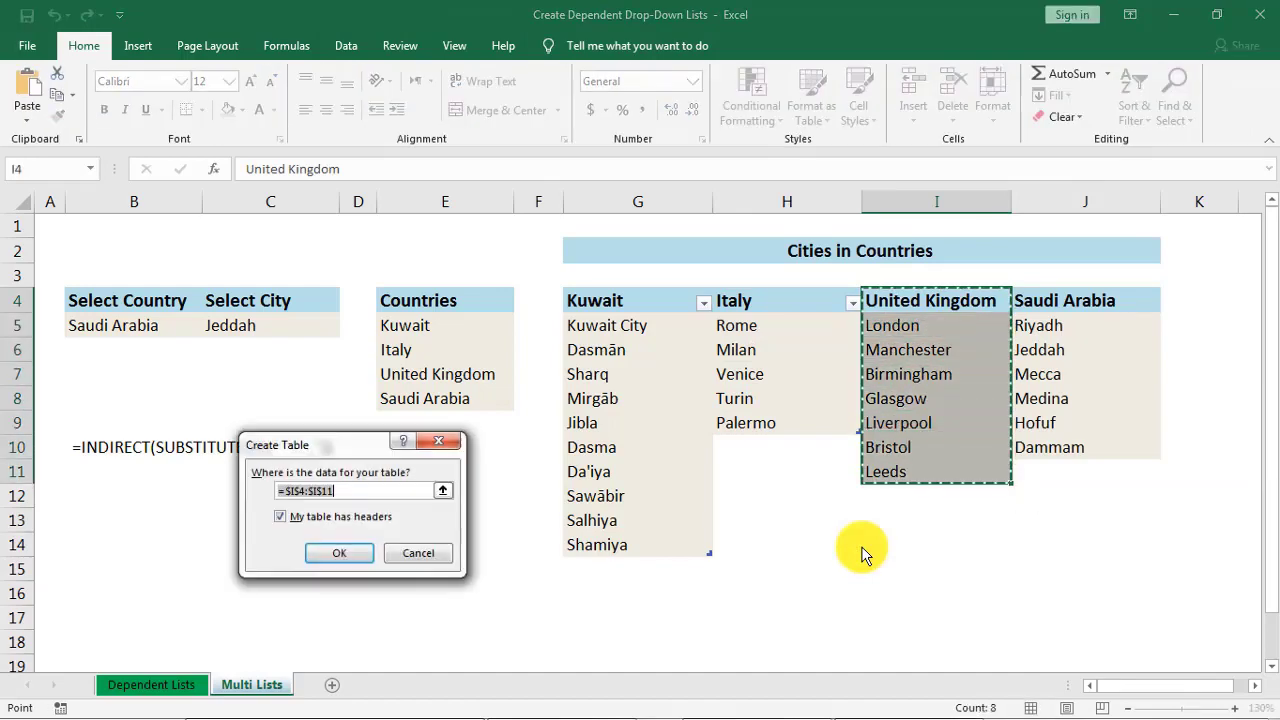
click(340, 553)
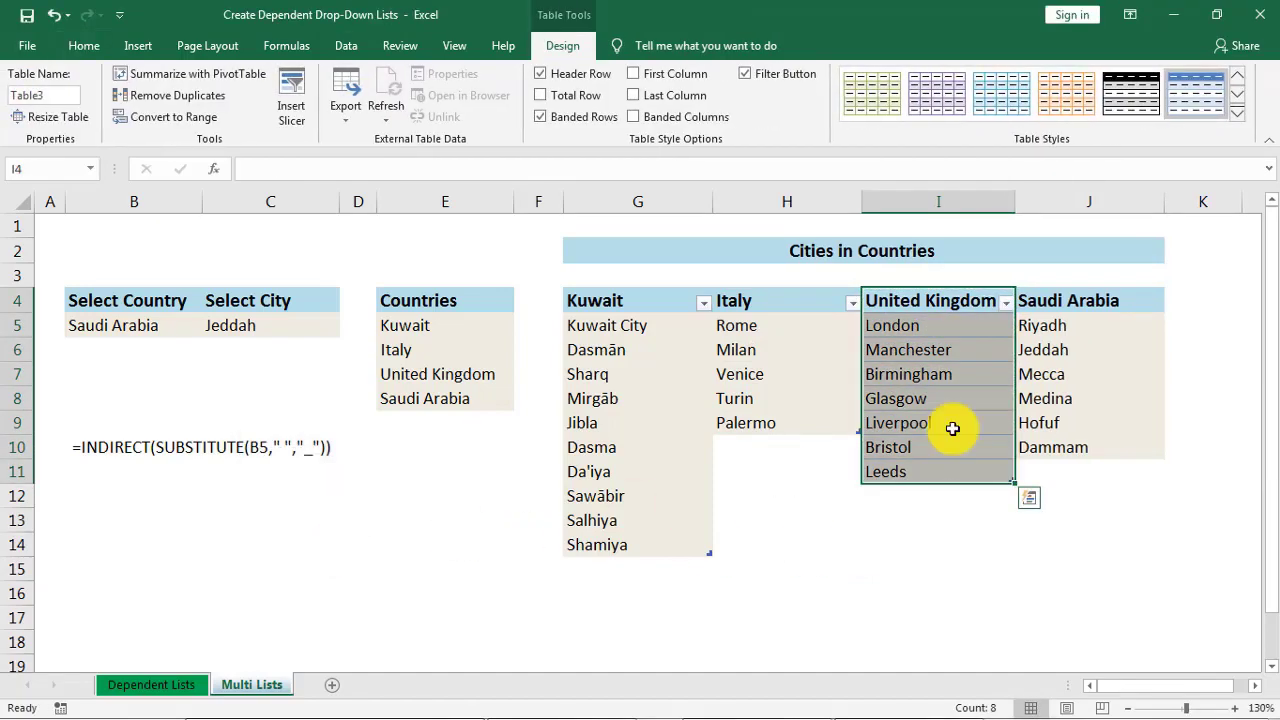
click(1238, 124)
click(845, 551)
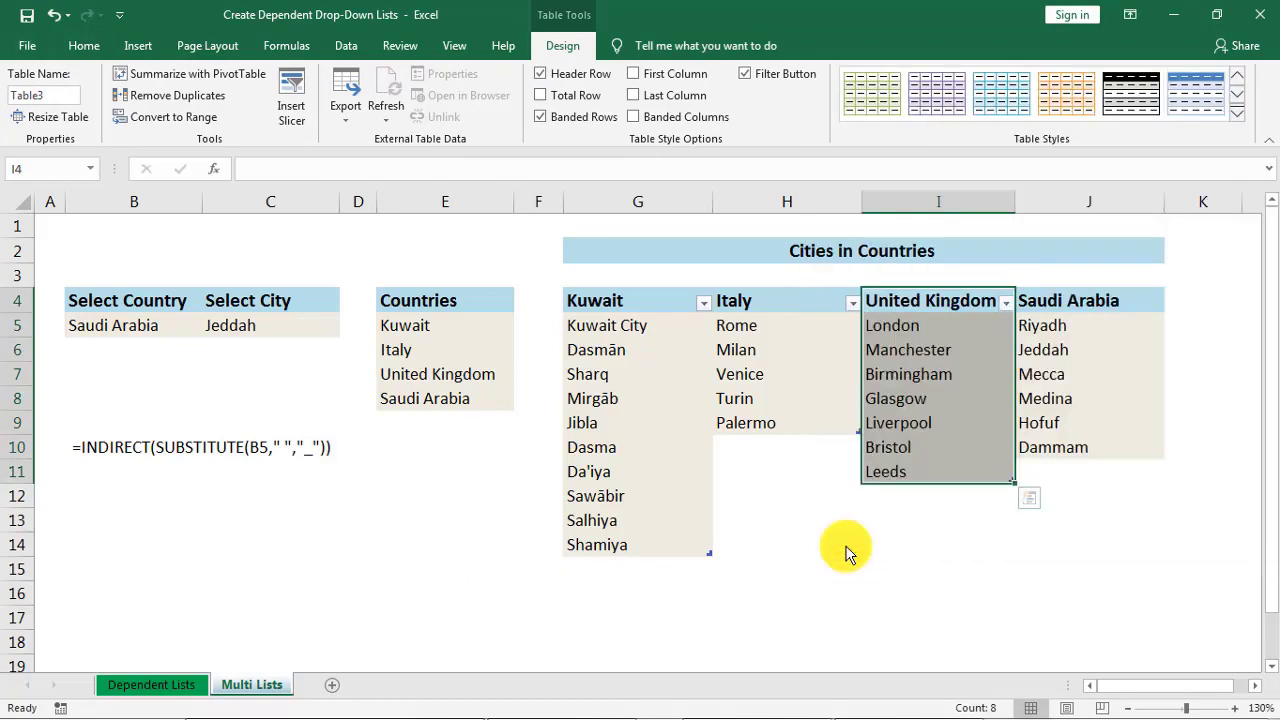
- Make the Saudi Arabia list, down to Dammam, an unstyled table with headers
key(Right)
key(shift+Down)
key(shift+Down)
key(shift+Down)
key(shift+Down)
key(shift+Down)
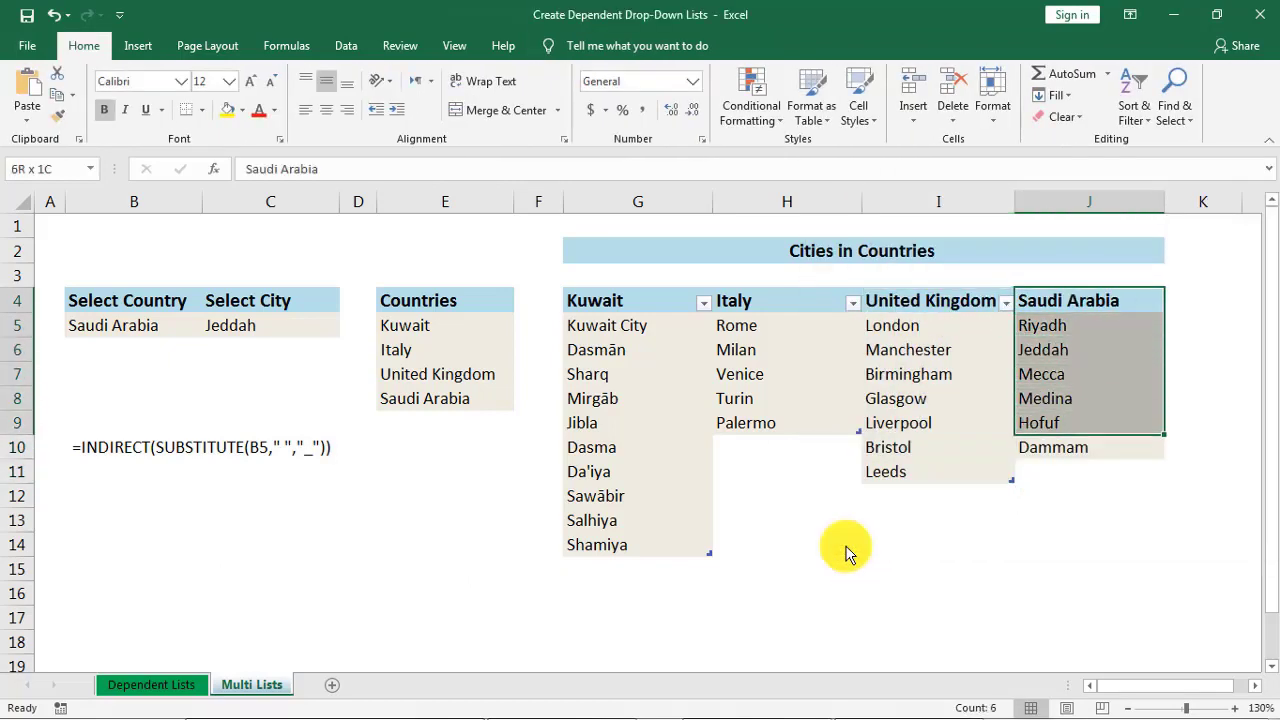
key(shift+Down)
key(ctrl+t)
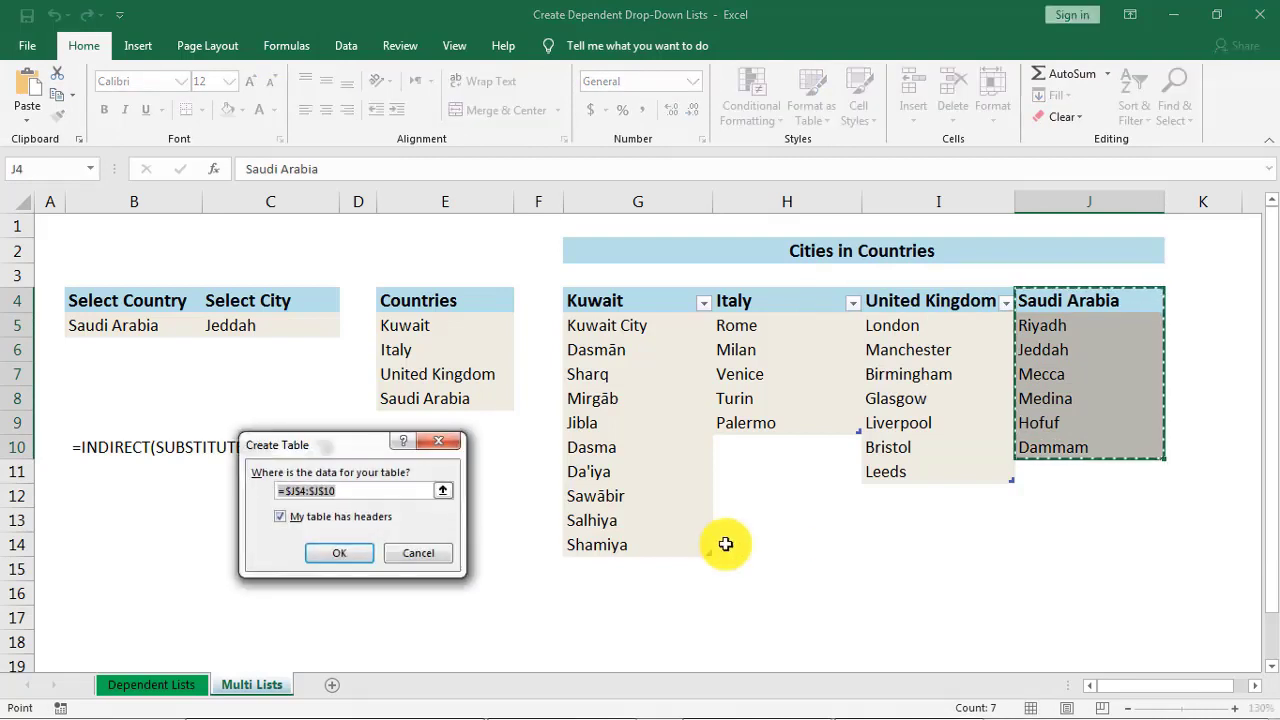
click(331, 553)
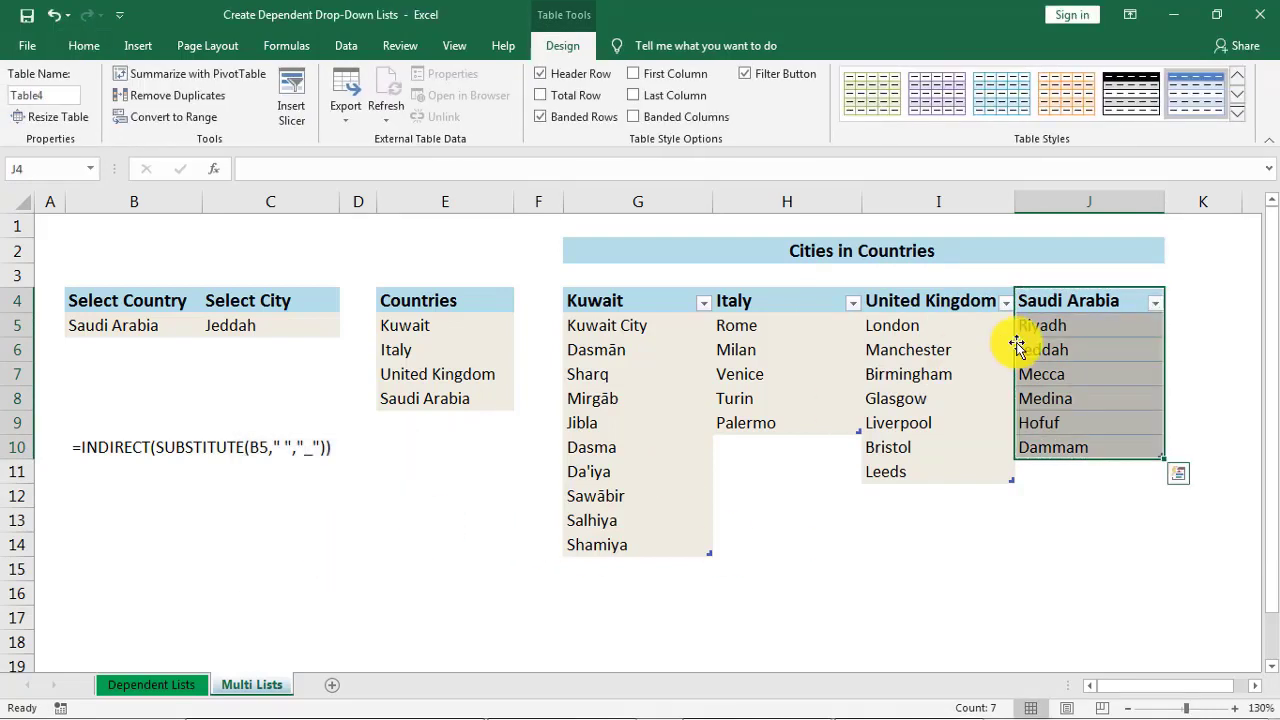
click(1237, 114)
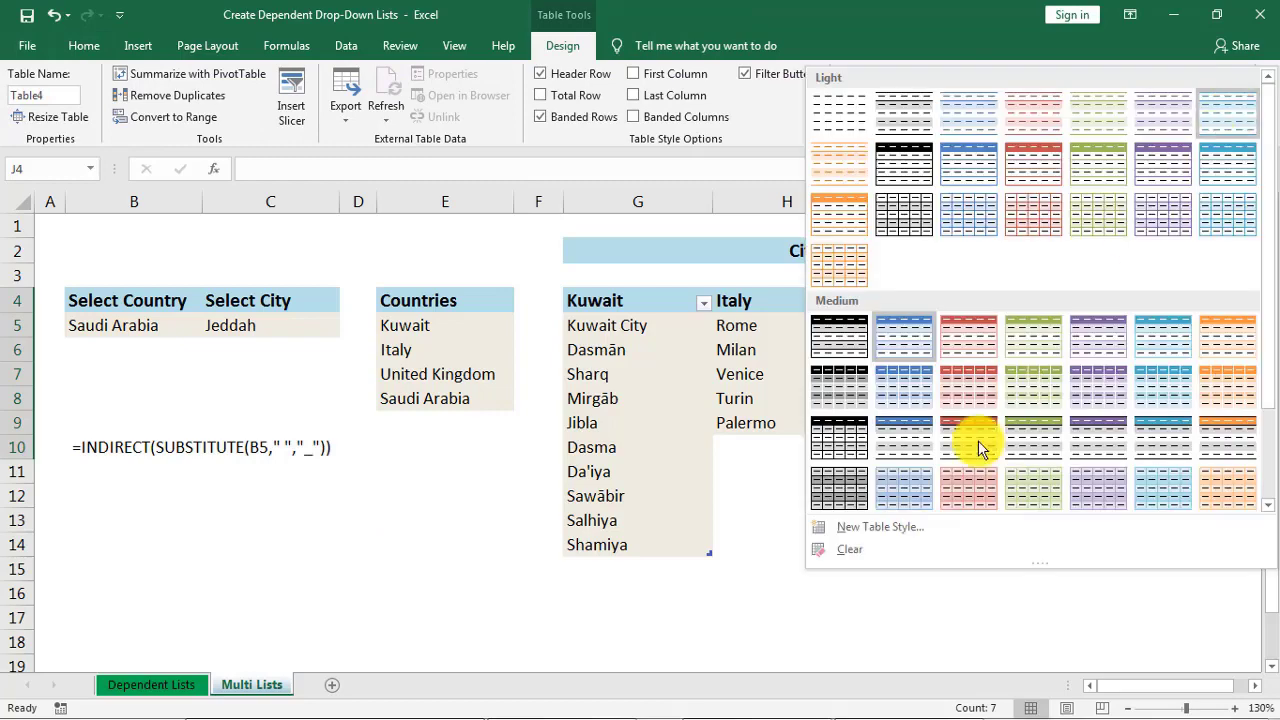
click(860, 551)
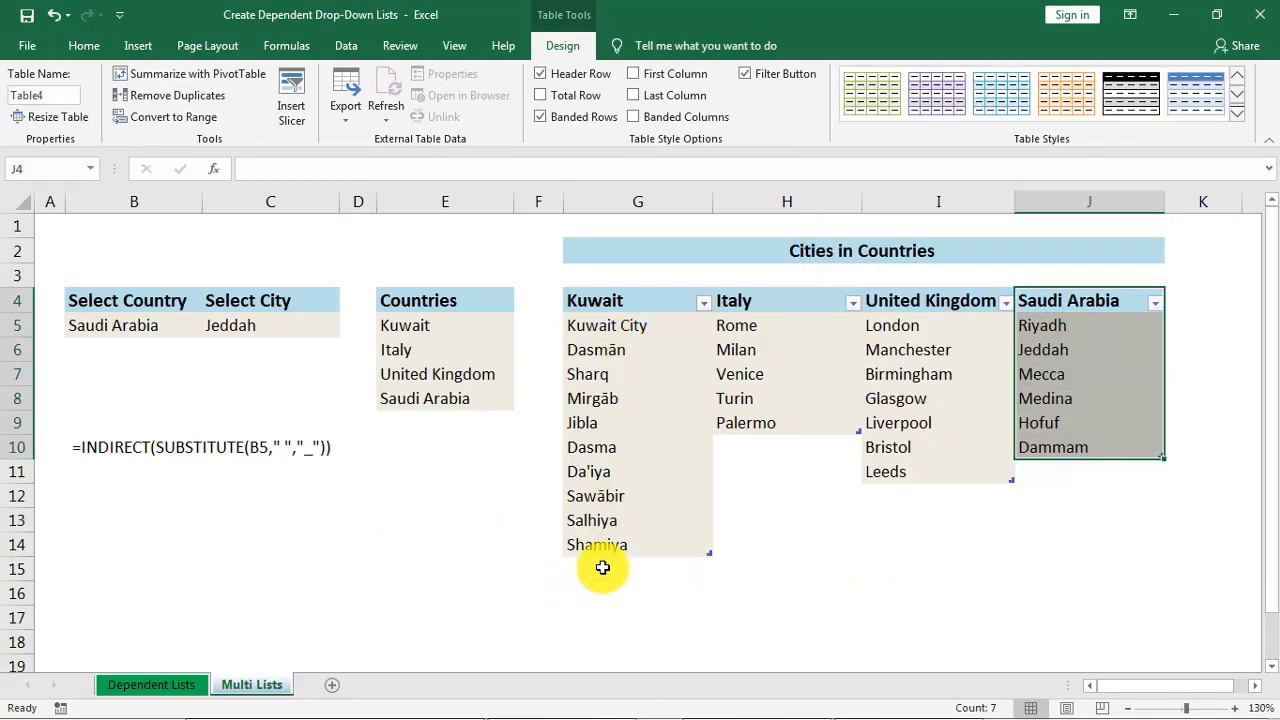
click(600, 568)
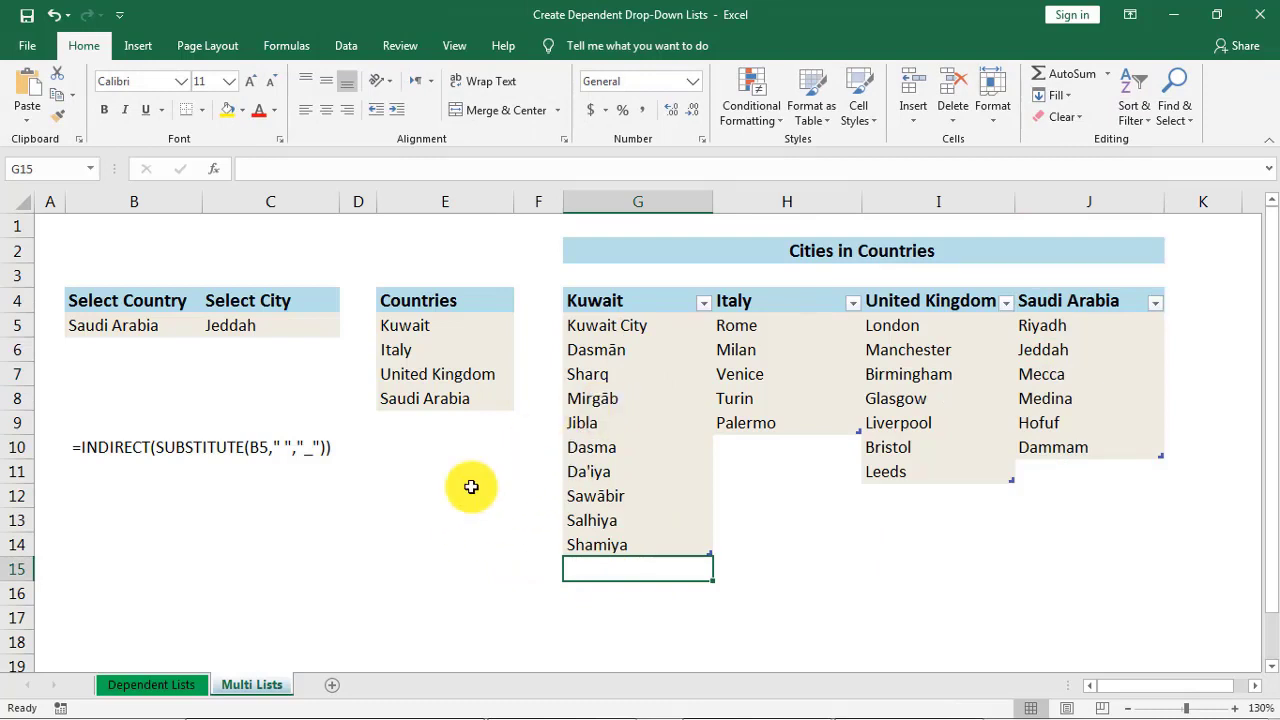
- Add 'Kuwait New City' to the Kuwait list in G15
text(Ku)
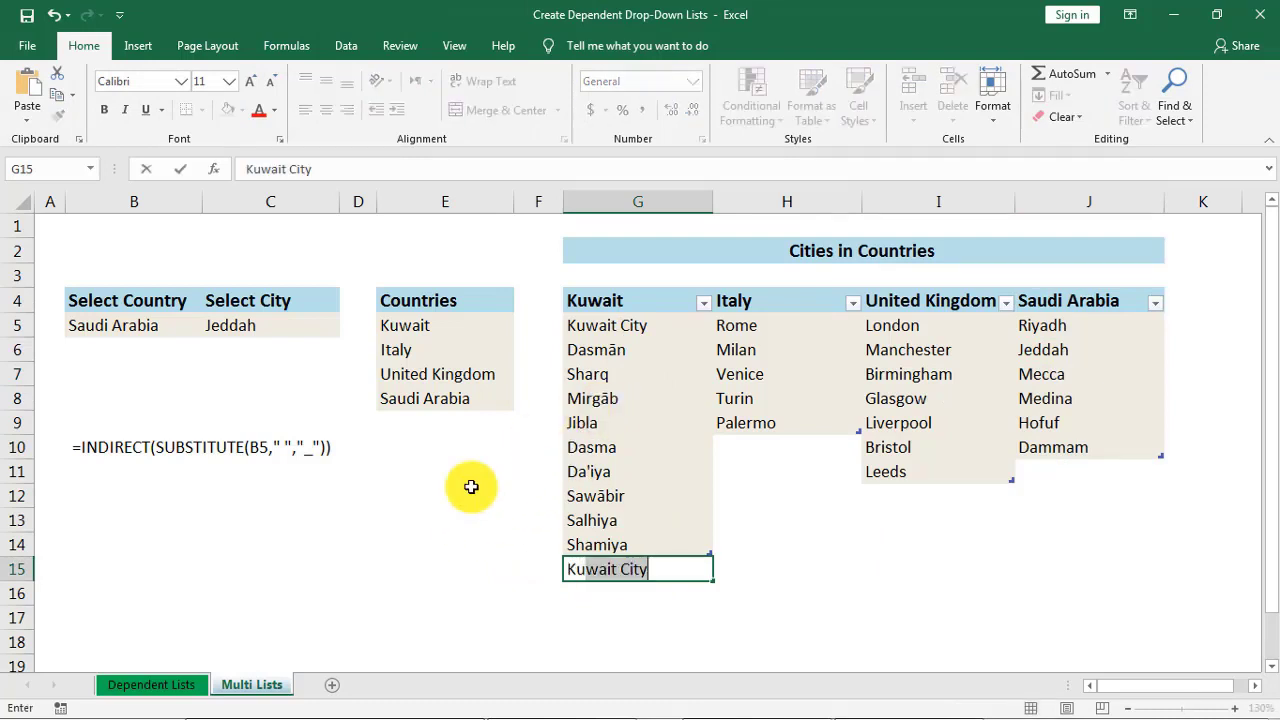
text(wait Ne)
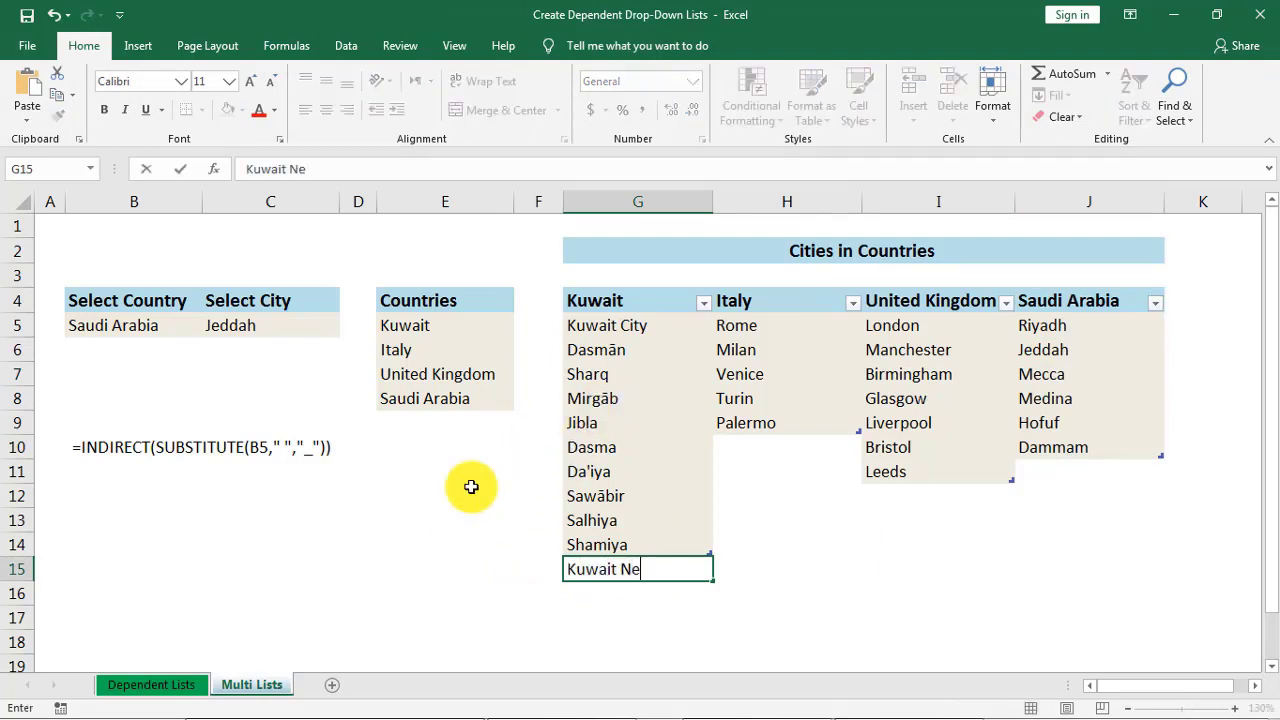
text(w City)
key(Return)
key(Up)
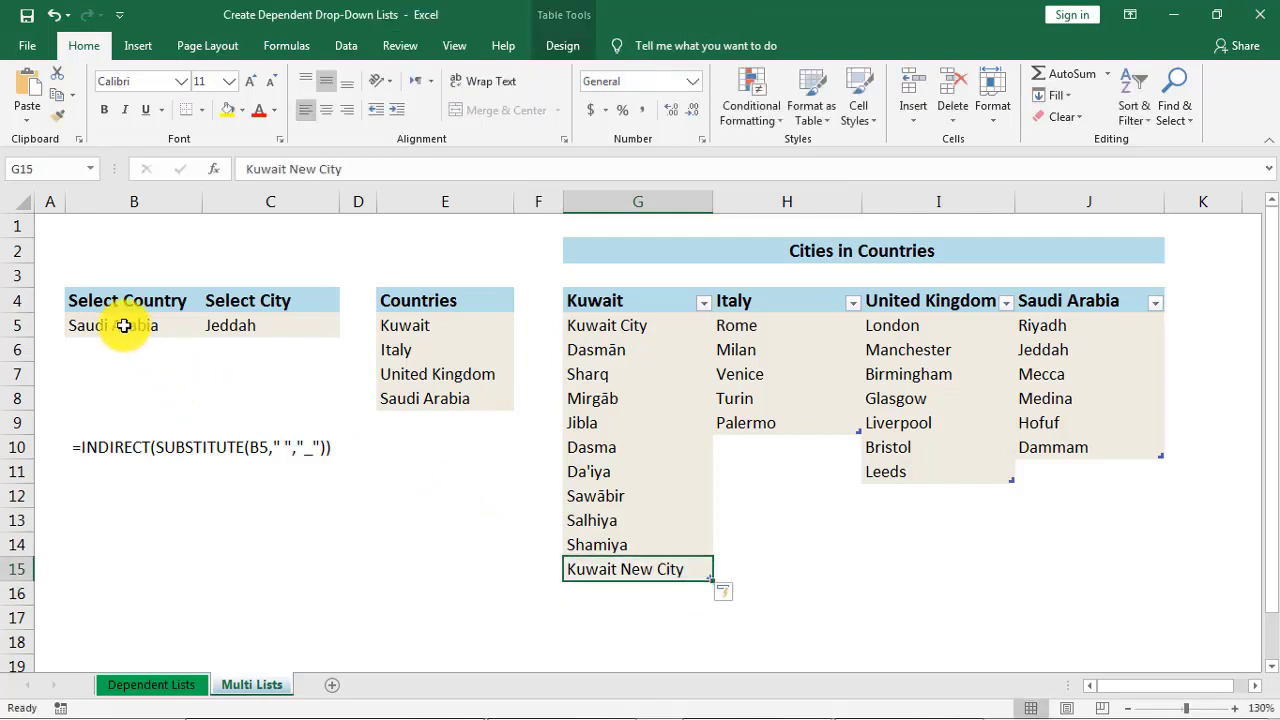
- Set the country in B5 to Kuwait and choose Kuwait New City as the city in C5
click(130, 325)
click(210, 330)
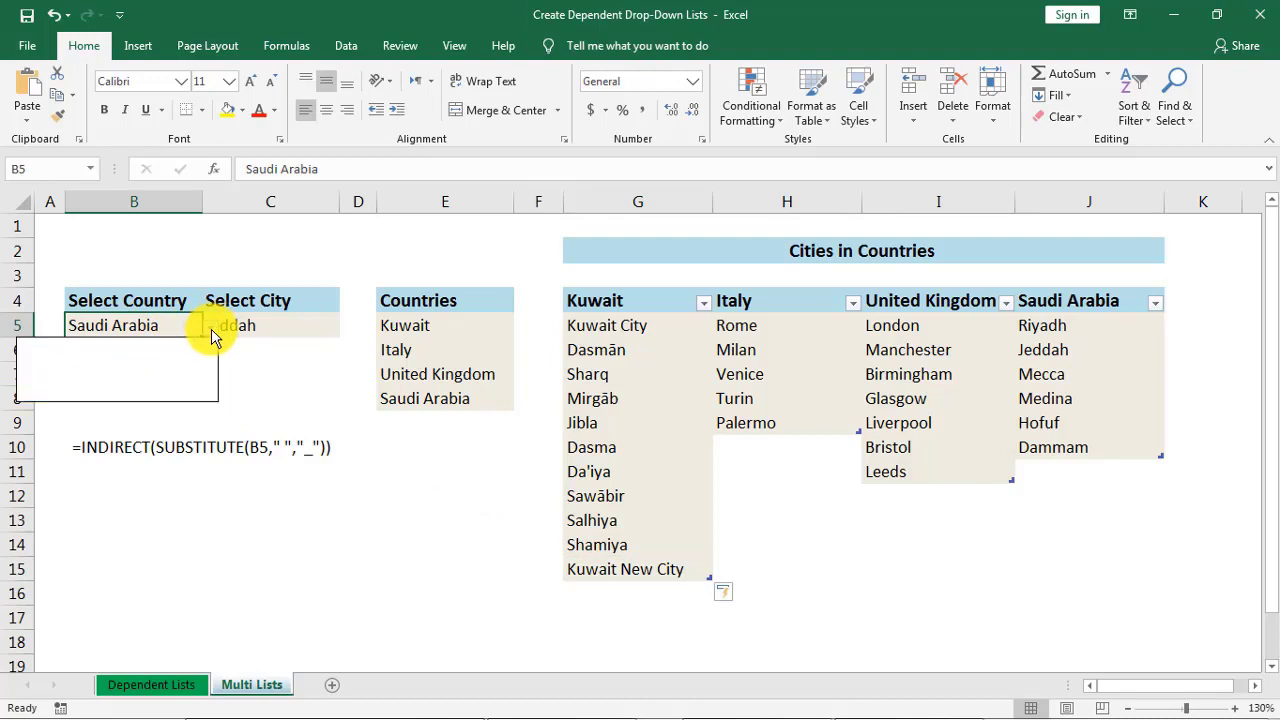
click(118, 348)
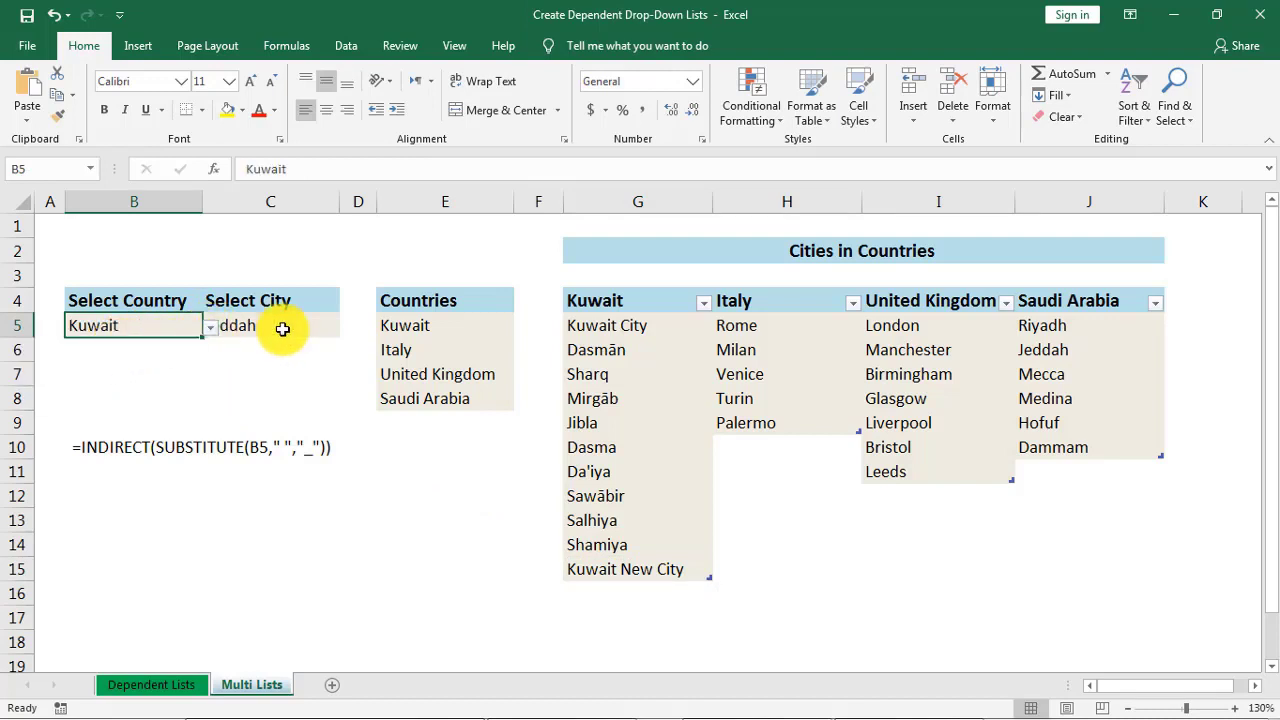
click(280, 322)
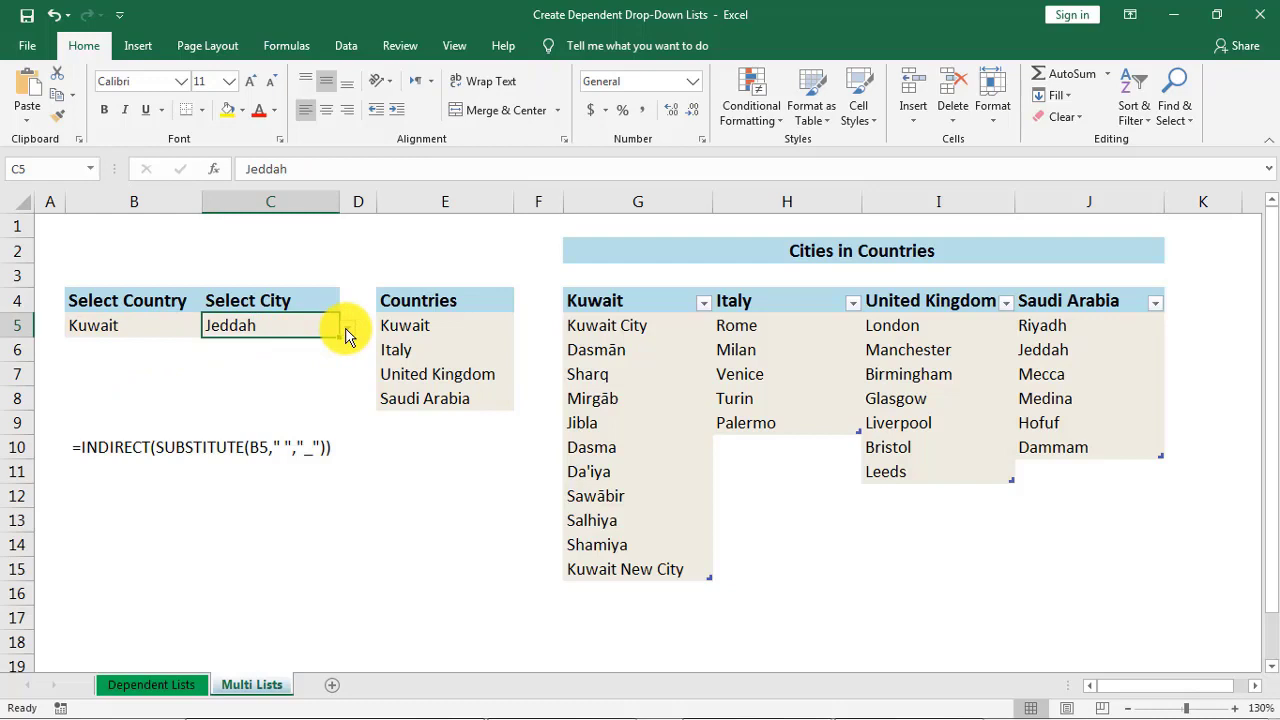
click(346, 330)
click(342, 432)
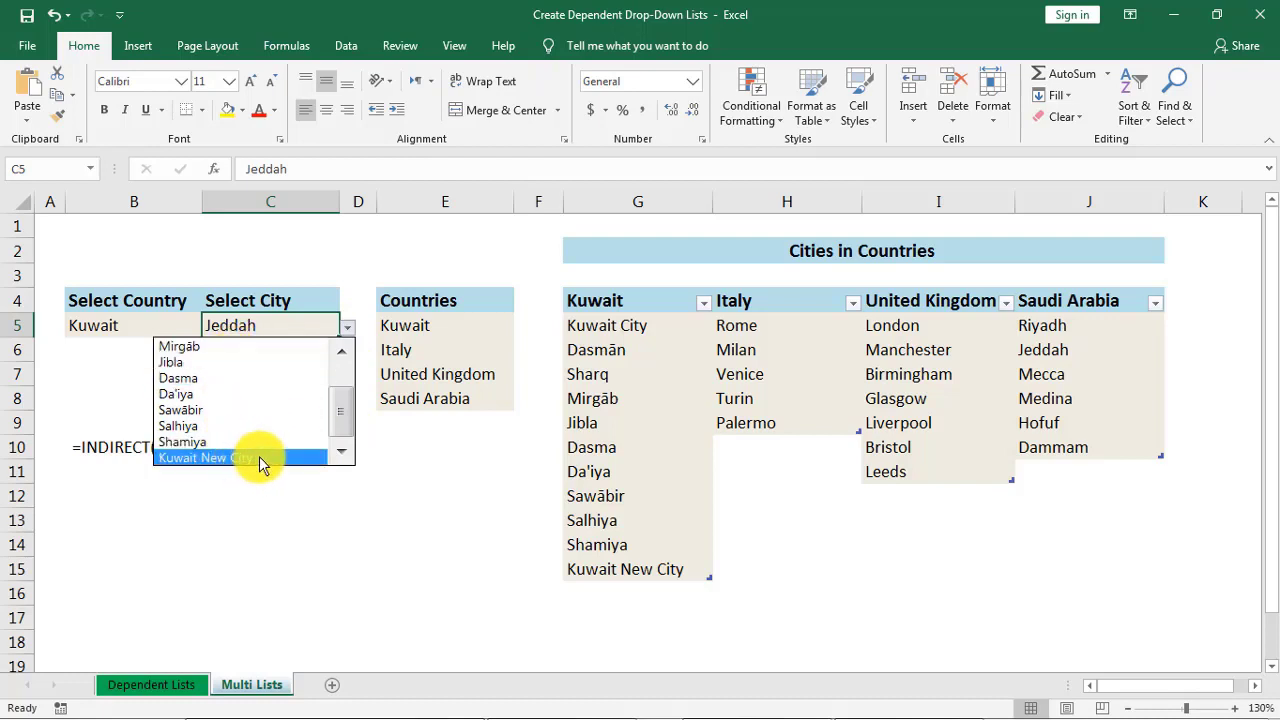
click(259, 456)
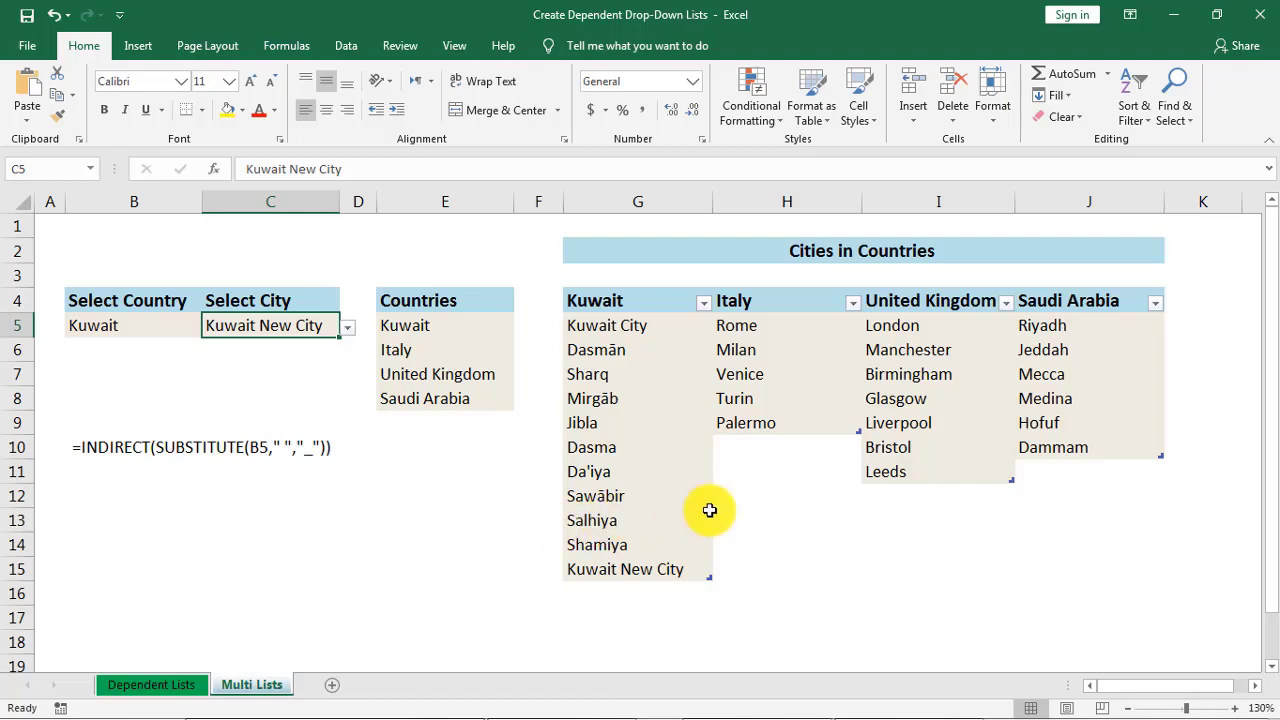
click(905, 495)
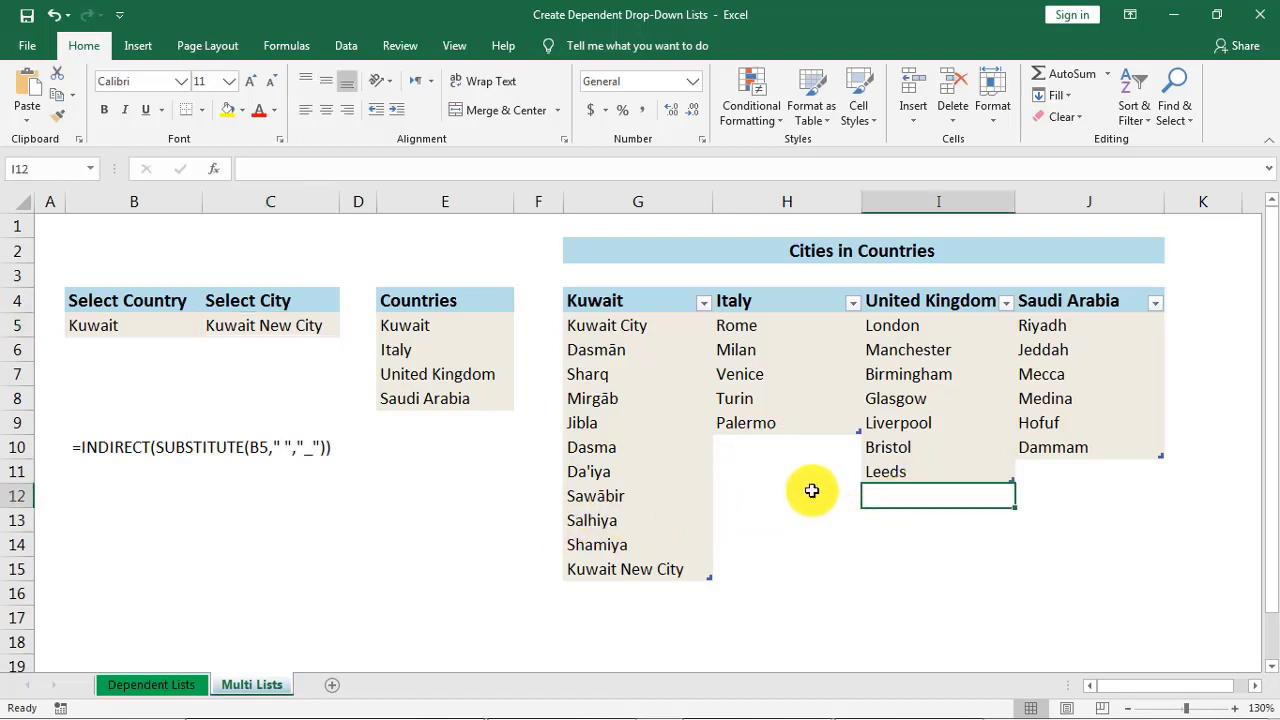
- Add 'UK New City' and 'UK New City 2' below the United Kingdom cities
text(UK)
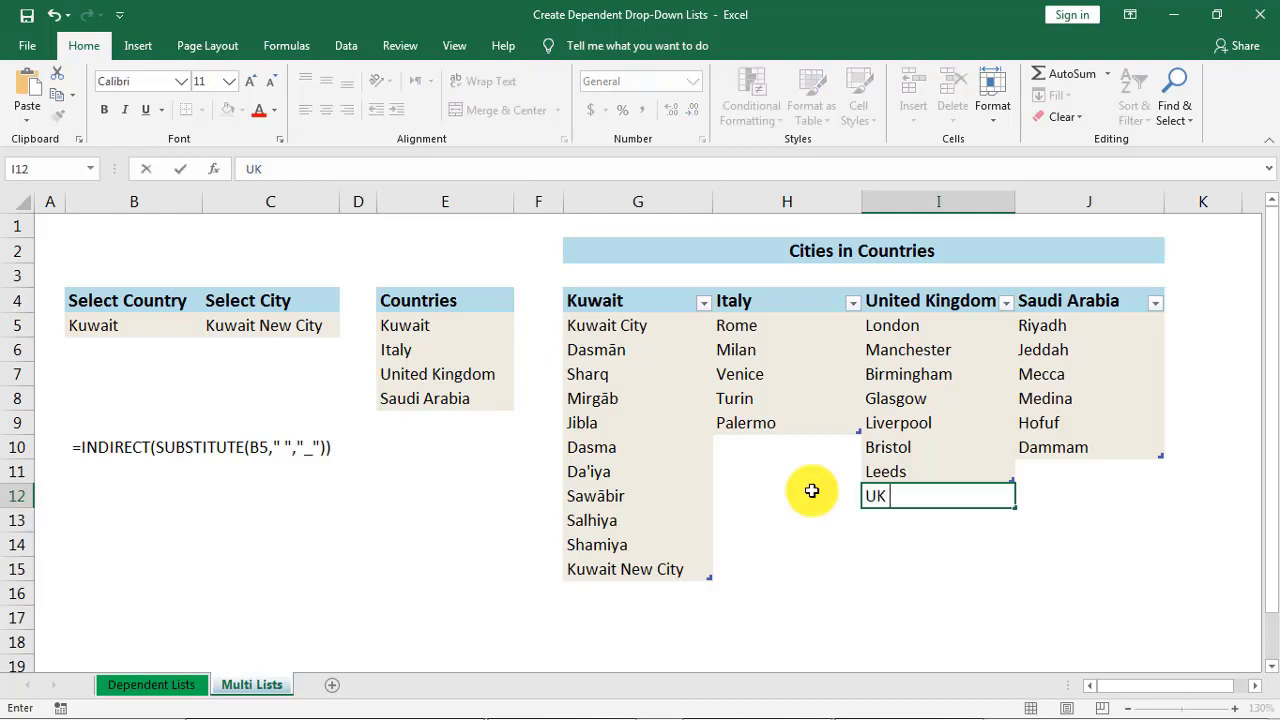
text( New C)
text(ity)
key(Return)
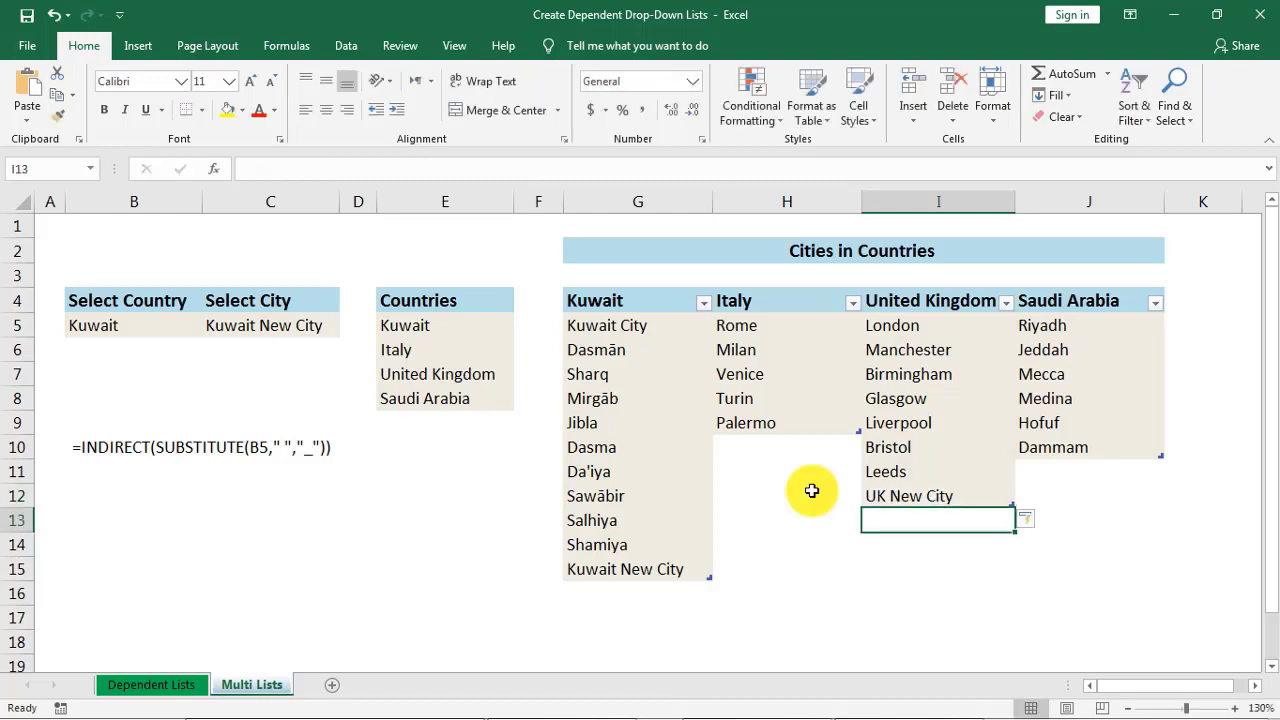
text(UK)
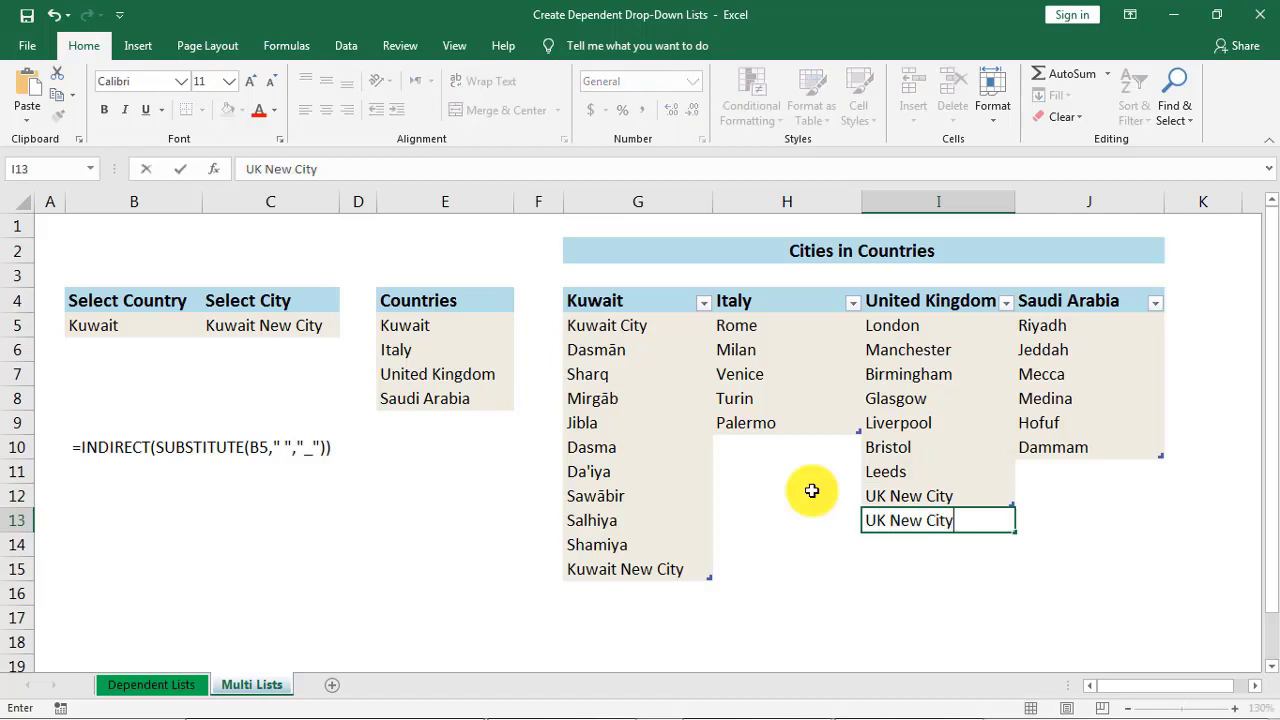
text( New City)
text( 2)
key(Return)
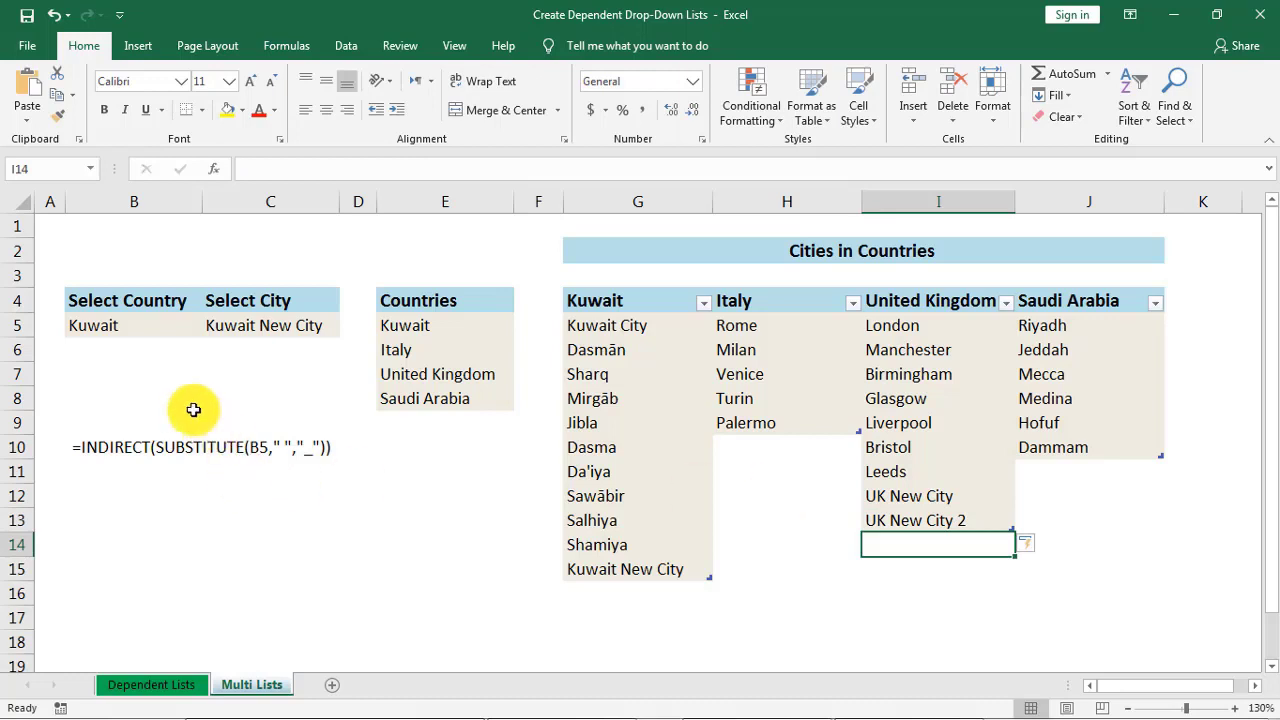
- Set the country in B5 to United Kingdom and check the new cities in C5's list
click(134, 330)
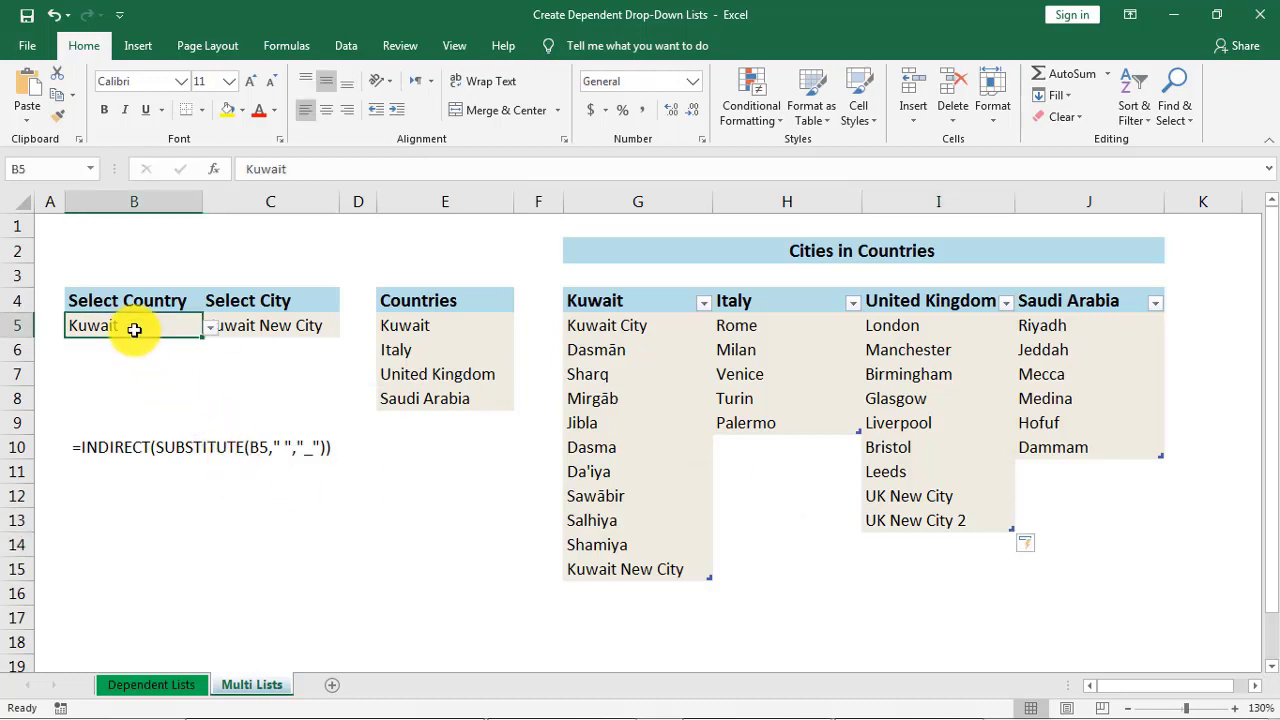
click(209, 331)
click(115, 378)
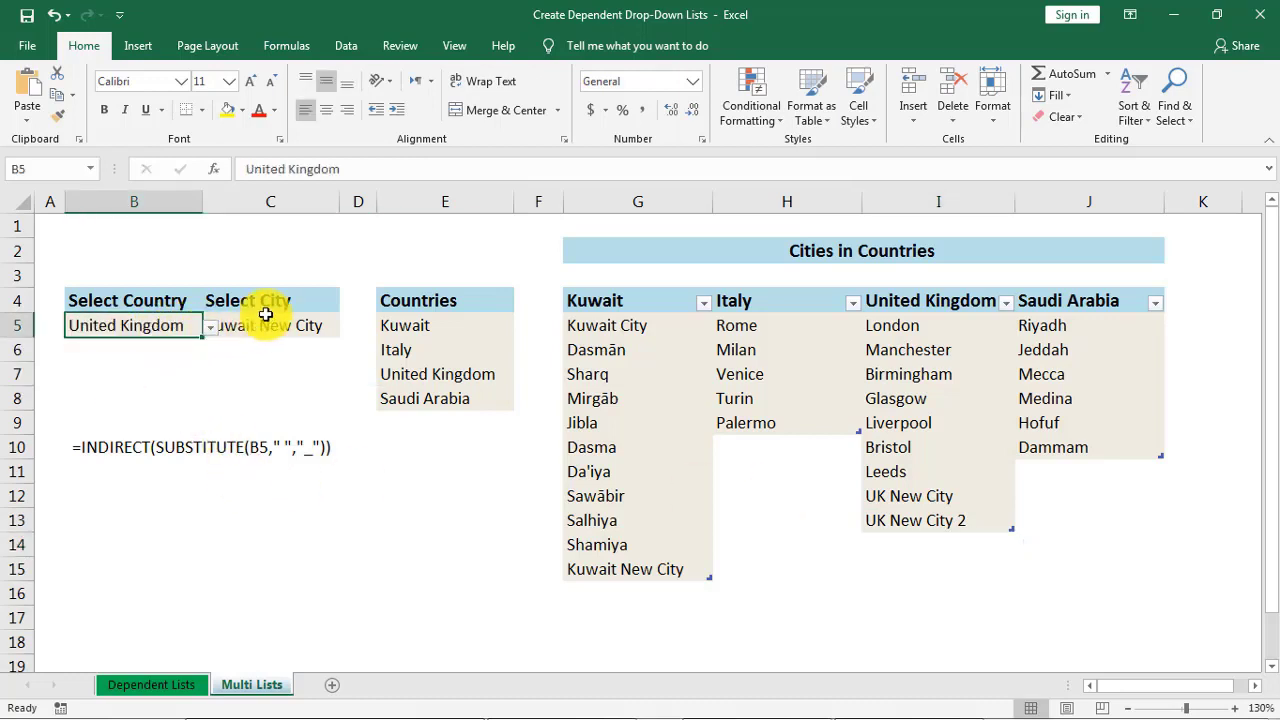
click(278, 323)
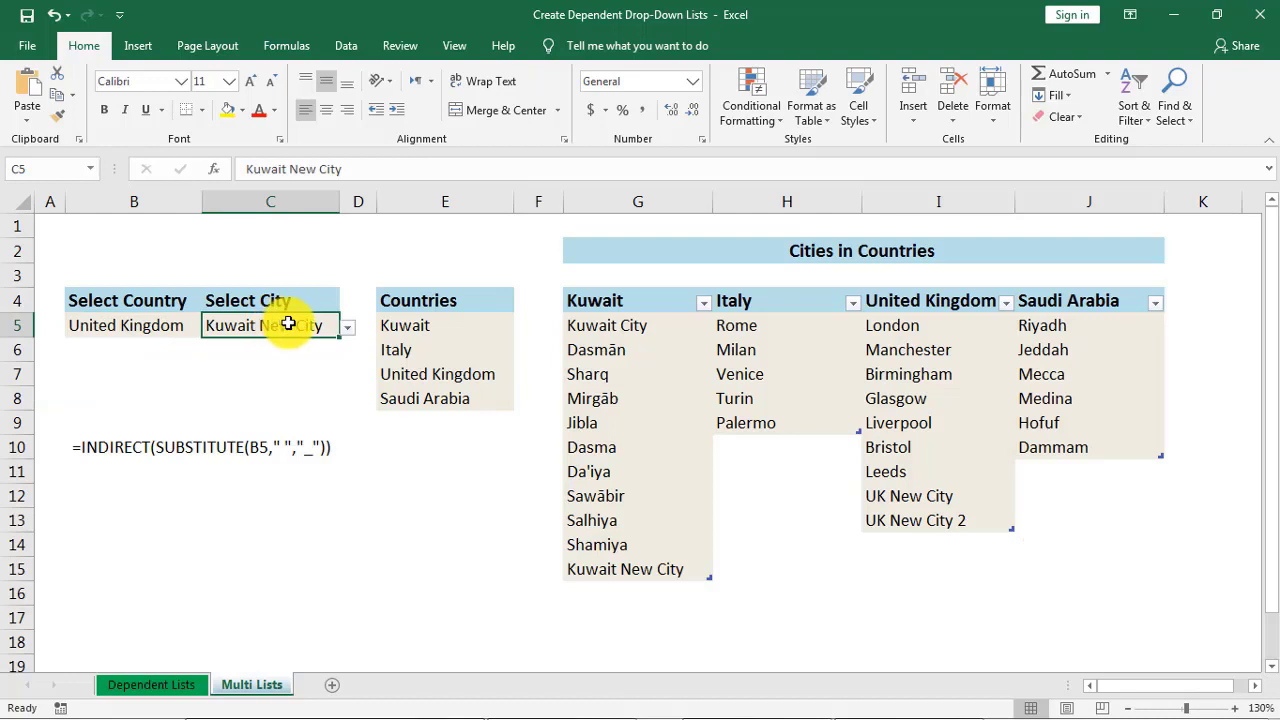
click(347, 326)
scroll(348, 436, down, 1)
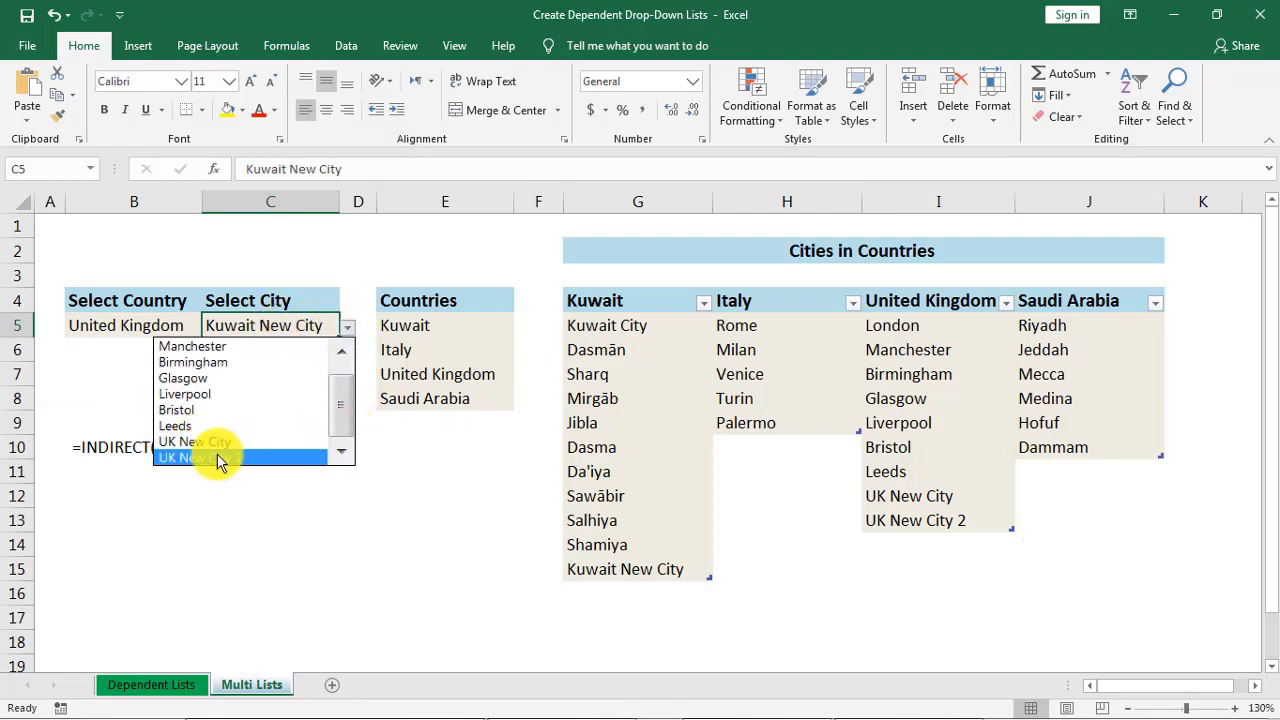
key(Escape)
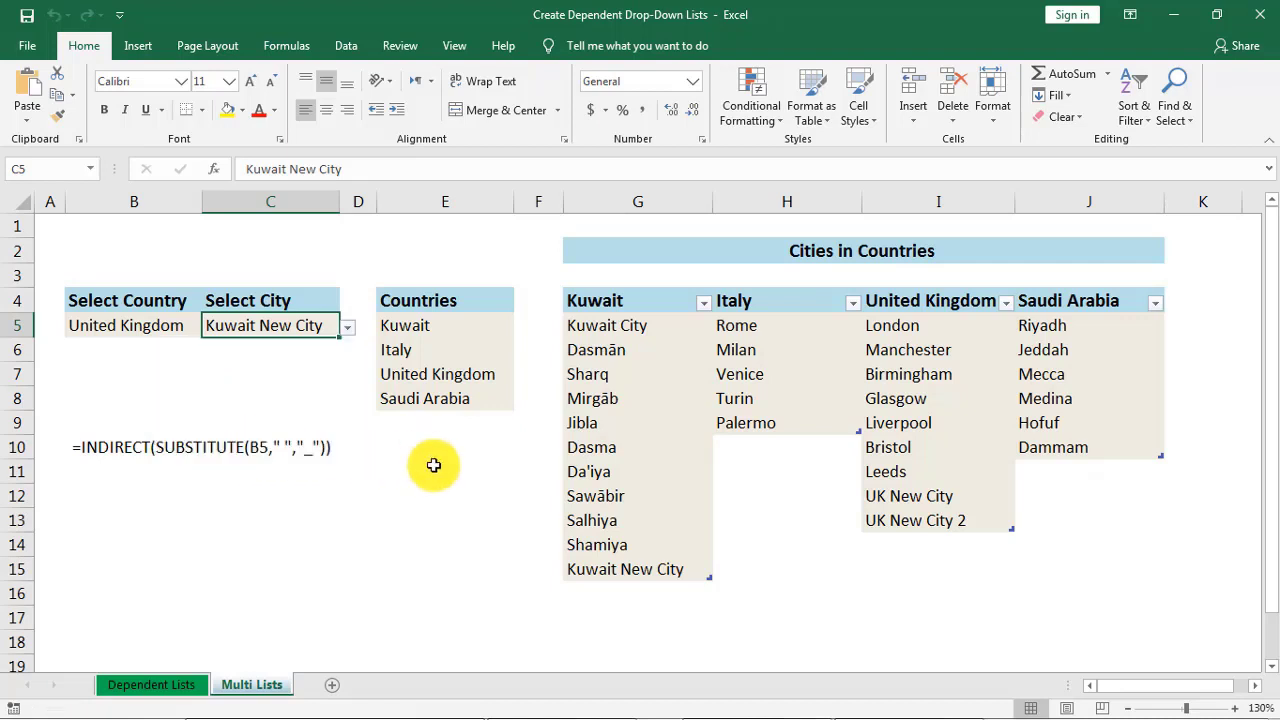